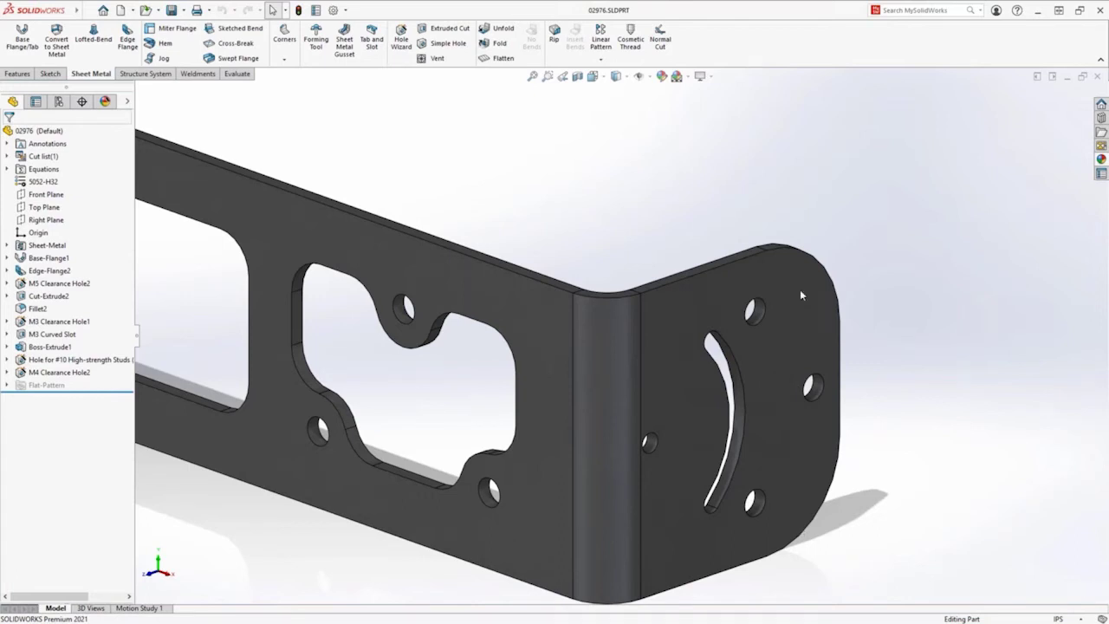
Start an Edge Flange on the bracket's outer perimeter, selecting its whole chain of tangent edges
{"action": "left_click", "coordinate": [714, 224]}
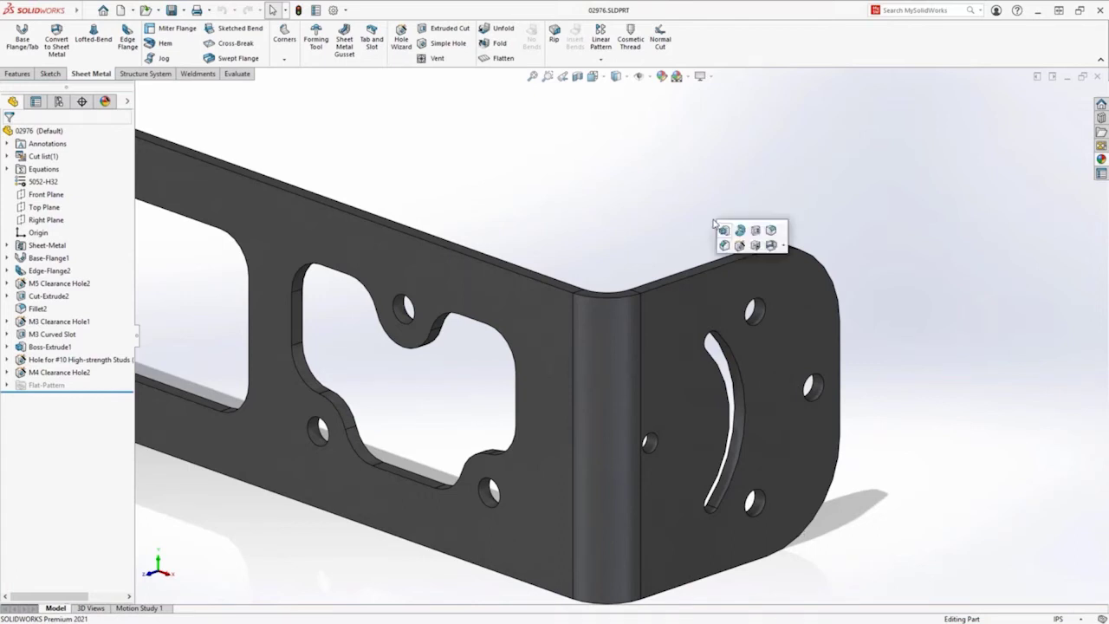
{"action": "left_click", "coordinate": [784, 247]}
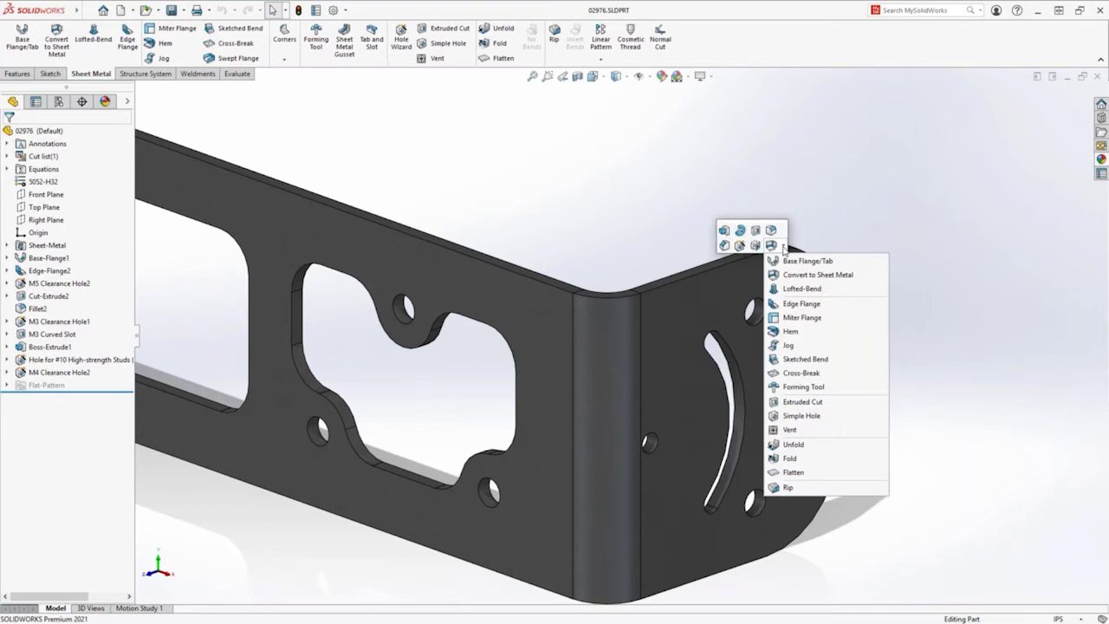
{"action": "left_click", "coordinate": [805, 304]}
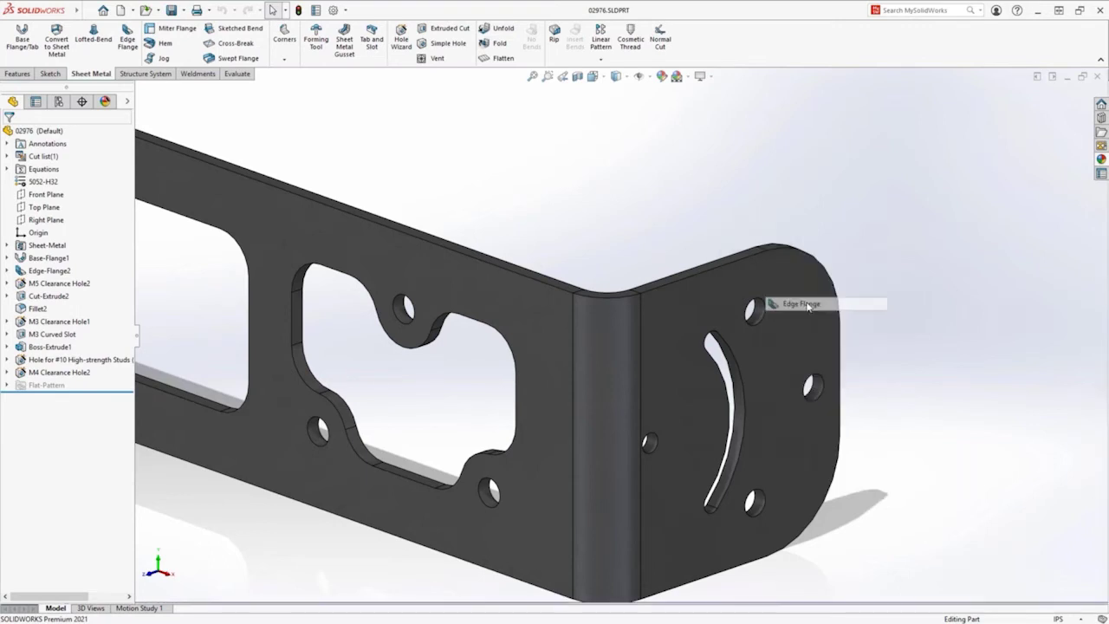
{"action": "right_click", "coordinate": [740, 259]}
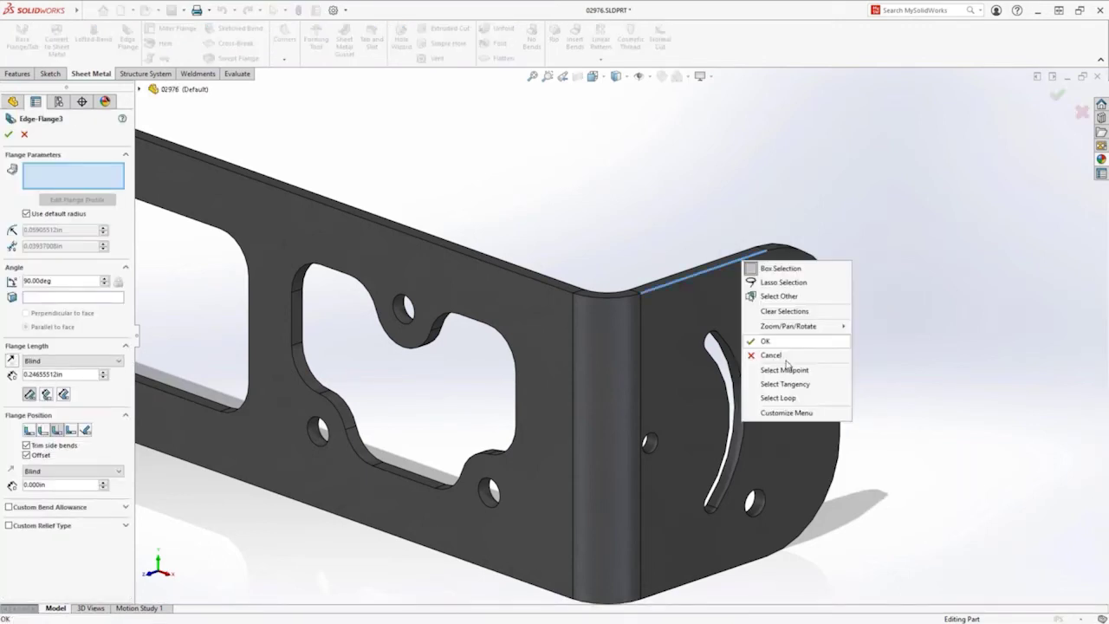
{"action": "left_click", "coordinate": [790, 382]}
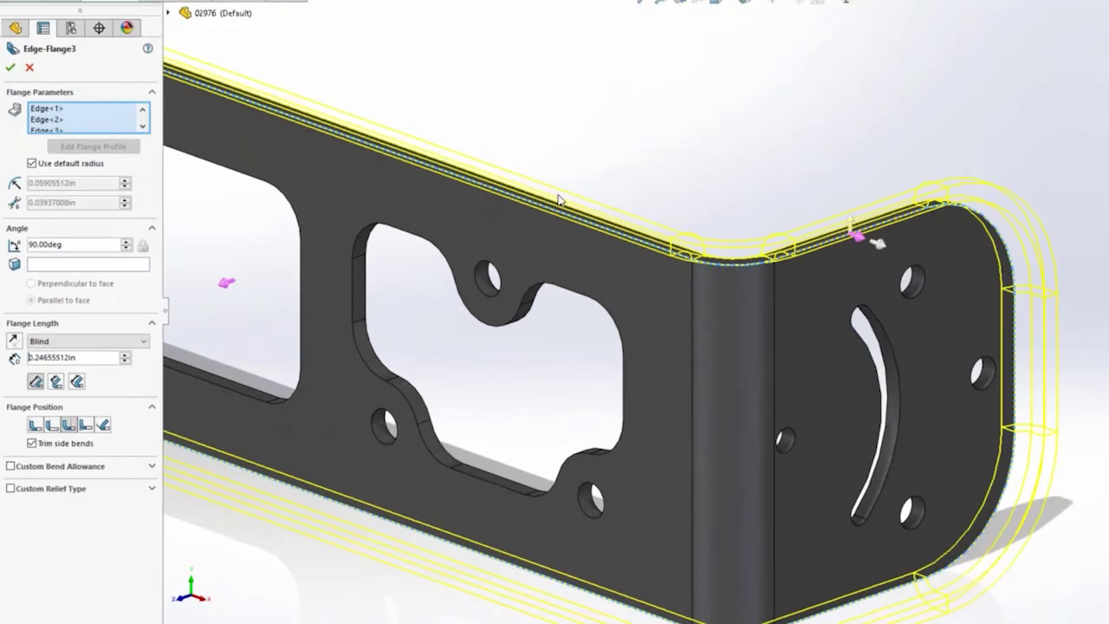
Set the flange length to 0.375 in with the Bend Outside position and create the edge flange
{"action": "left_click", "coordinate": [110, 357]}
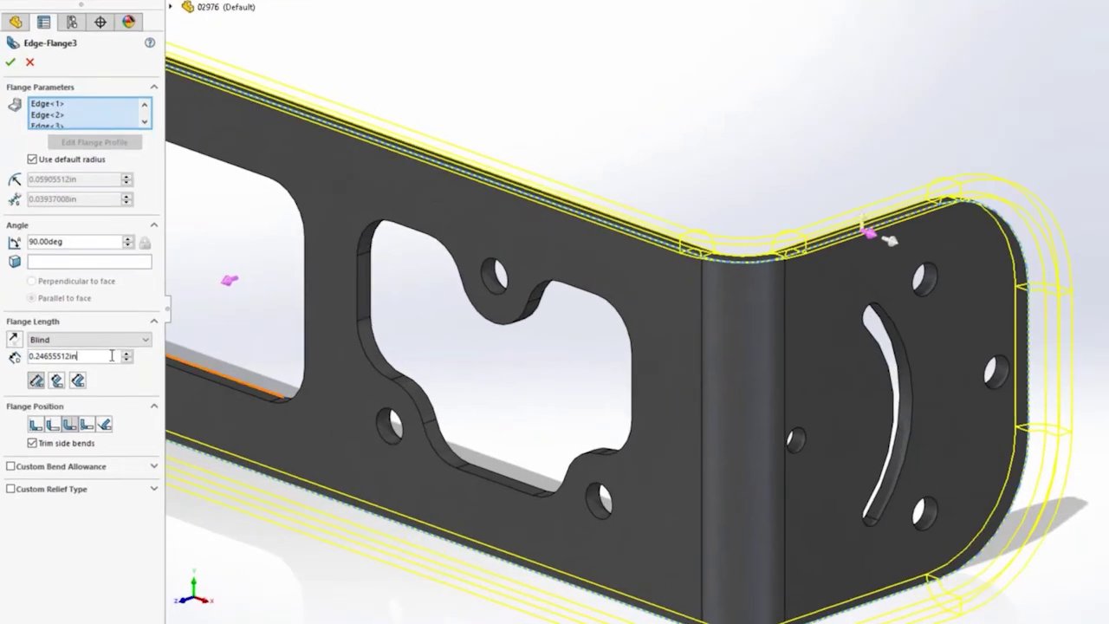
{"action": "key", "text": "ctrl+a"}
{"action": "type", "text": ".375"}
{"action": "key", "text": "Return"}
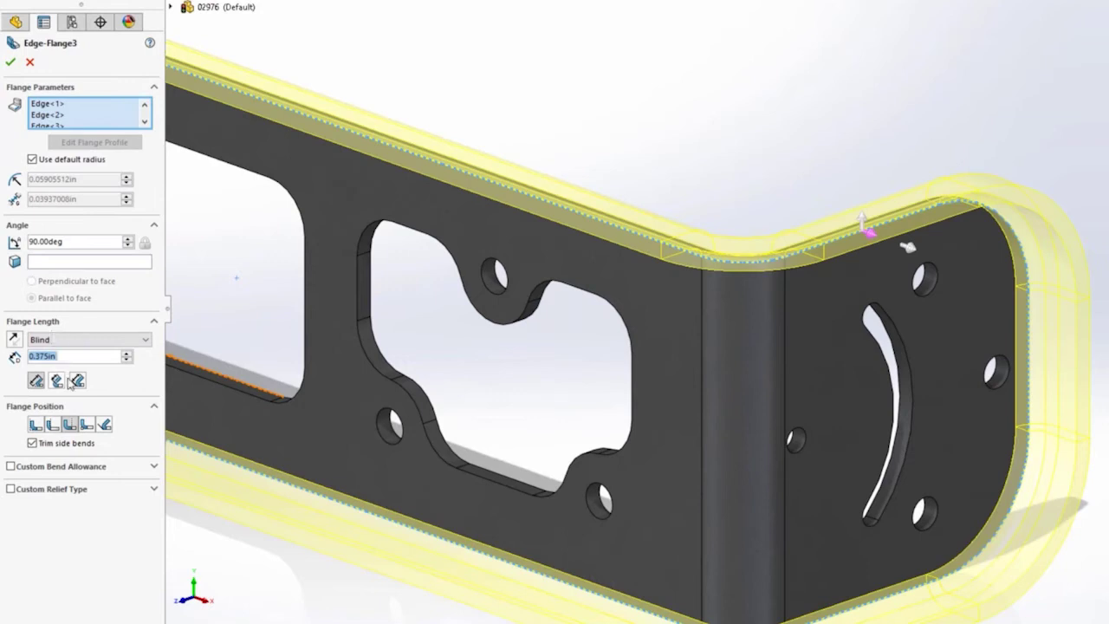
{"action": "left_click", "coordinate": [39, 426]}
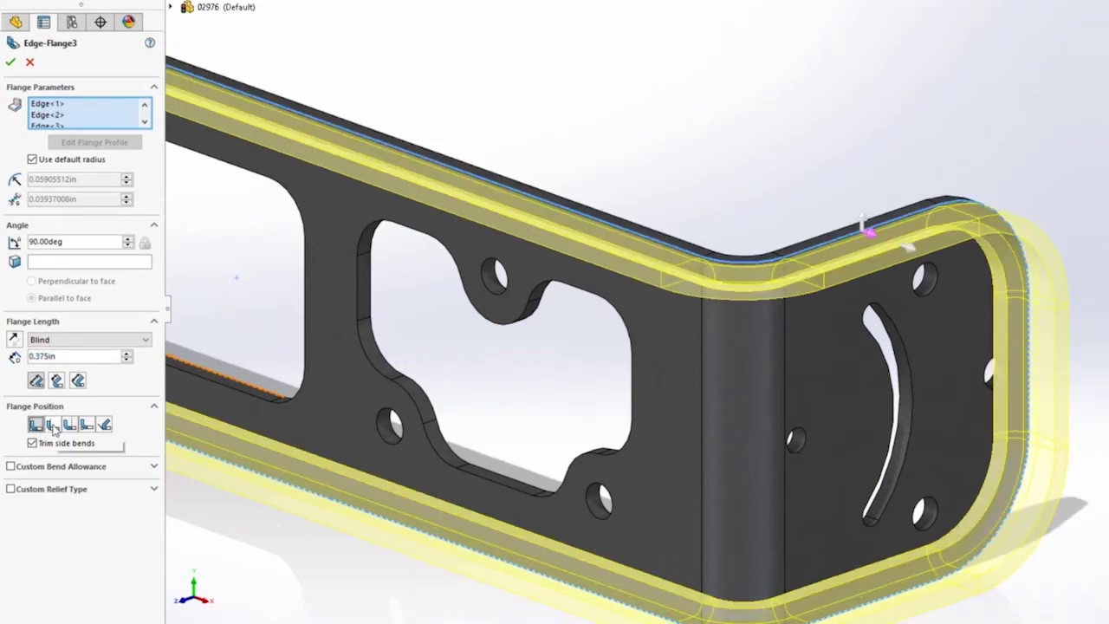
{"action": "left_click", "coordinate": [69, 427]}
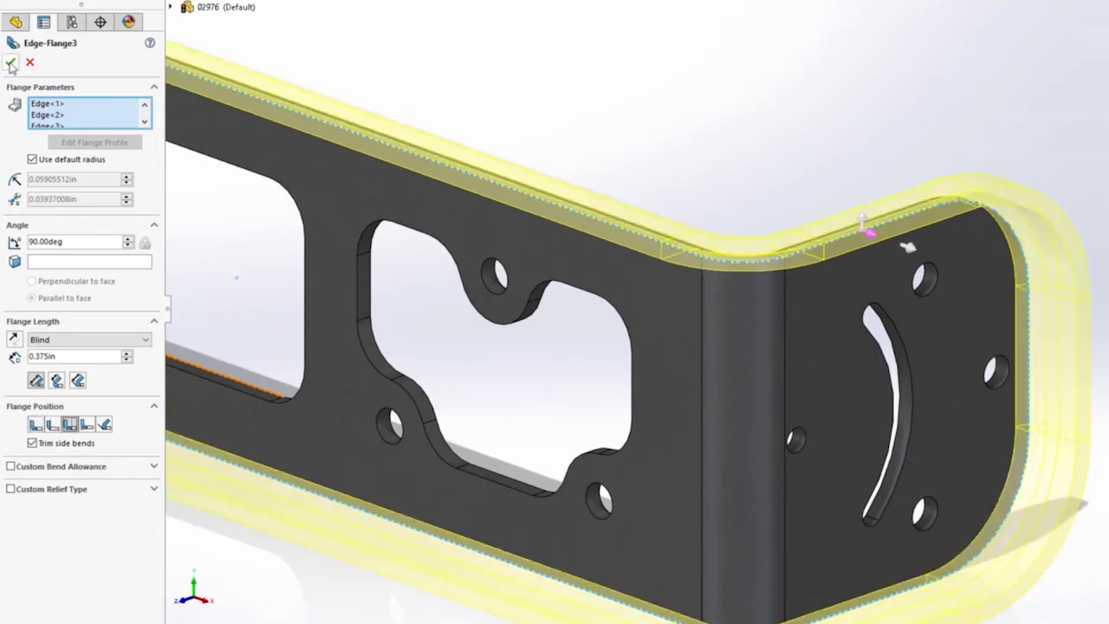
{"action": "left_click", "coordinate": [10, 63]}
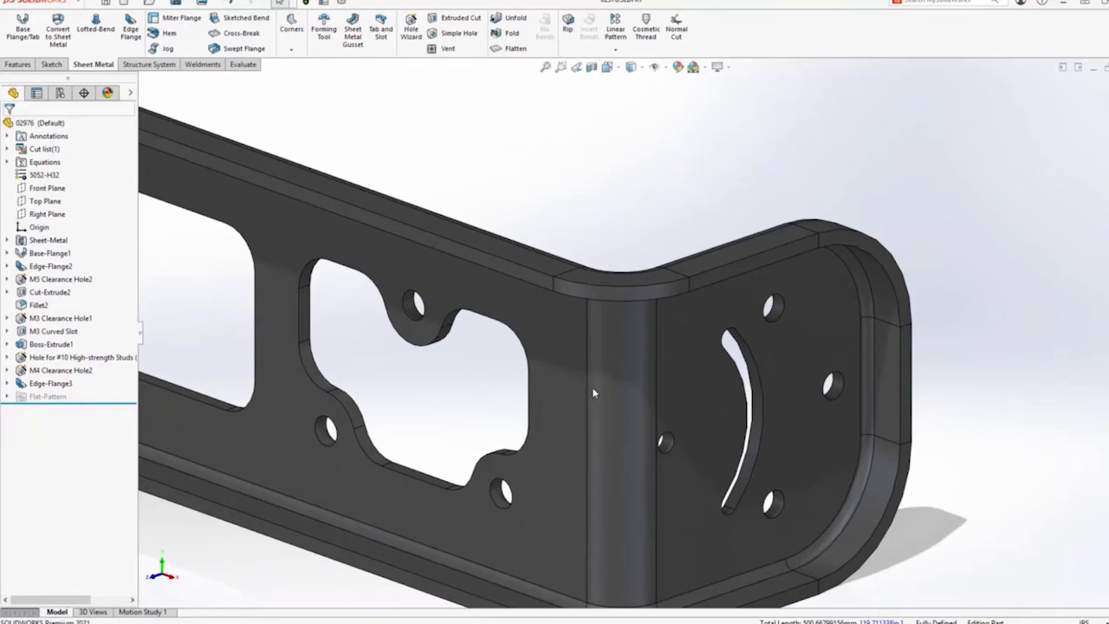
Flatten the whole bracket to inspect its flat pattern, and fold it back
{"action": "middle_click_drag", "start_coordinate": [594, 393], "coordinate": [635, 331]}
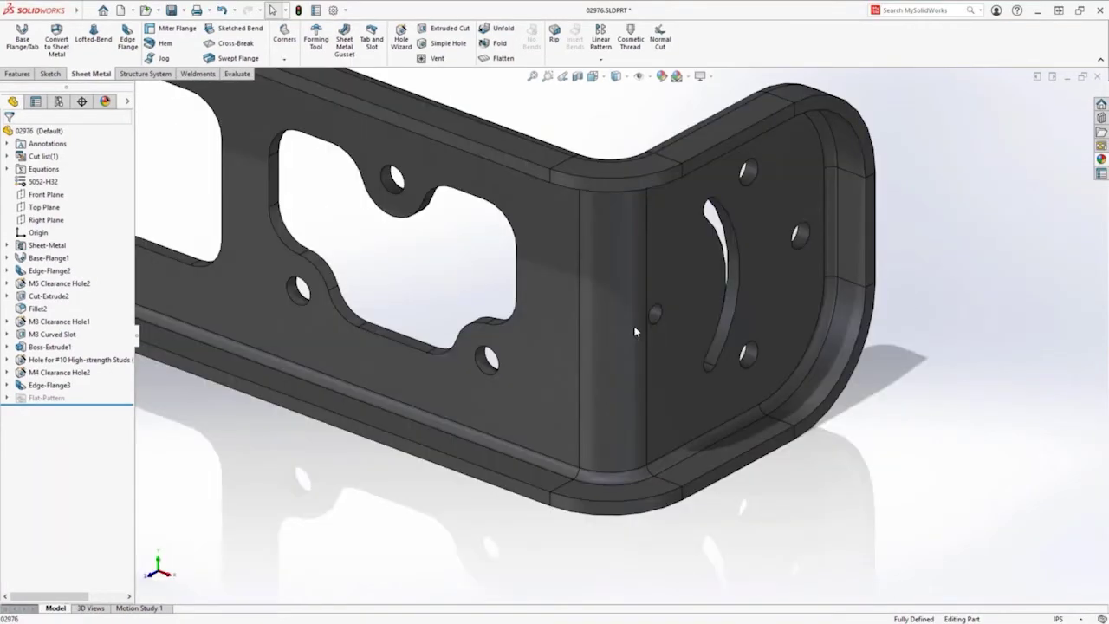
{"action": "key", "text": "f"}
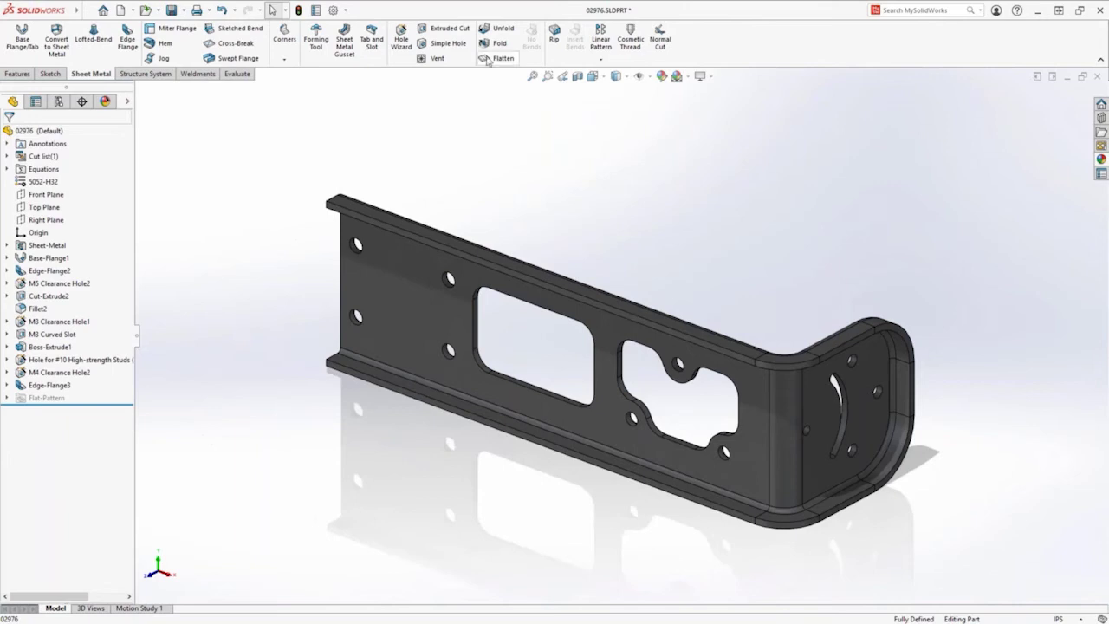
{"action": "left_click", "coordinate": [487, 60]}
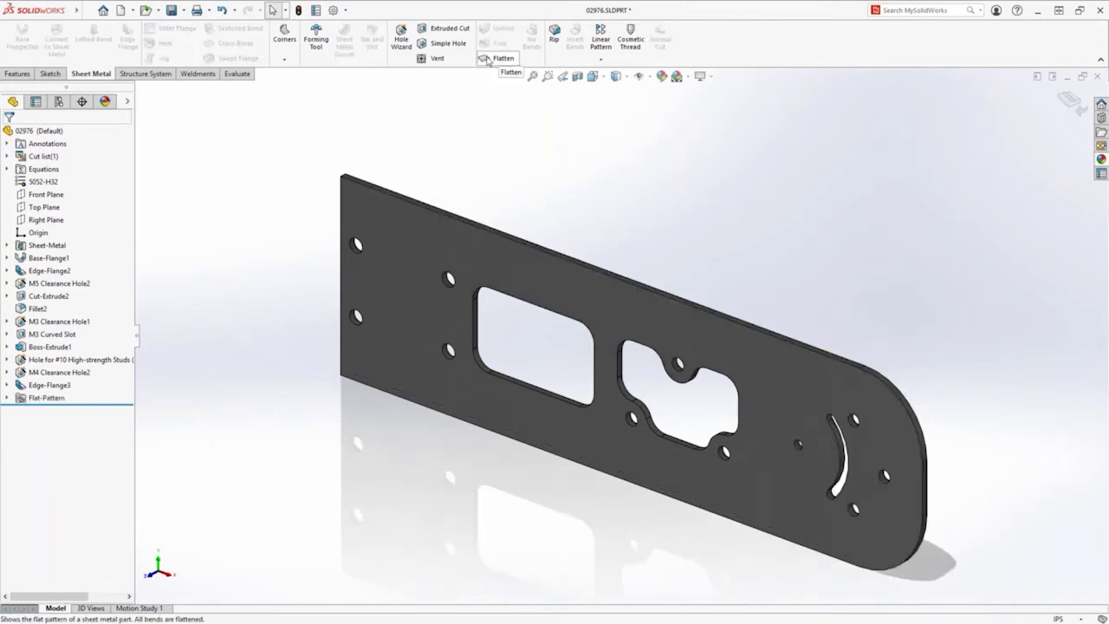
{"action": "middle_click_drag", "start_coordinate": [608, 136], "coordinate": [543, 170]}
{"action": "left_click", "coordinate": [501, 58]}
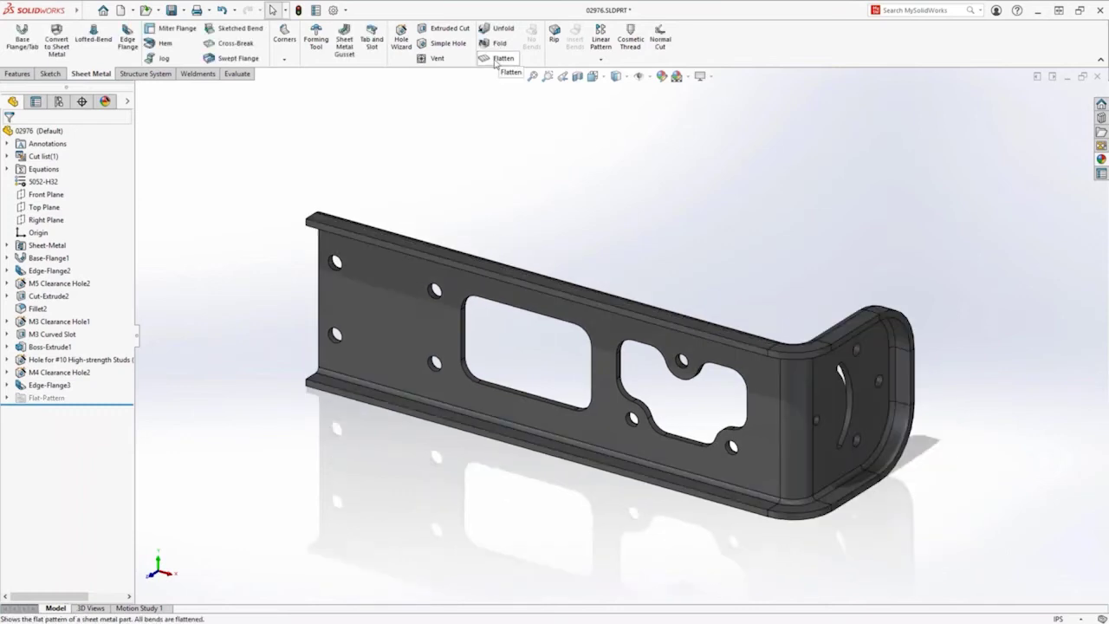
Switch to the 01066 assembly and open the edge flange at the INS cover's open end for editing
{"action": "key", "text": "ctrl+Tab"}
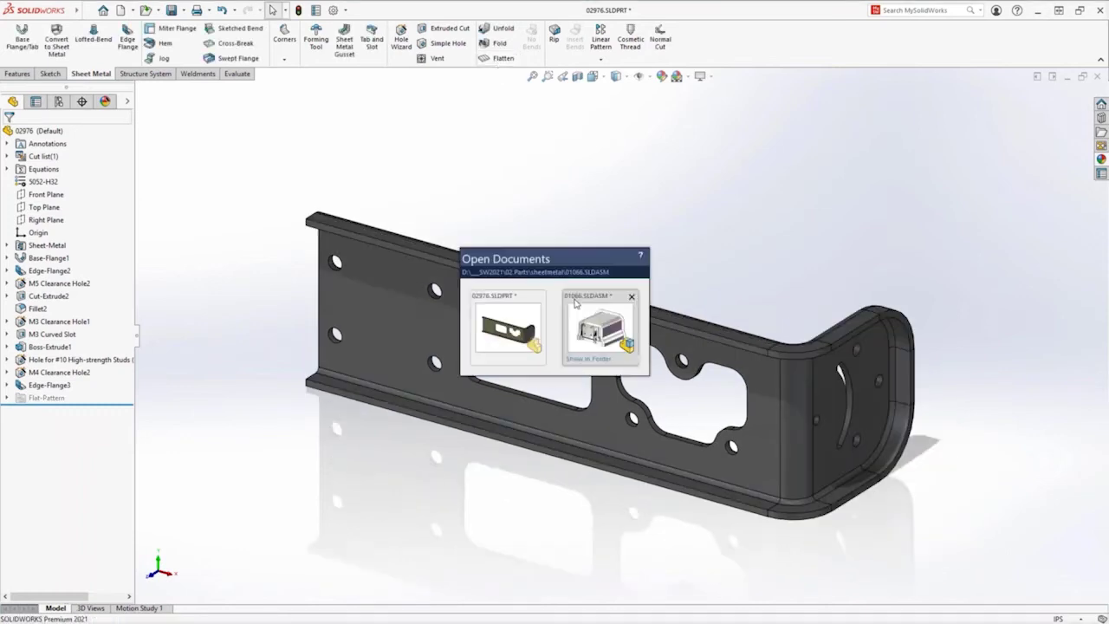
{"action": "left_click", "coordinate": [575, 302]}
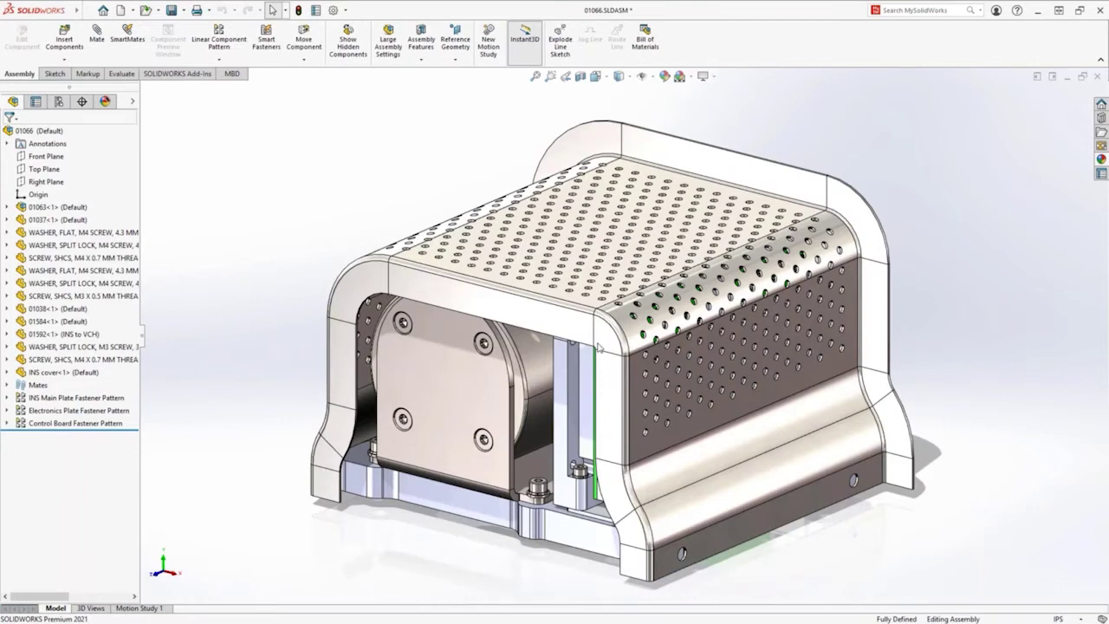
{"action": "middle_click_drag", "start_coordinate": [598, 346], "coordinate": [655, 276]}
{"action": "right_click", "coordinate": [655, 275]}
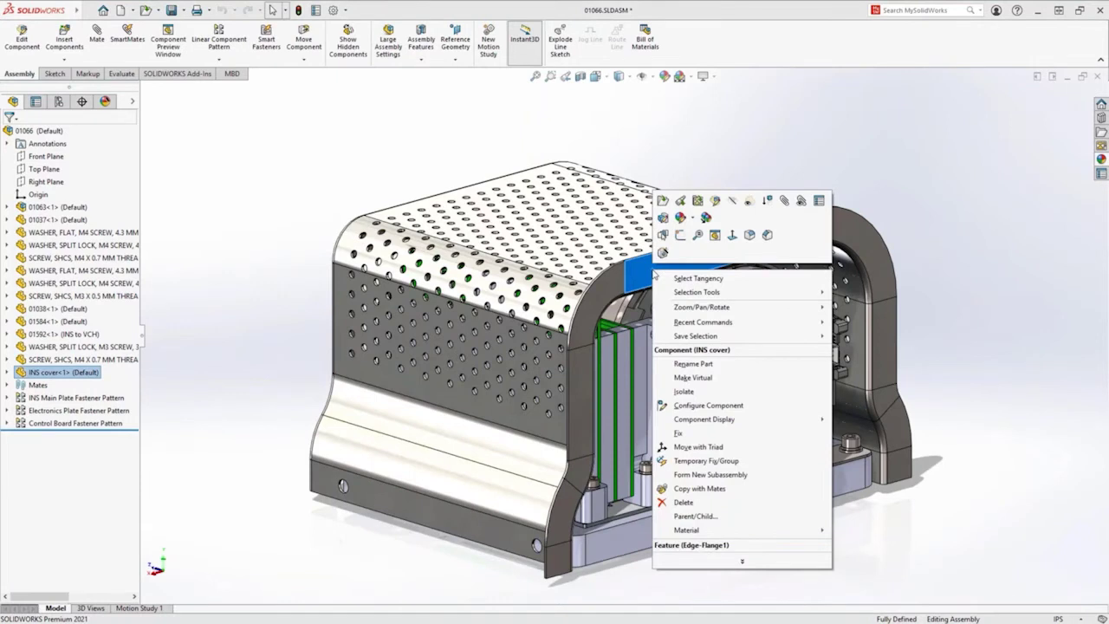
{"action": "left_click", "coordinate": [663, 218]}
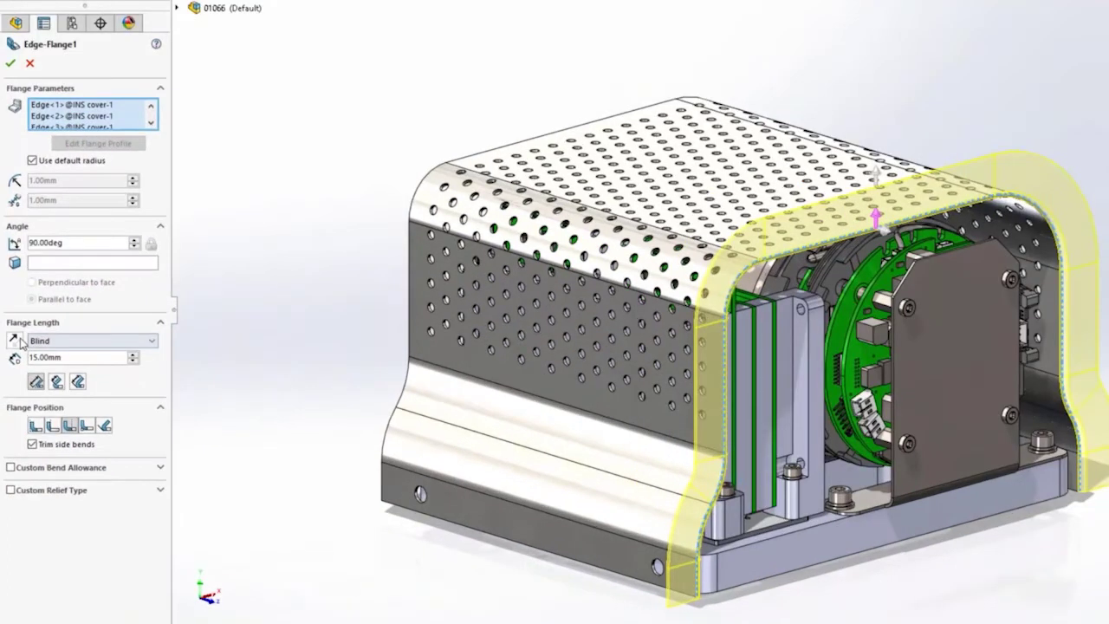
Reverse the INS cover flange's direction, set its angle to 45 degrees and accept the feature
{"action": "left_click", "coordinate": [15, 341]}
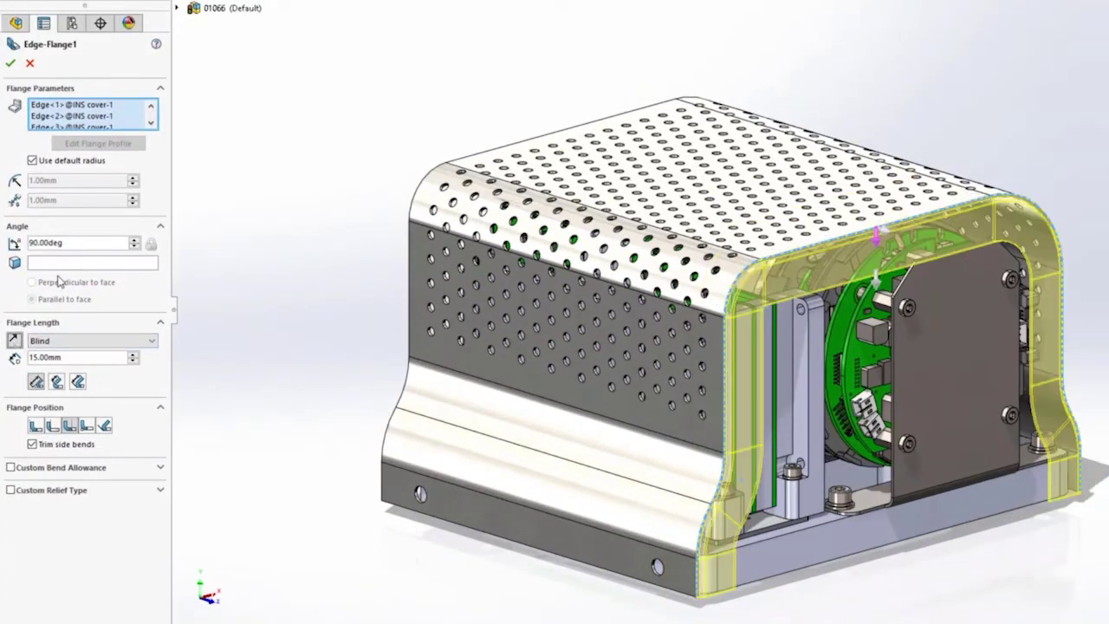
{"action": "double_click", "coordinate": [78, 245]}
{"action": "type", "text": "45"}
{"action": "key", "text": "Return"}
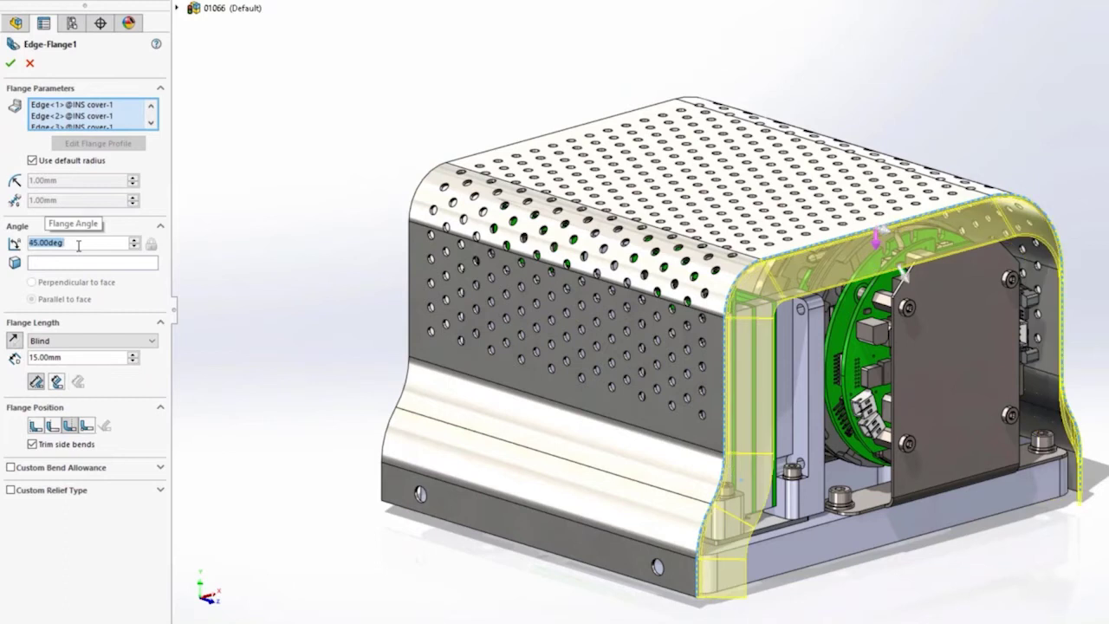
{"action": "left_click", "coordinate": [11, 64]}
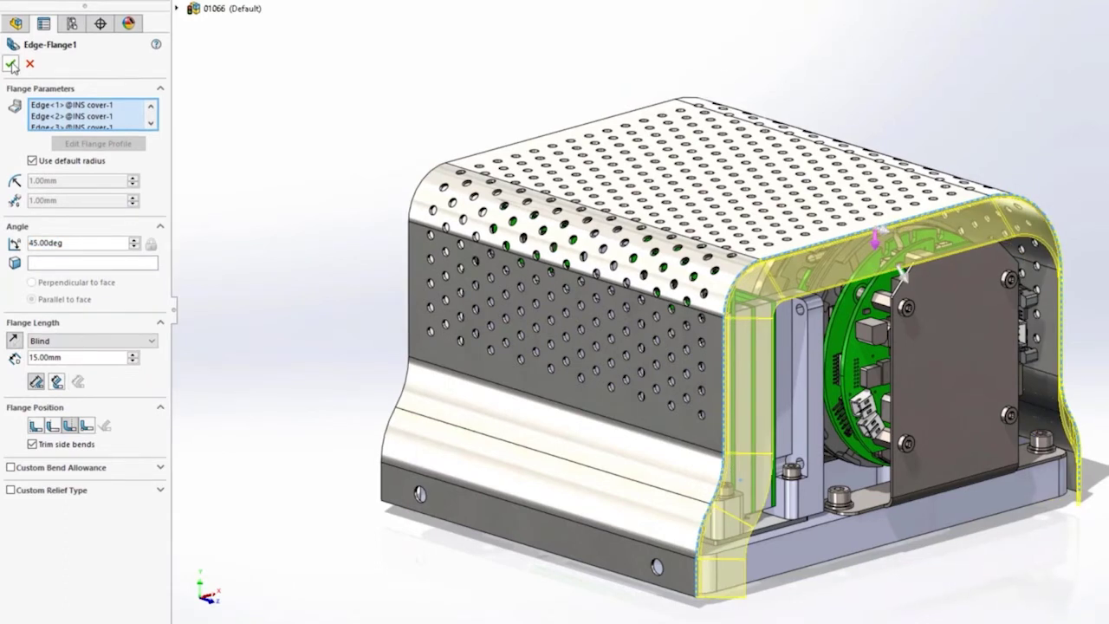
{"action": "left_click", "coordinate": [11, 64]}
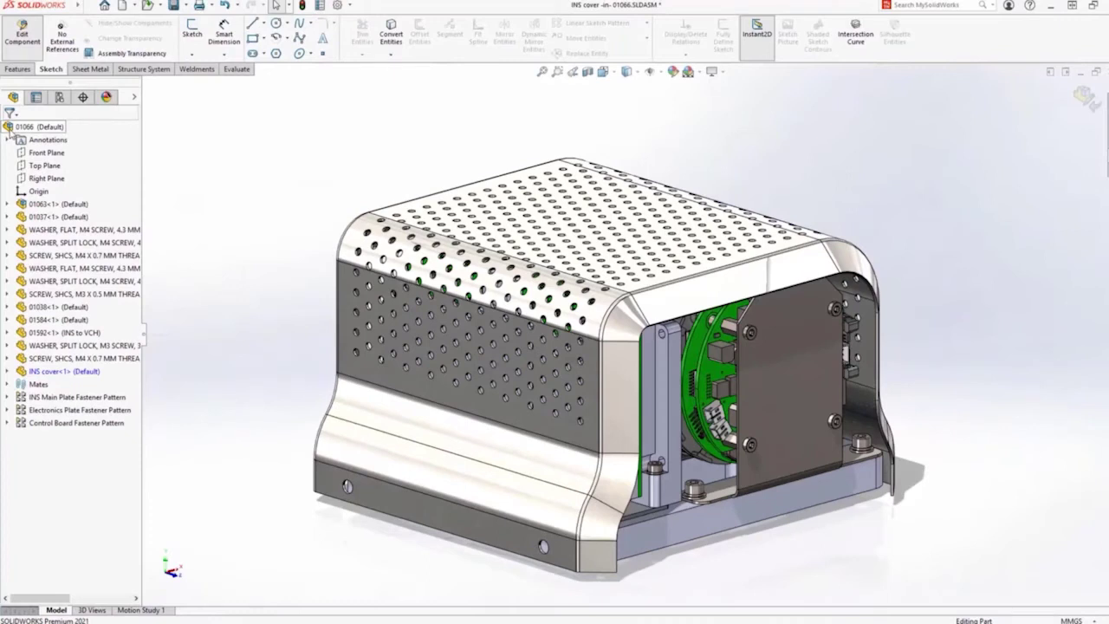
Flatten the INS cover within the assembly to view its flat pattern, and fold it back
{"action": "left_click", "coordinate": [90, 68]}
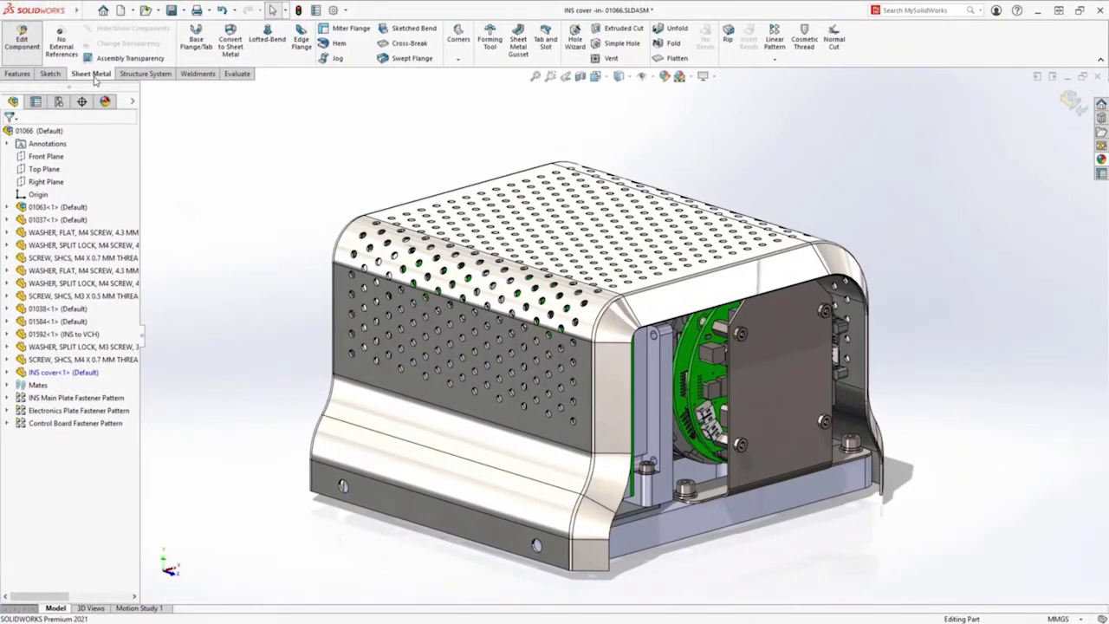
{"action": "left_click", "coordinate": [674, 58]}
{"action": "mouse_move", "coordinate": [714, 263]}
{"action": "middle_mouse_down"}
{"action": "mouse_move", "coordinate": [728, 314]}
{"action": "mouse_move", "coordinate": [719, 260]}
{"action": "middle_mouse_up"}
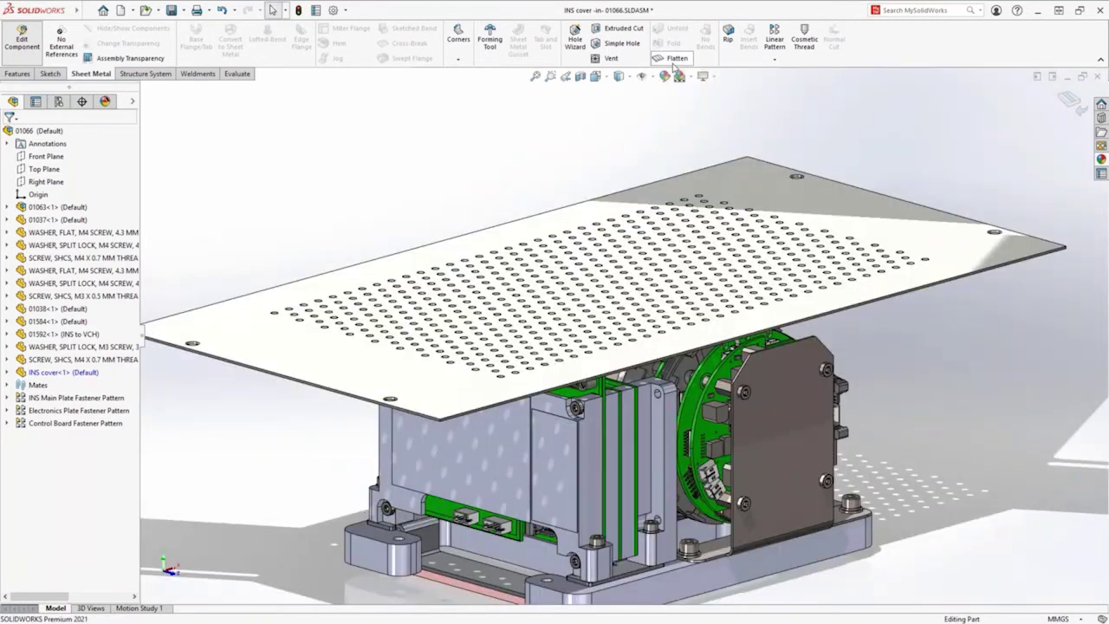
{"action": "left_click", "coordinate": [674, 62]}
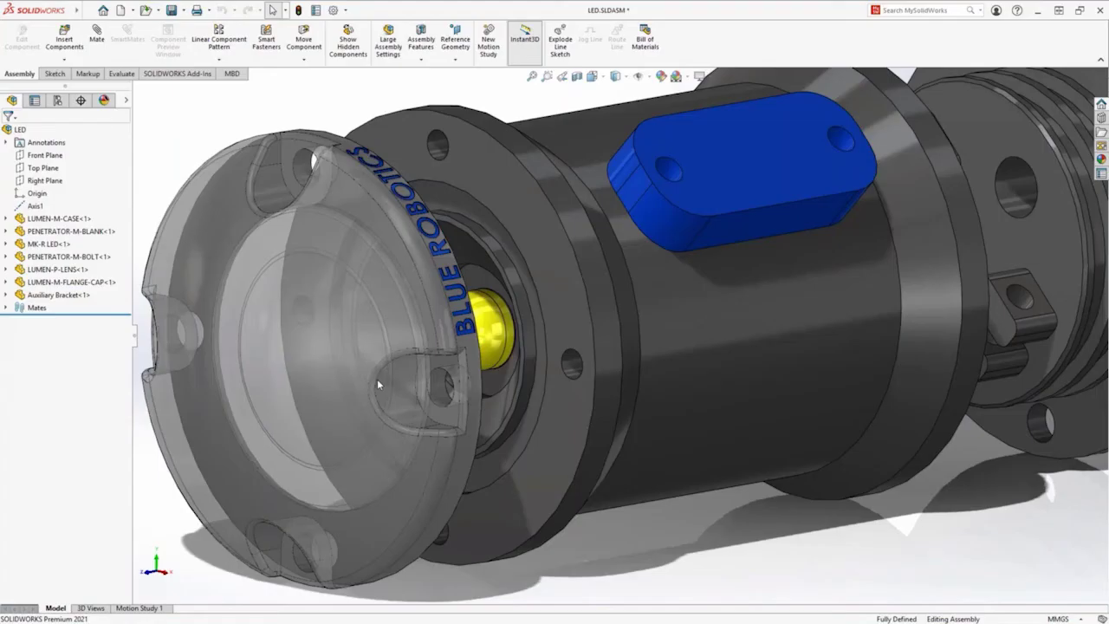
Inspect the exploded LED assembly's rear components and collapse the exploded view
{"action": "middle_click_drag", "start_coordinate": [377, 379], "coordinate": [378, 216]}
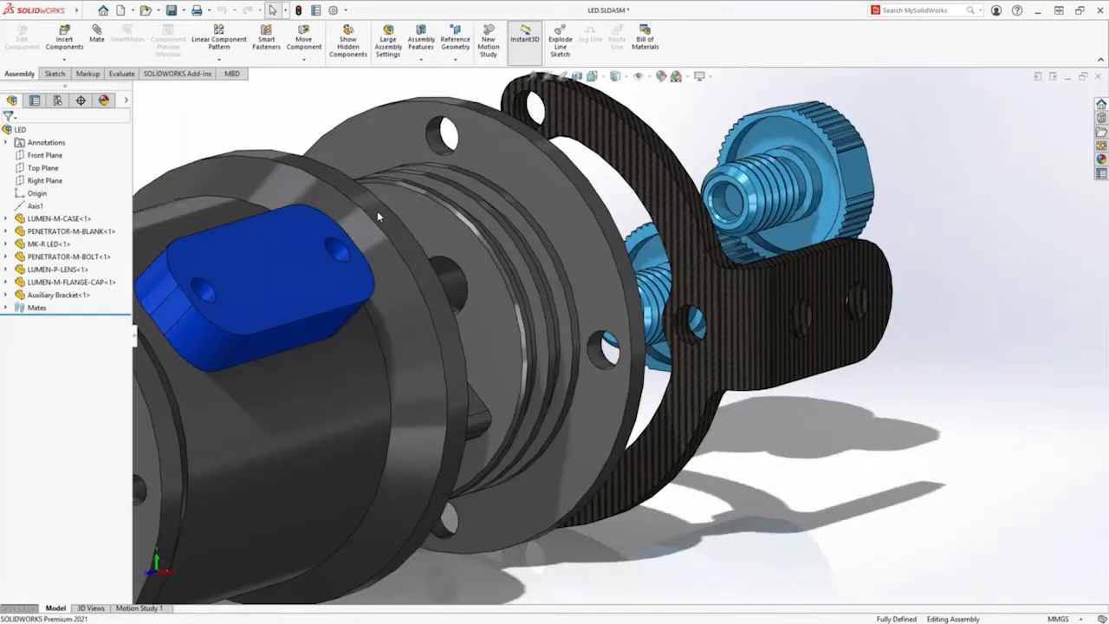
{"action": "right_click", "coordinate": [378, 216]}
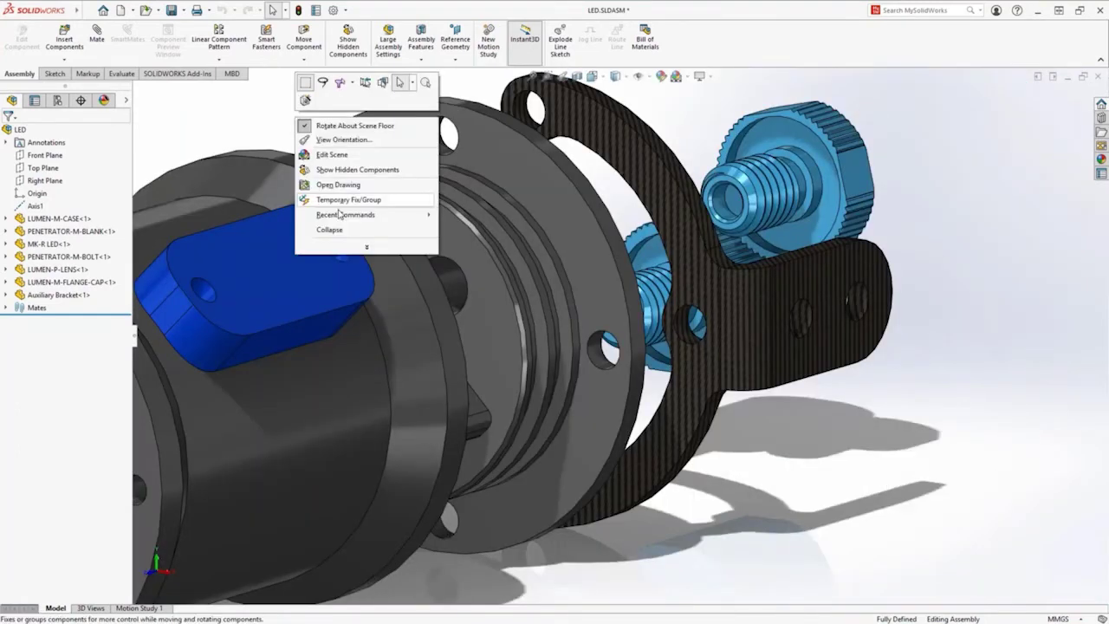
{"action": "left_click", "coordinate": [336, 230]}
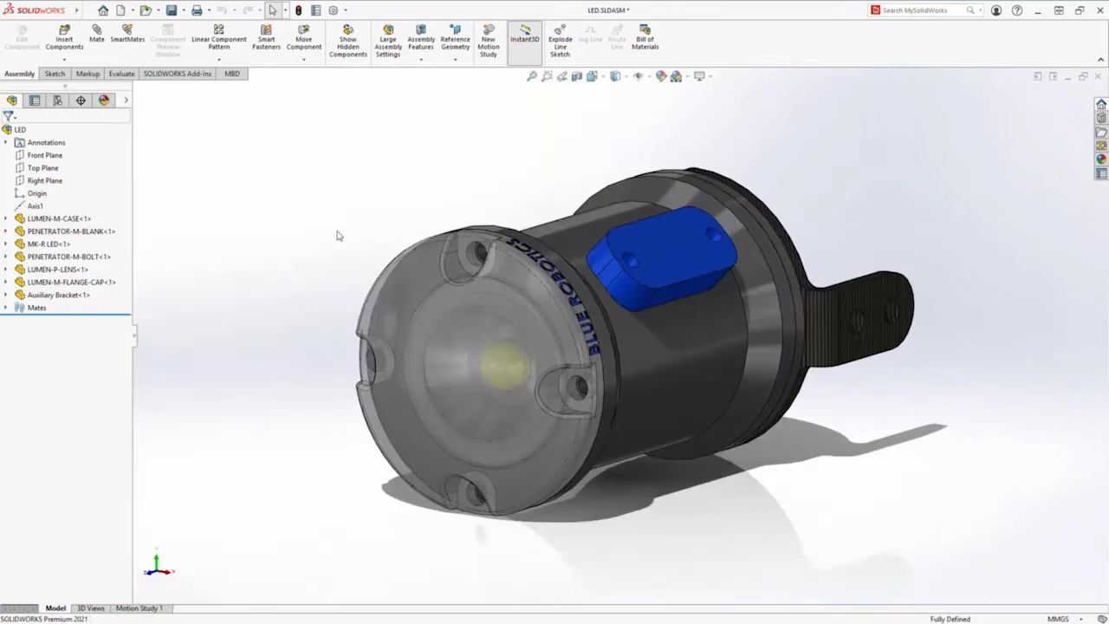
Export the LED assembly as LED.3MF in 3D Manufacturing Format, accepting the 3MF export options
{"action": "left_click", "coordinate": [183, 9]}
{"action": "left_click", "coordinate": [189, 41]}
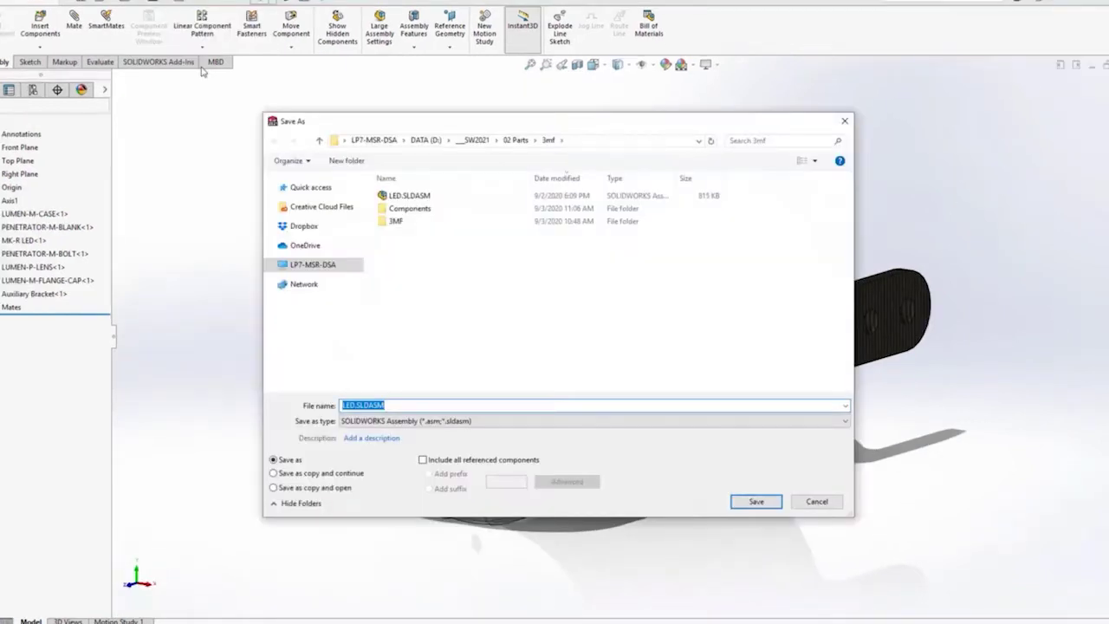
{"action": "left_click", "coordinate": [425, 421]}
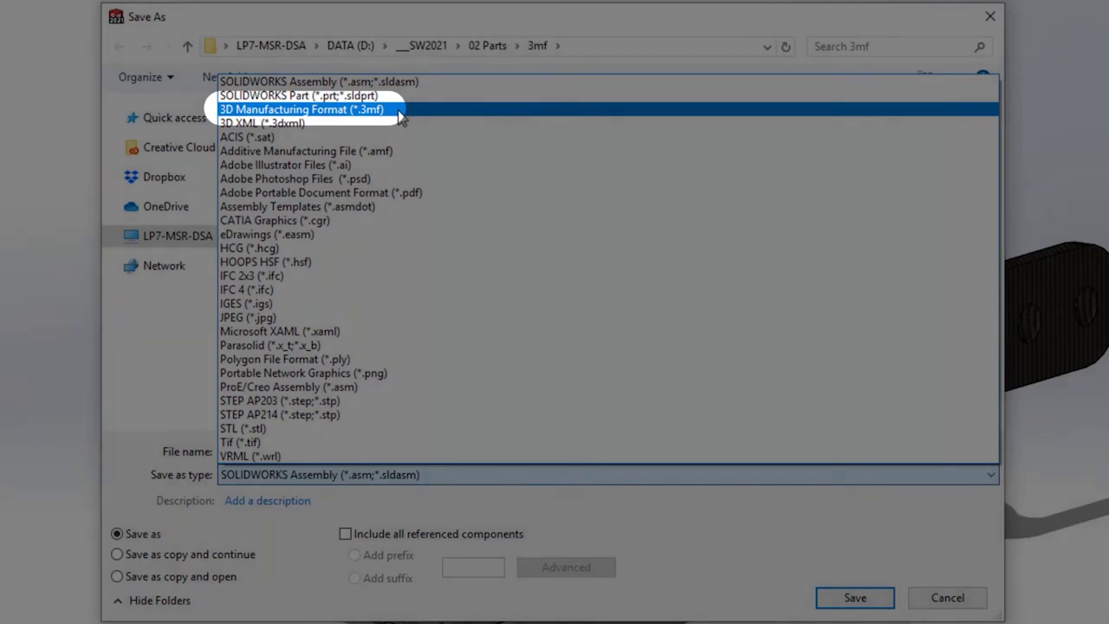
{"action": "left_click", "coordinate": [400, 110]}
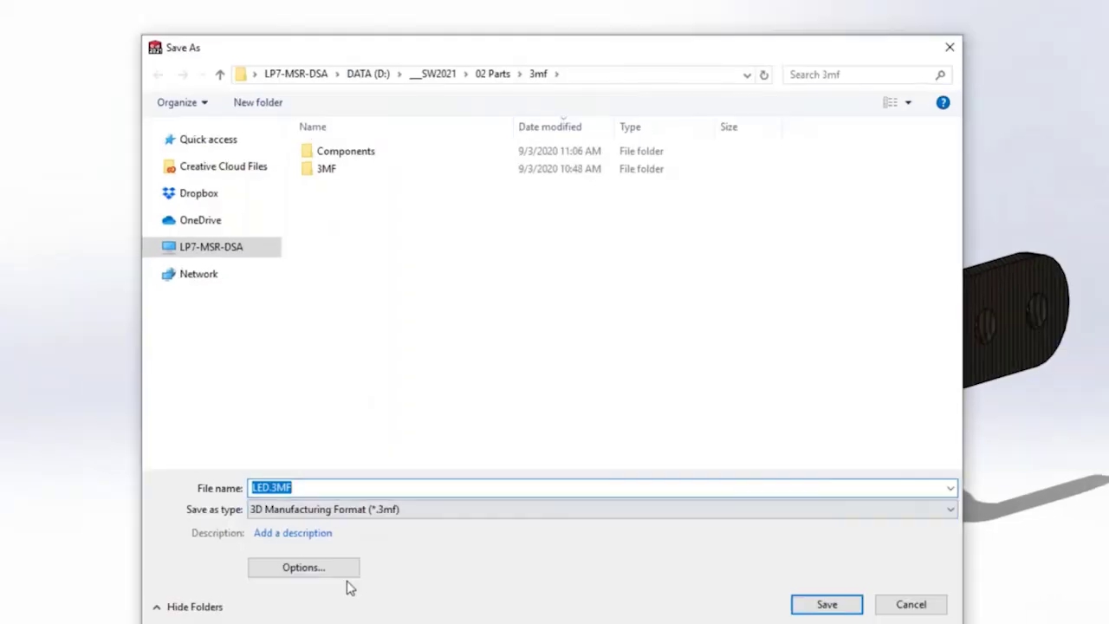
{"action": "left_click", "coordinate": [317, 594]}
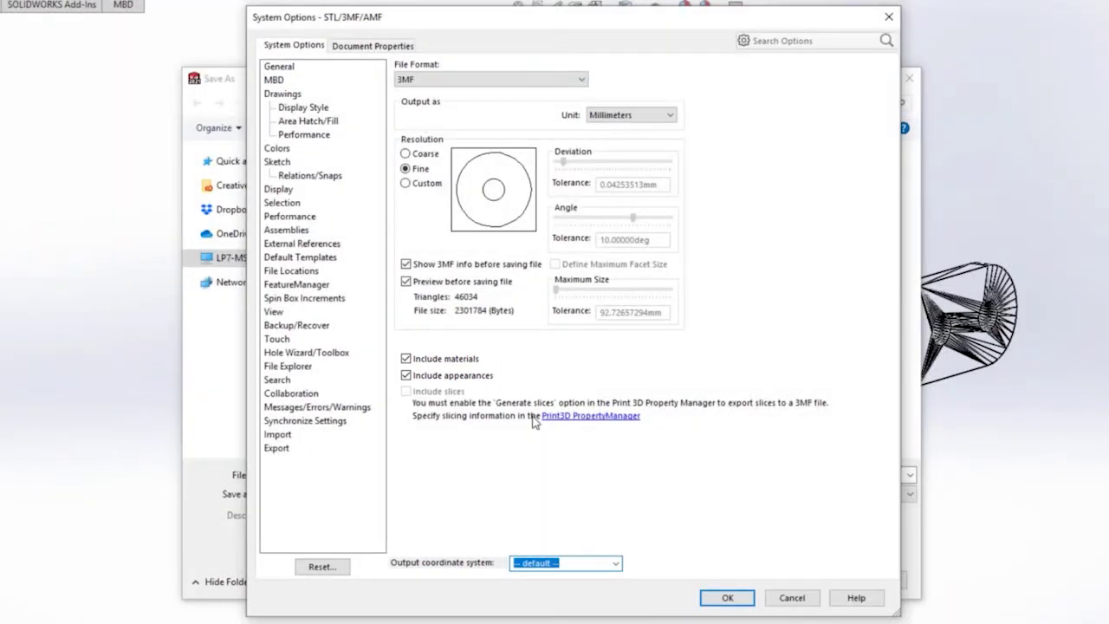
{"action": "left_click", "coordinate": [730, 599]}
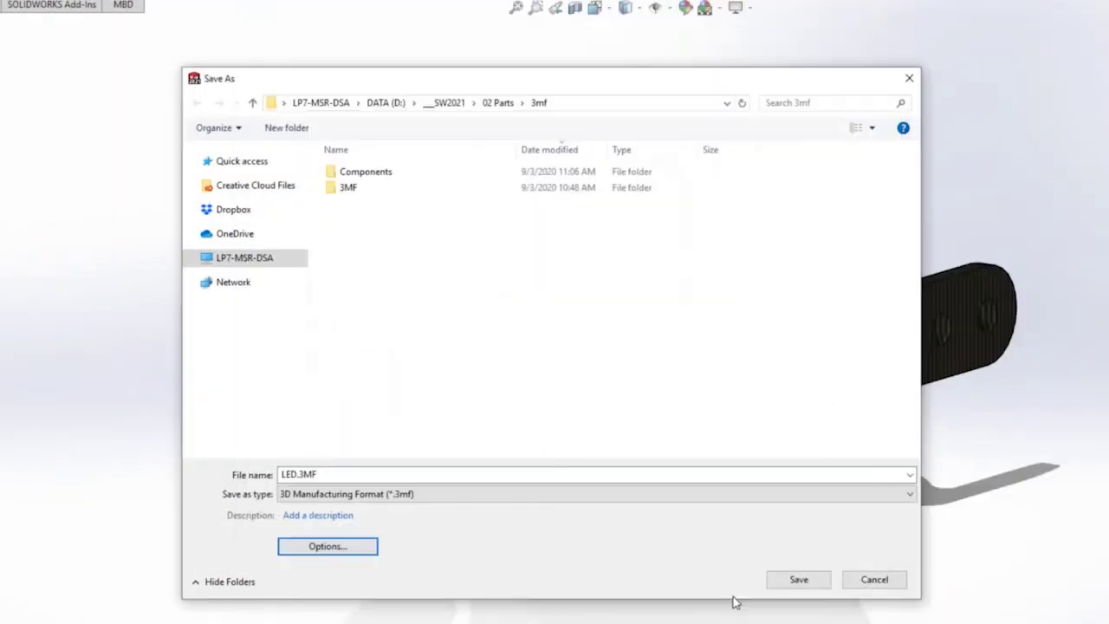
{"action": "left_click", "coordinate": [798, 581]}
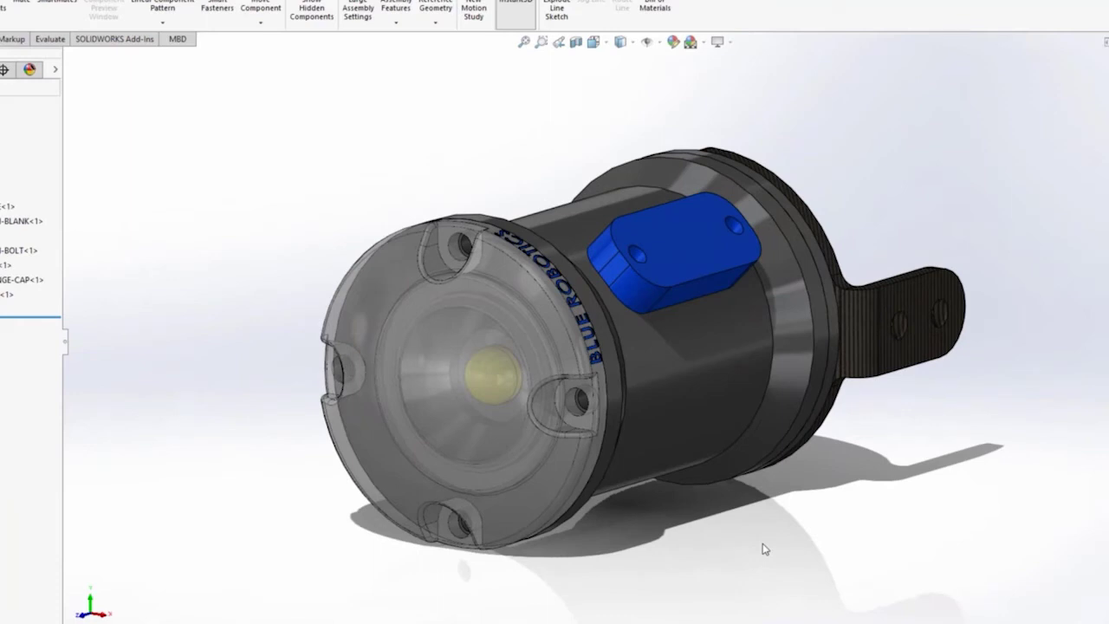
Open the exported LED.3MF file as an assembly
{"action": "left_click", "coordinate": [149, 15]}
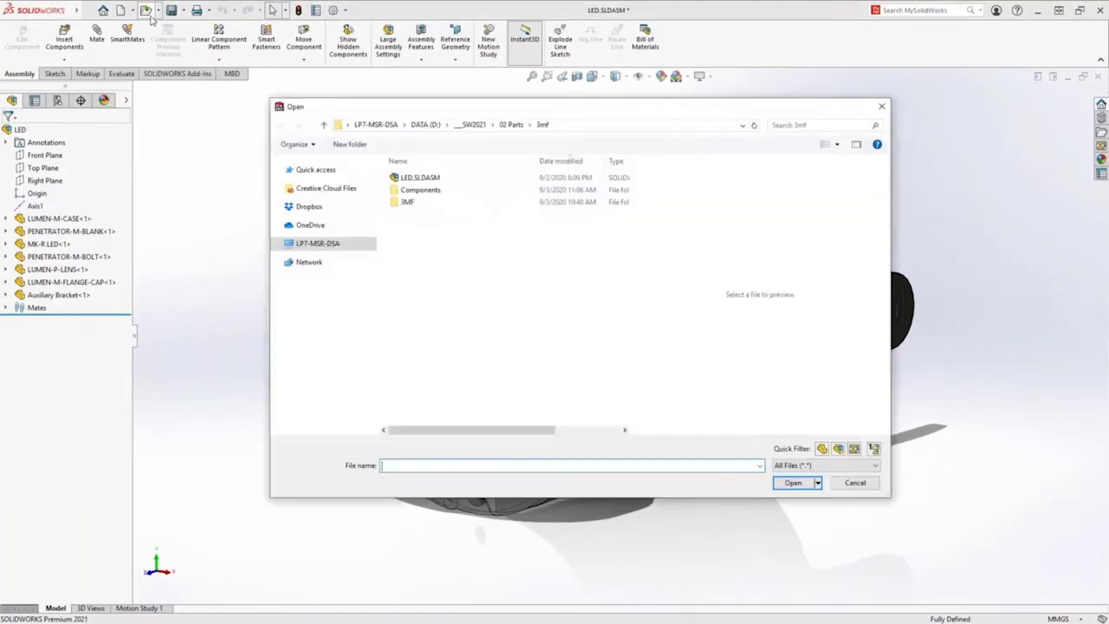
{"action": "double_click", "coordinate": [428, 179]}
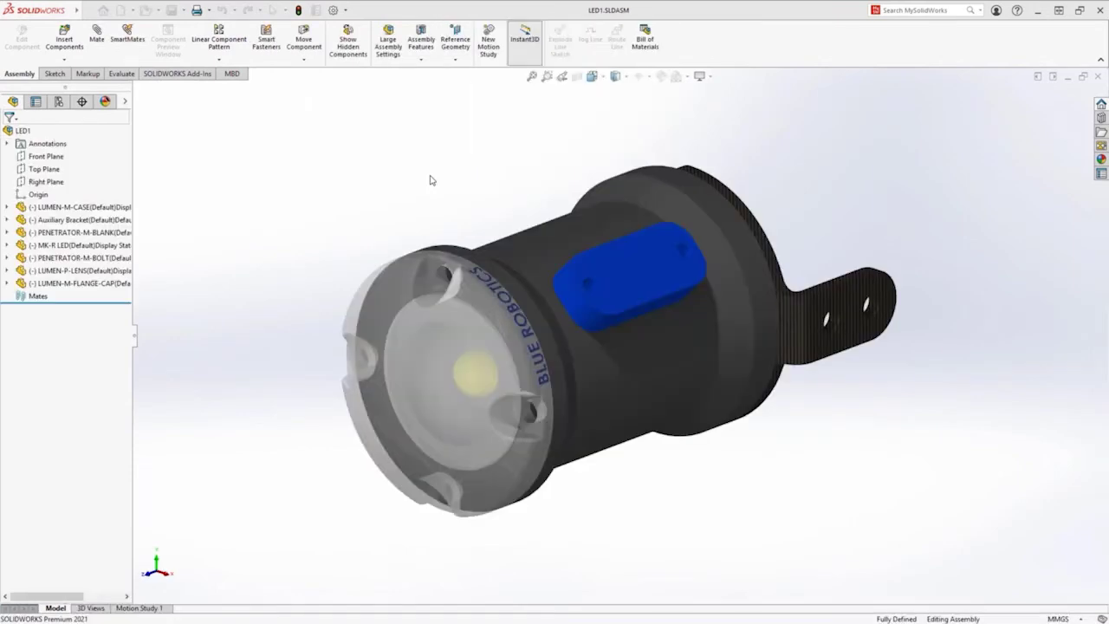
{"action": "middle_click_drag", "start_coordinate": [430, 179], "coordinate": [510, 182]}
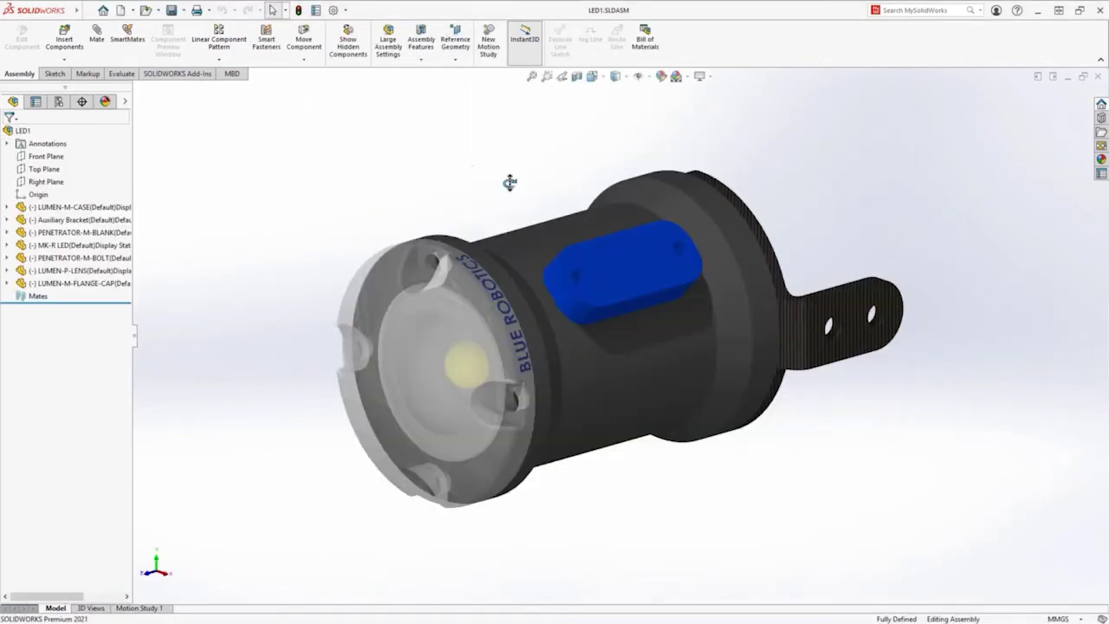
Use Move with Triad to slide the LUMEN-P-LENS component outward along its axis, away from the front of the housing
{"action": "left_click", "coordinate": [351, 302]}
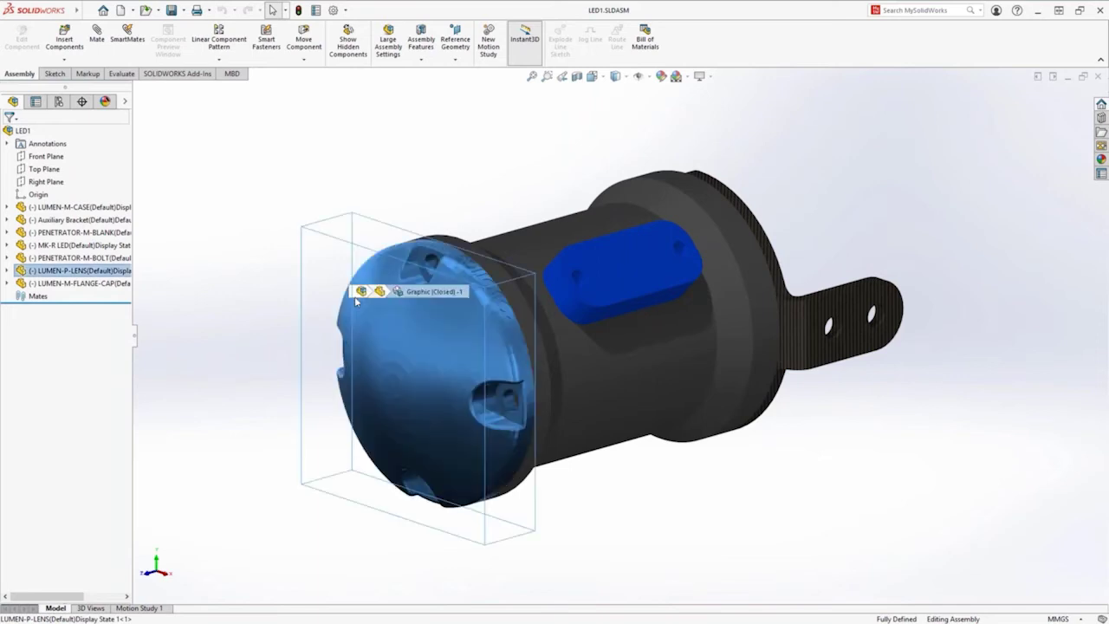
{"action": "right_click", "coordinate": [355, 264]}
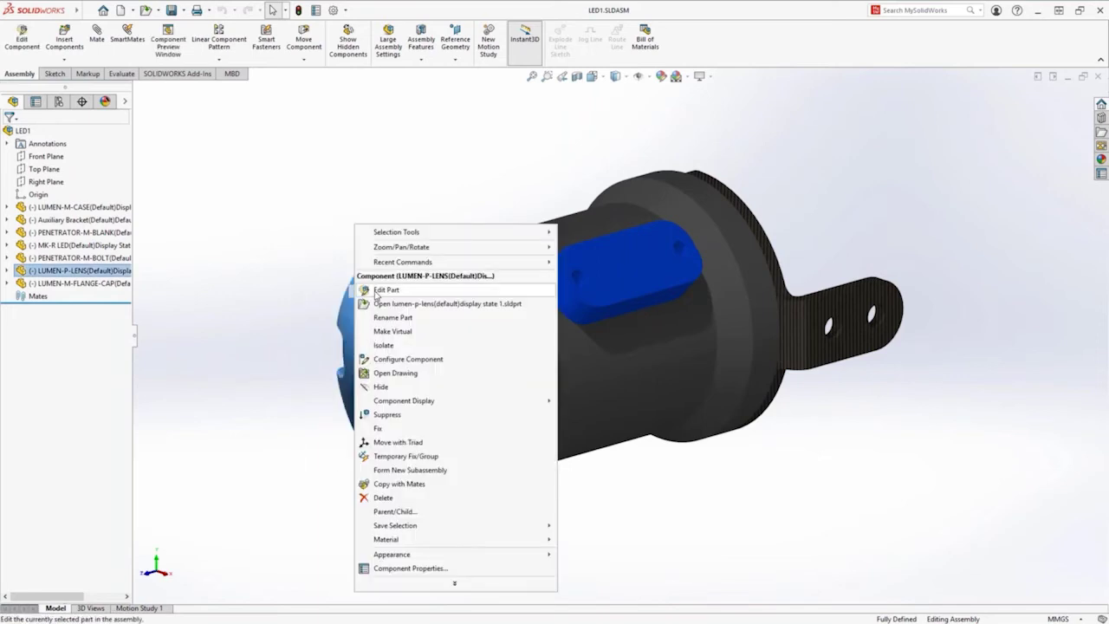
{"action": "left_click", "coordinate": [392, 442]}
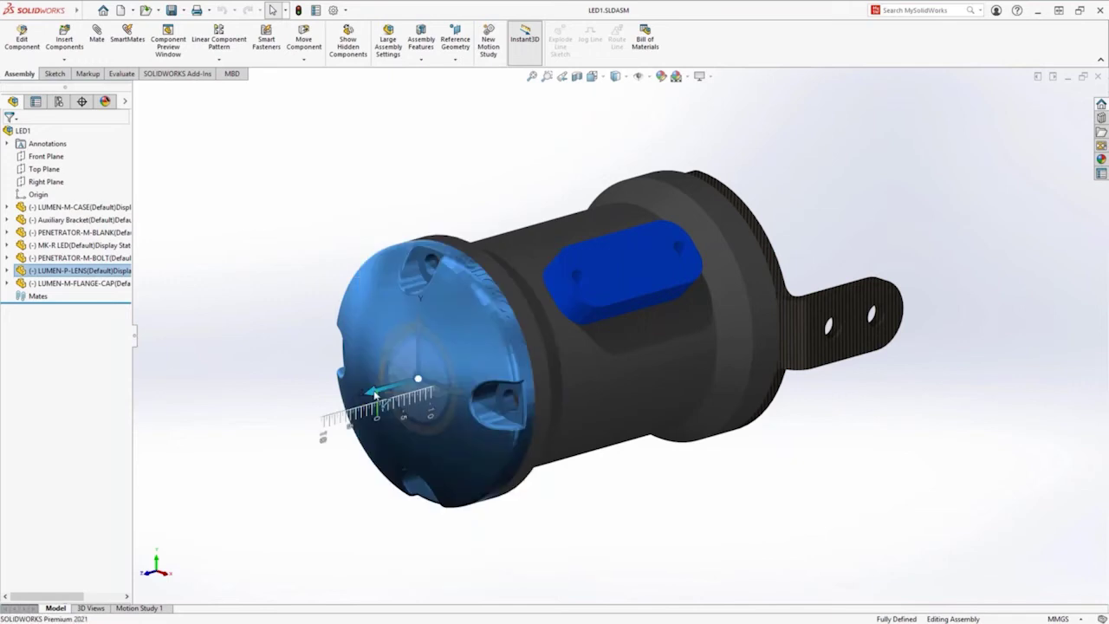
{"action": "left_click_drag", "start_coordinate": [374, 395], "coordinate": [234, 414]}
{"action": "key", "text": "Escape"}
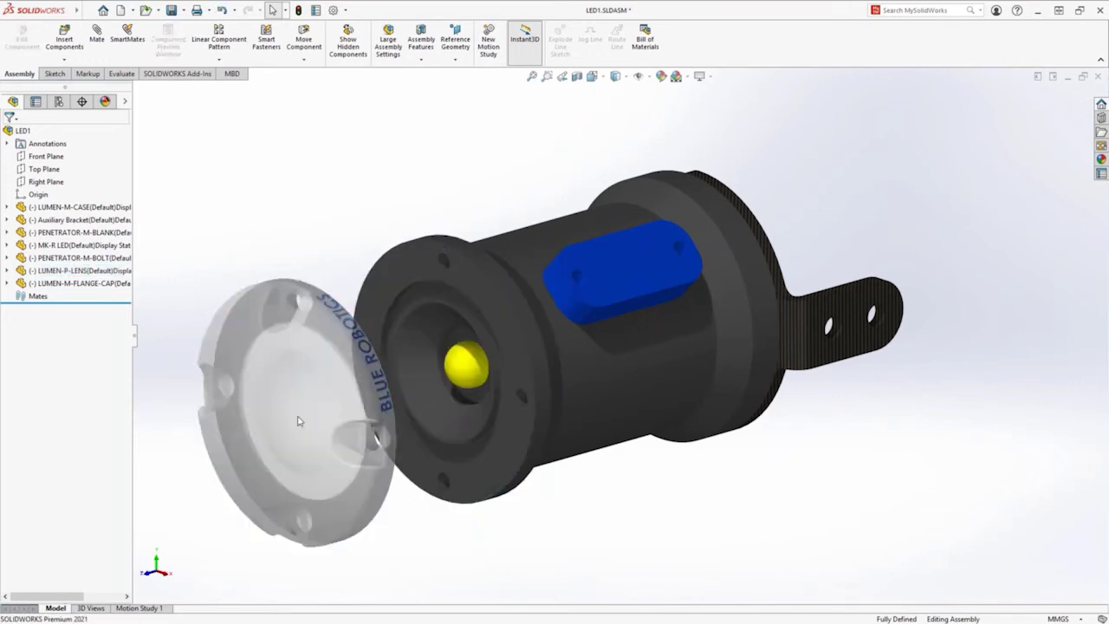
Examine the imported LED assembly from the front and inspect the geometry and appearance of its auxiliary bracket up close
{"action": "key", "text": "ctrl+1"}
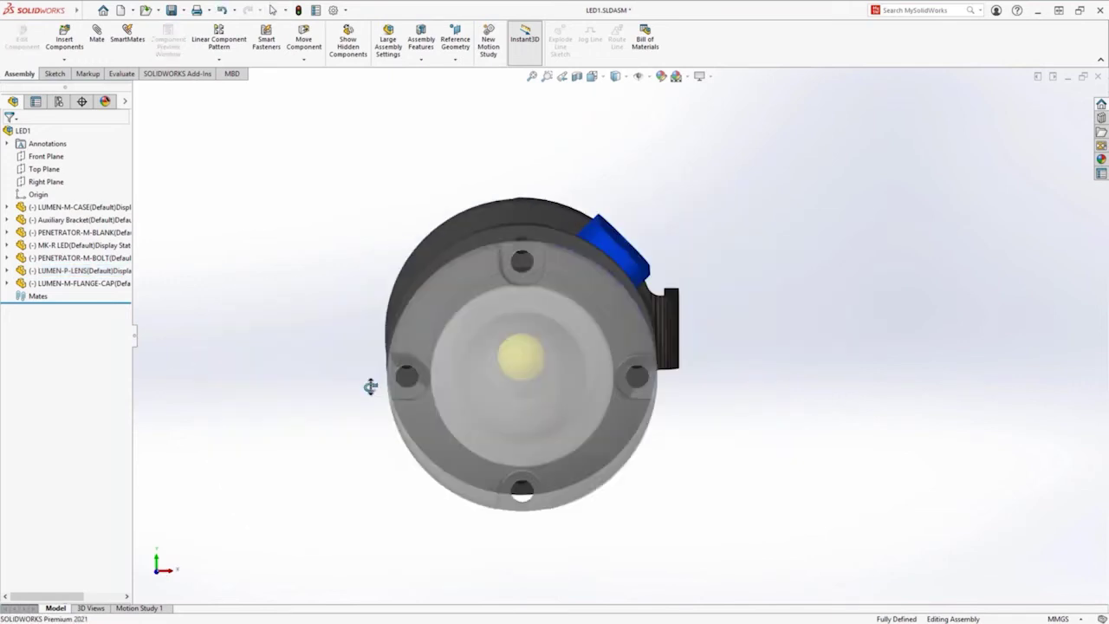
{"action": "middle_click_drag", "start_coordinate": [370, 386], "coordinate": [307, 405]}
{"action": "scroll", "coordinate": [801, 336], "scroll_direction": "down", "scroll_amount": 3}
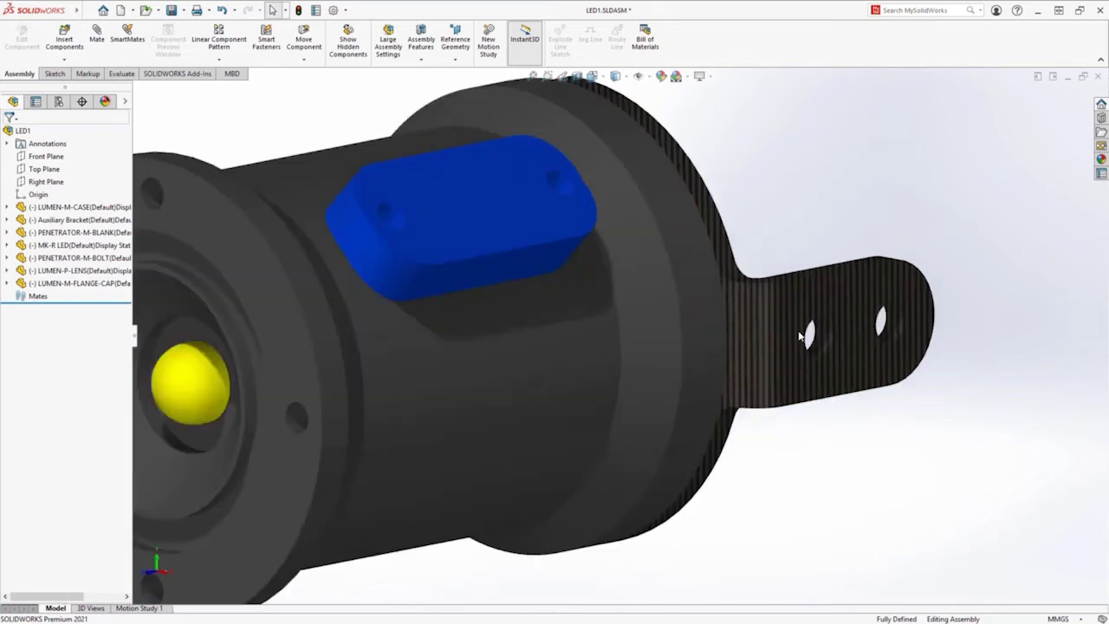
{"action": "scroll", "coordinate": [800, 336], "scroll_direction": "down", "scroll_amount": 2}
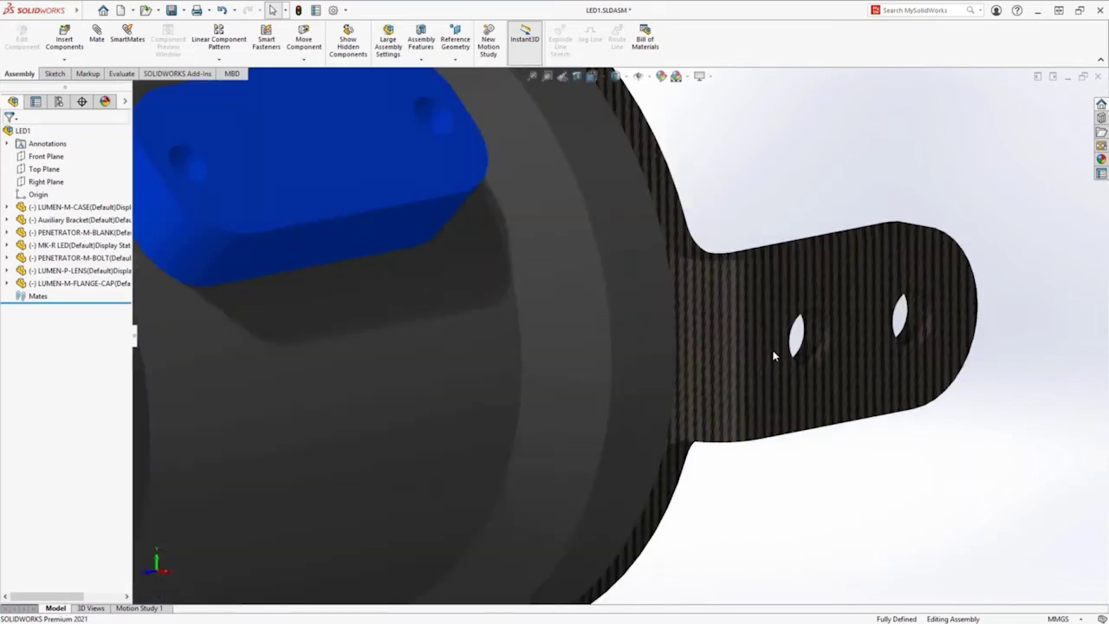
{"action": "middle_click_drag", "start_coordinate": [774, 355], "coordinate": [760, 326]}
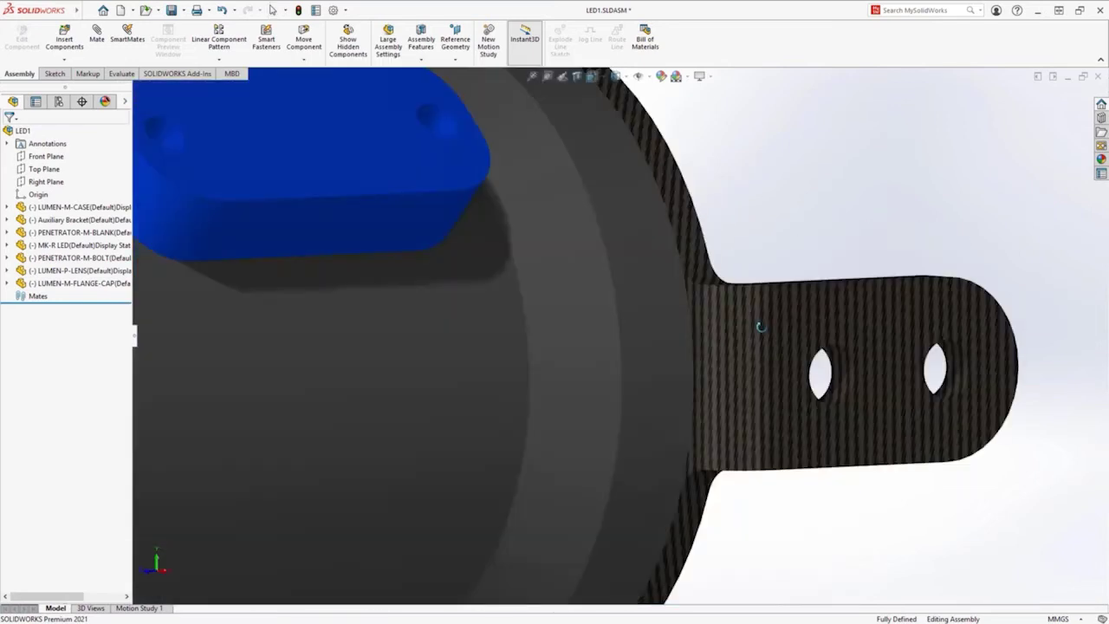
{"action": "key", "text": "f"}
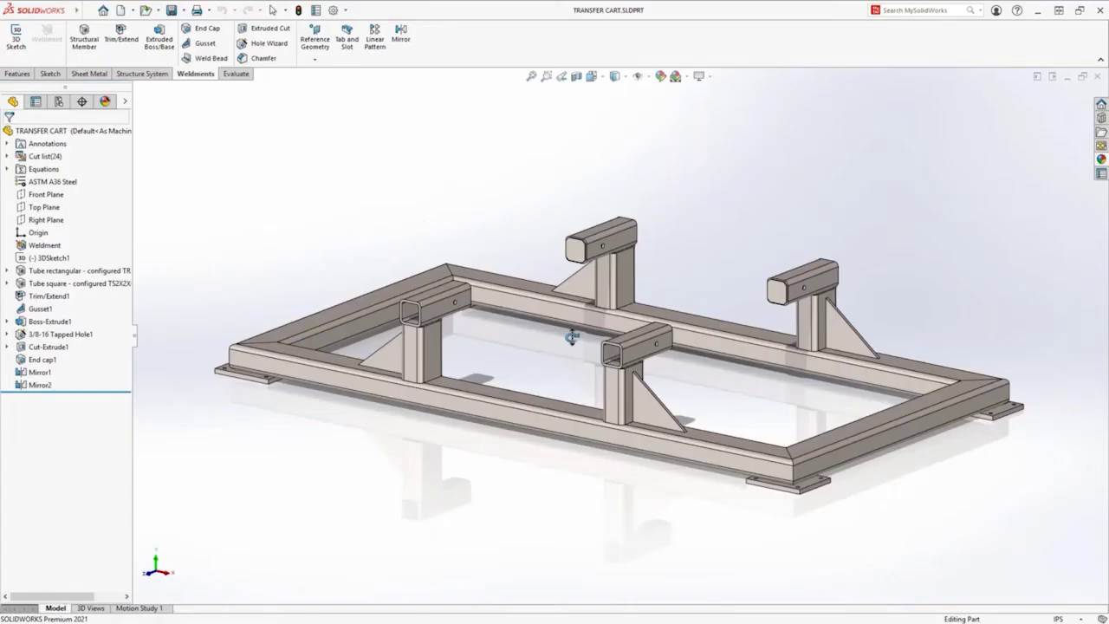
Edit the Trim/Extend1 feature of the TRANSFER CART upright and change its corner type to an end miter
{"action": "middle_click_drag", "start_coordinate": [572, 337], "coordinate": [545, 338]}
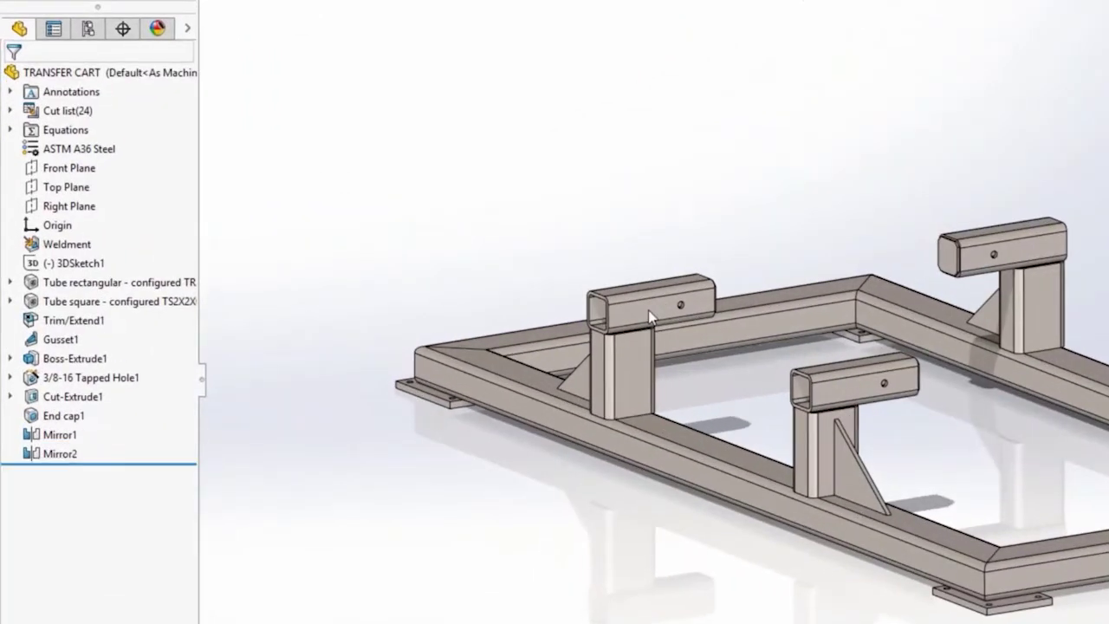
{"action": "left_click", "coordinate": [648, 313]}
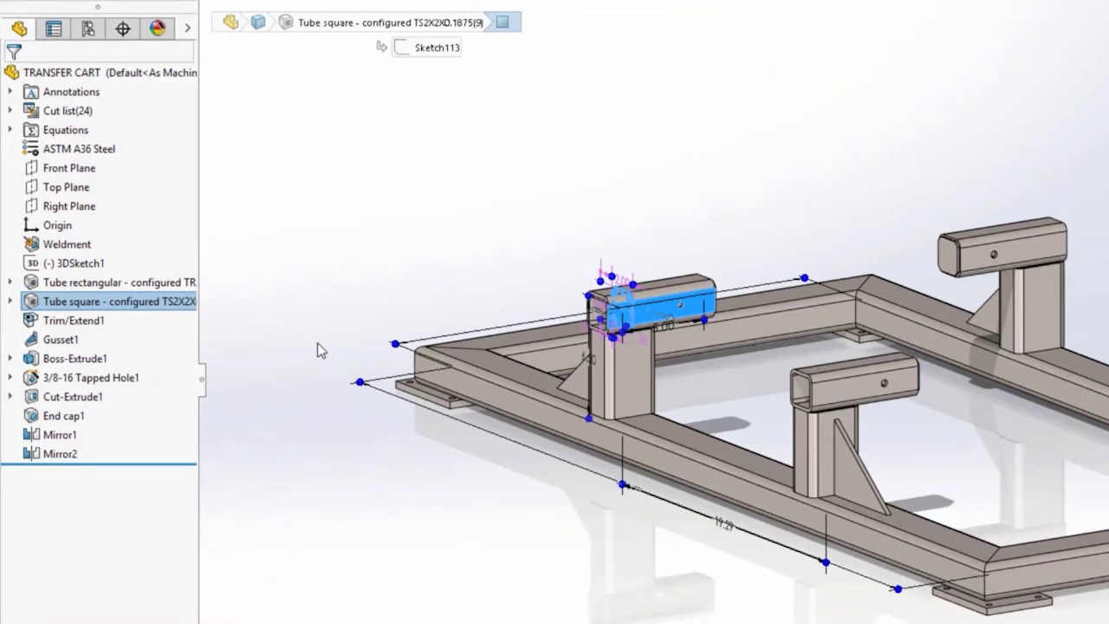
{"action": "left_click", "coordinate": [69, 320]}
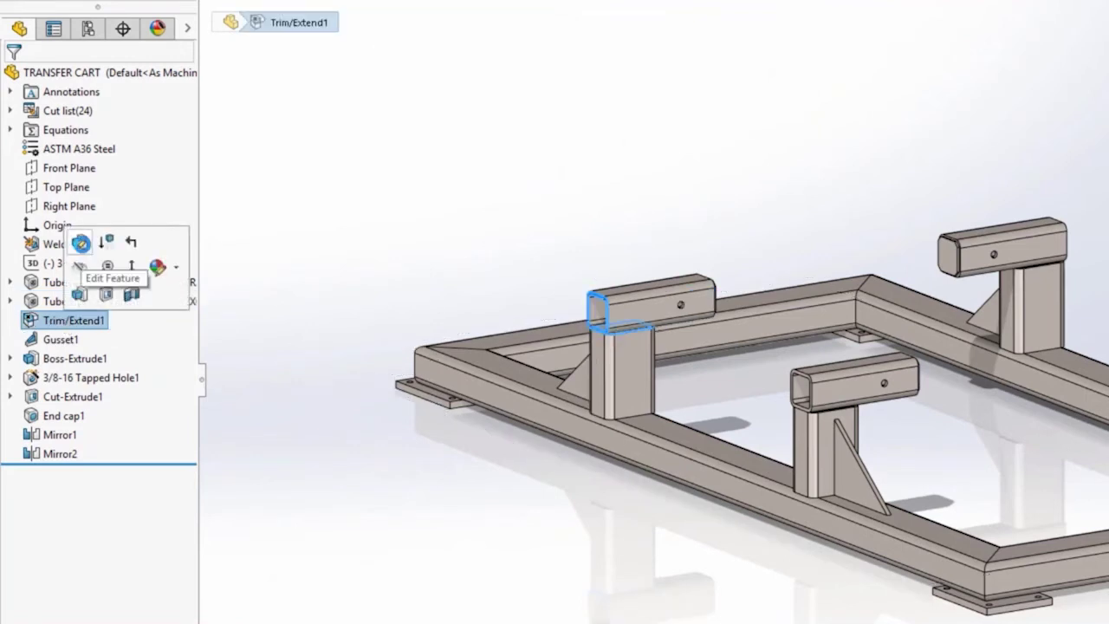
{"action": "left_click", "coordinate": [81, 243]}
{"action": "scroll", "coordinate": [654, 358], "scroll_direction": "down", "scroll_amount": 3}
{"action": "scroll", "coordinate": [674, 321], "scroll_direction": "down", "scroll_amount": 3}
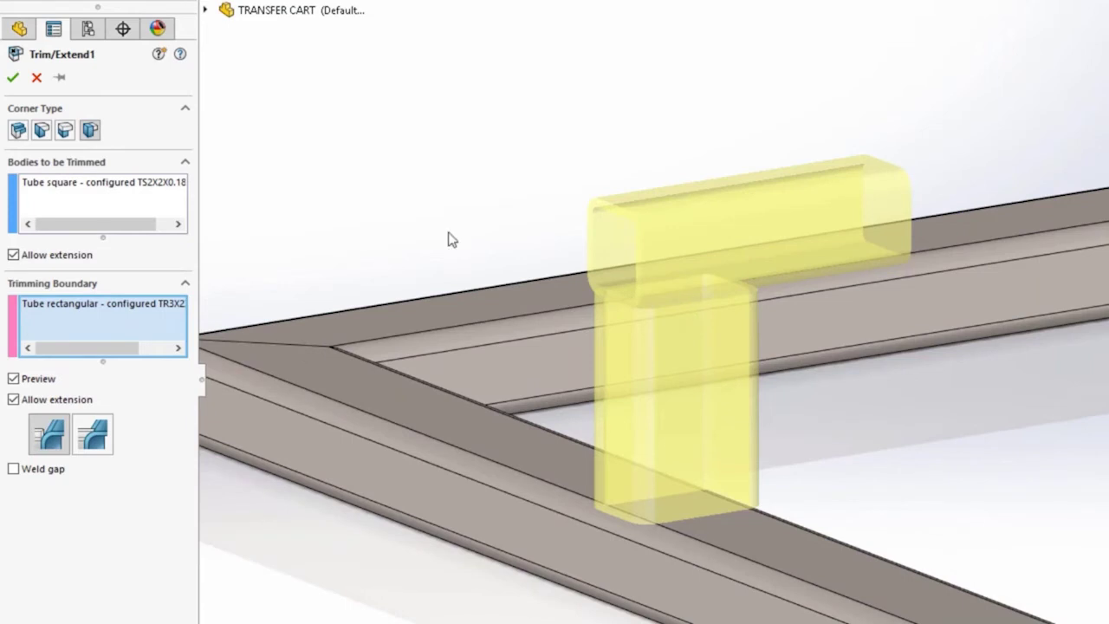
{"action": "left_click", "coordinate": [65, 130]}
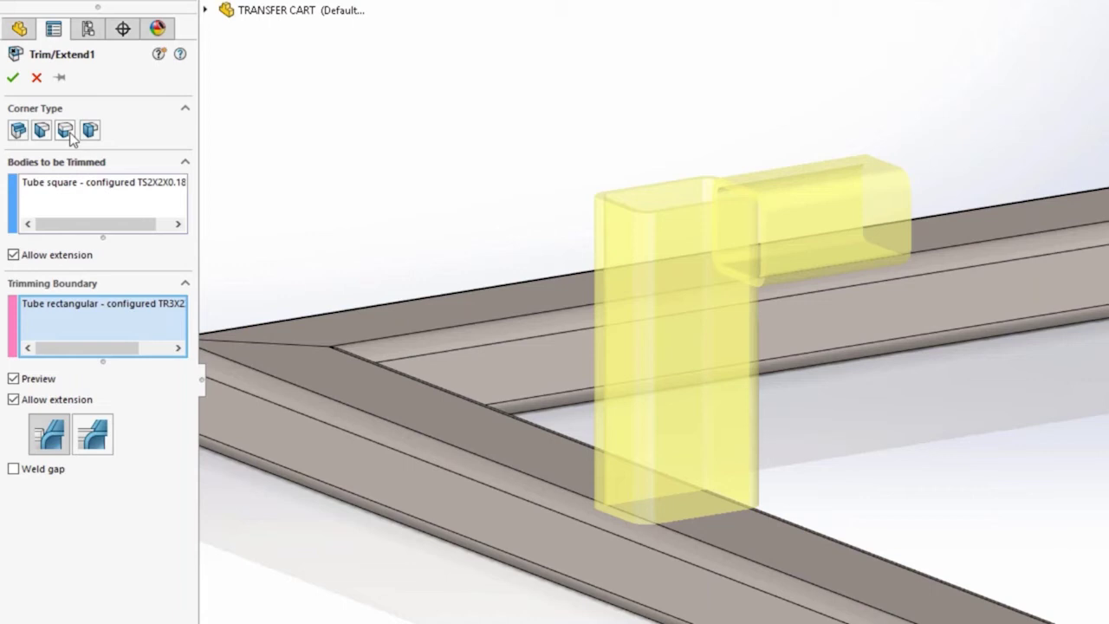
{"action": "left_click", "coordinate": [41, 130]}
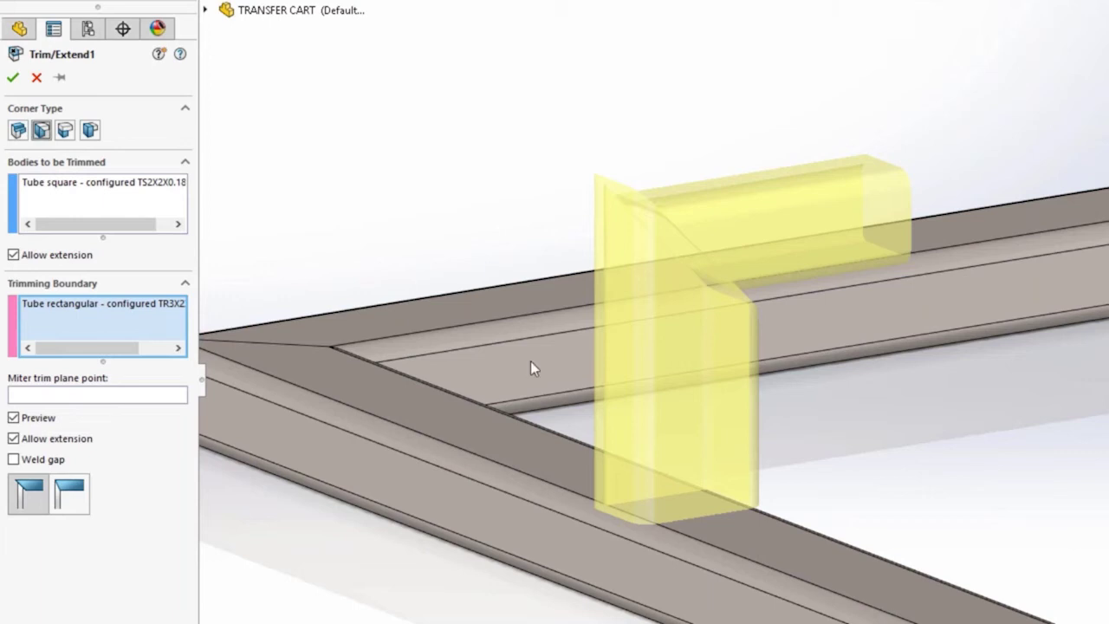
Apply the Full flush miter option to the joint between the square and rectangular tubes and accept the feature
{"action": "middle_click_drag", "start_coordinate": [530, 361], "coordinate": [490, 344]}
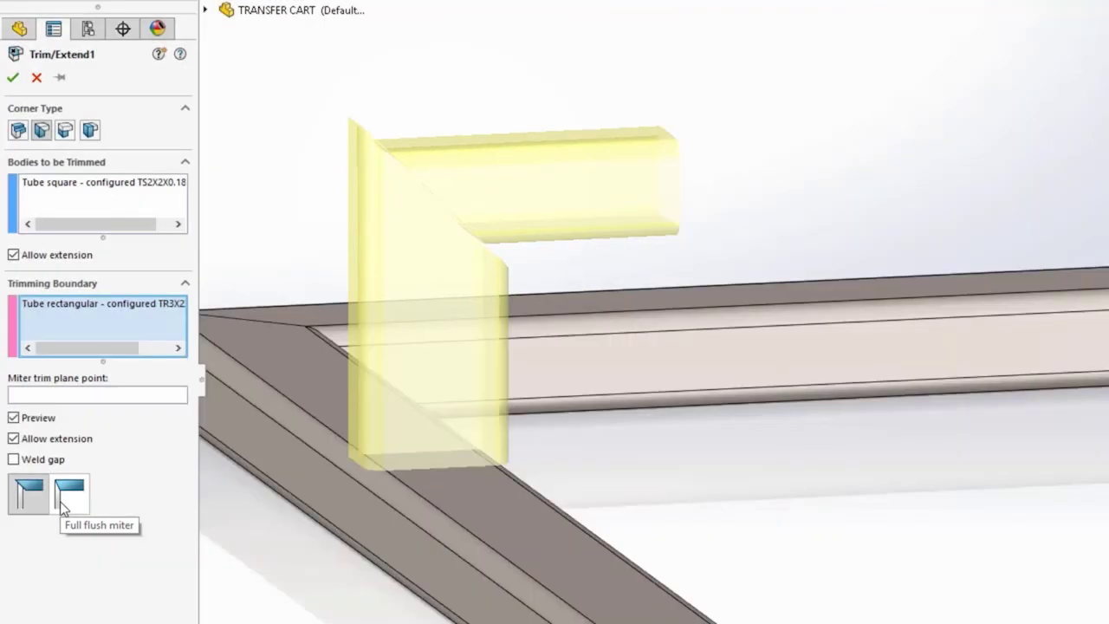
{"action": "left_click", "coordinate": [62, 503]}
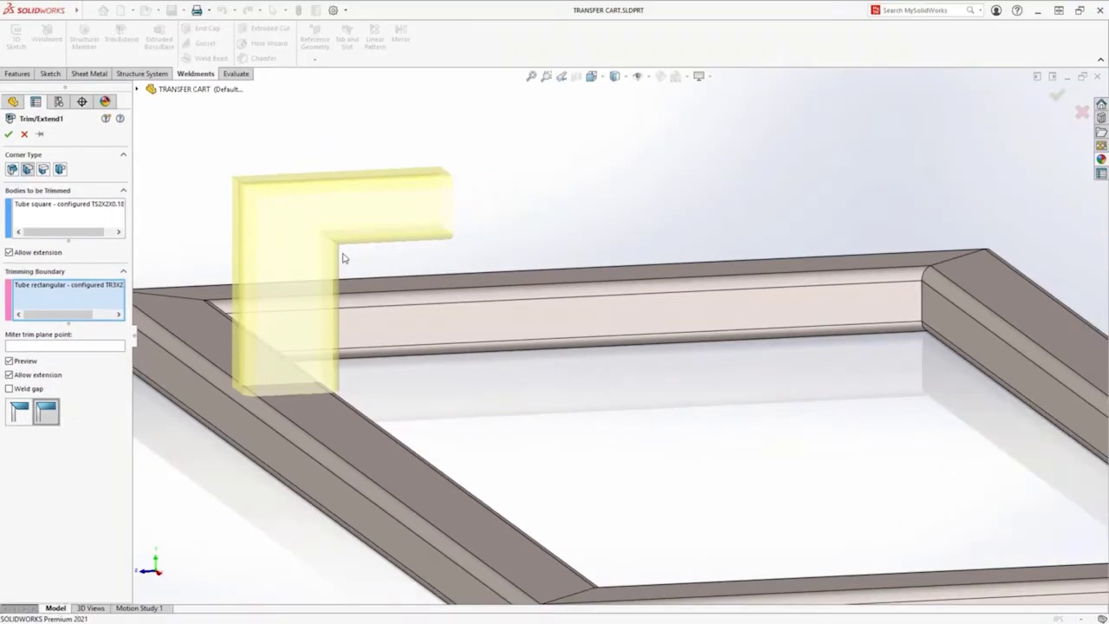
{"action": "left_click", "coordinate": [9, 135]}
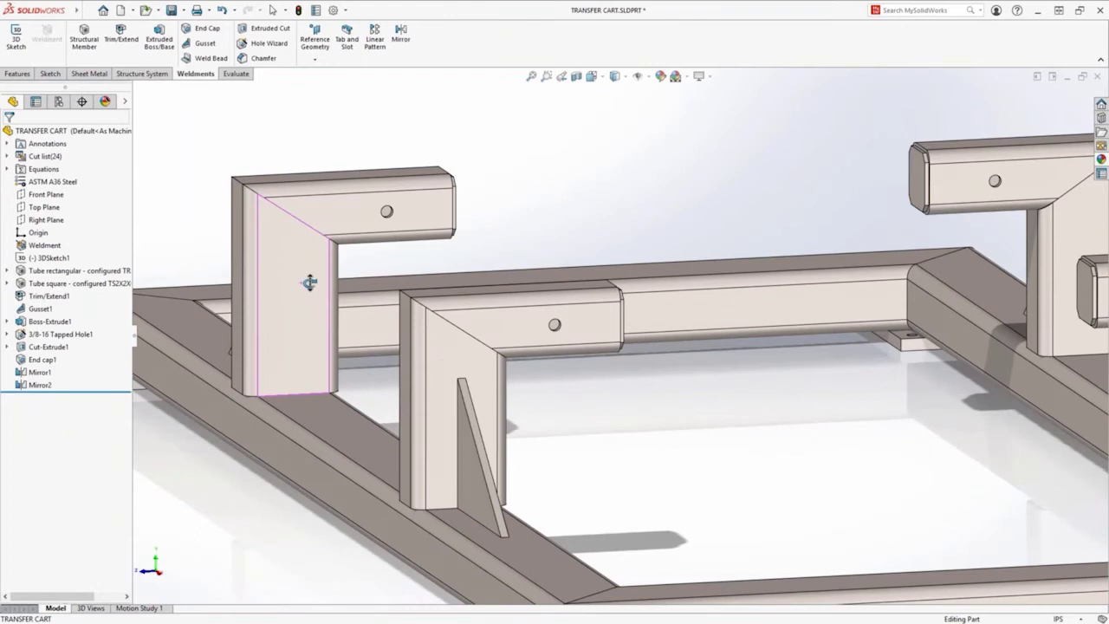
Open the appearance settings for the whole TRANSFER CART part
{"action": "middle_click_drag", "start_coordinate": [309, 283], "coordinate": [354, 310]}
{"action": "key", "text": "f"}
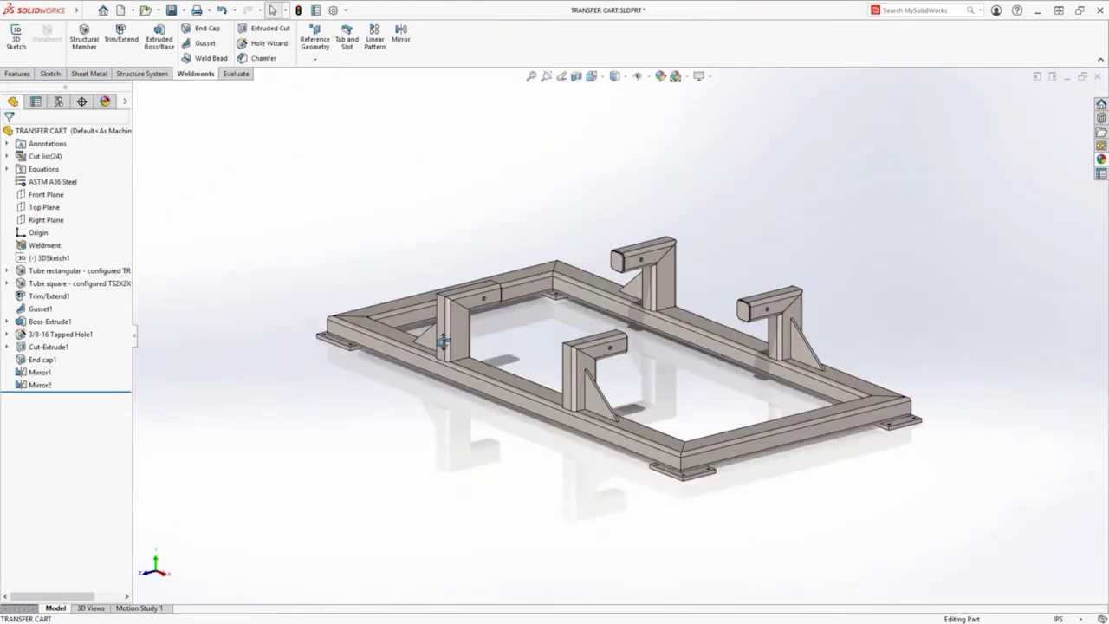
{"action": "middle_click_drag", "start_coordinate": [443, 341], "coordinate": [448, 355]}
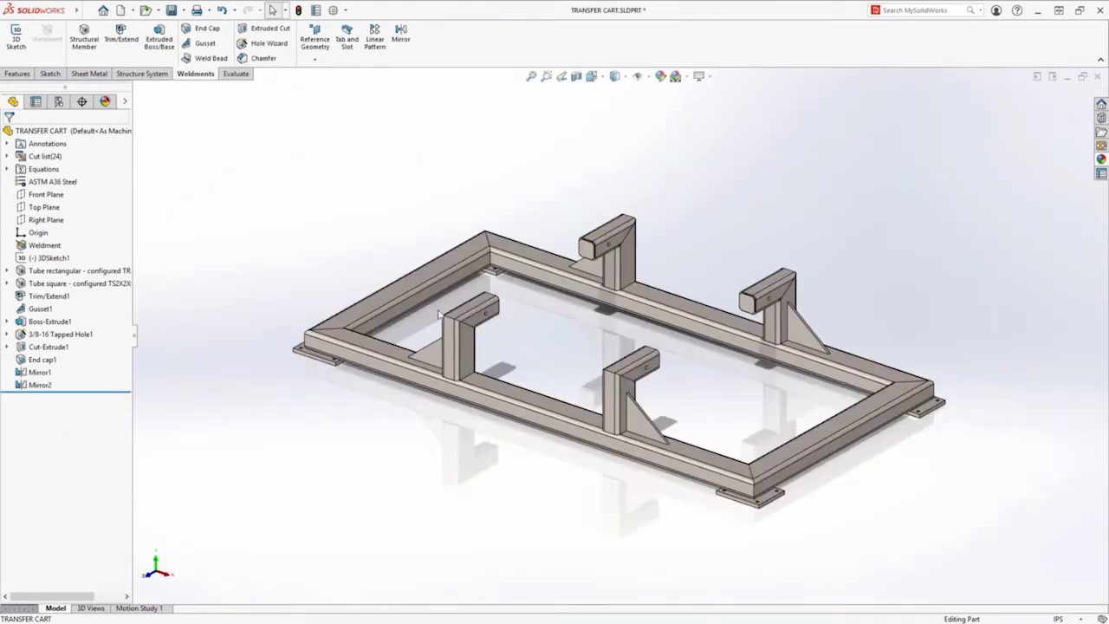
{"action": "left_click", "coordinate": [660, 77]}
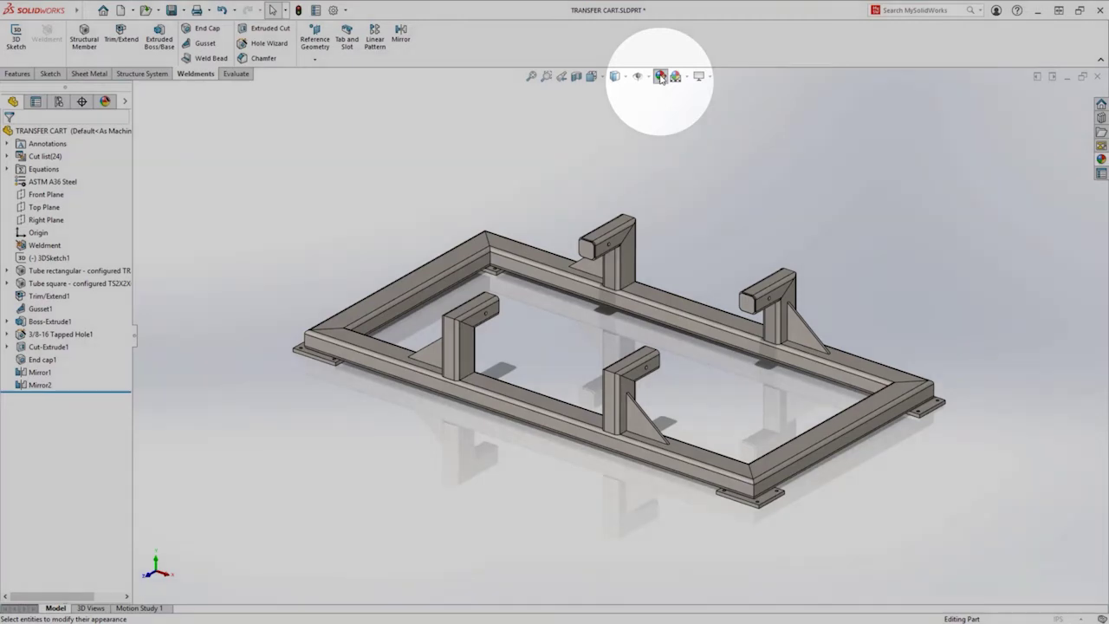
{"action": "left_click", "coordinate": [660, 78]}
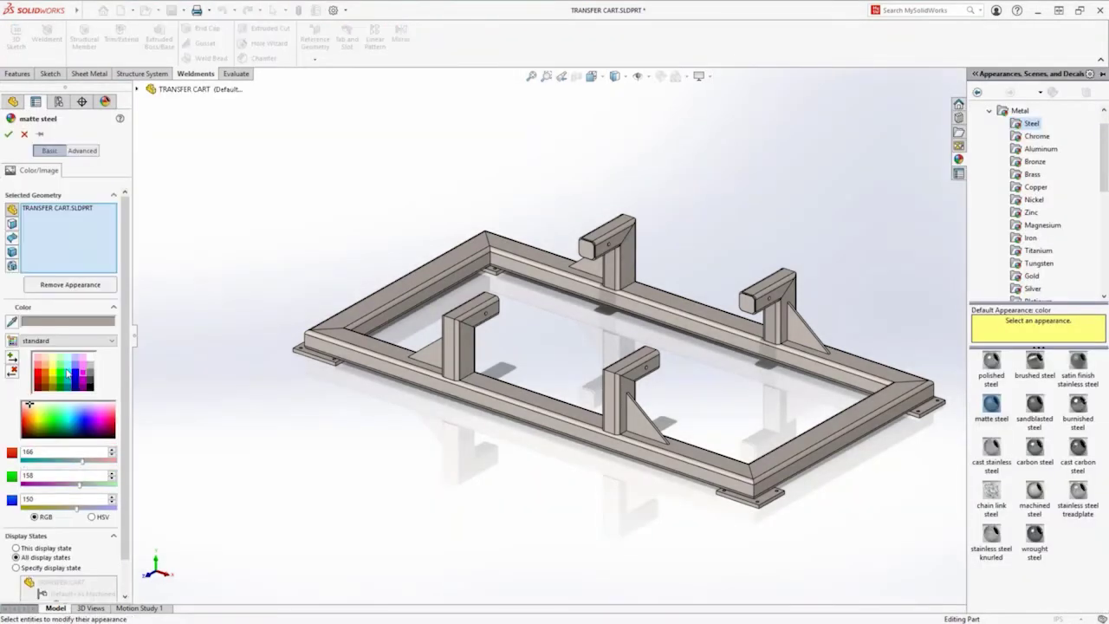
Try light red, dark yellow and bright green colors on the cart frame
{"action": "left_click", "coordinate": [38, 368]}
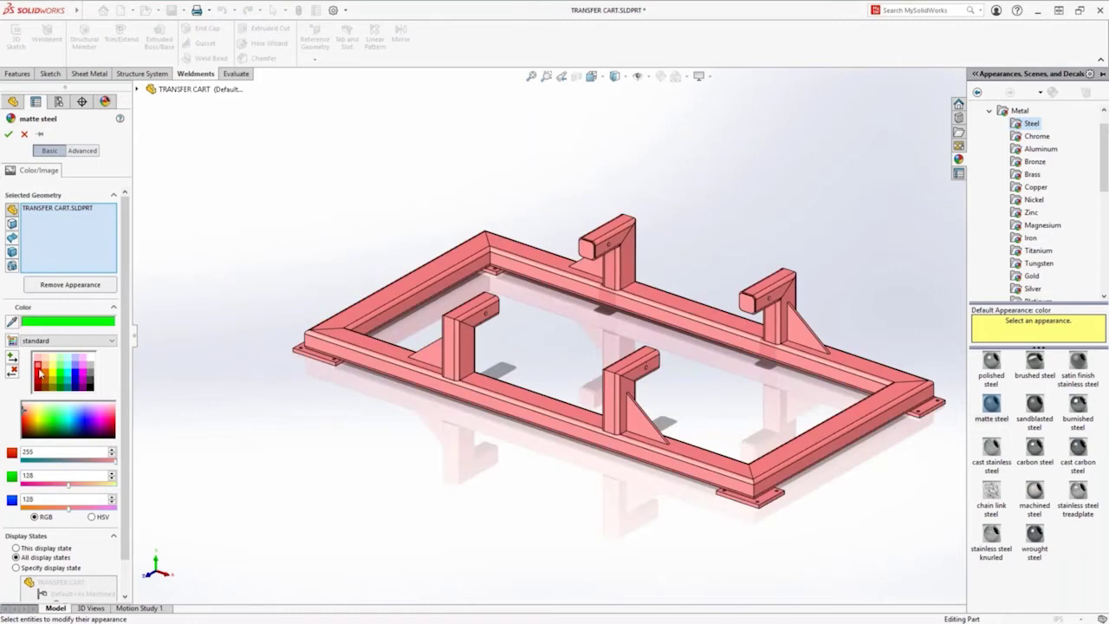
{"action": "left_click", "coordinate": [54, 382]}
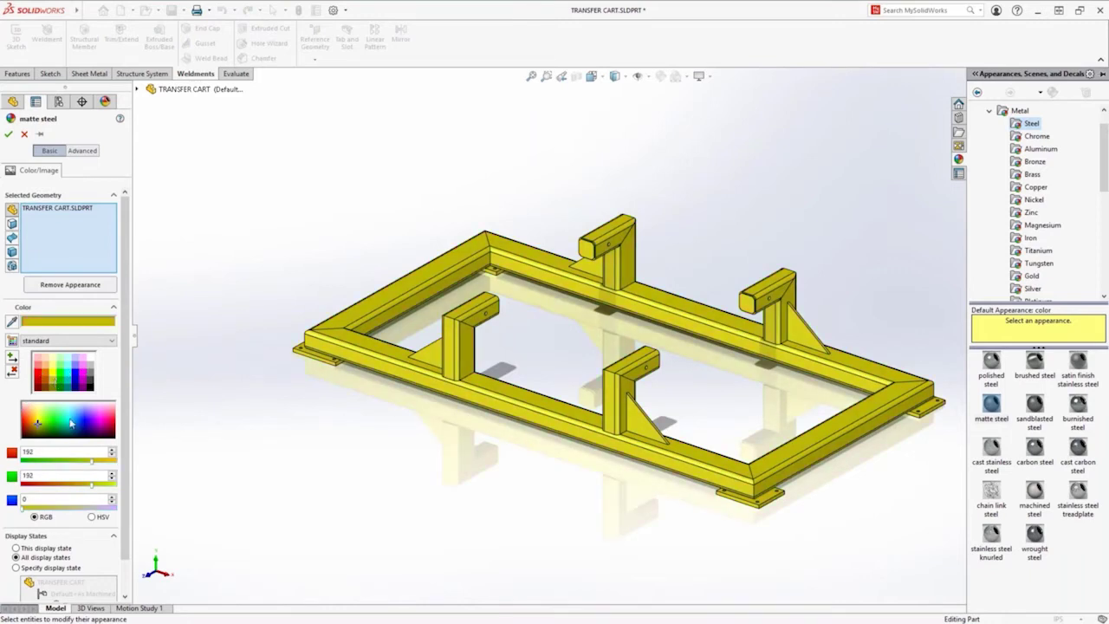
{"action": "left_click", "coordinate": [52, 423]}
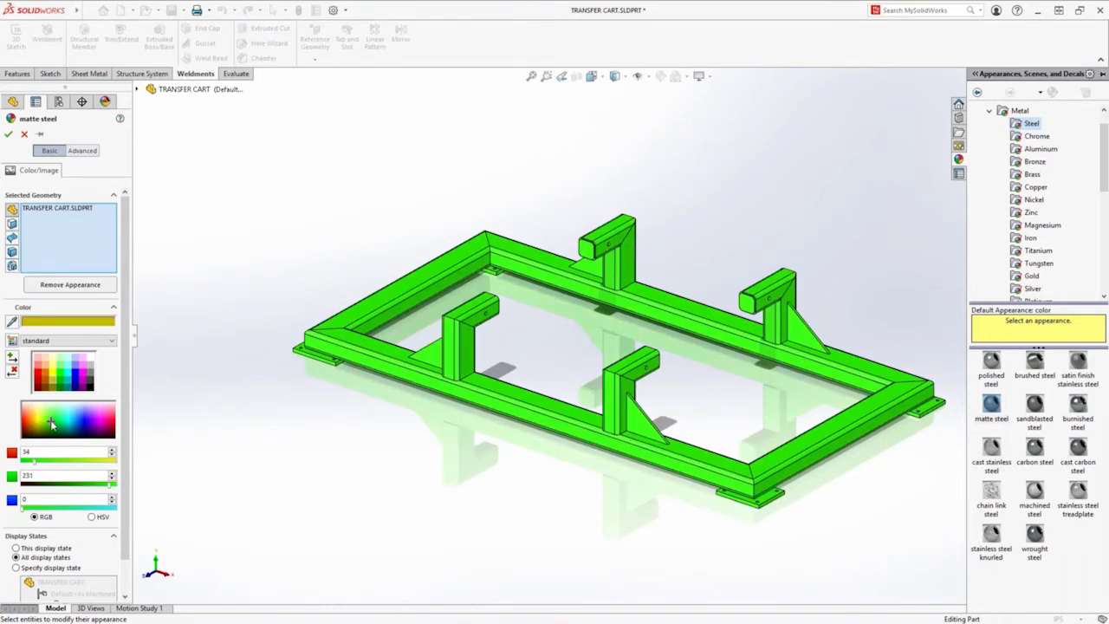
{"action": "left_click", "coordinate": [52, 419]}
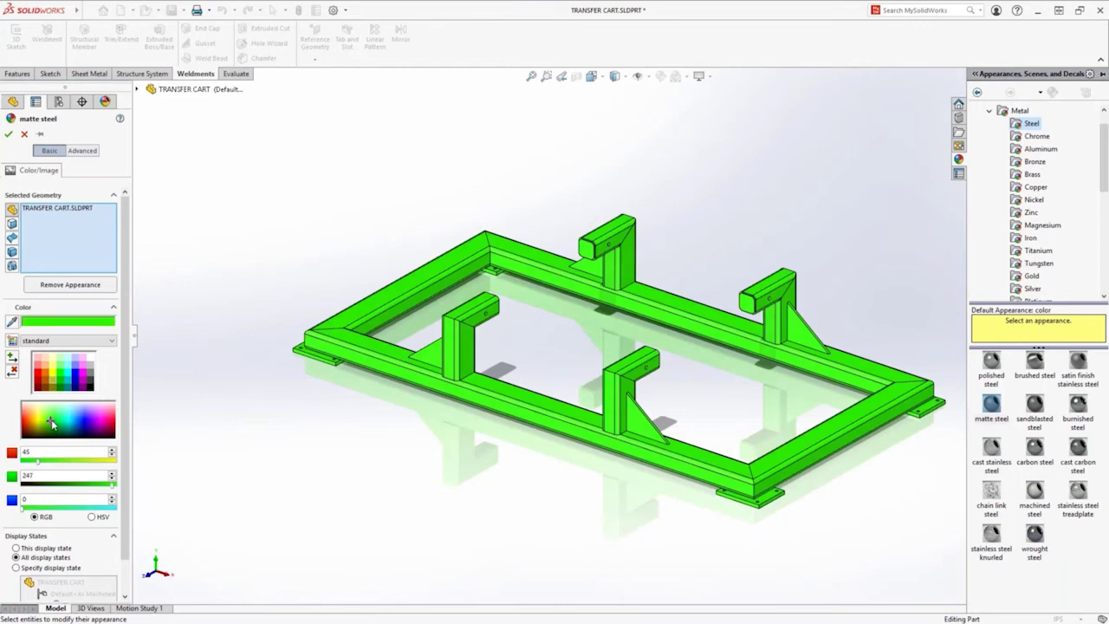
Reveal the Square Robot website beside the model and apply its header's blue to the cart with the Dominant Color picker
{"action": "double_click", "coordinate": [479, 13]}
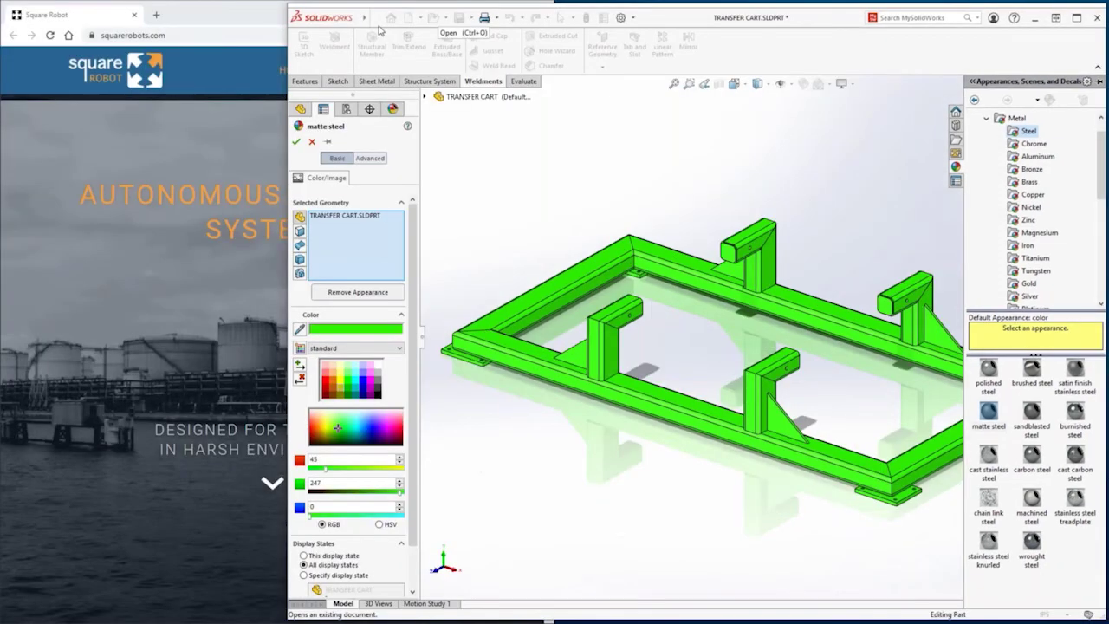
{"action": "left_click", "coordinate": [178, 124]}
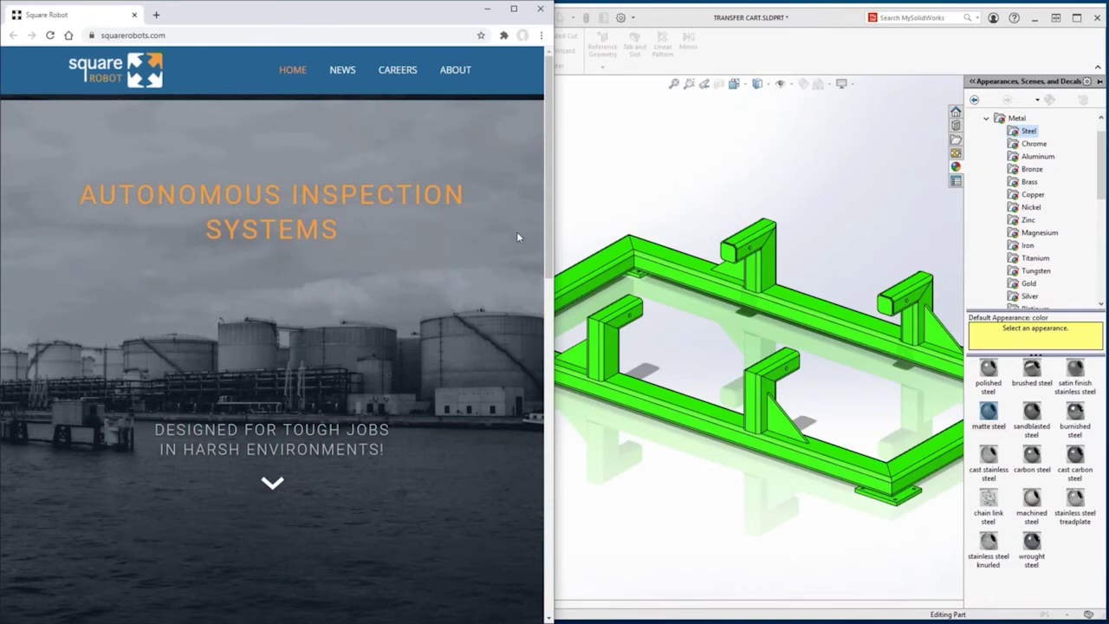
{"action": "scroll", "coordinate": [540, 431], "scroll_direction": "down", "scroll_amount": 5}
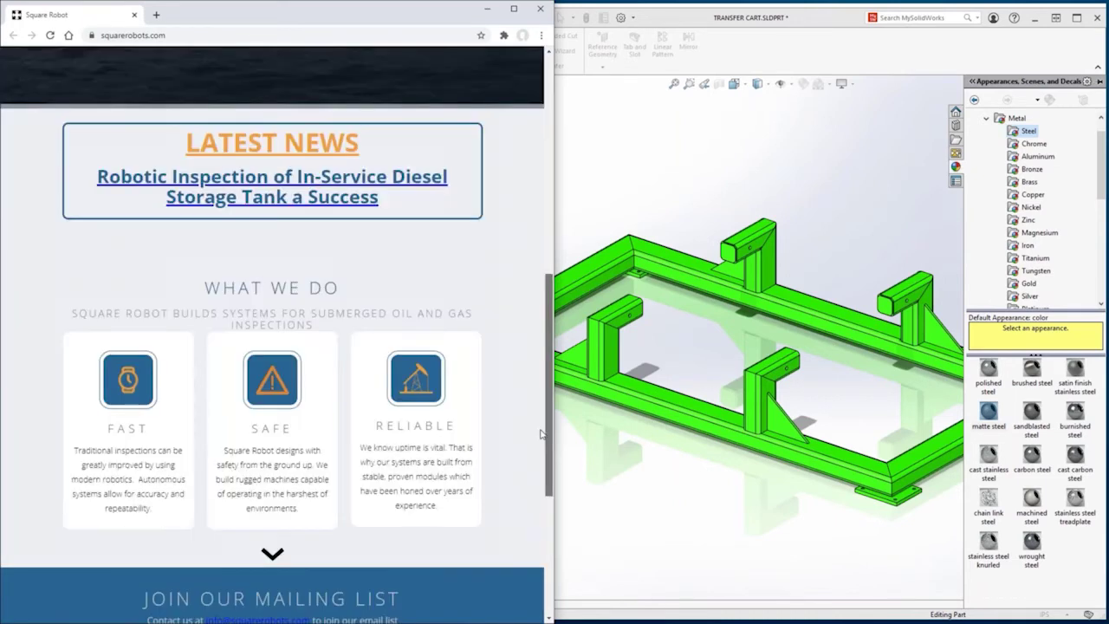
{"action": "scroll", "coordinate": [542, 433], "scroll_direction": "up", "scroll_amount": 5}
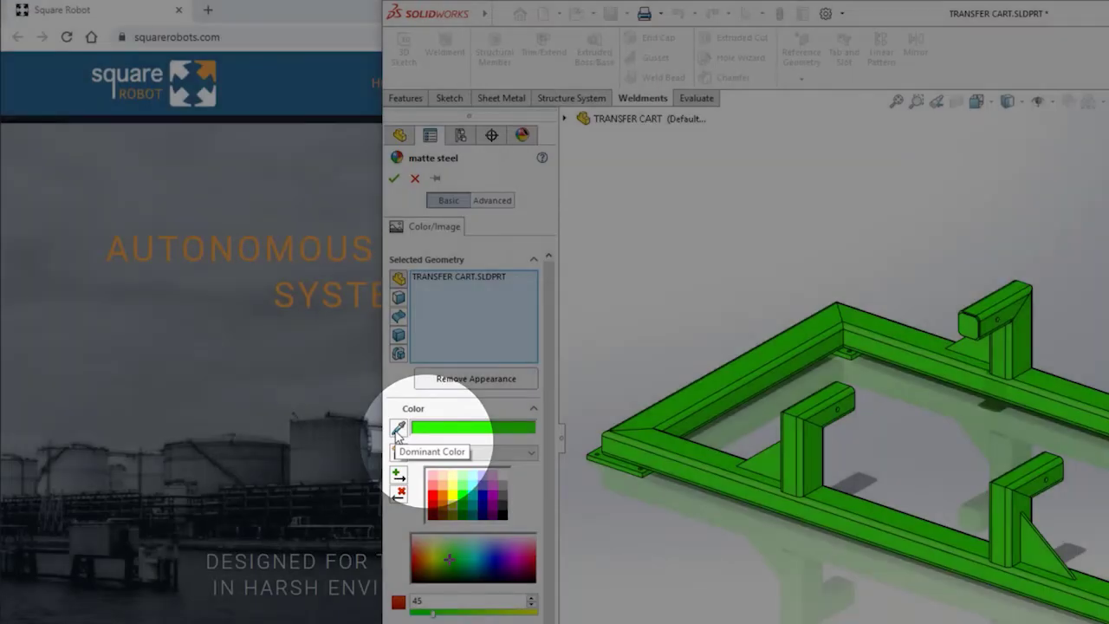
{"action": "left_click", "coordinate": [397, 429]}
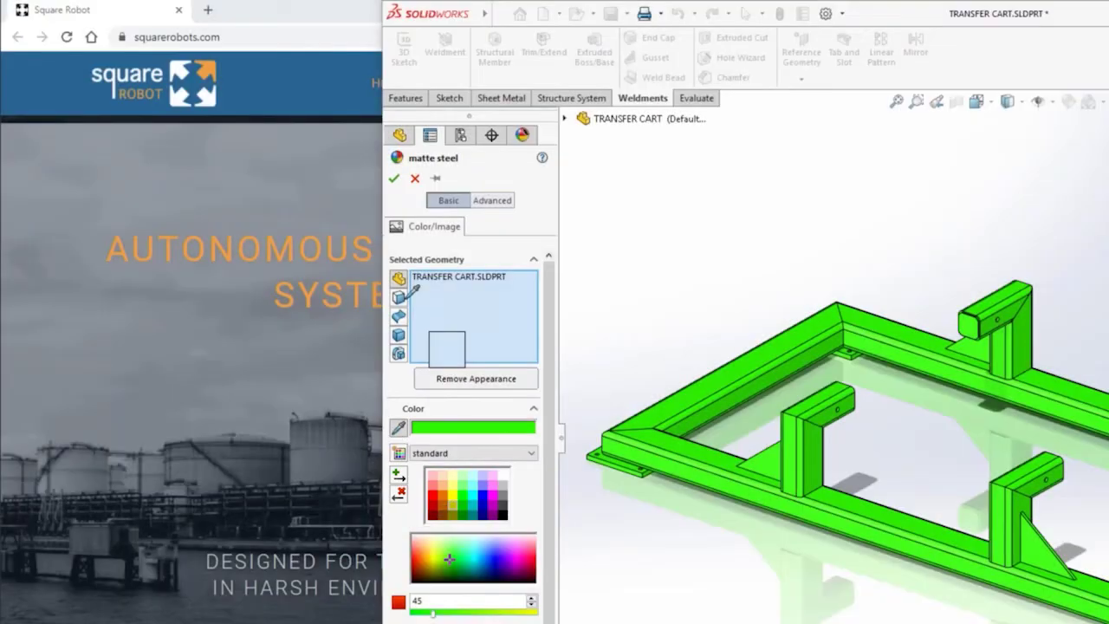
{"action": "left_click", "coordinate": [287, 97]}
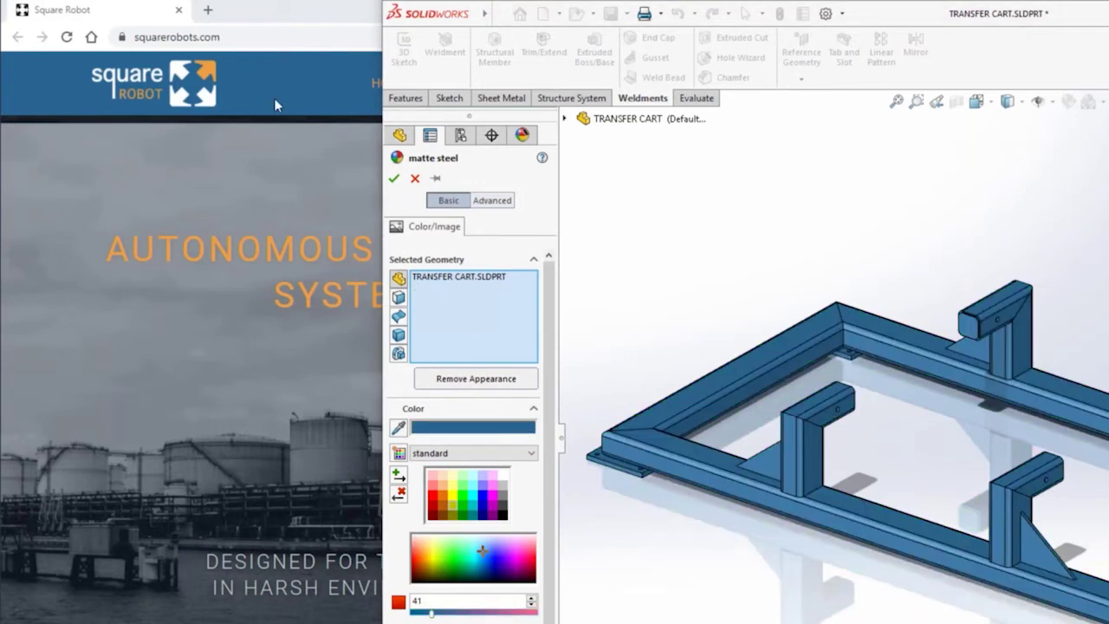
Accept the blue appearance and apply the website logo's orange to the bracket's tube, end cap and gusset bodies by sampling it
{"action": "left_click", "coordinate": [394, 179]}
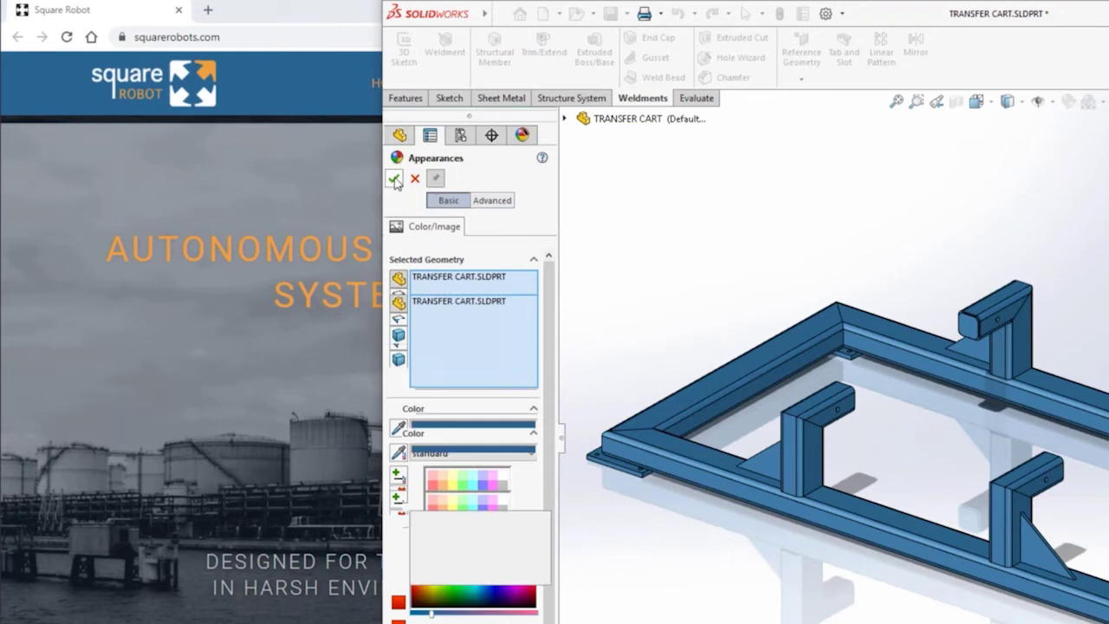
{"action": "left_click", "coordinate": [398, 359]}
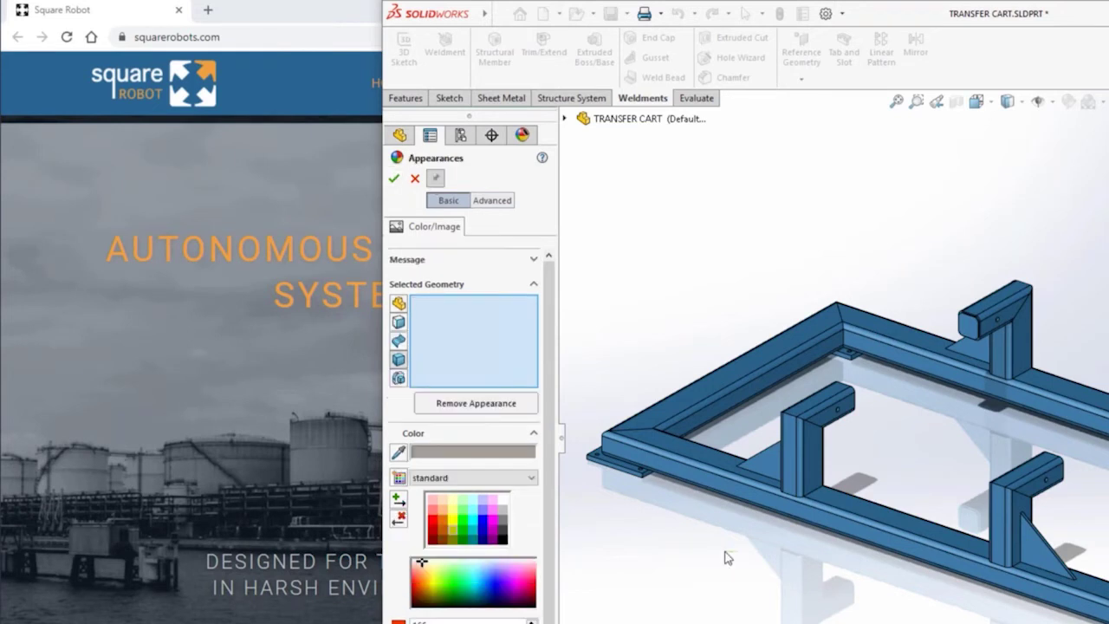
{"action": "left_click_drag", "start_coordinate": [725, 552], "coordinate": [864, 387]}
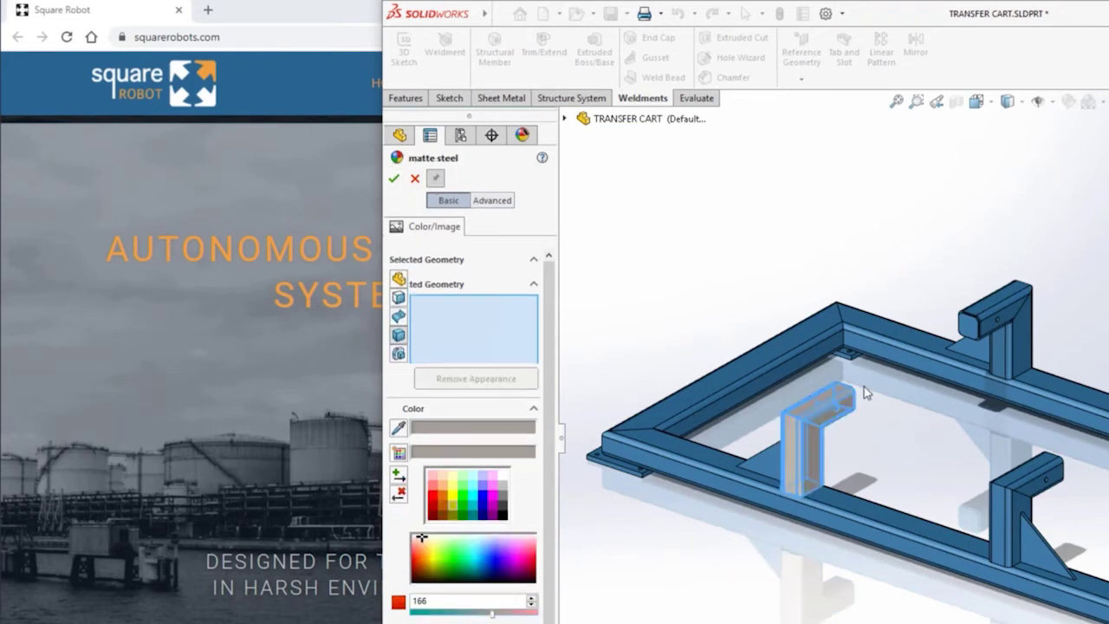
{"action": "left_click", "coordinate": [399, 429]}
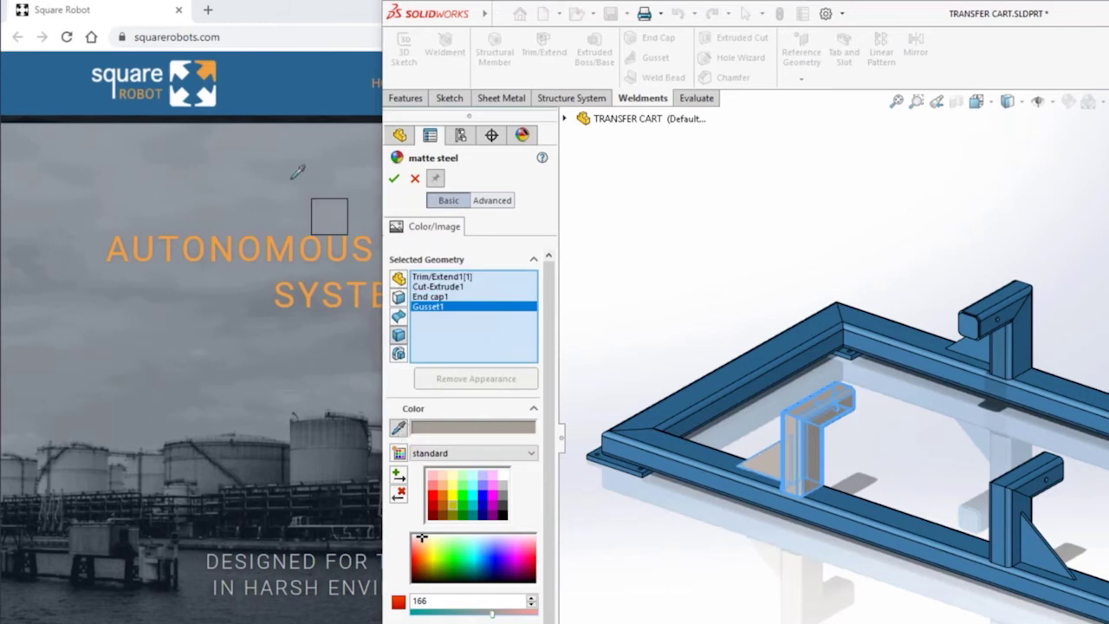
{"action": "left_click", "coordinate": [207, 72]}
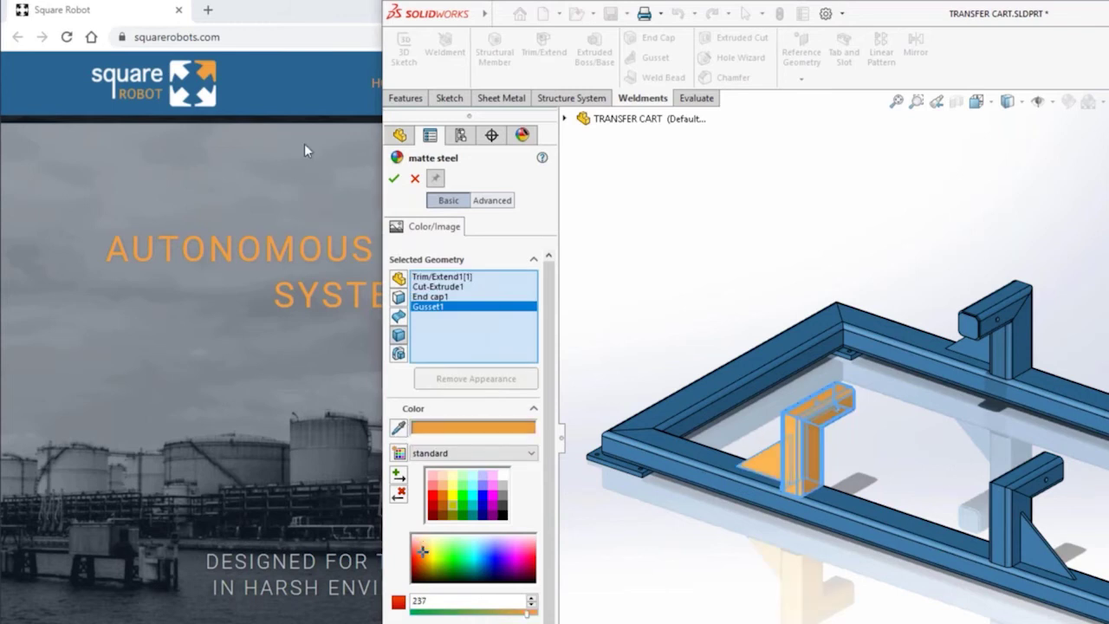
{"action": "left_click", "coordinate": [394, 179]}
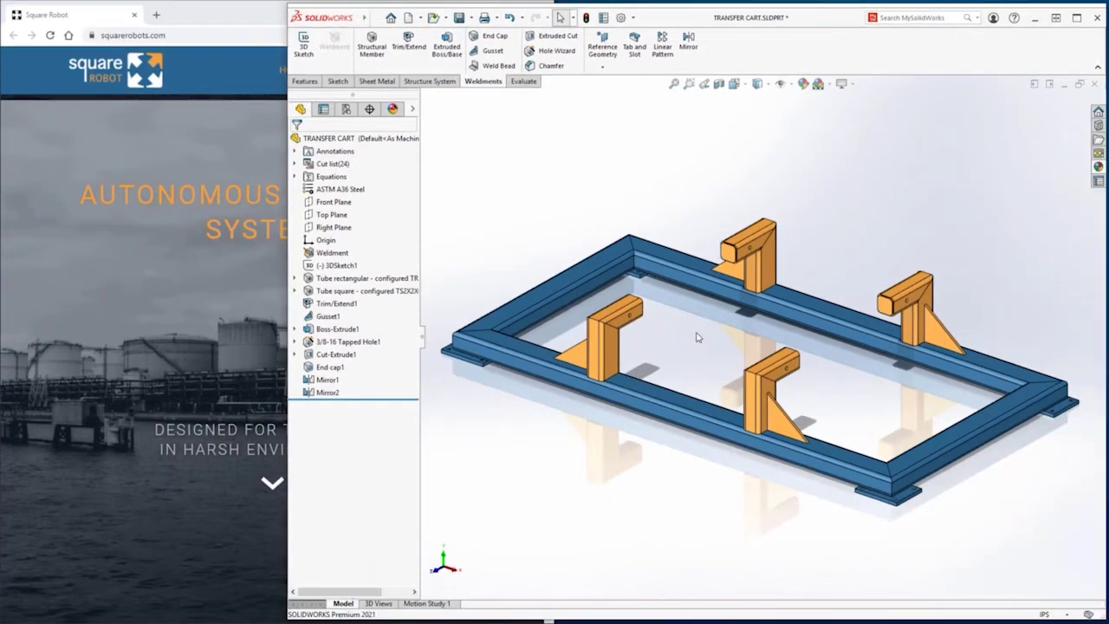
{"action": "mouse_move", "coordinate": [697, 337]}
{"action": "middle_mouse_down"}
{"action": "mouse_move", "coordinate": [798, 312]}
{"action": "mouse_move", "coordinate": [690, 334]}
{"action": "middle_mouse_up"}
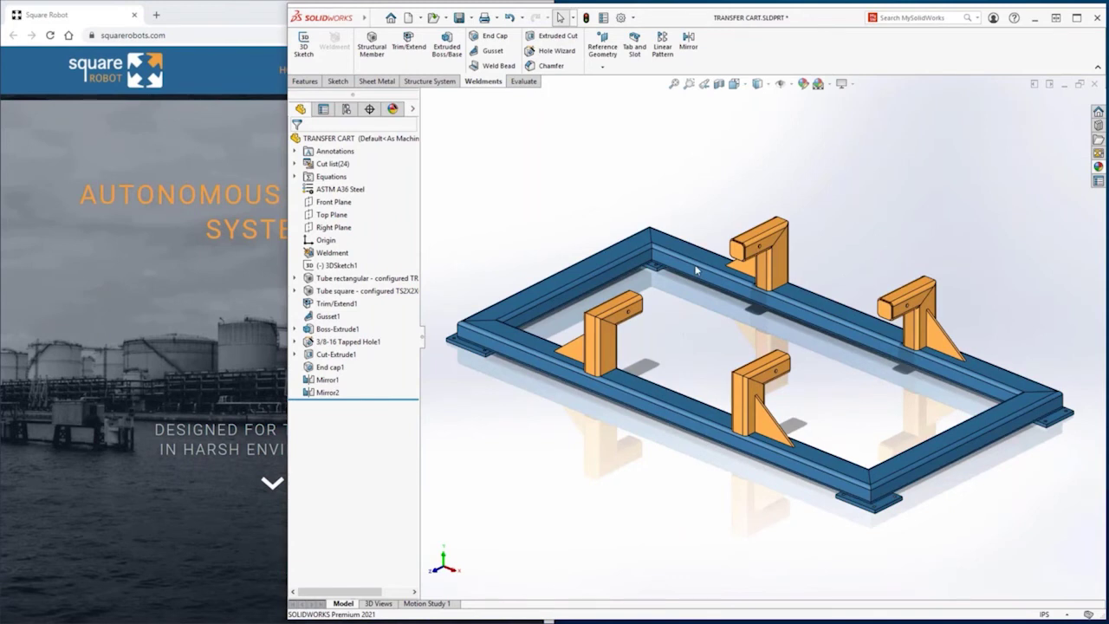
Add a Cost Estimate property to the cart's configuration-specific file properties and set its type to Equation
{"action": "double_click", "coordinate": [713, 16]}
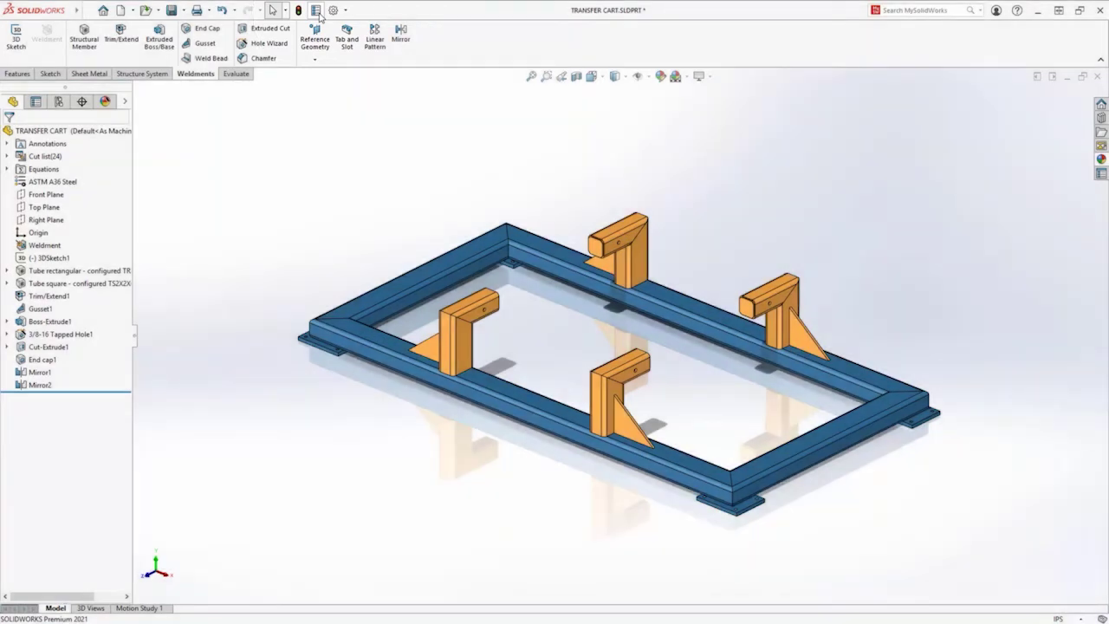
{"action": "left_click", "coordinate": [317, 12]}
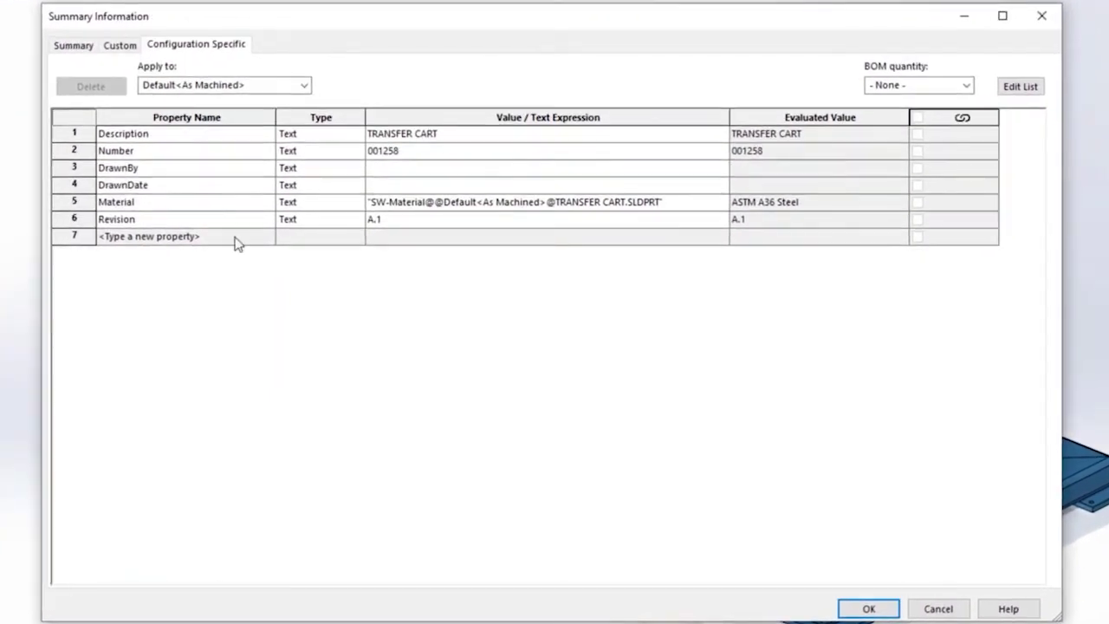
{"action": "left_click", "coordinate": [236, 240]}
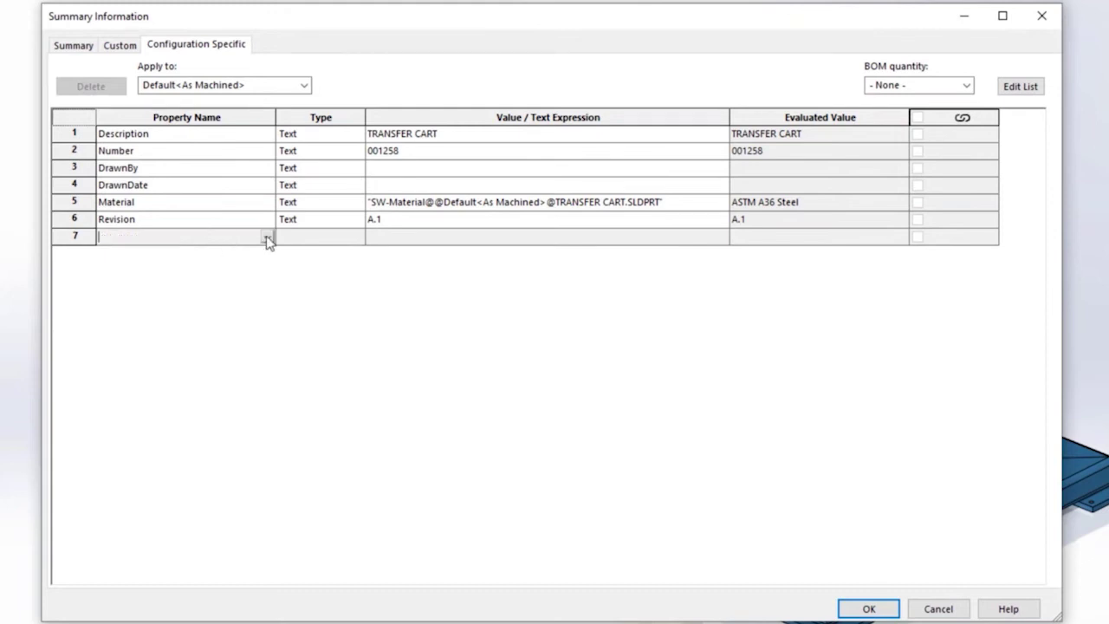
{"action": "left_click", "coordinate": [267, 239]}
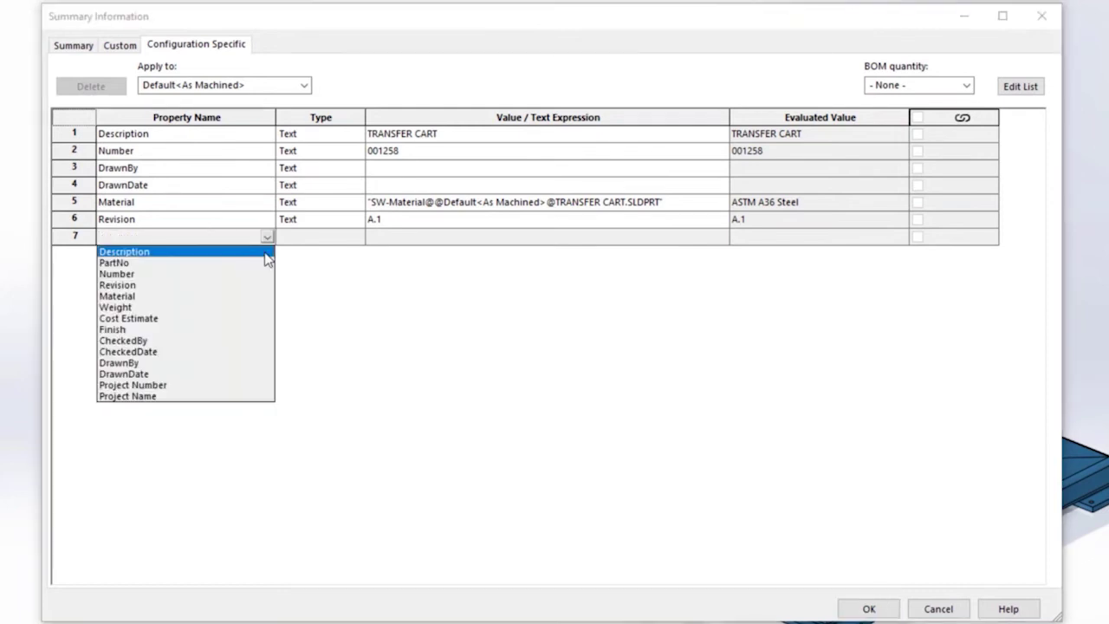
{"action": "left_click", "coordinate": [206, 318]}
{"action": "left_click", "coordinate": [322, 236]}
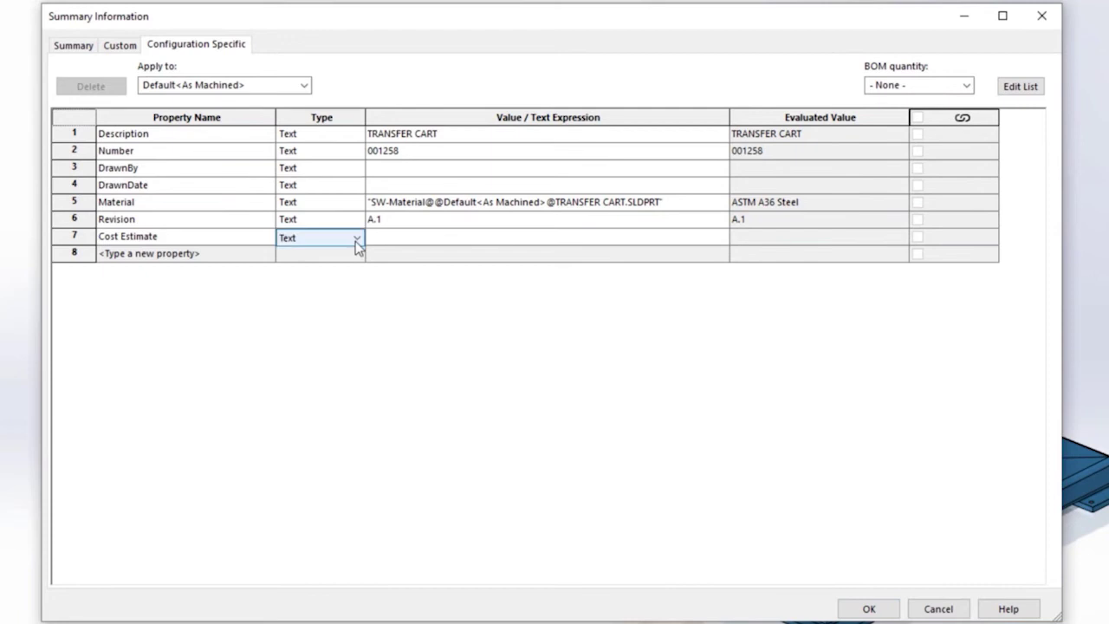
{"action": "left_click", "coordinate": [356, 239]}
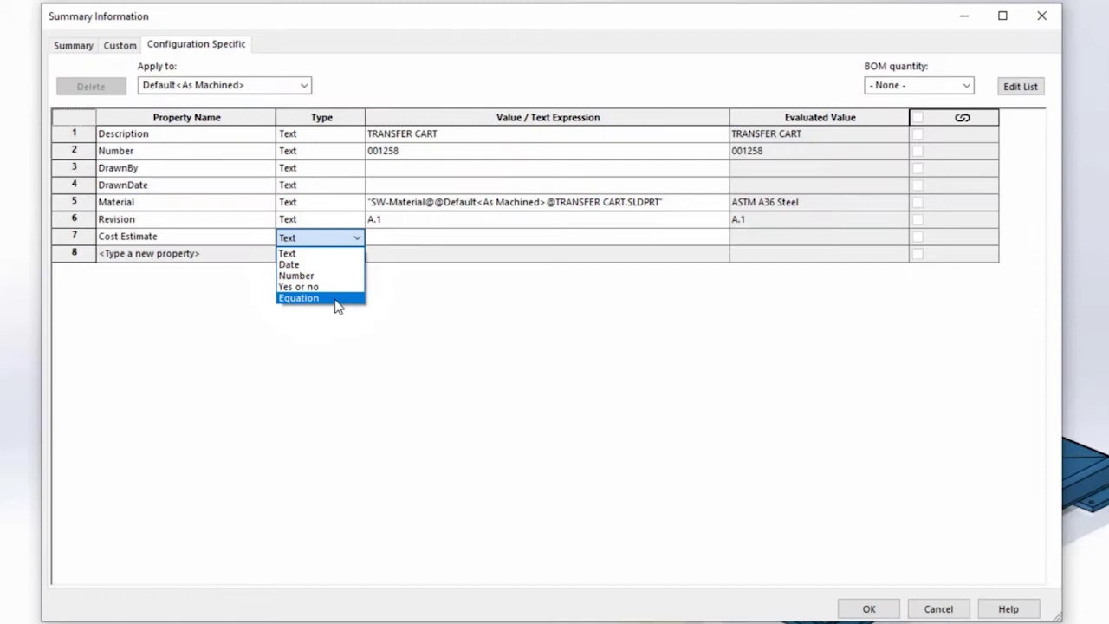
{"action": "left_click", "coordinate": [337, 298]}
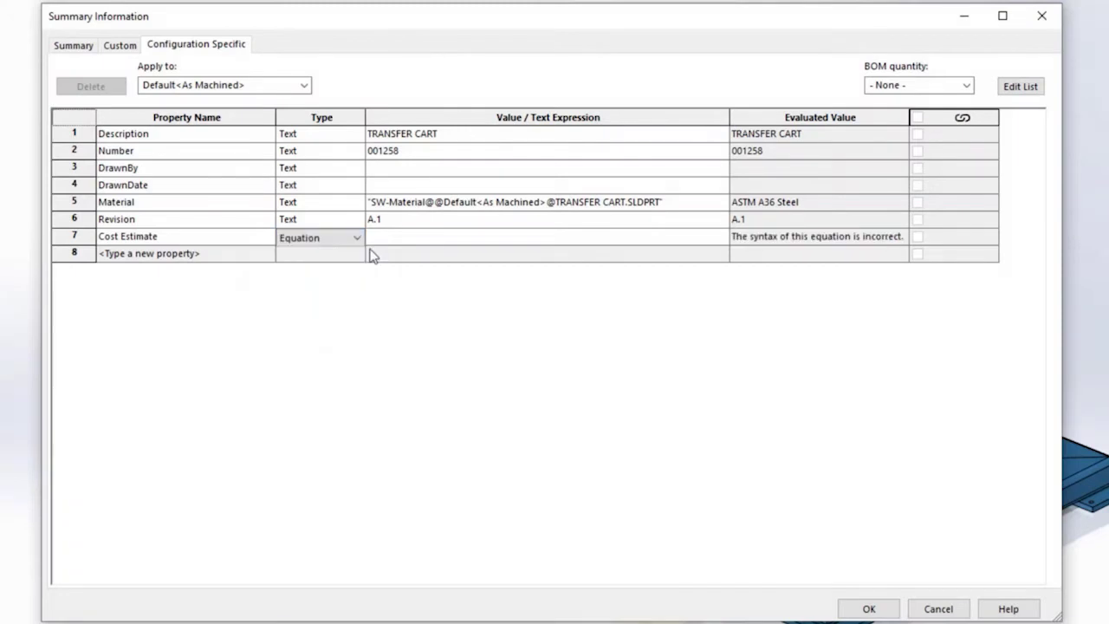
Set the Cost Estimate equation to the Est. finished cost $/lb global variable multiplied by SW-Mass and accept the properties
{"action": "left_click", "coordinate": [383, 237]}
{"action": "mouse_move", "coordinate": [402, 255]}
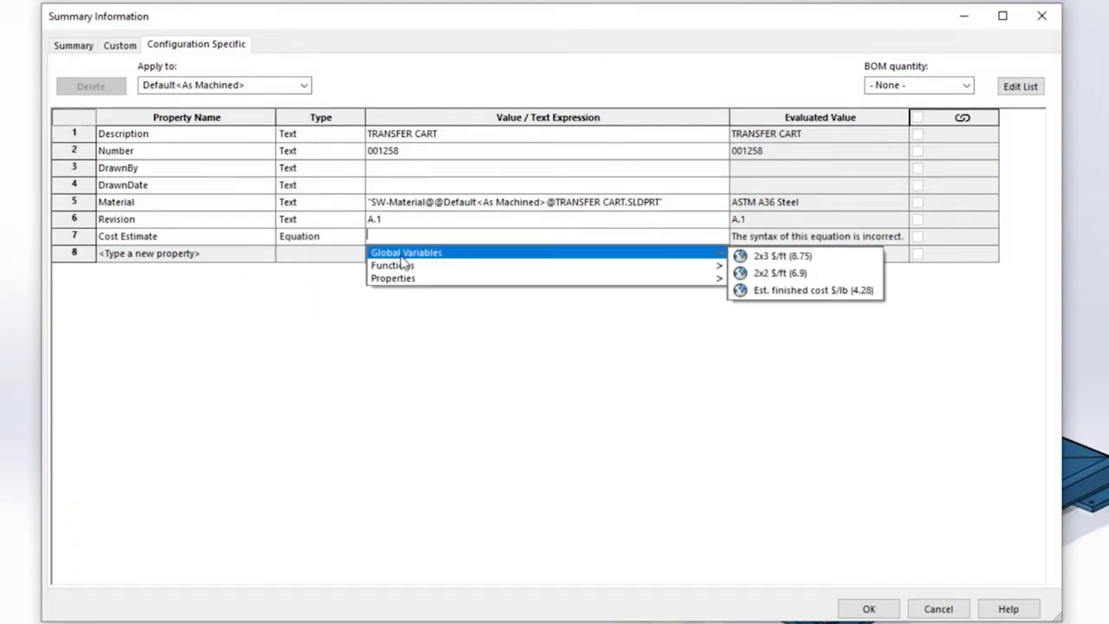
{"action": "mouse_move", "coordinate": [517, 274]}
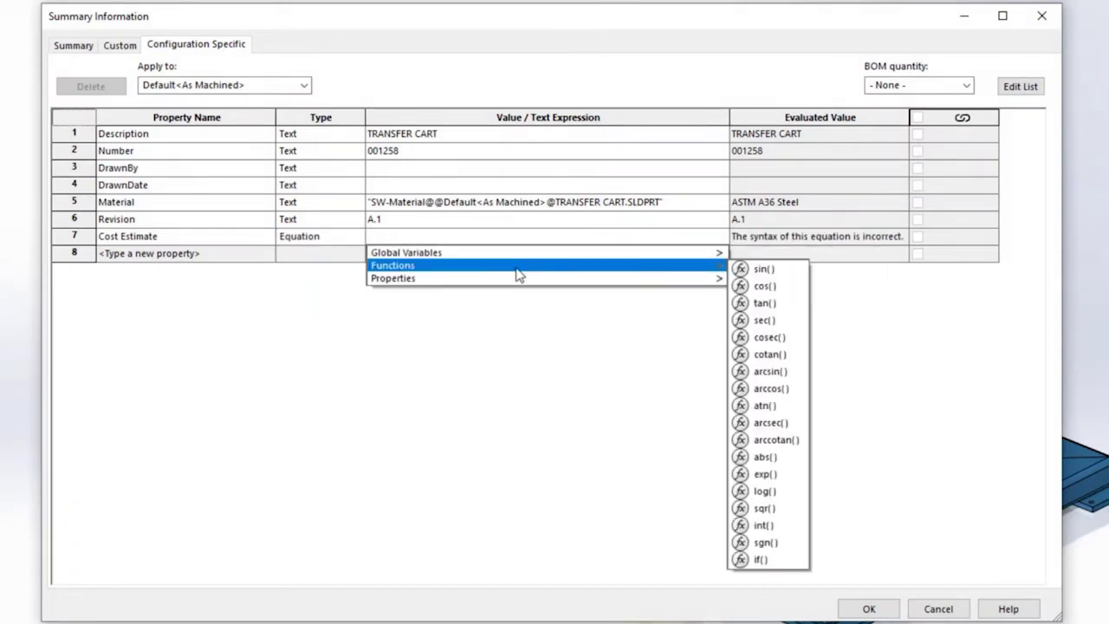
{"action": "mouse_move", "coordinate": [633, 255]}
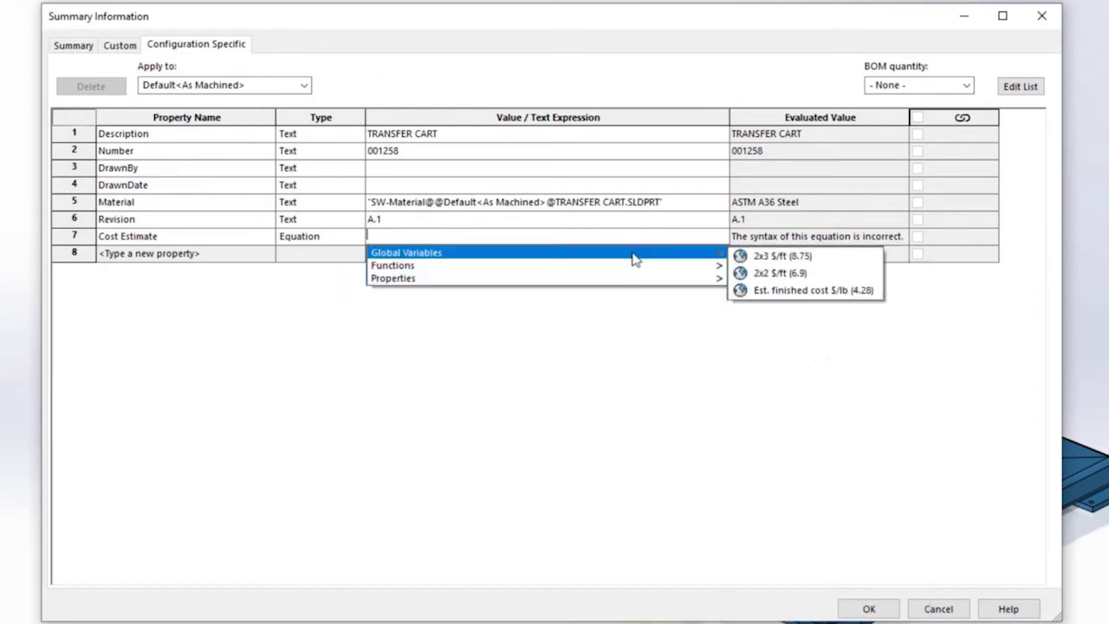
{"action": "left_click", "coordinate": [788, 292]}
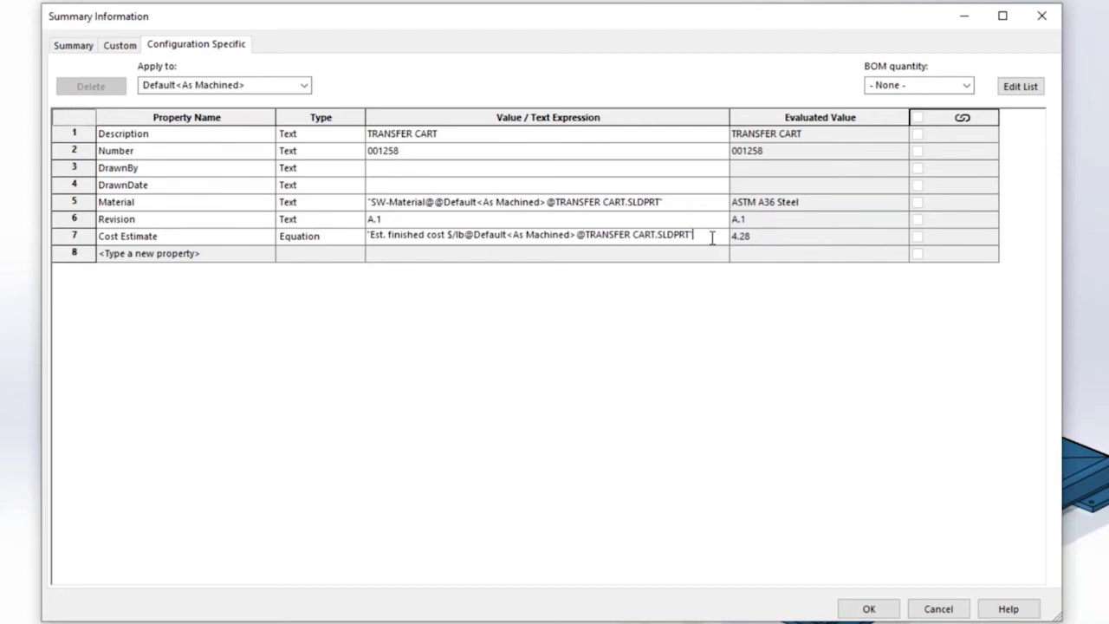
{"action": "type", "text": "*"}
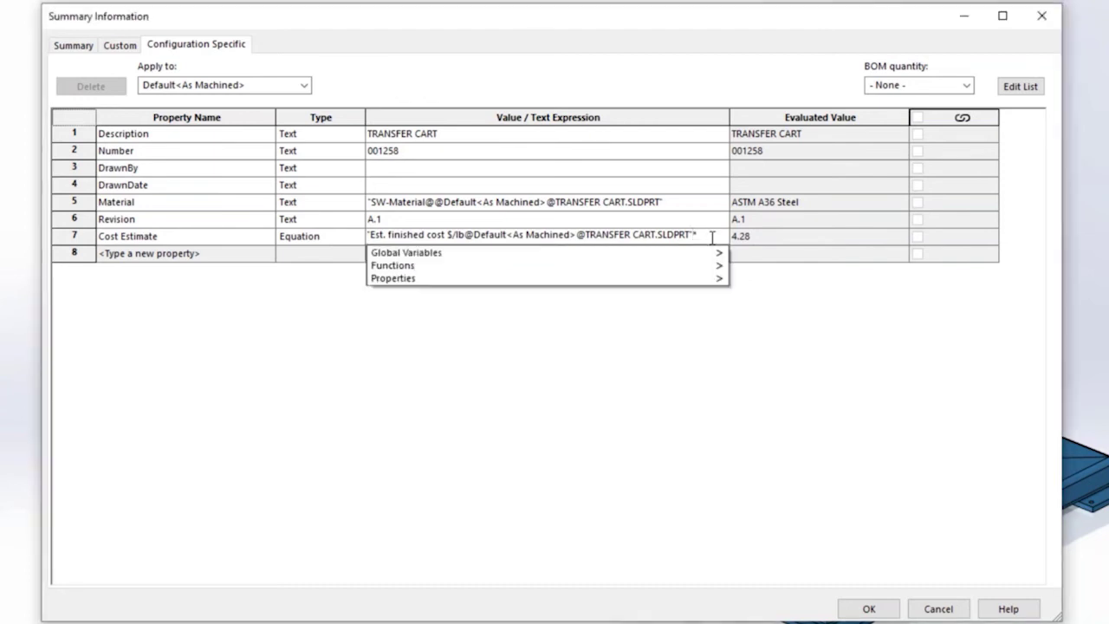
{"action": "mouse_move", "coordinate": [706, 279]}
{"action": "left_click", "coordinate": [752, 278]}
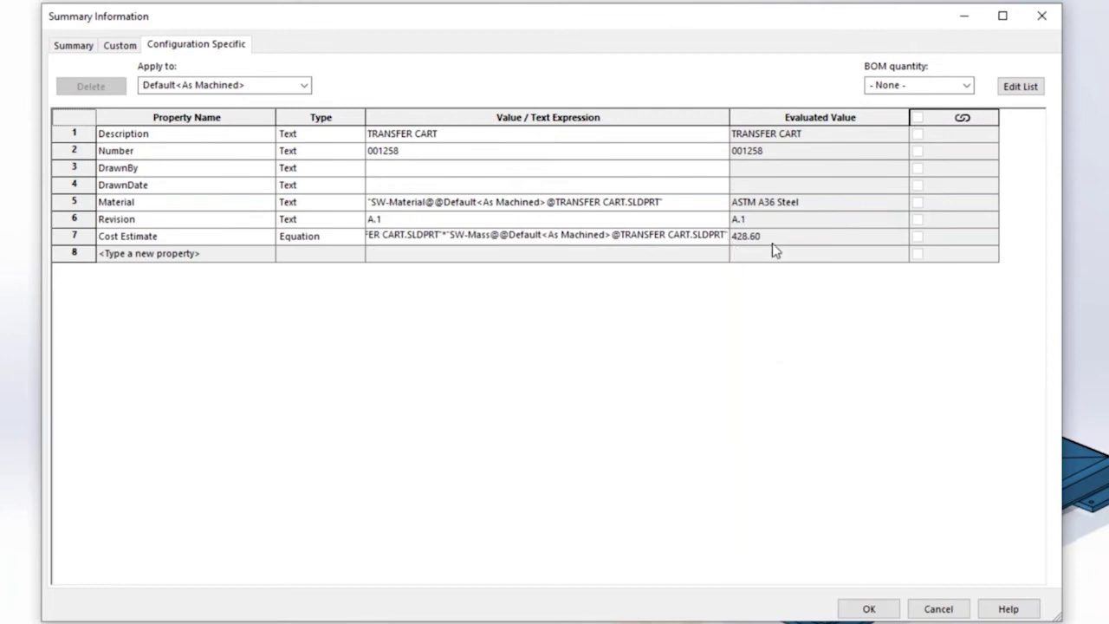
{"action": "left_click", "coordinate": [866, 609]}
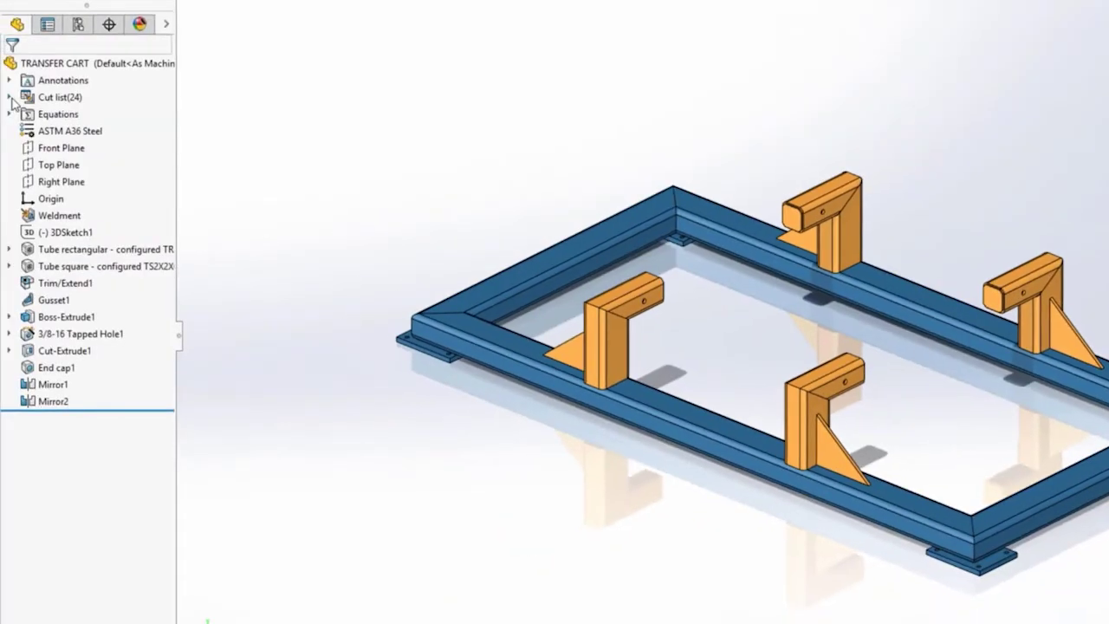
Add a TOTAL LENGTH property of type Equation to the cut-list properties of the 0.38 x 4 x 5.13 plate
{"action": "left_click", "coordinate": [9, 98]}
{"action": "left_click", "coordinate": [111, 167]}
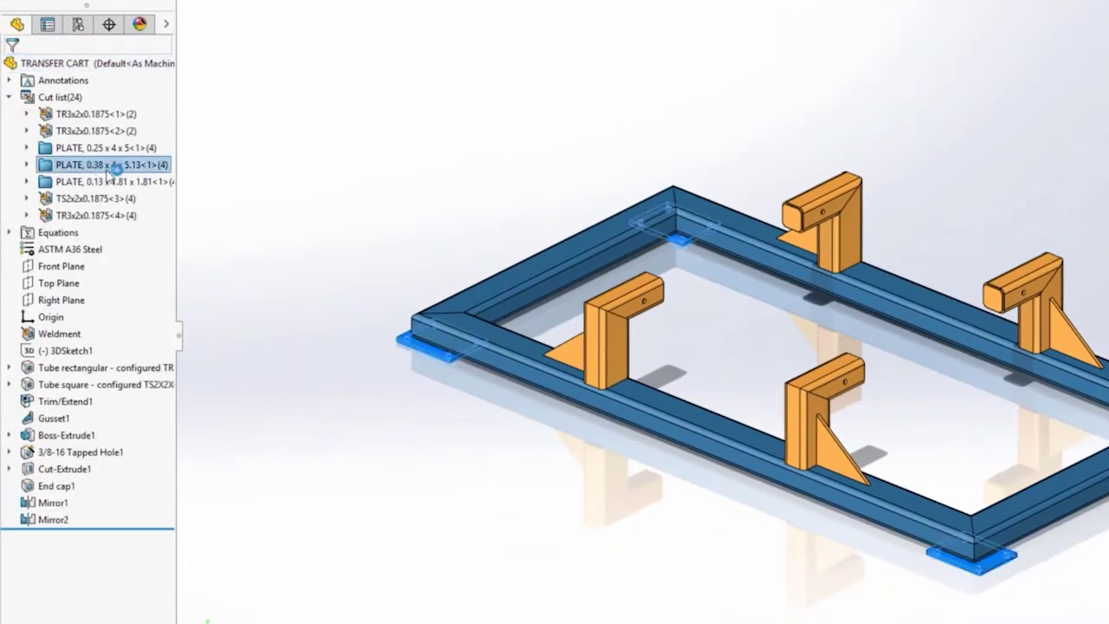
{"action": "right_click", "coordinate": [110, 174]}
{"action": "left_click", "coordinate": [156, 201]}
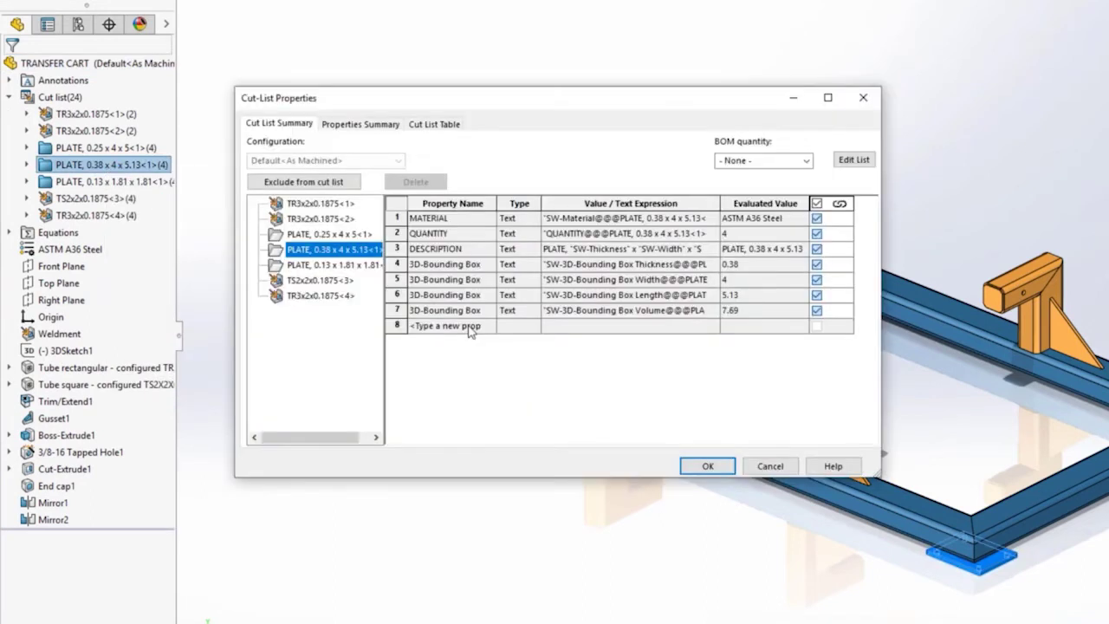
{"action": "left_click", "coordinate": [489, 328]}
{"action": "left_click", "coordinate": [439, 400]}
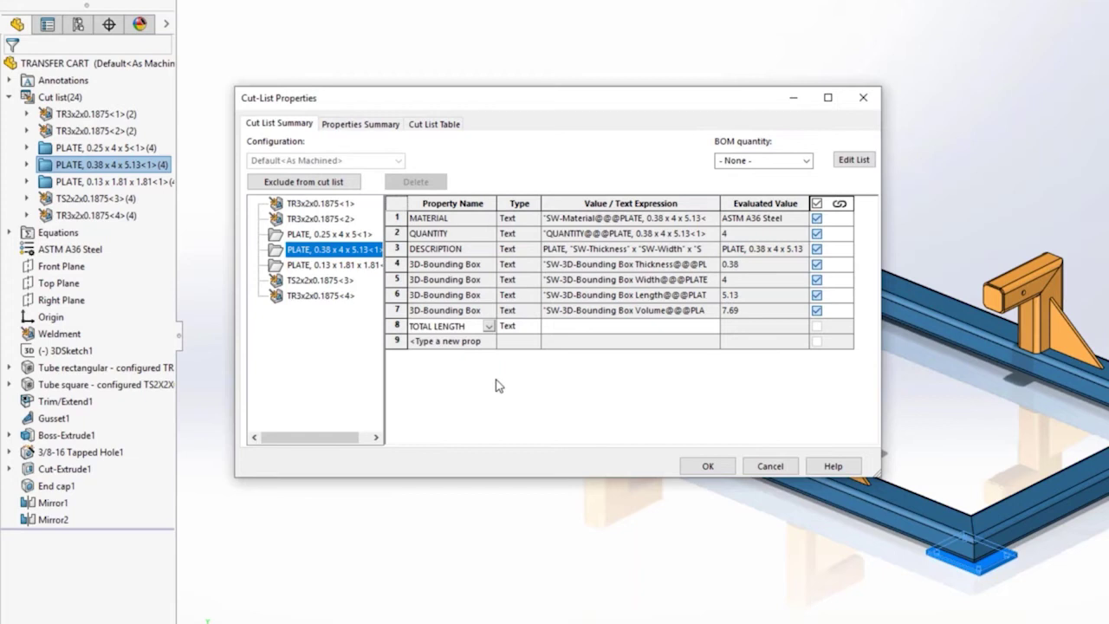
{"action": "left_click", "coordinate": [533, 328]}
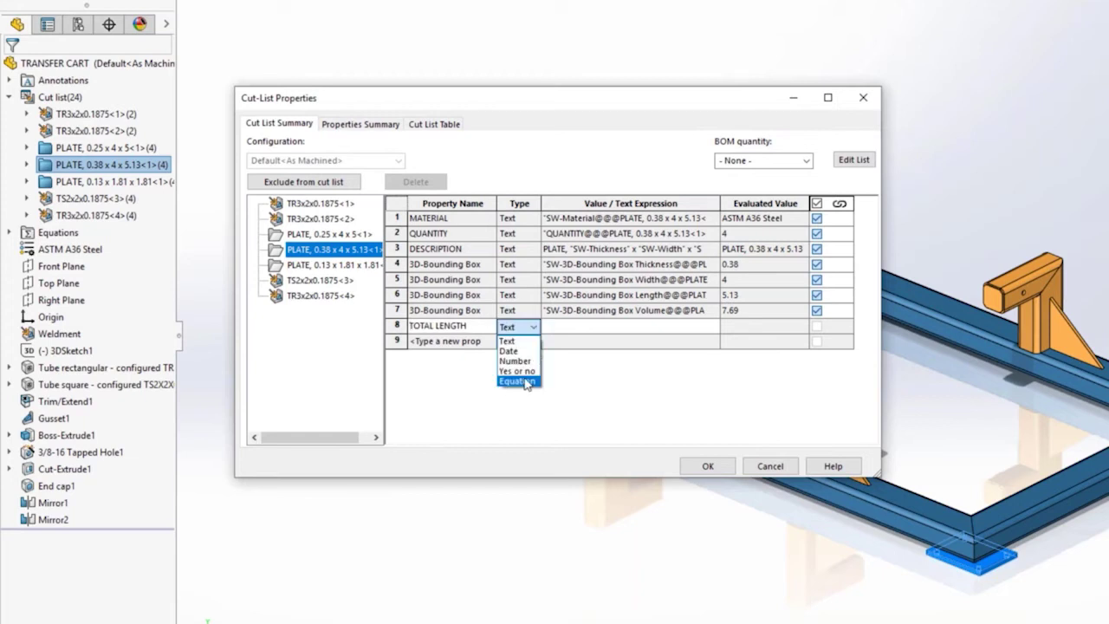
{"action": "left_click", "coordinate": [517, 382]}
Set the TOTAL LENGTH equation to QUANTITY multiplied by 3D-Bounding Box Length, accept the cut-list properties and clear the plate selection
{"action": "left_click", "coordinate": [615, 326]}
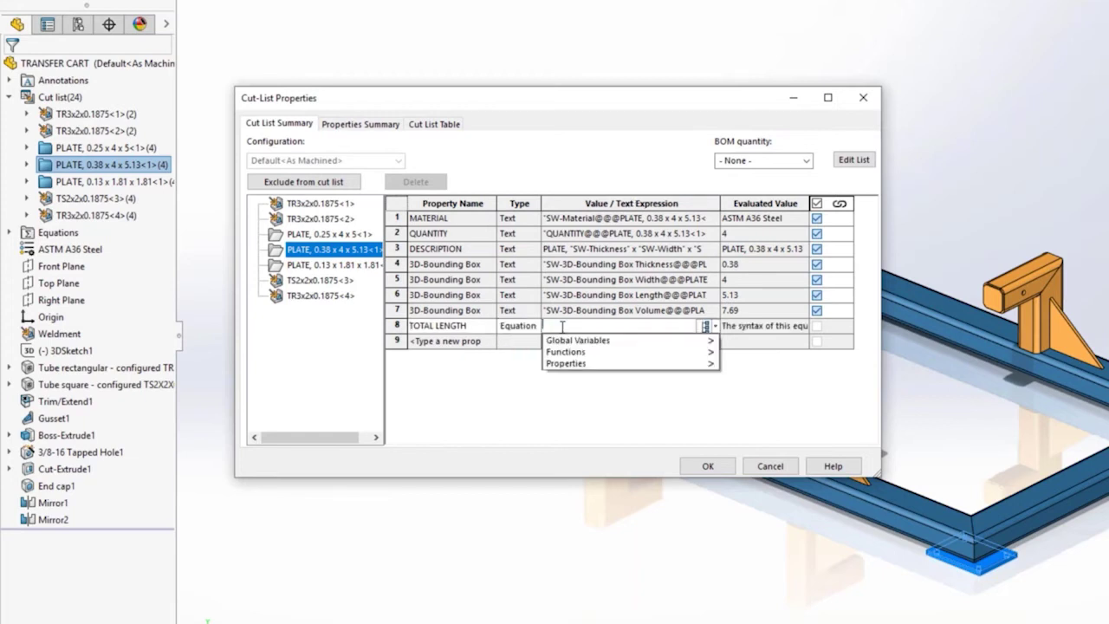
{"action": "mouse_move", "coordinate": [648, 364]}
{"action": "left_click", "coordinate": [780, 180]}
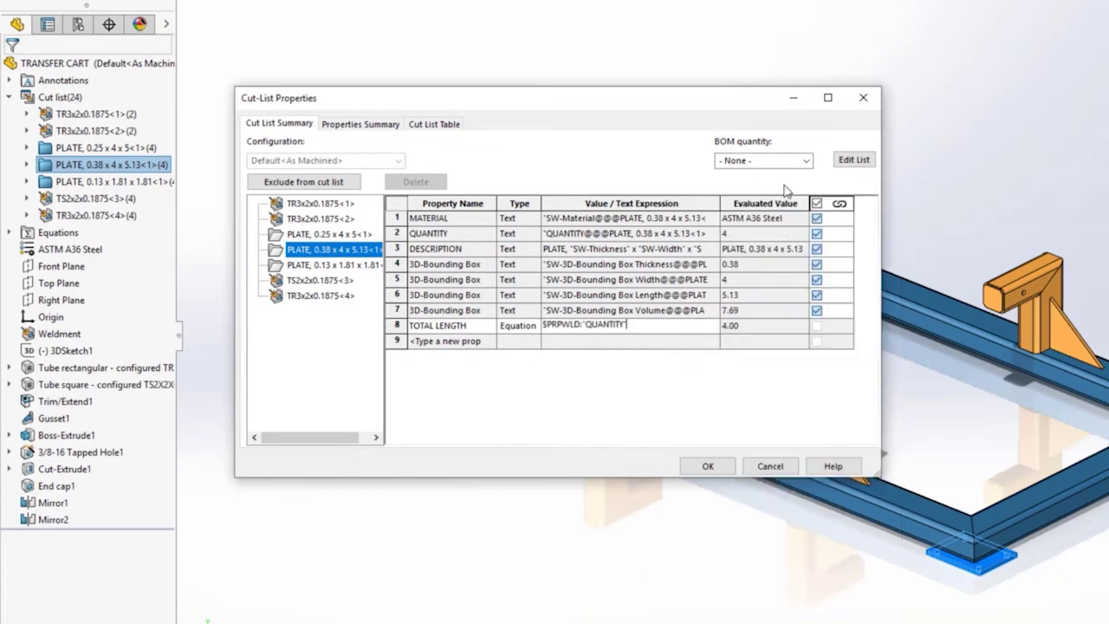
{"action": "type", "text": "*"}
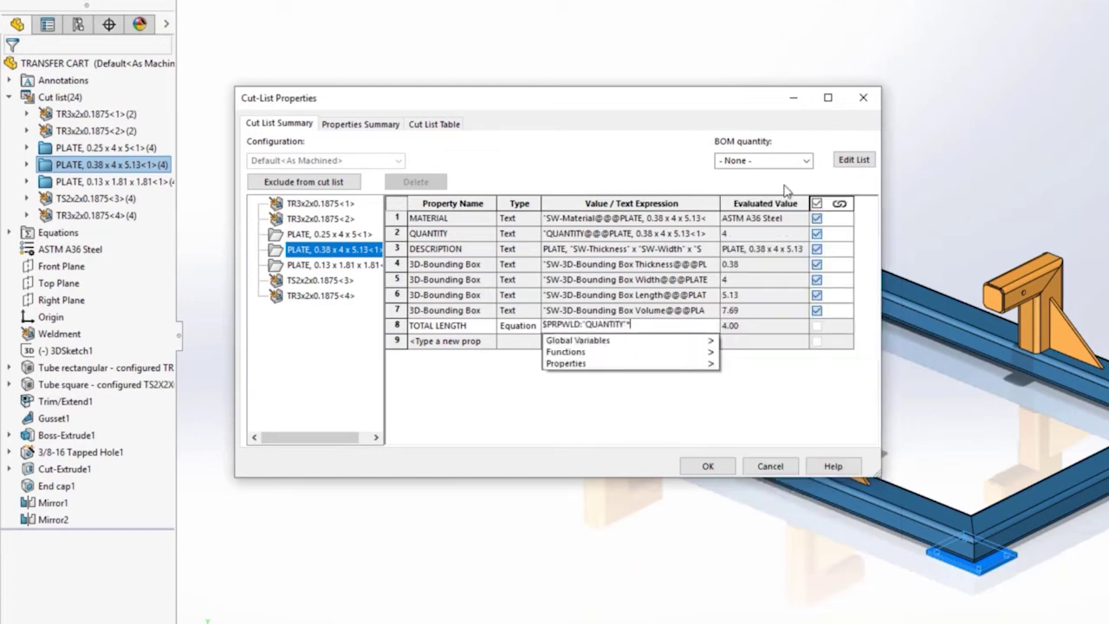
{"action": "mouse_move", "coordinate": [710, 354]}
{"action": "mouse_move", "coordinate": [606, 363]}
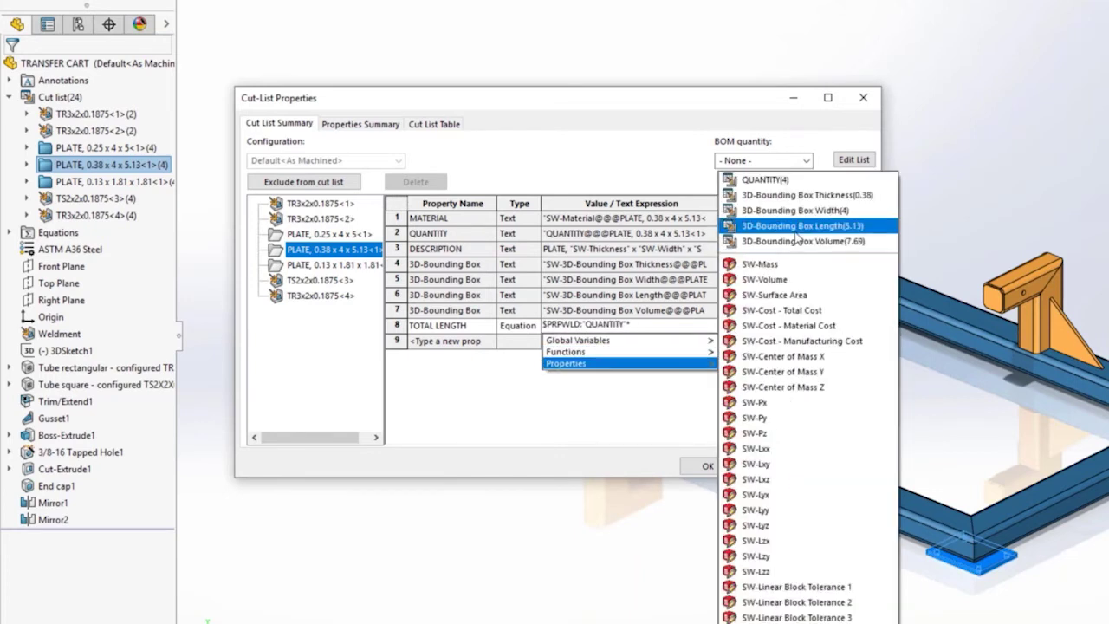
{"action": "left_click", "coordinate": [788, 217]}
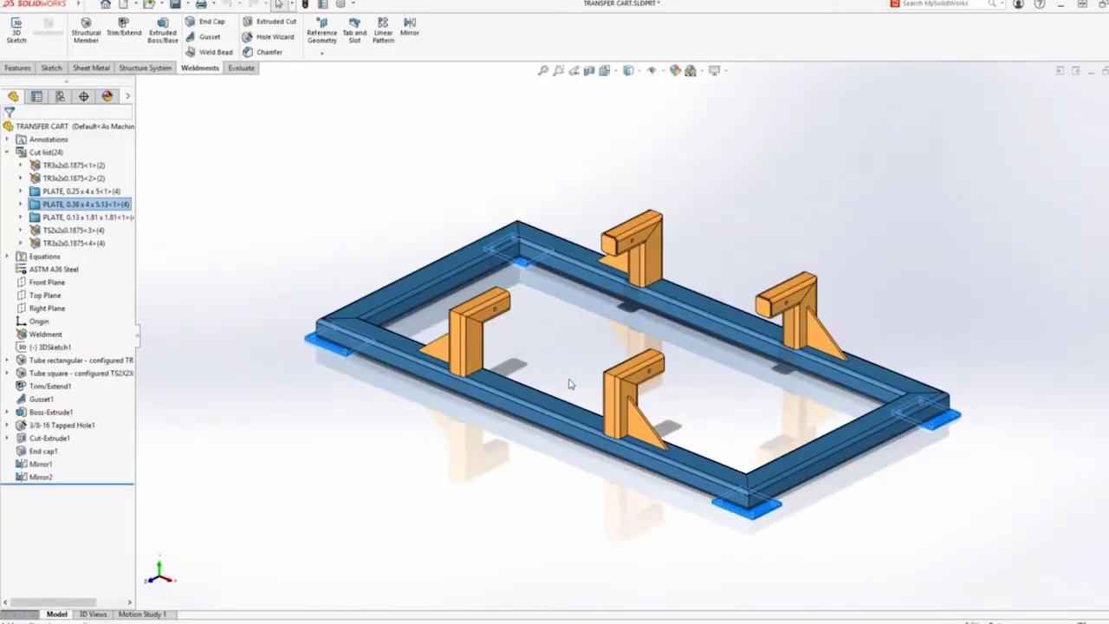
{"action": "left_click", "coordinate": [570, 384]}
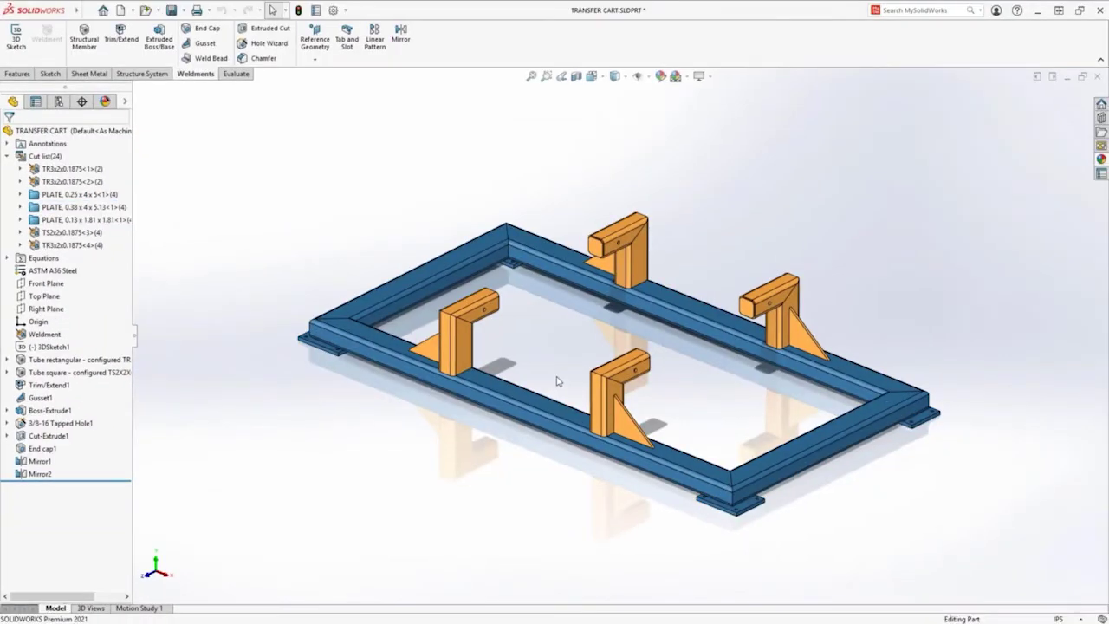
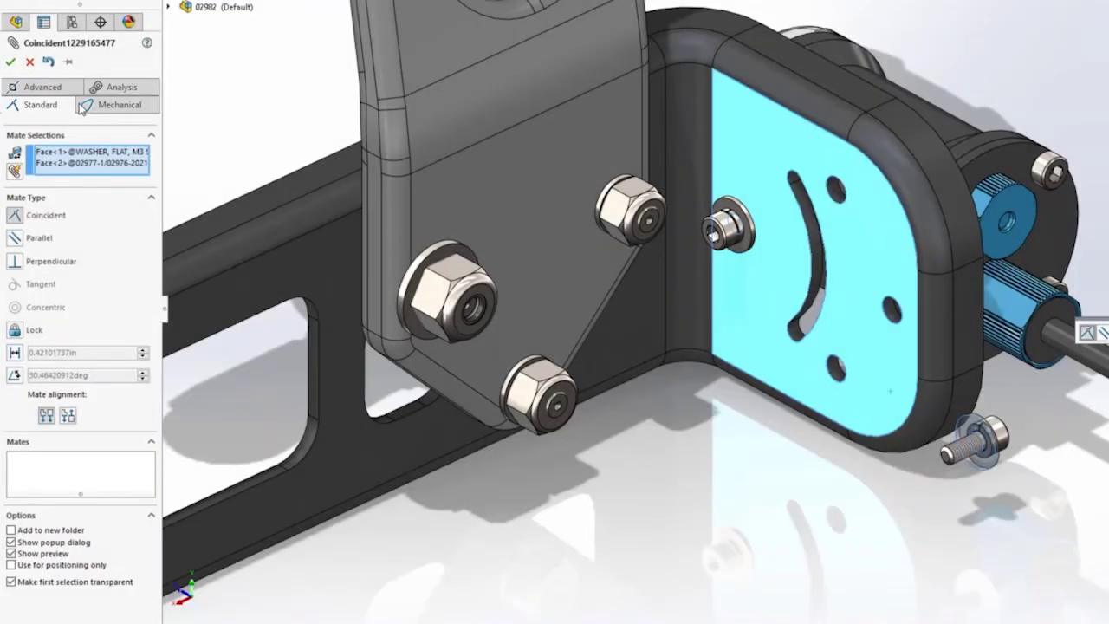
Look through the mate type categories and accept the coincident mate between the M3 flat washer and the bracket's slotted face
{"action": "left_click", "coordinate": [82, 105]}
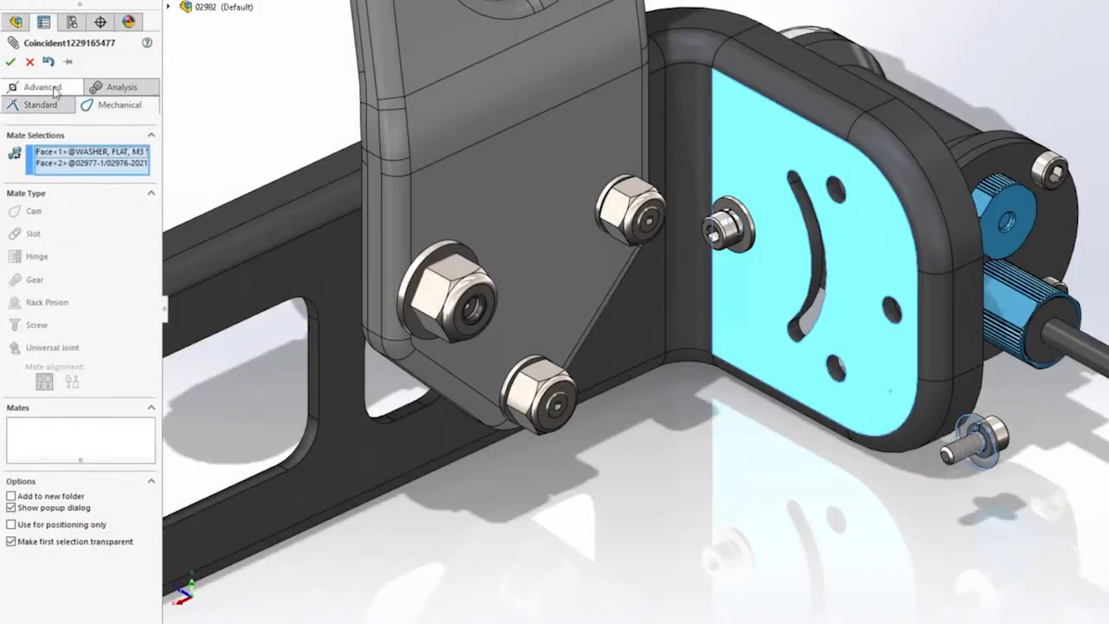
{"action": "left_click", "coordinate": [122, 87]}
{"action": "left_click", "coordinate": [43, 87]}
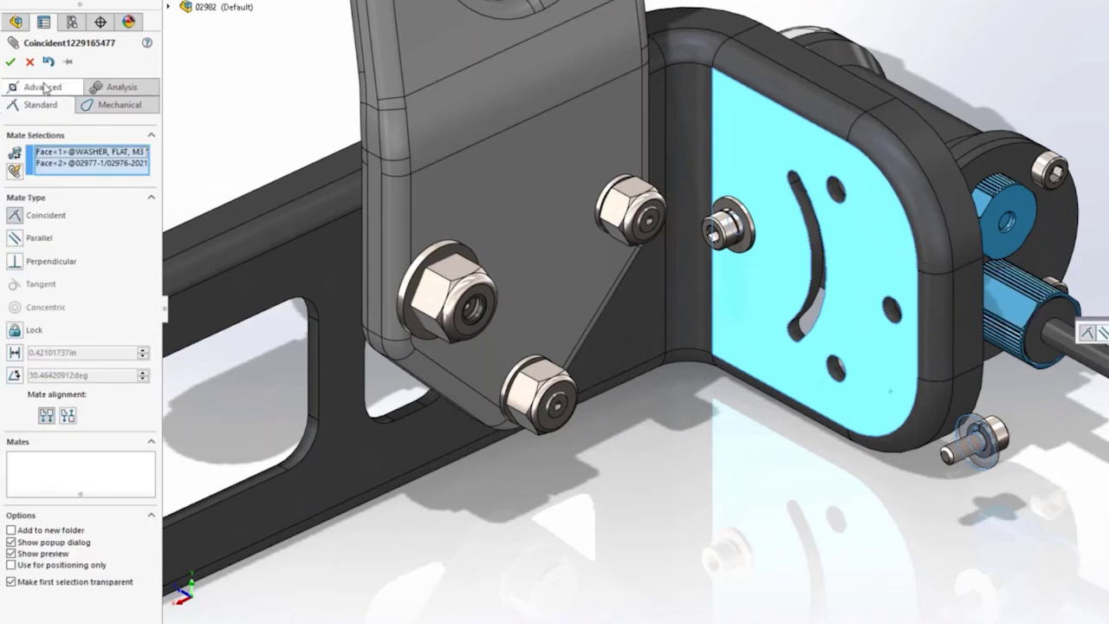
{"action": "left_click", "coordinate": [10, 62]}
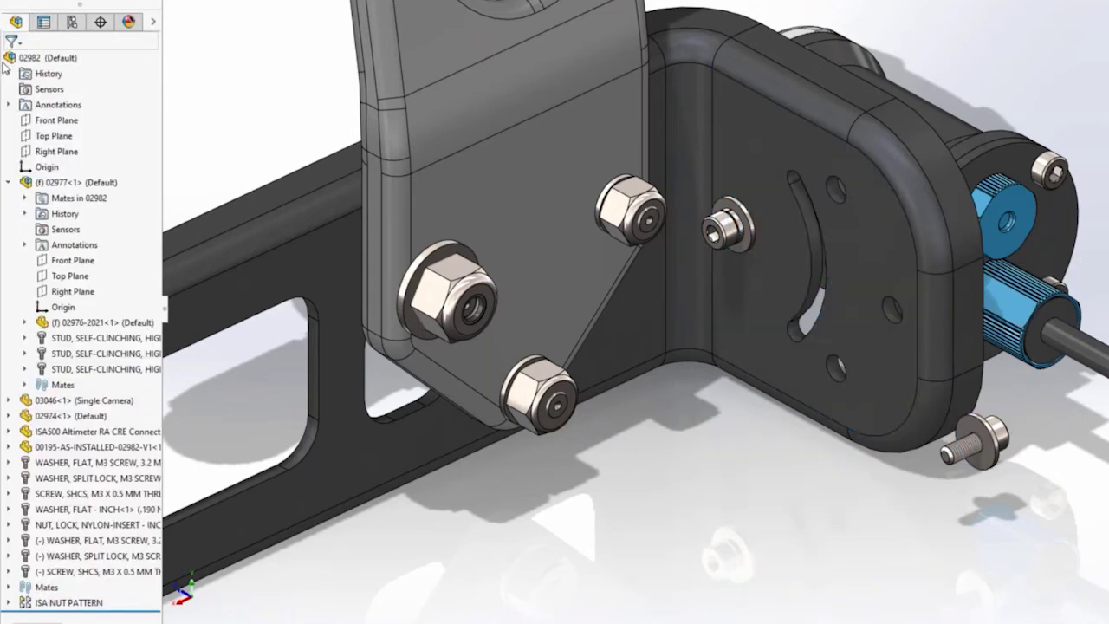
Collapse the assembly tree and list the mates of the unconstrained M3 flat washer
{"action": "key", "text": "shift+c"}
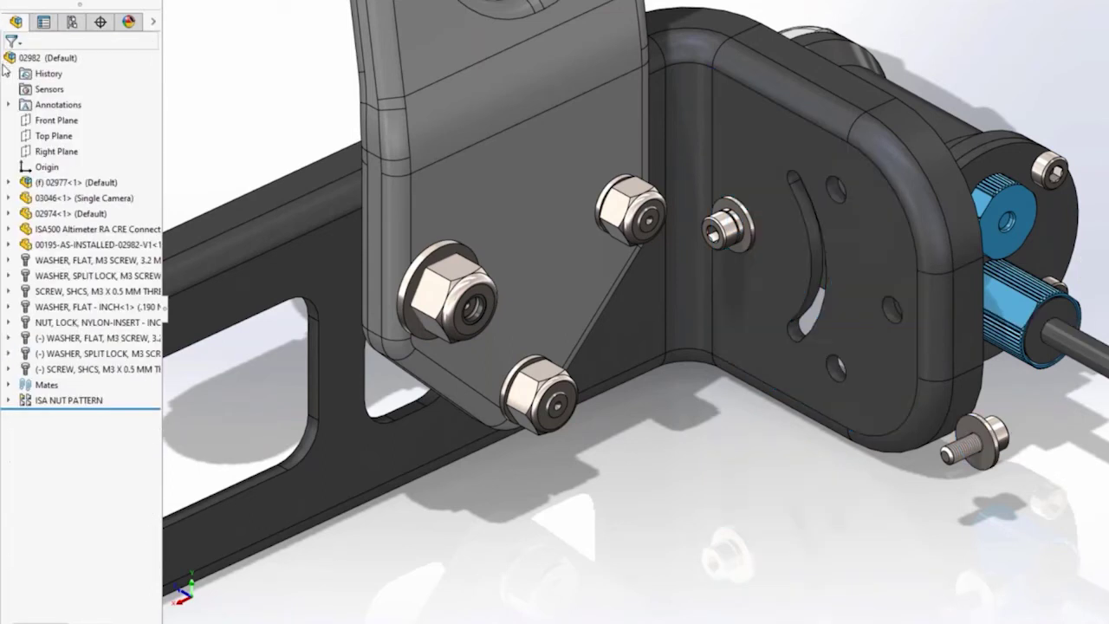
{"action": "left_click", "coordinate": [8, 338]}
{"action": "left_click", "coordinate": [25, 354]}
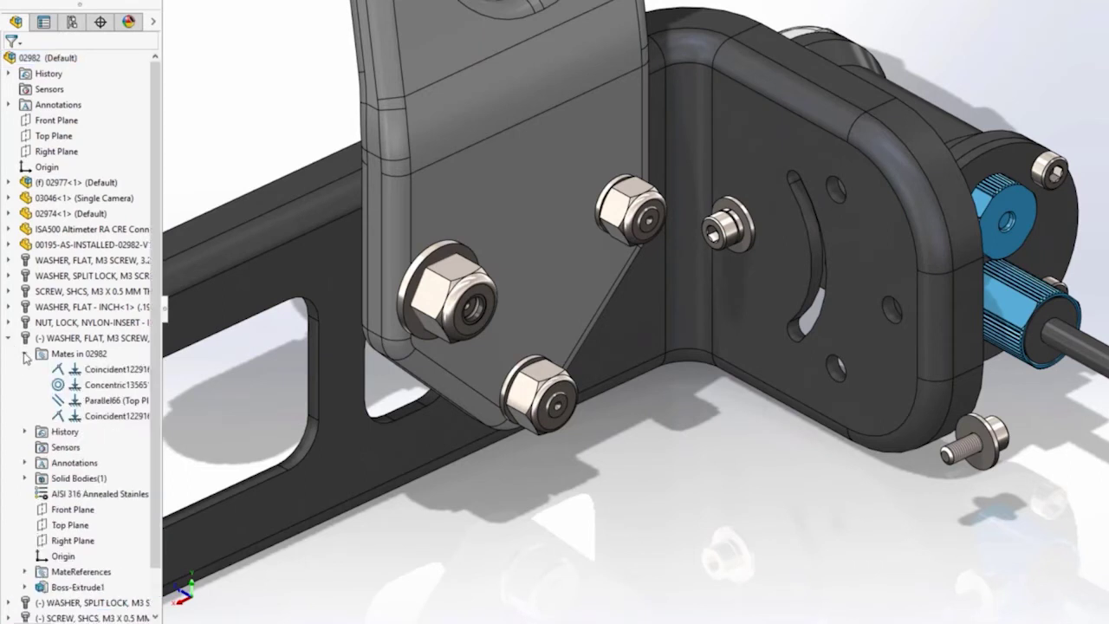
Flip the alignment of the washer's coincident mate to the bracket's slotted face, declining automatic changes to the other mate alignments
{"action": "right_click", "coordinate": [104, 423]}
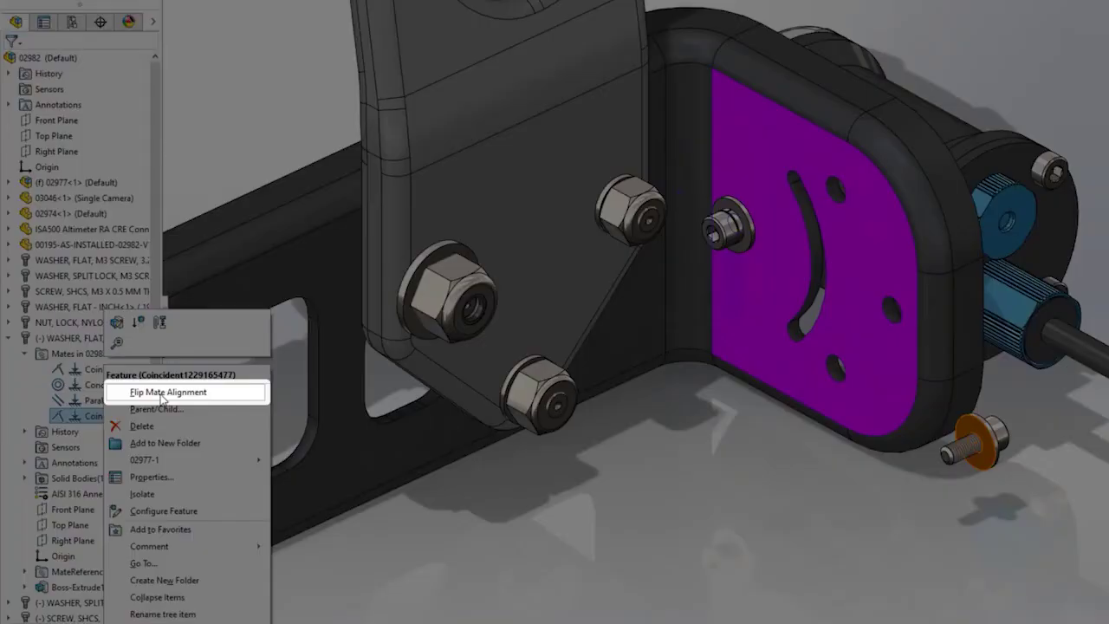
{"action": "left_click", "coordinate": [165, 392]}
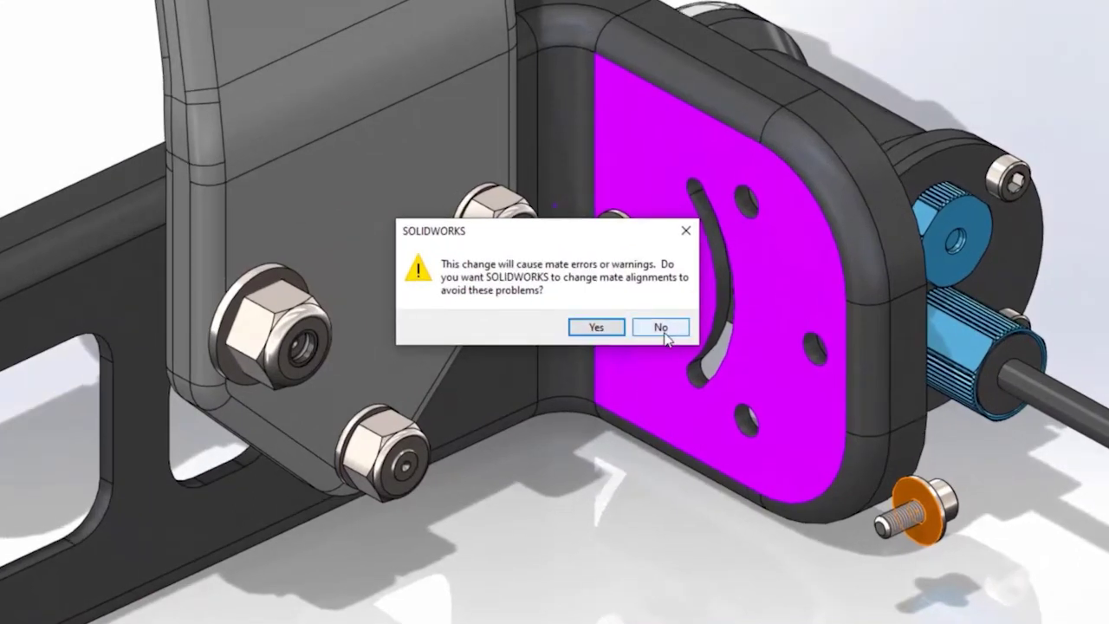
{"action": "left_click", "coordinate": [665, 332]}
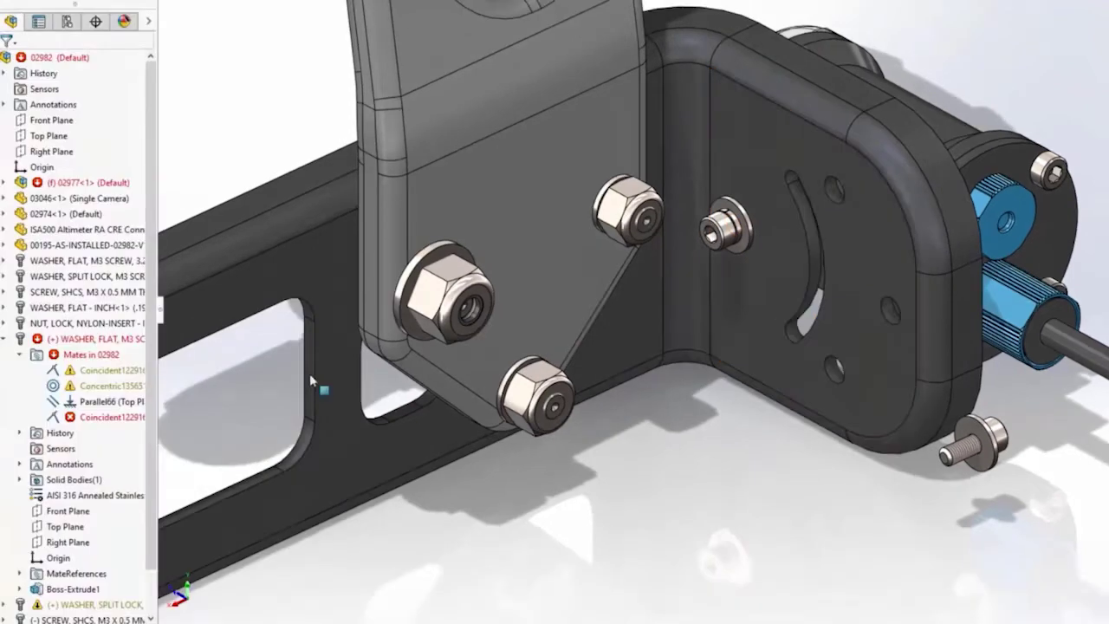
{"action": "mouse_move", "coordinate": [120, 374]}
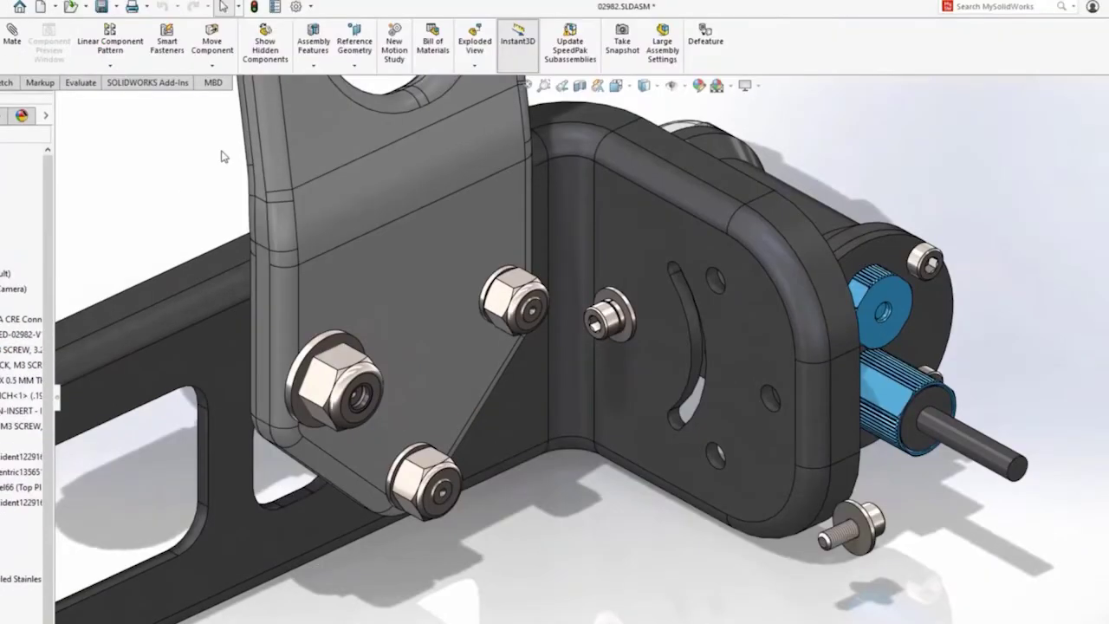
Set Change mate alignments on edit to Always in the assemblies system options and accept
{"action": "left_click", "coordinate": [295, 6]}
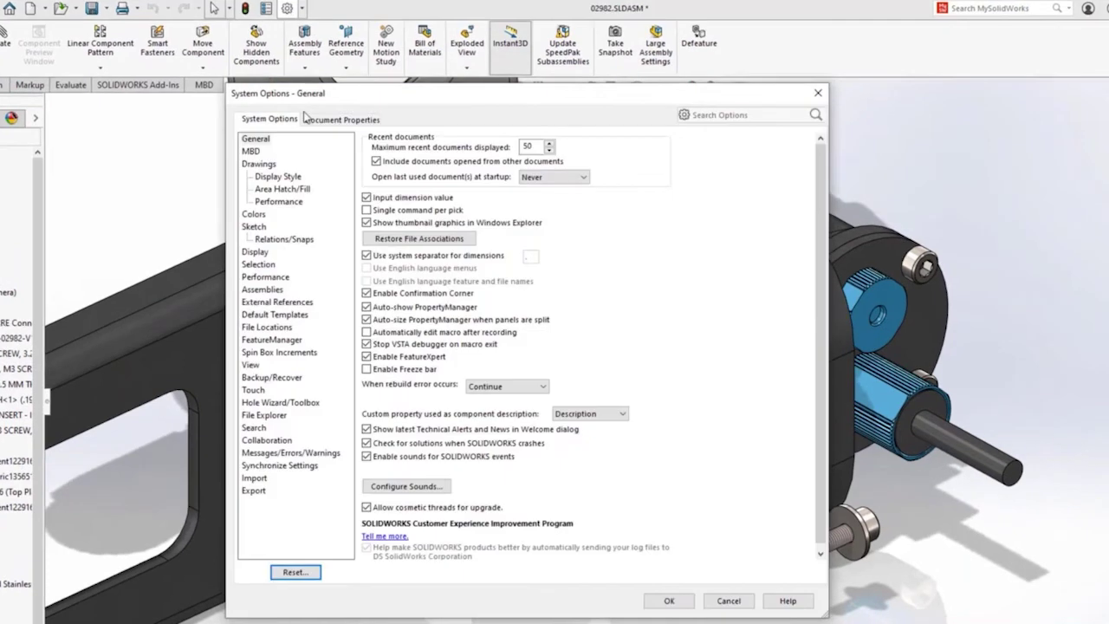
{"action": "left_click", "coordinate": [262, 290]}
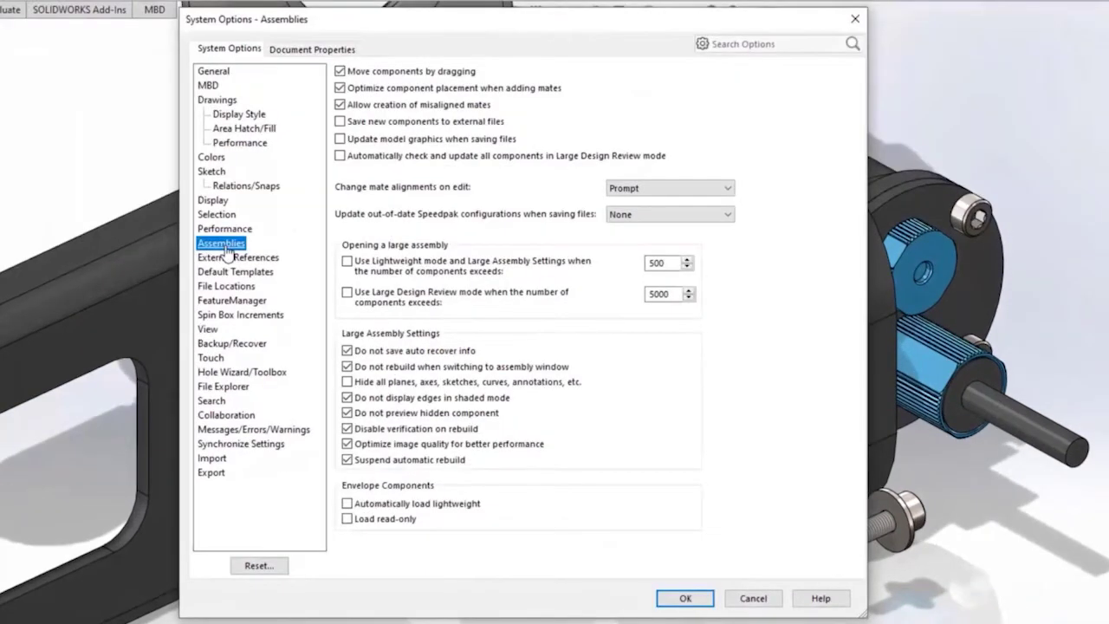
{"action": "left_click", "coordinate": [667, 188]}
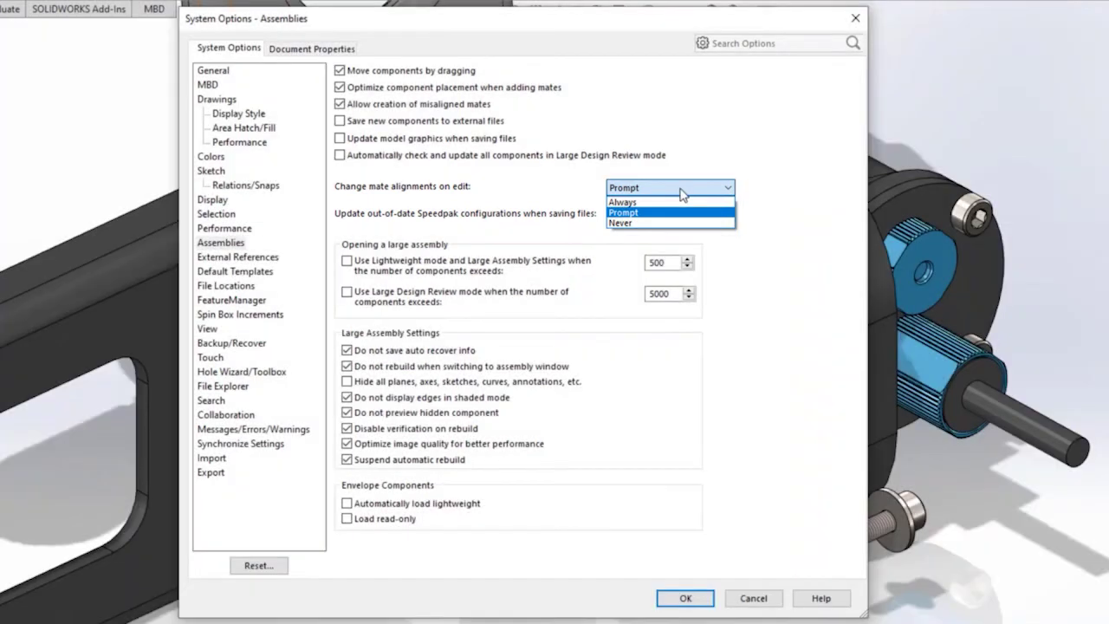
{"action": "left_click", "coordinate": [675, 201]}
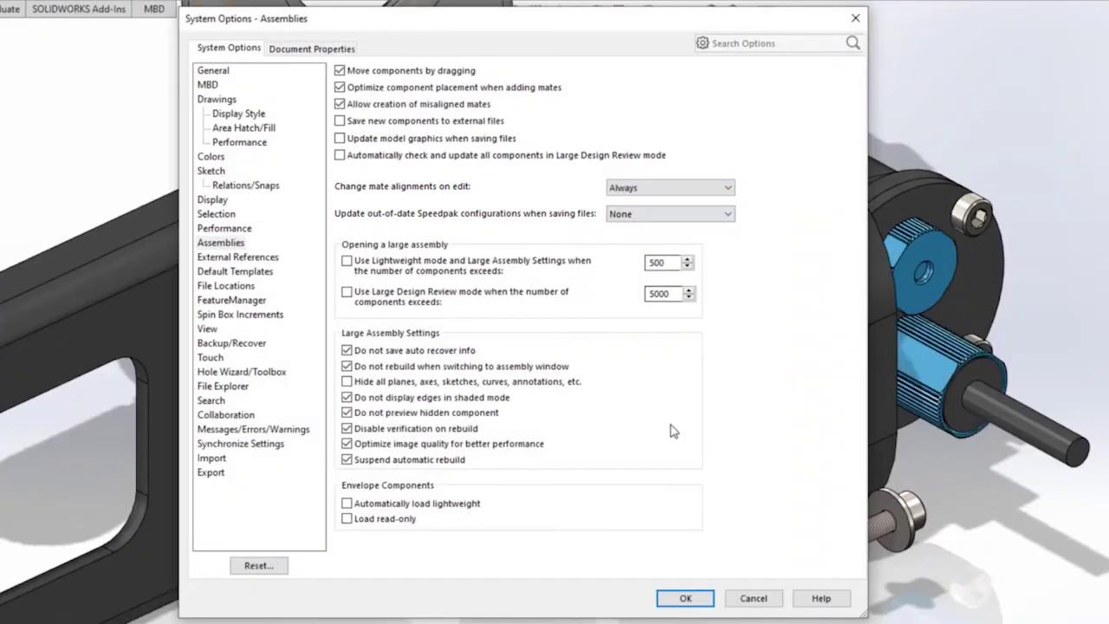
{"action": "left_click", "coordinate": [686, 598]}
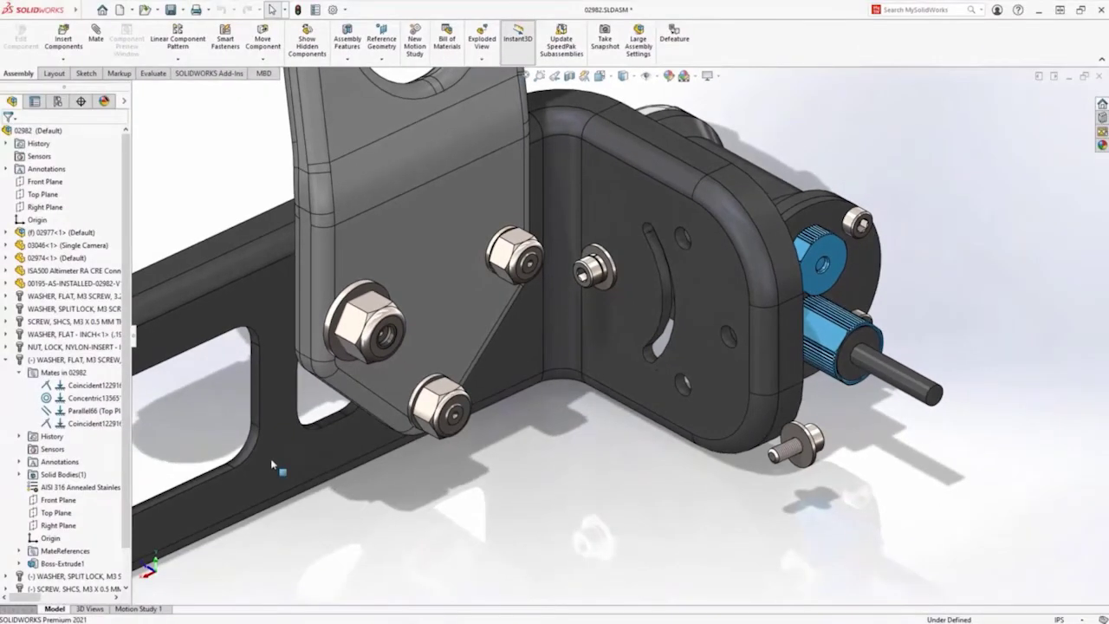
Flip the alignment of the M3 flat washer's coincident mate with the bracket's slotted face
{"action": "right_click", "coordinate": [91, 422]}
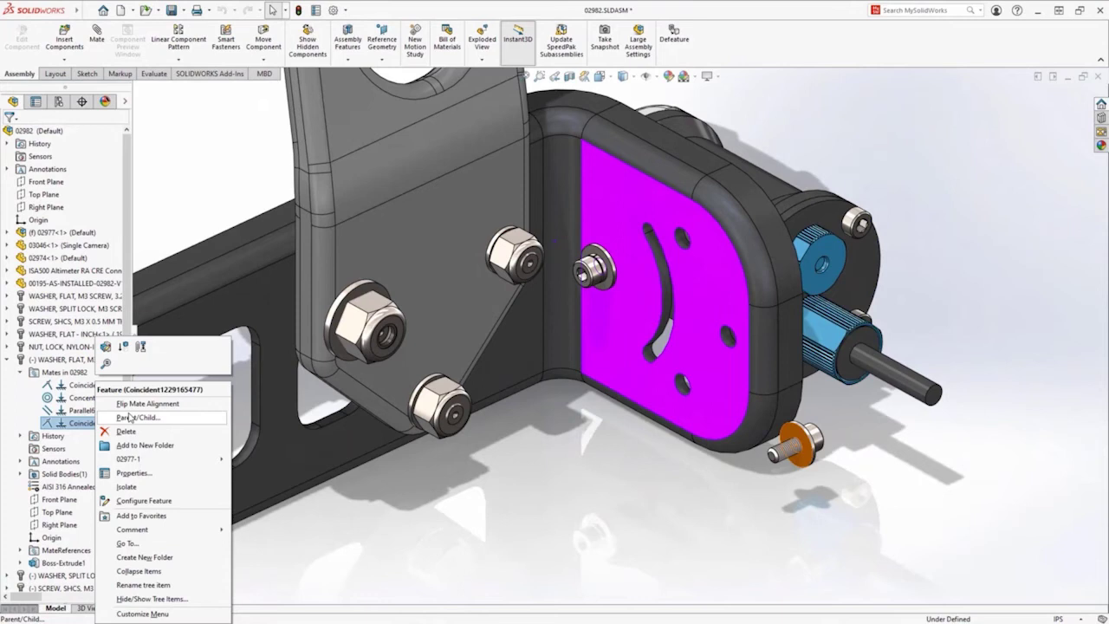
{"action": "left_click", "coordinate": [150, 412]}
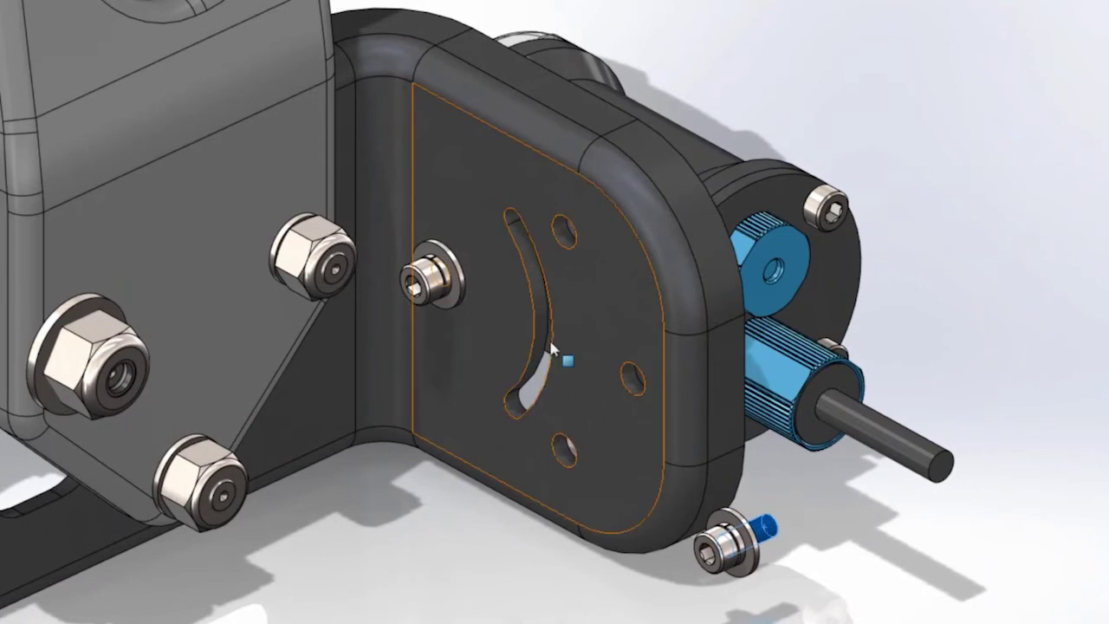
Add a slot mate between the M3 screw's shank and the bracket's curved slot, using Center in Slot with rotation locked
{"action": "left_click", "coordinate": [546, 344]}
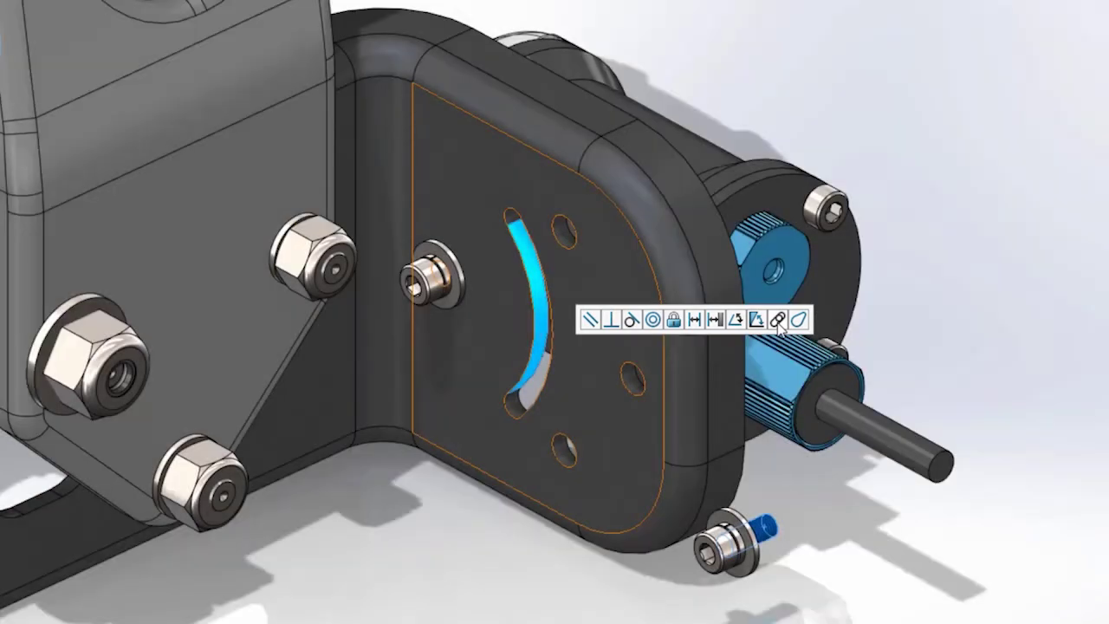
{"action": "left_click", "coordinate": [777, 319]}
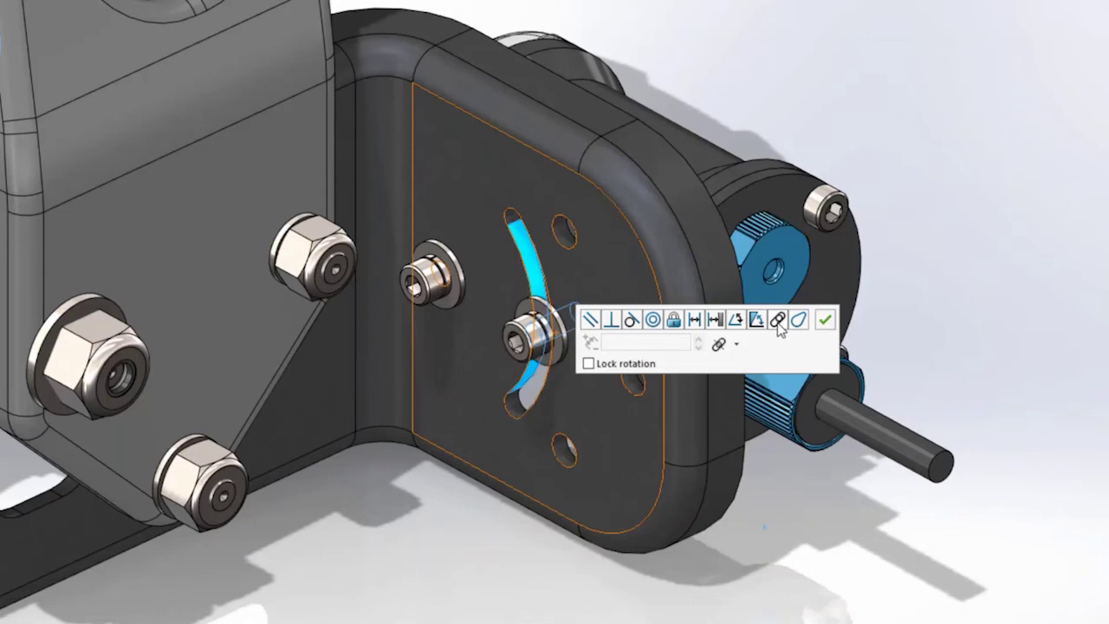
{"action": "left_click", "coordinate": [738, 346]}
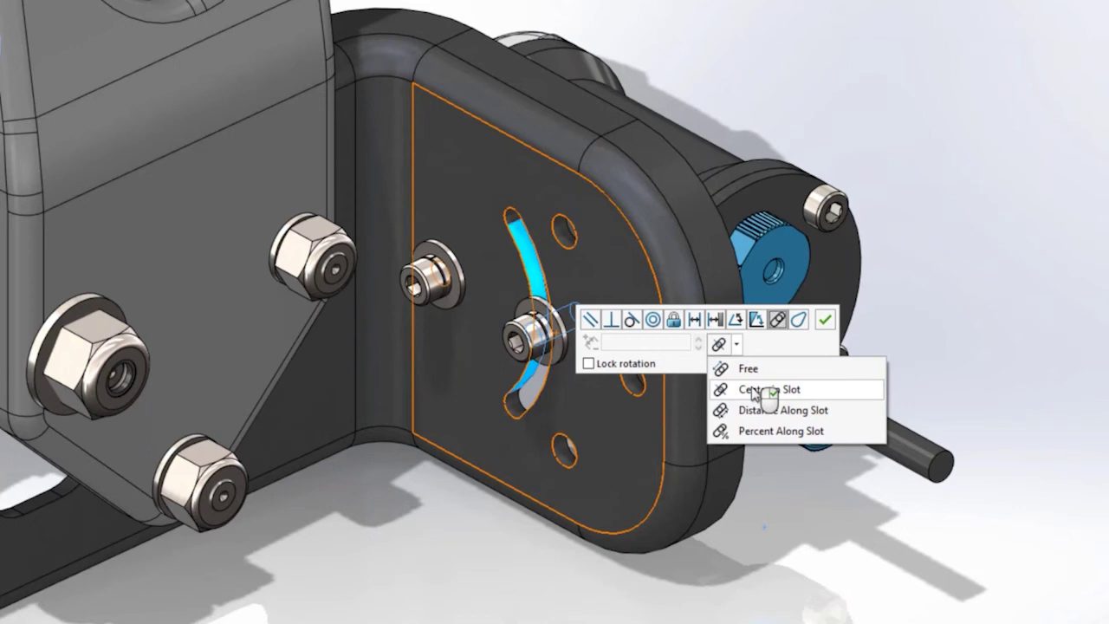
{"action": "left_click", "coordinate": [635, 365]}
{"action": "right_click", "coordinate": [624, 364]}
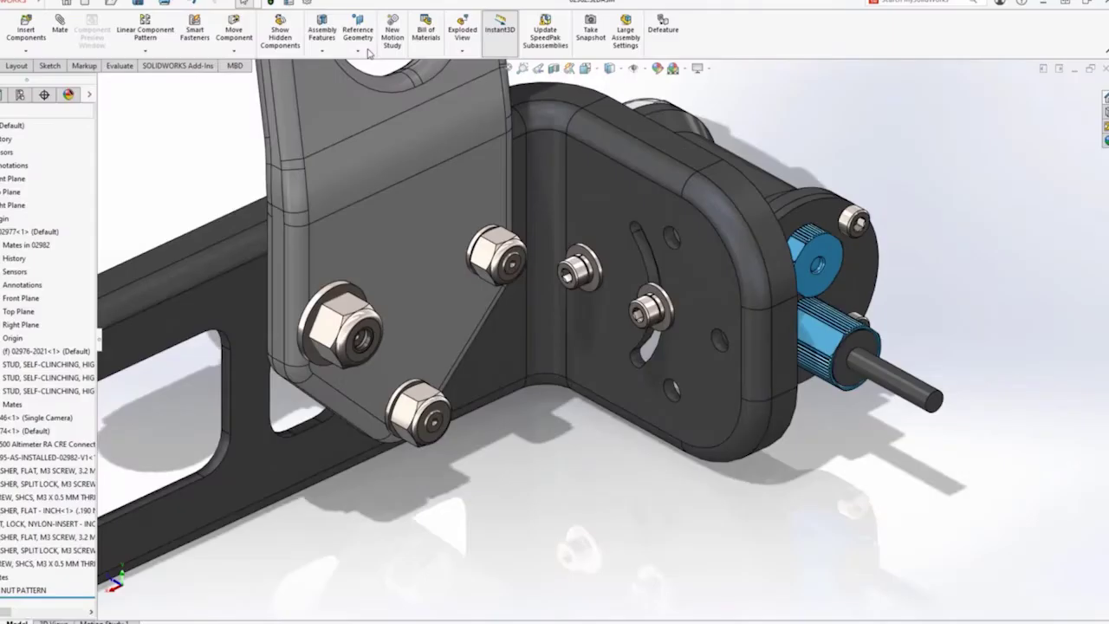
Review the default slot mate constraint choices in the document's mate properties, keep Center in Slot and accept
{"action": "left_click", "coordinate": [308, 1]}
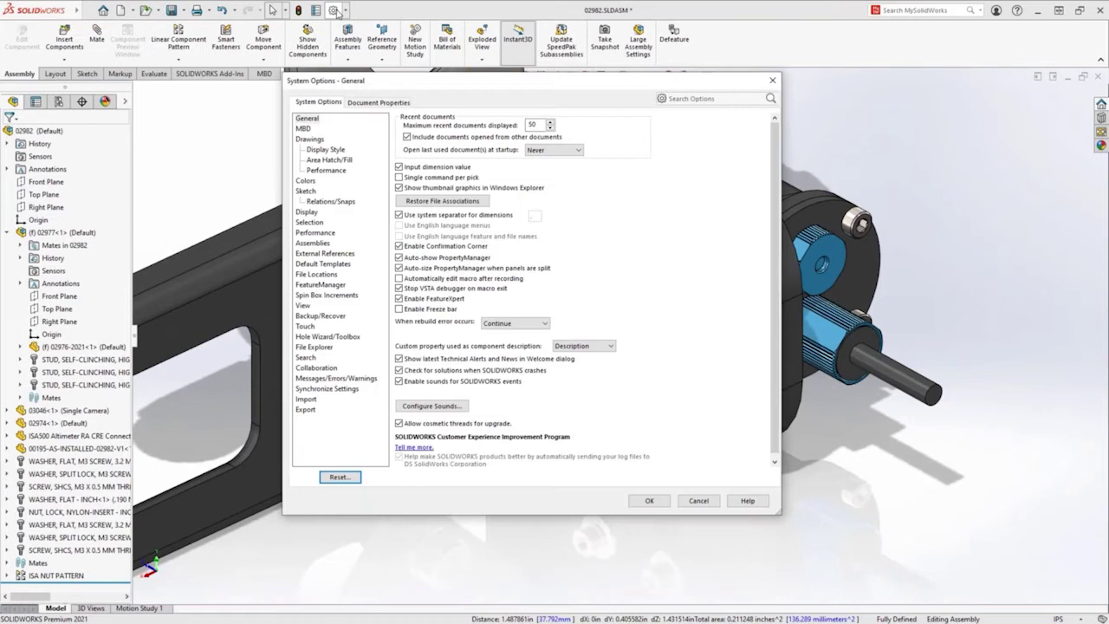
{"action": "left_click", "coordinate": [380, 103]}
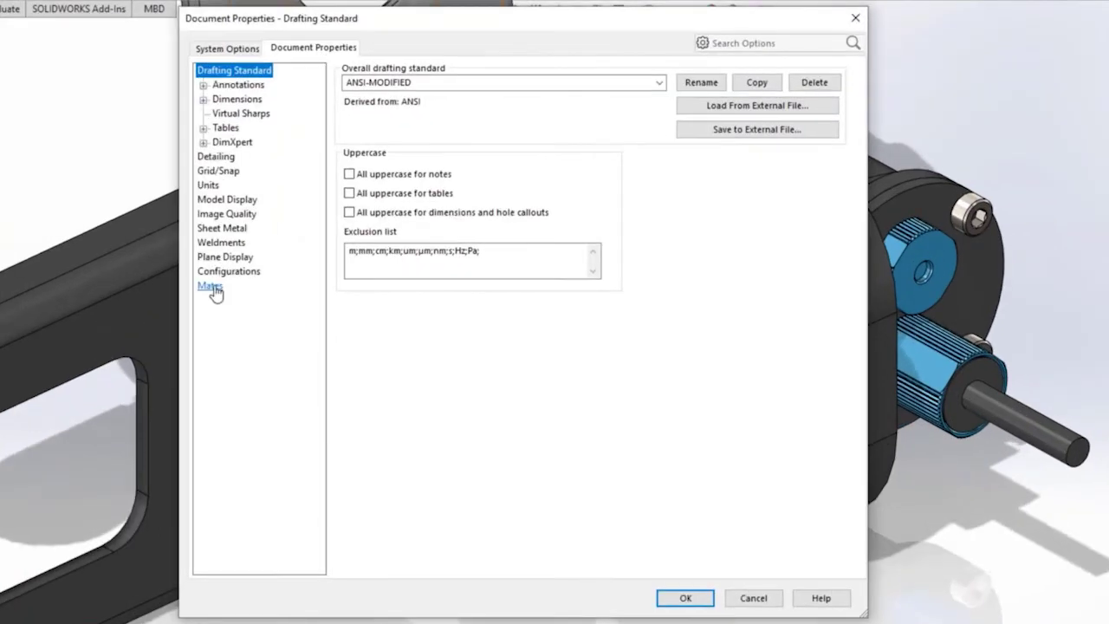
{"action": "left_click", "coordinate": [212, 287]}
{"action": "left_click", "coordinate": [563, 210]}
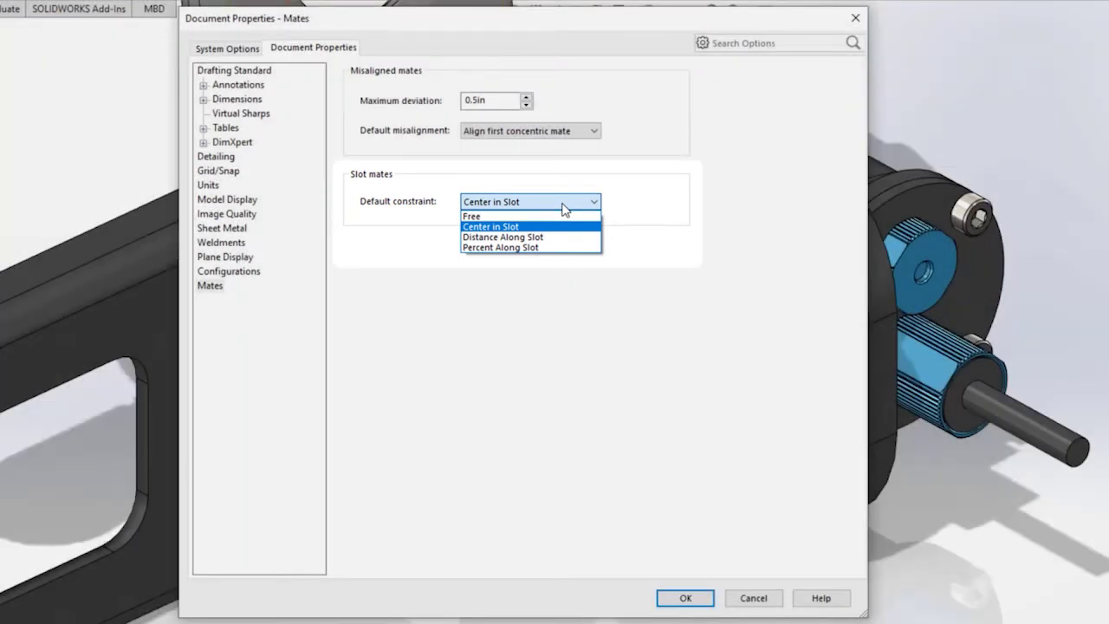
{"action": "left_click", "coordinate": [563, 208]}
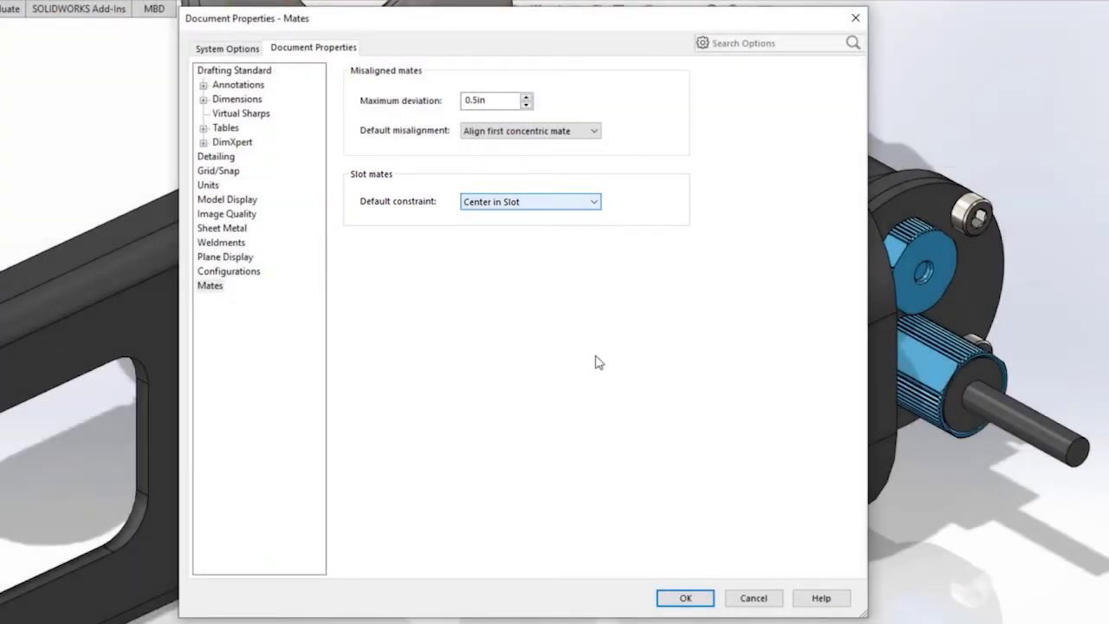
{"action": "left_click", "coordinate": [686, 598]}
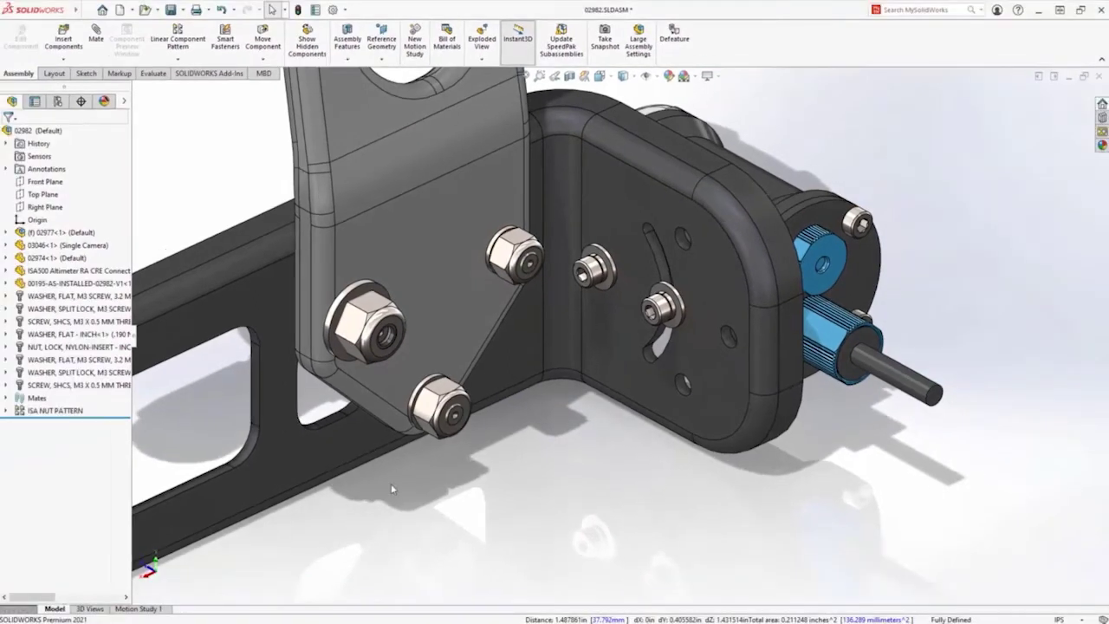
Highlight ISA NUT PATTERN, clear it, and set the oversized patterned nut to use the same configuration as the pattern seed component
{"action": "left_click", "coordinate": [57, 411]}
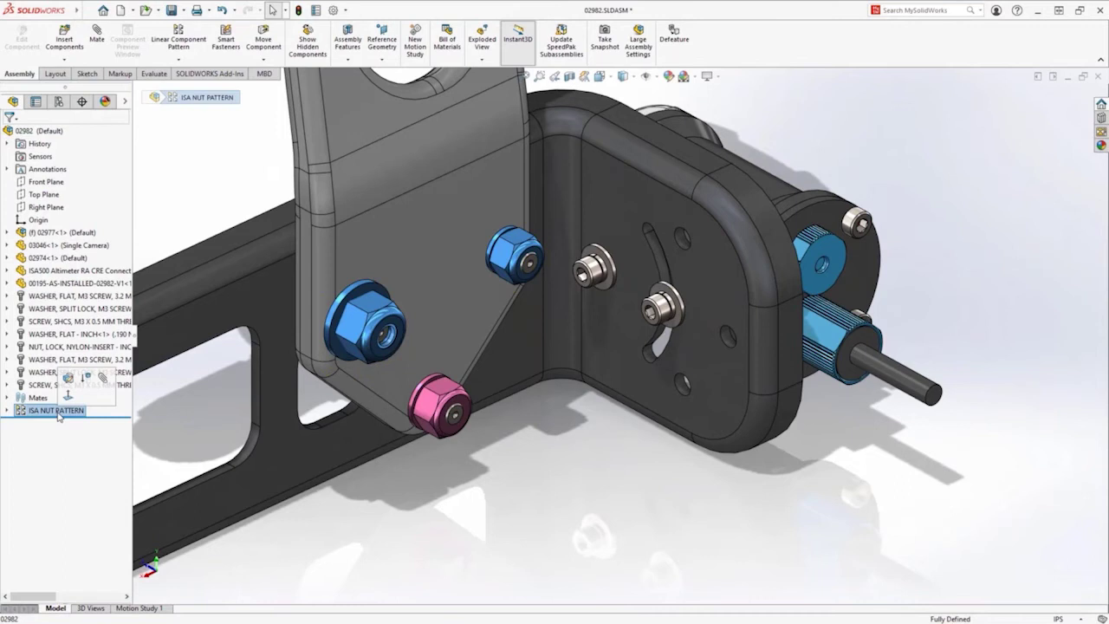
{"action": "key", "text": "Escape"}
{"action": "left_click", "coordinate": [347, 325]}
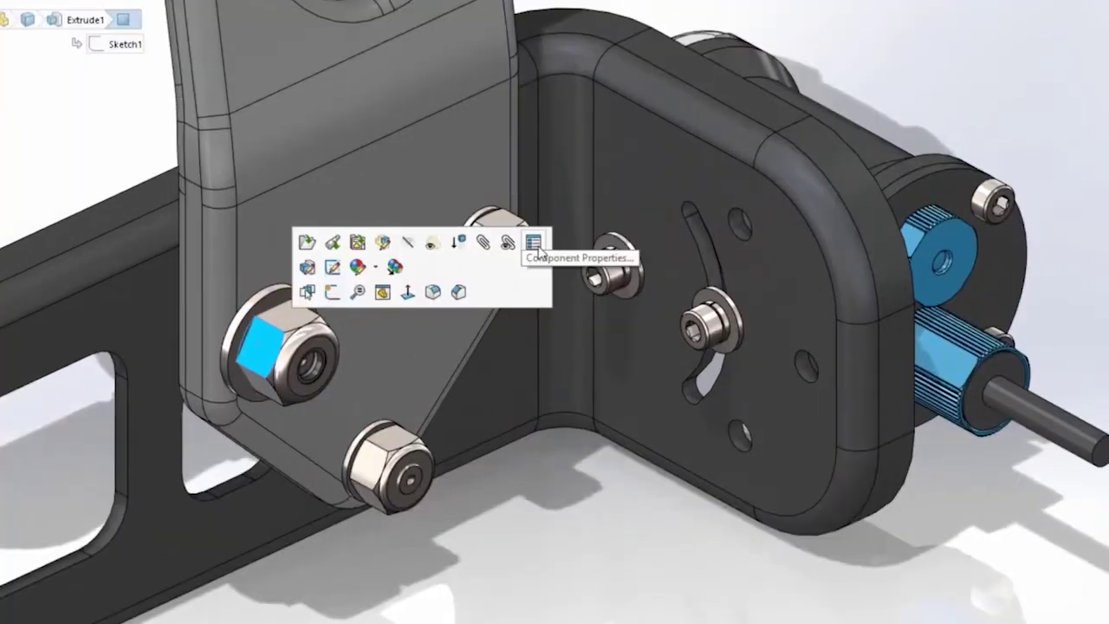
{"action": "left_click", "coordinate": [535, 245]}
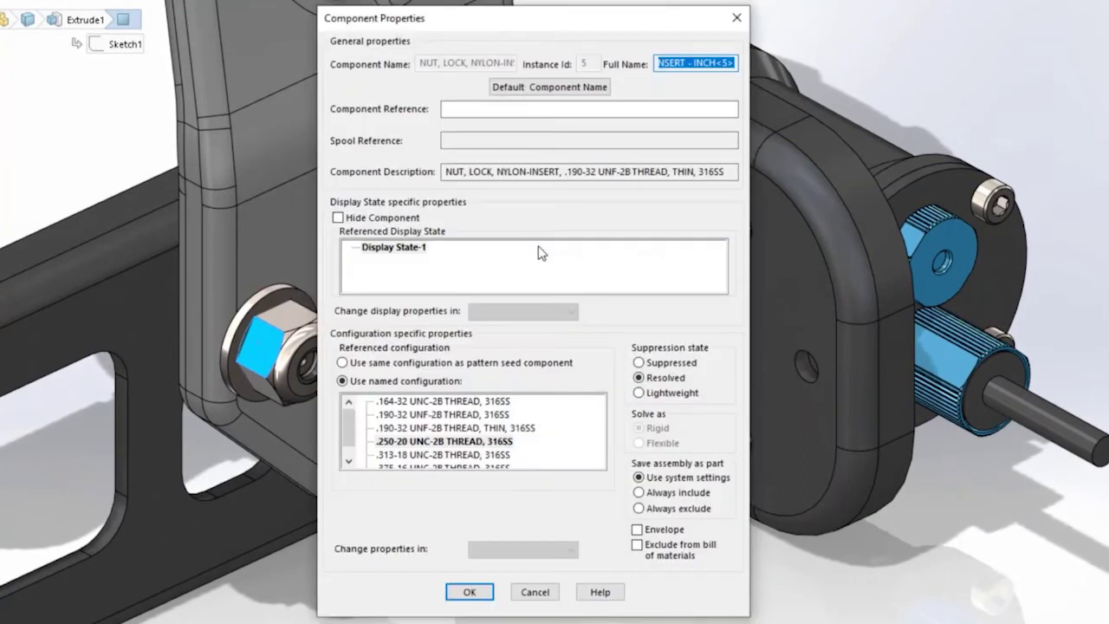
{"action": "left_click", "coordinate": [399, 364]}
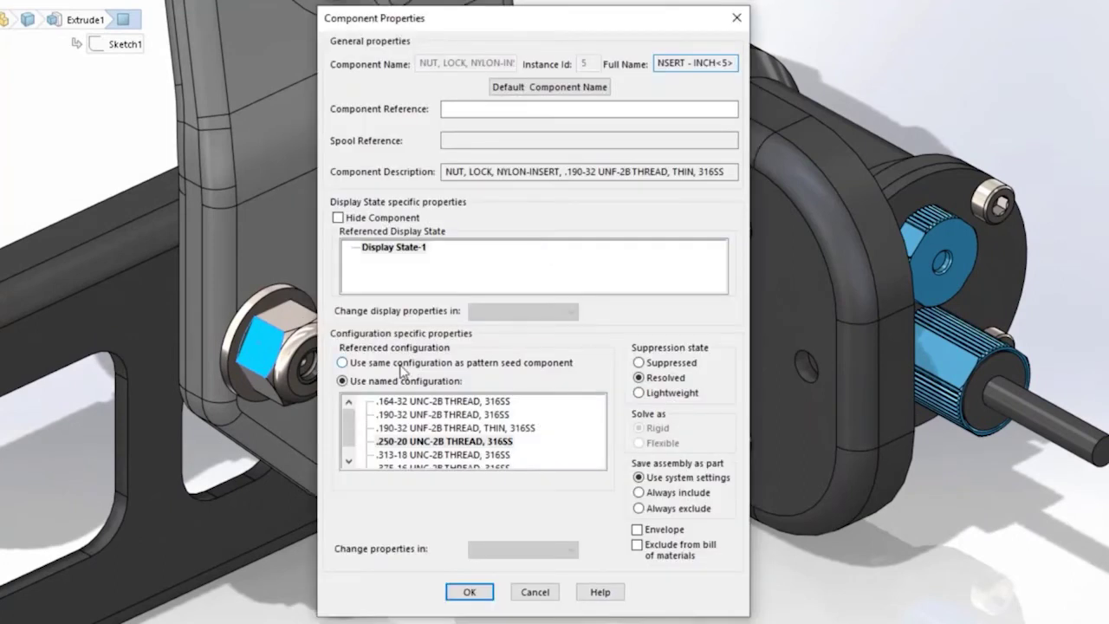
{"action": "left_click", "coordinate": [400, 367]}
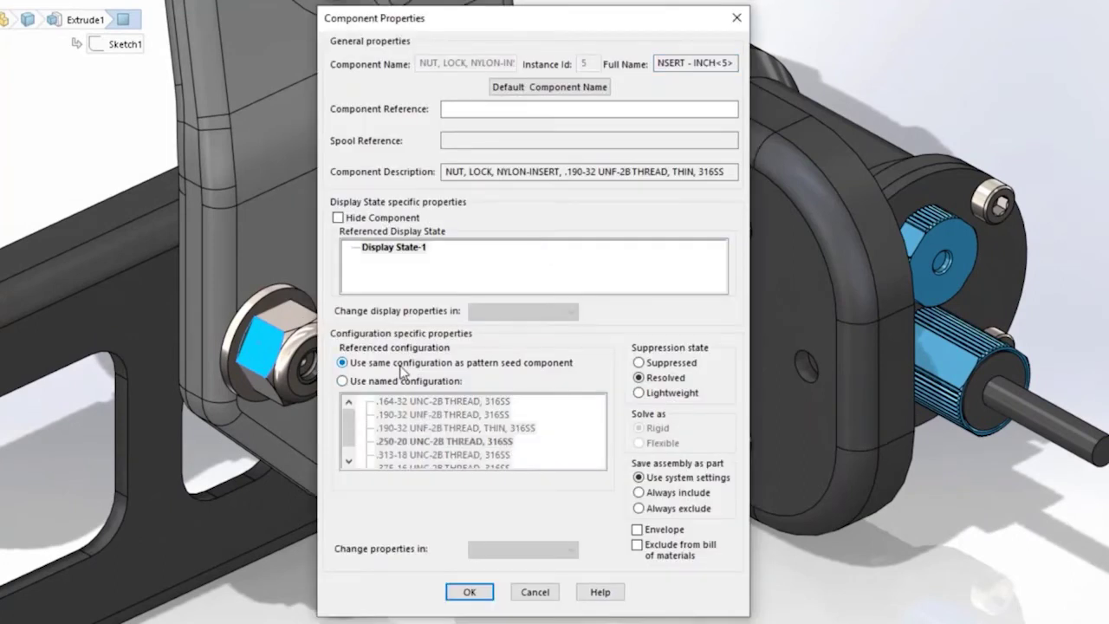
{"action": "left_click", "coordinate": [472, 595]}
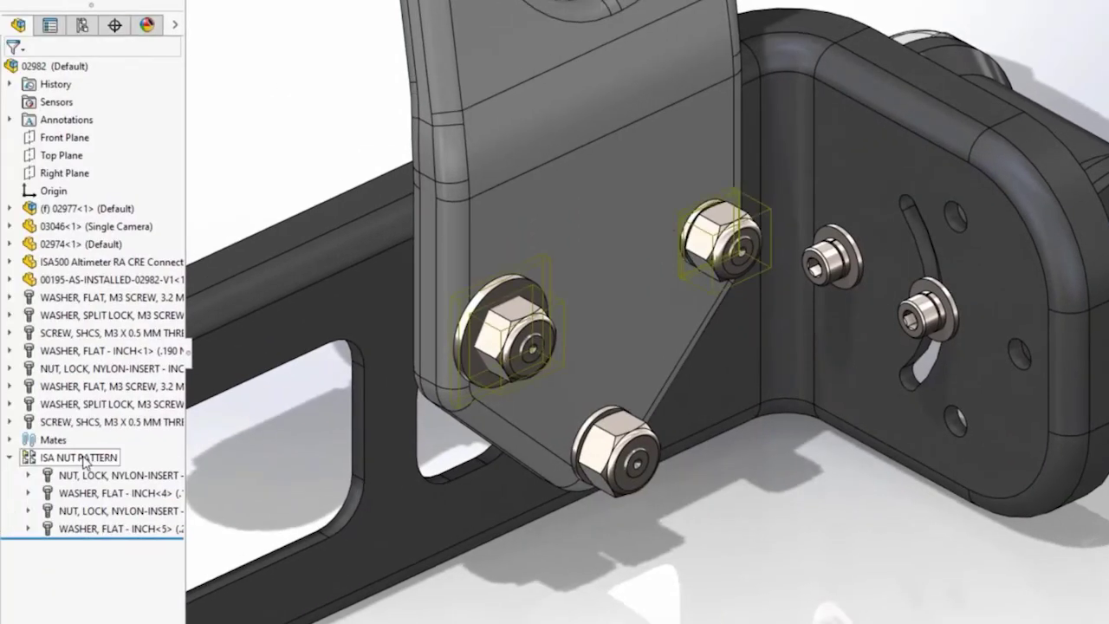
Edit ISA NUT PATTERN to synchronize the configuration of patterned components to the seed and accept
{"action": "left_click", "coordinate": [83, 458]}
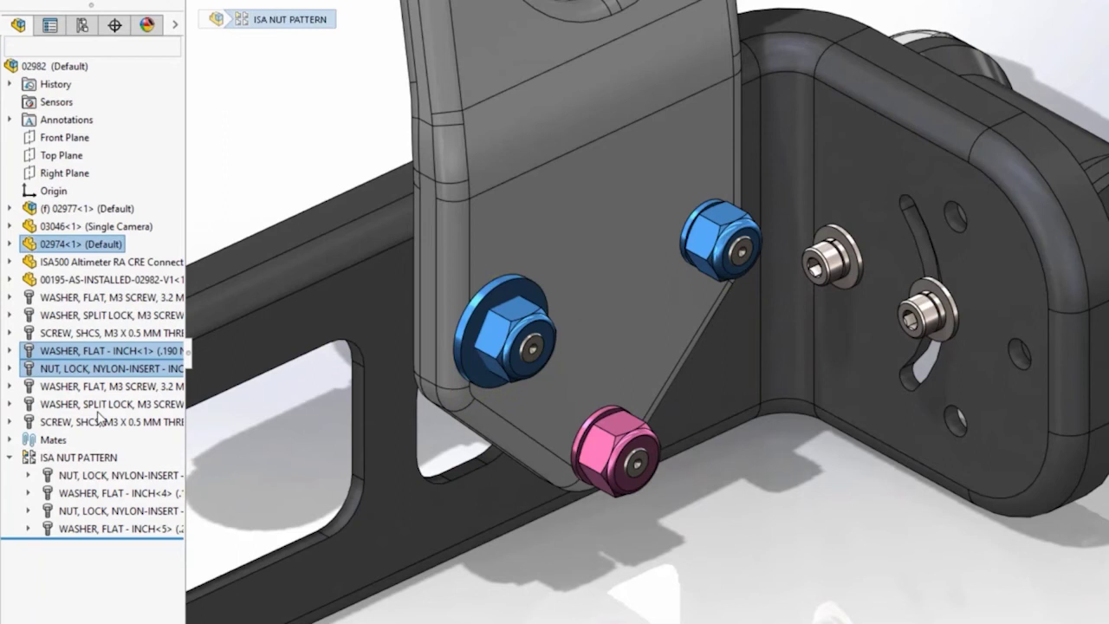
{"action": "left_click", "coordinate": [87, 498]}
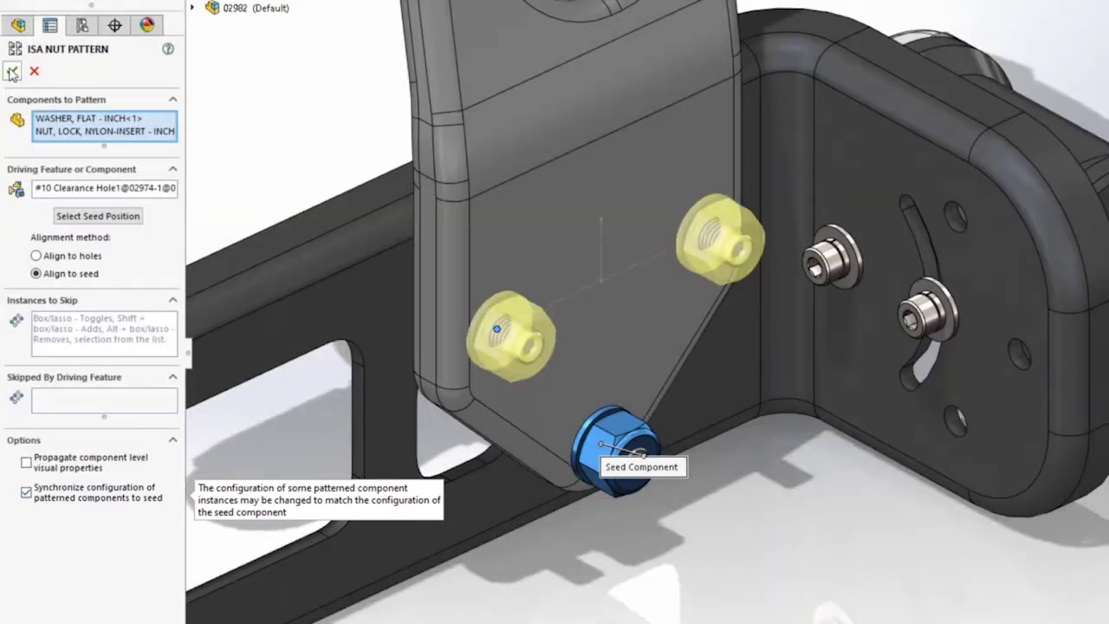
{"action": "left_click", "coordinate": [12, 73]}
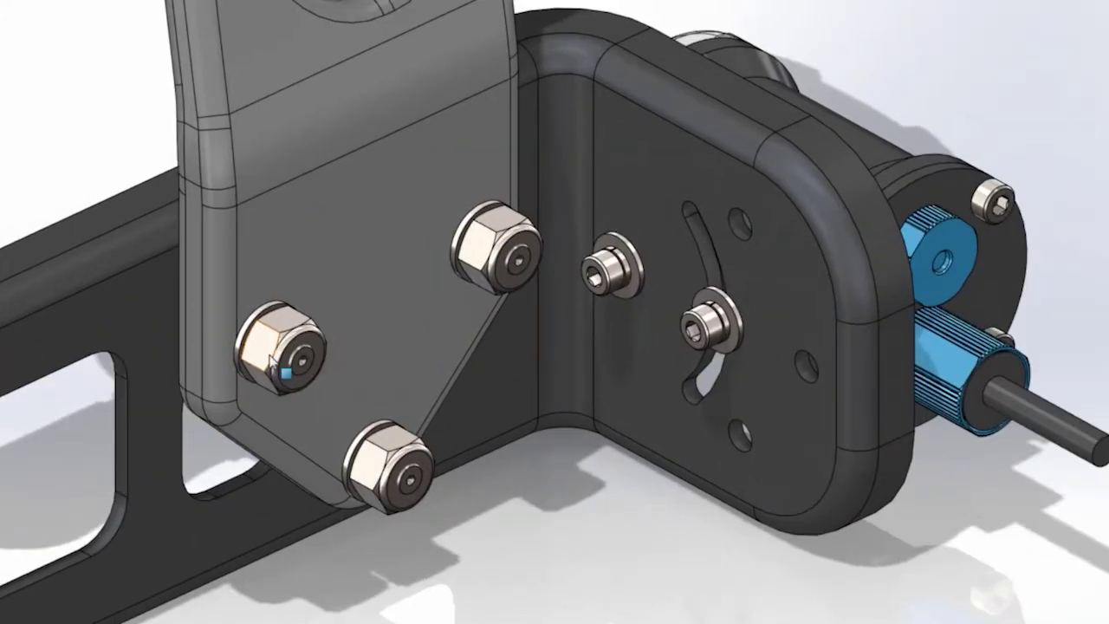
Check the referenced configuration settings in the component properties of the formerly oversized patterned nut
{"action": "left_click", "coordinate": [269, 357]}
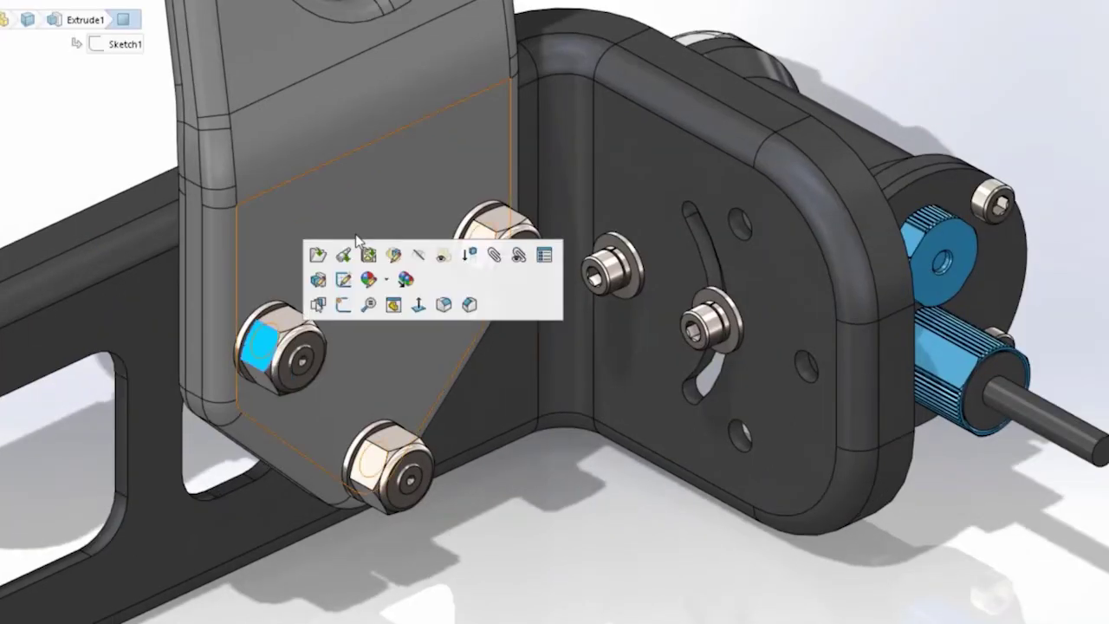
{"action": "left_click", "coordinate": [517, 252]}
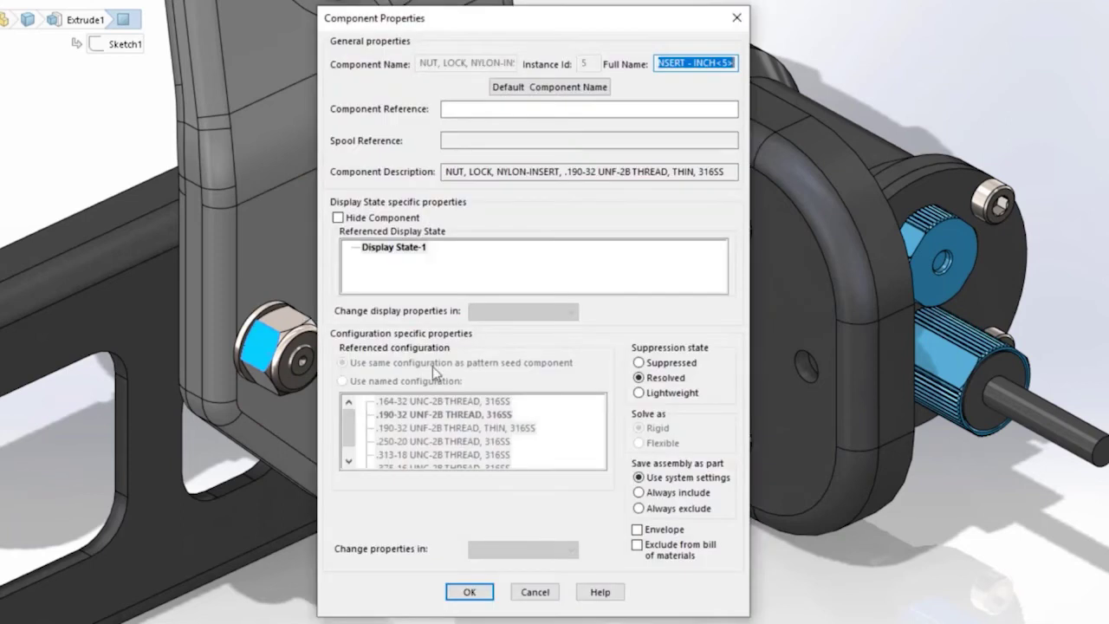
{"action": "key", "text": "Return"}
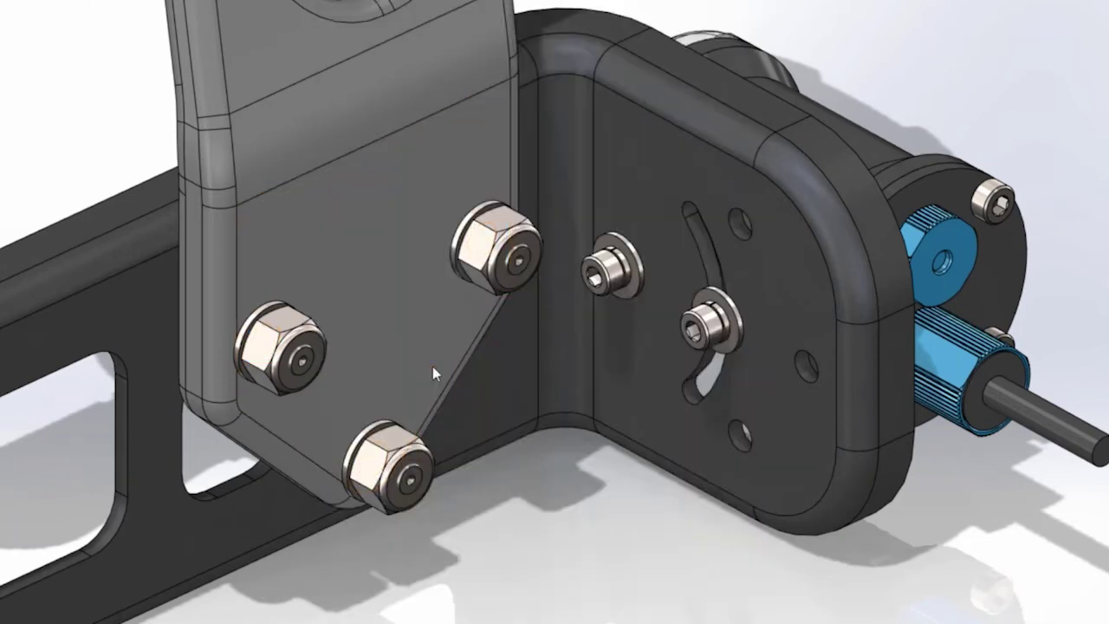
Switch the lowest lock nut on the bracket to the .190-32 UNF-2B THREAD, THIN, 316SS configuration
{"action": "left_click", "coordinate": [400, 441]}
{"action": "left_click", "coordinate": [527, 301]}
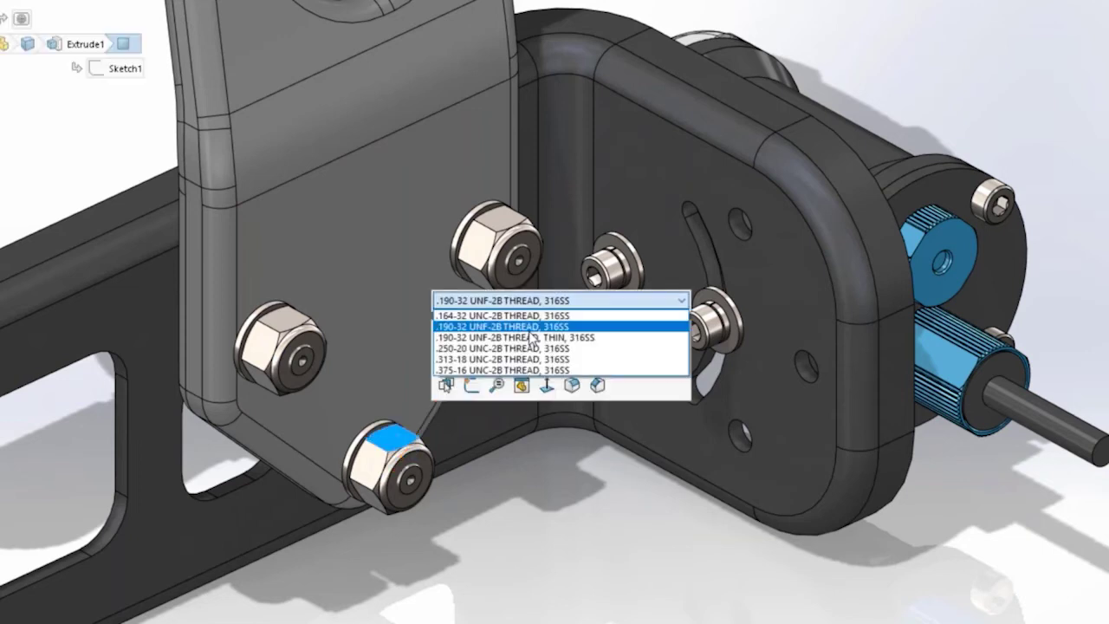
{"action": "left_click", "coordinate": [530, 337]}
{"action": "right_click", "coordinate": [531, 341]}
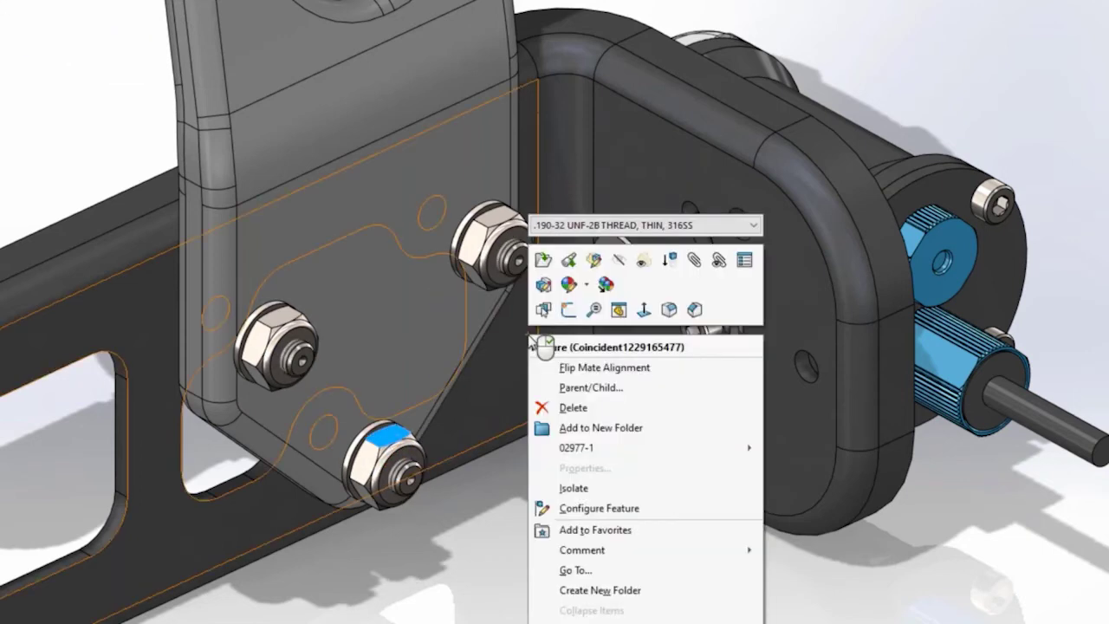
{"action": "key", "text": "Escape"}
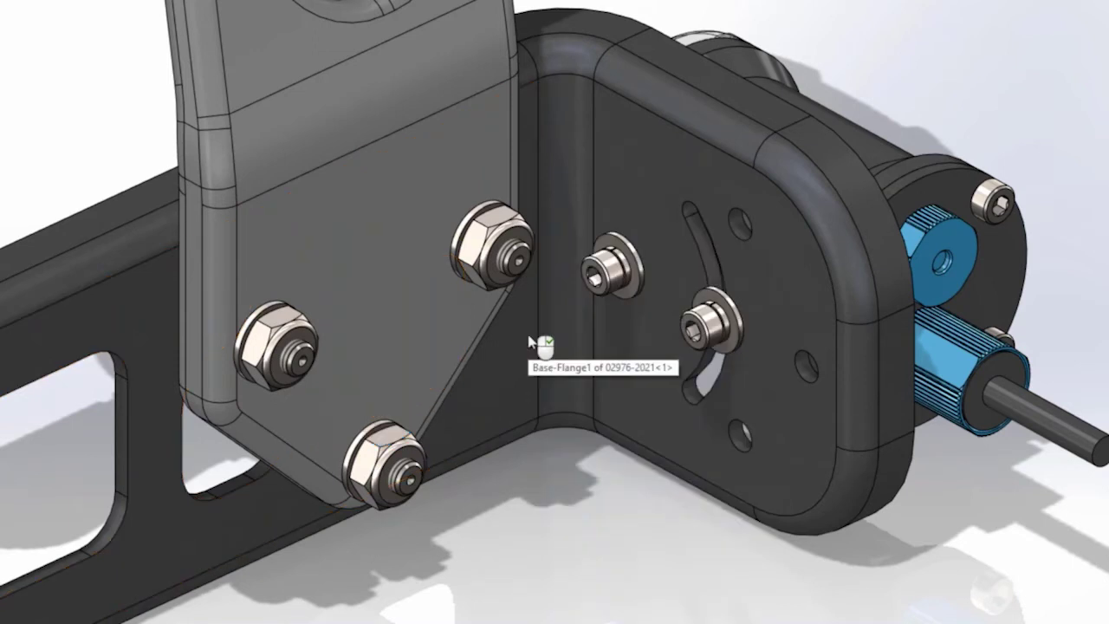
{"action": "key", "text": "f"}
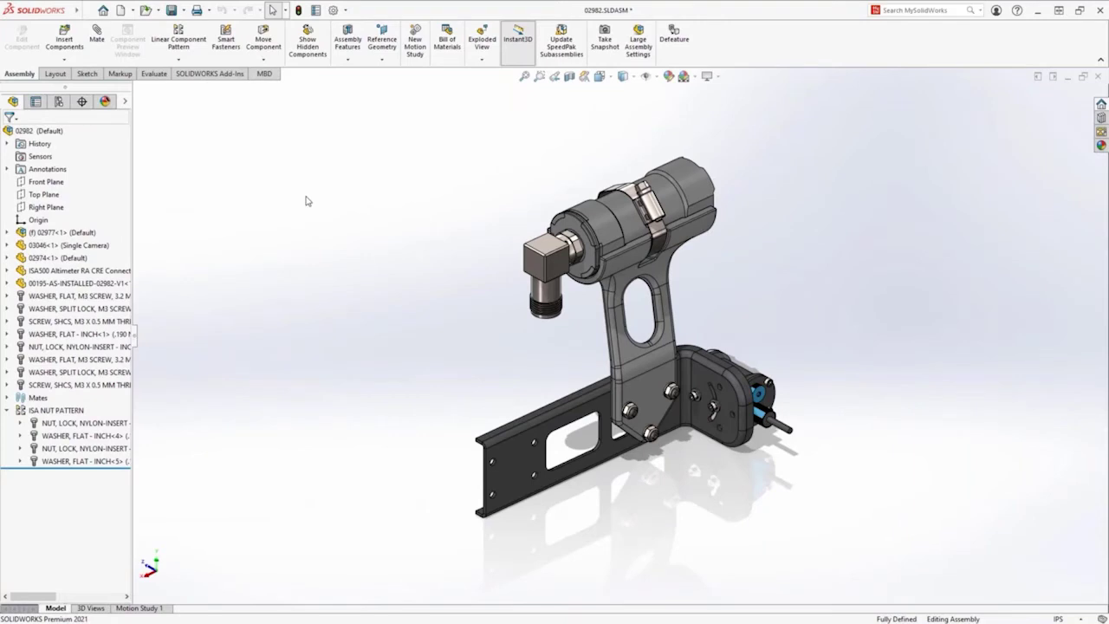
Calculate interference detection for the whole 02982 assembly and ignore the Fasteners group of interferences
{"action": "left_click", "coordinate": [154, 74]}
{"action": "left_click", "coordinate": [62, 49]}
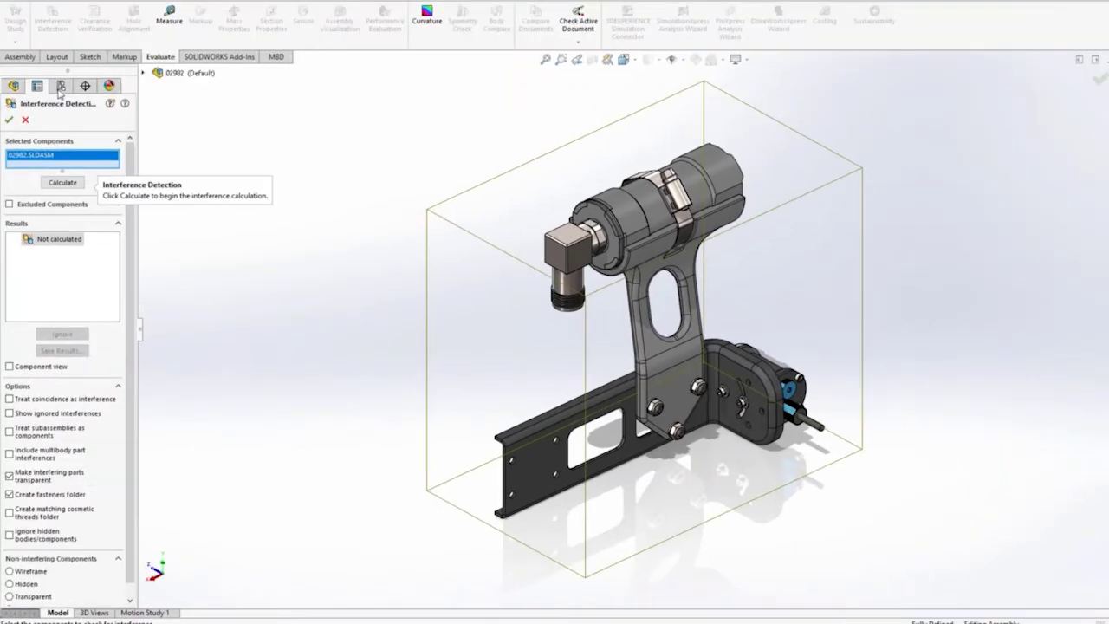
{"action": "left_click", "coordinate": [64, 183]}
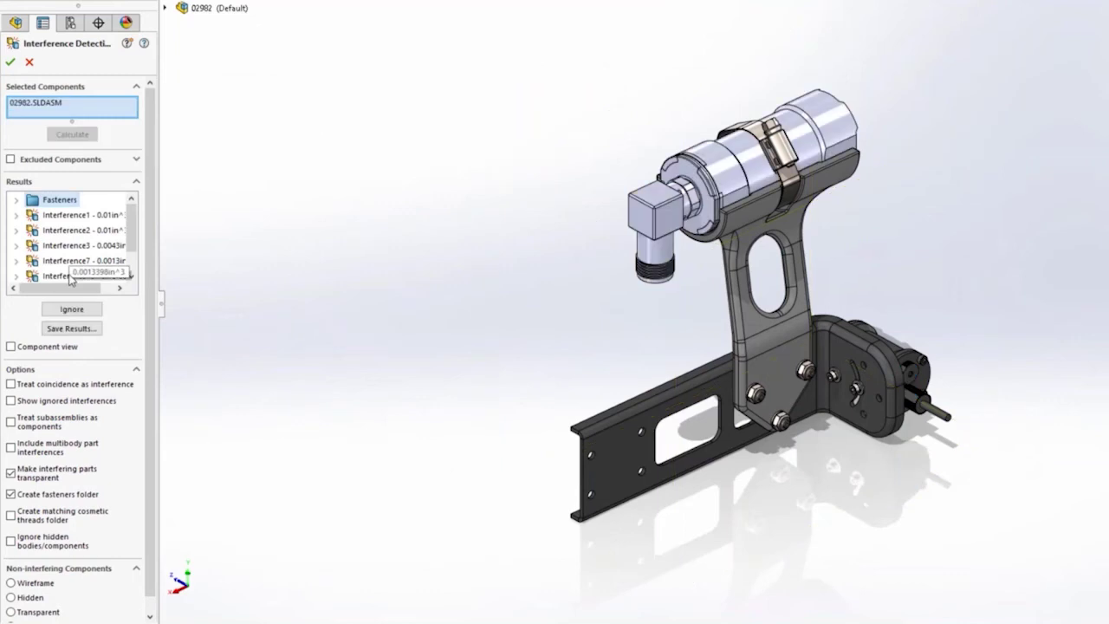
{"action": "left_click", "coordinate": [72, 310]}
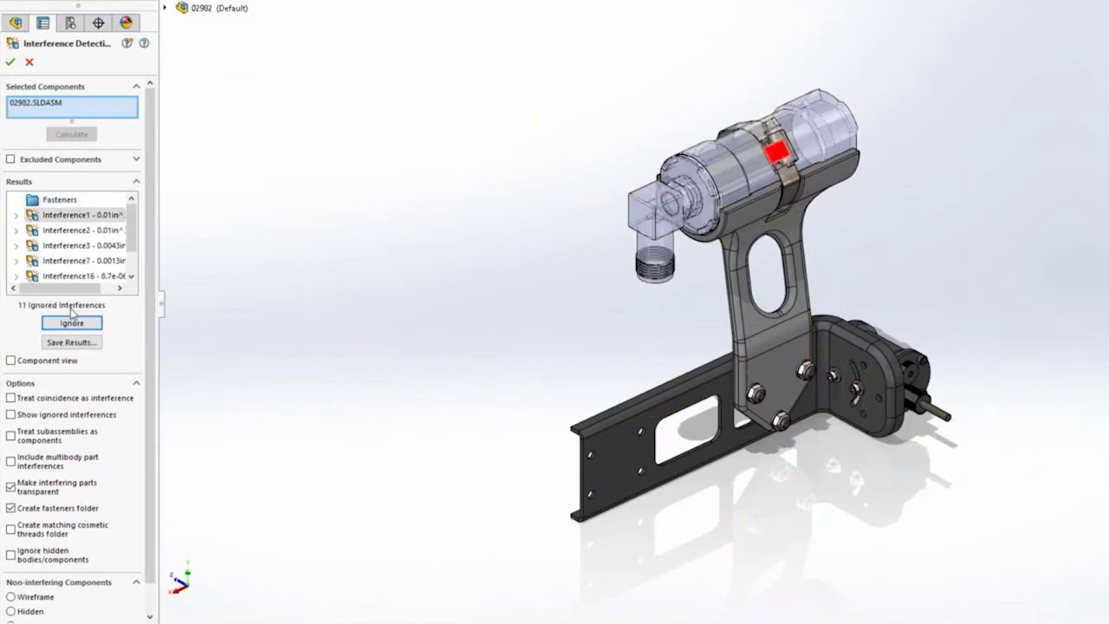
Save the interference results with thumbnails to the Excel file 02982.xlsx on the Desktop, replacing the existing file, and exit Interference Detection
{"action": "left_click", "coordinate": [70, 343]}
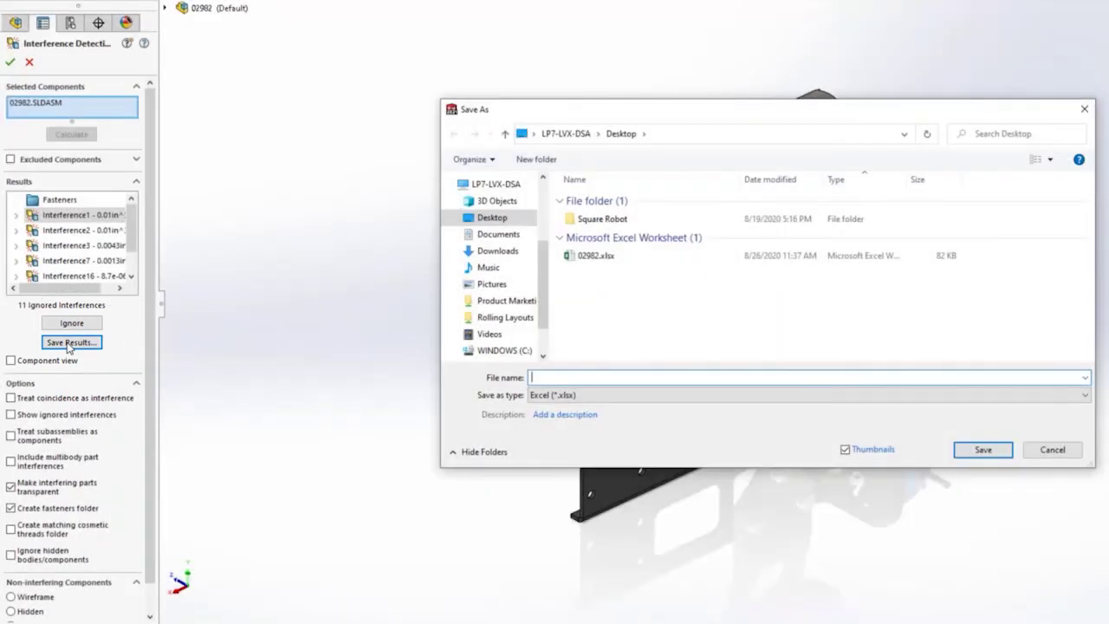
{"action": "left_click", "coordinate": [583, 259]}
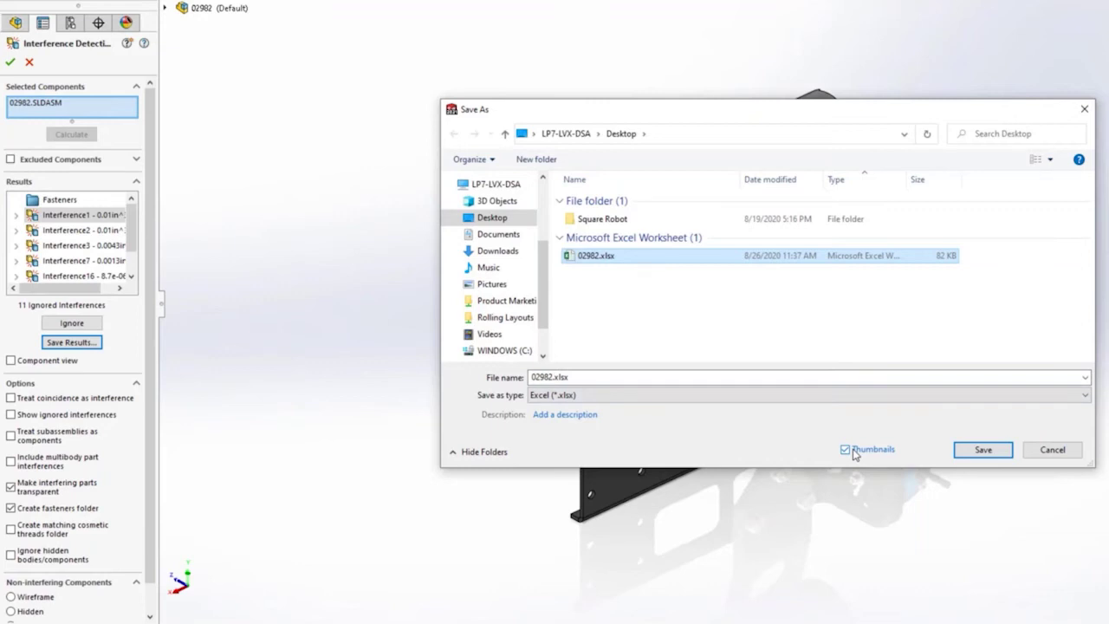
{"action": "left_click", "coordinate": [983, 451]}
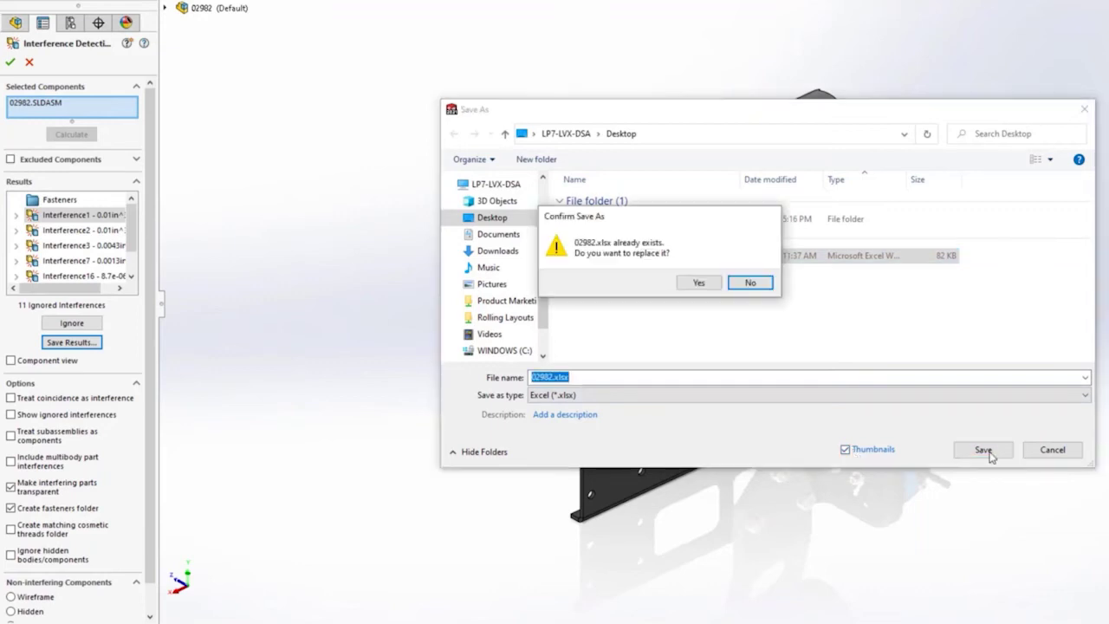
{"action": "left_click", "coordinate": [699, 286]}
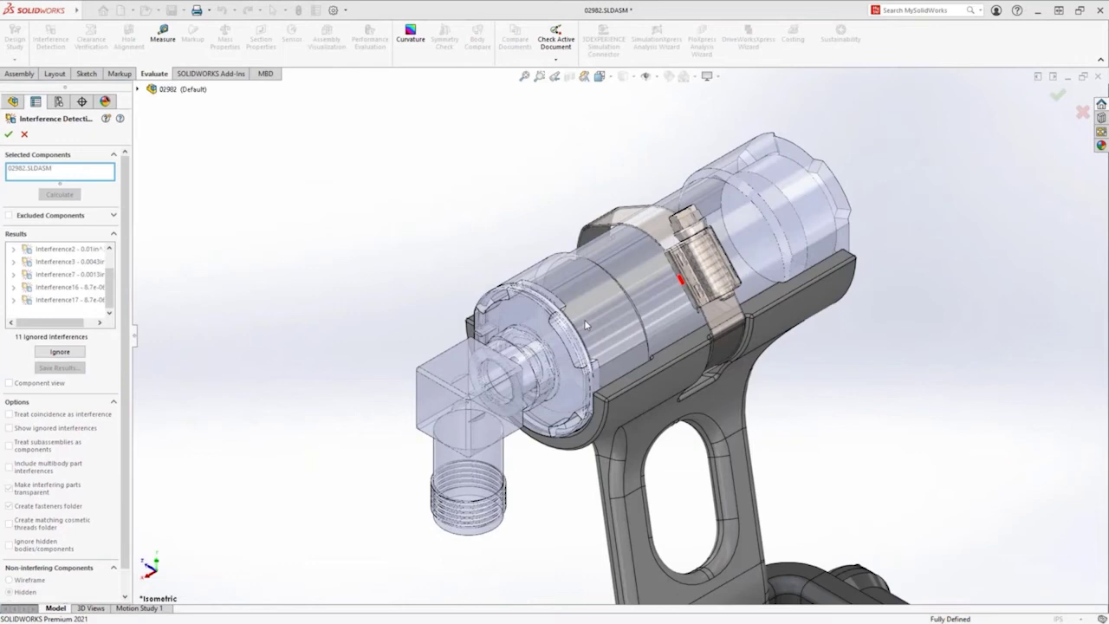
{"action": "key", "text": "Escape"}
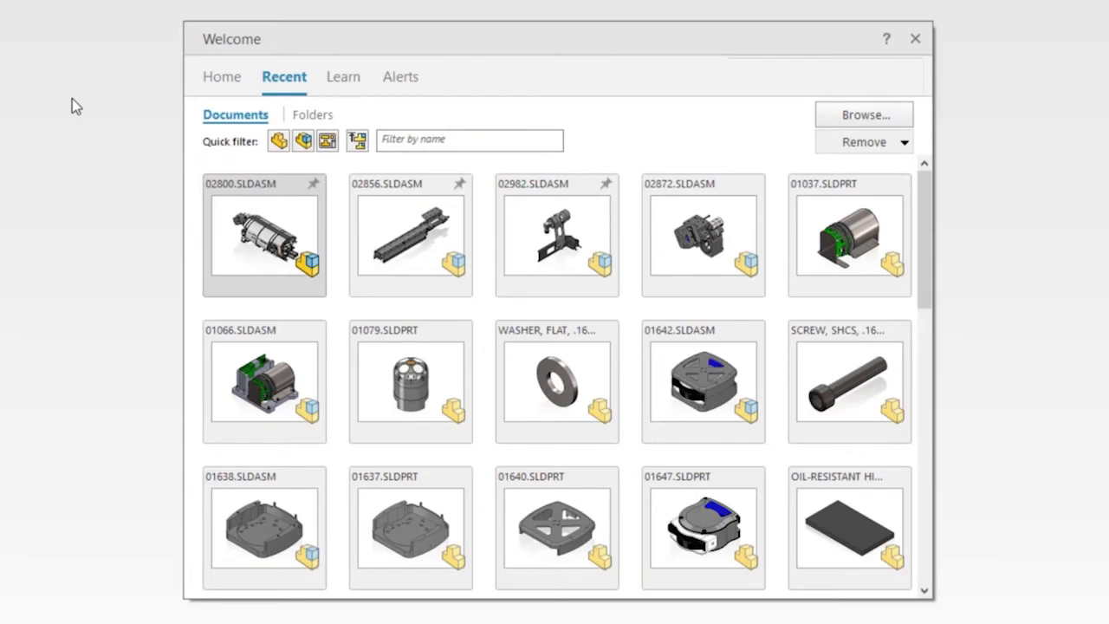
Open the recent assembly 02800.SLDASM in Lightweight mode
{"action": "left_click", "coordinate": [317, 293]}
{"action": "left_click", "coordinate": [458, 311]}
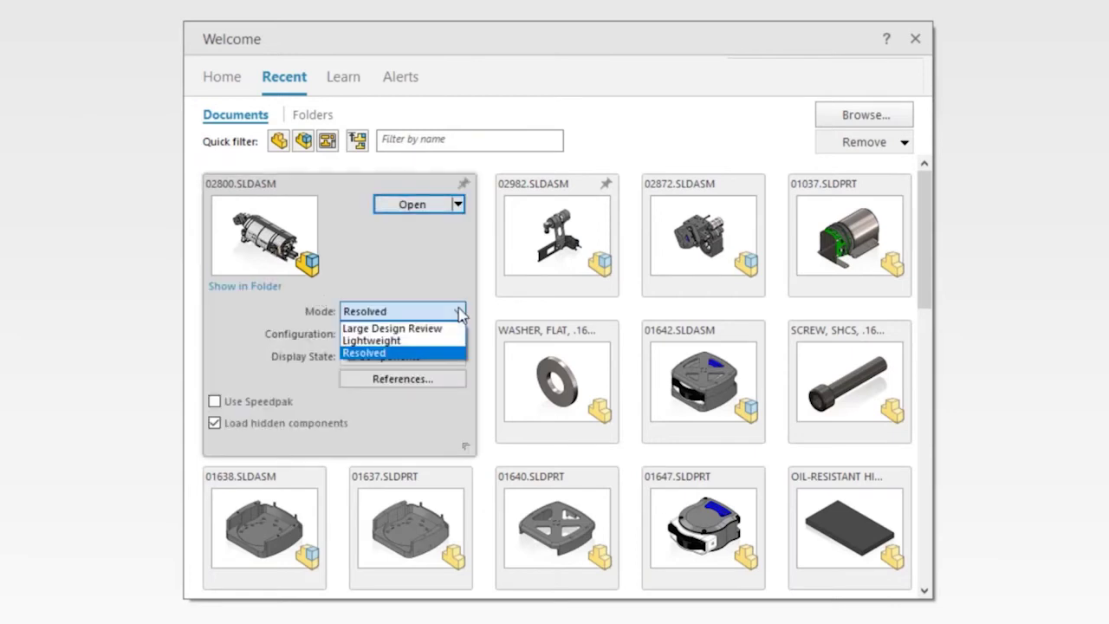
{"action": "left_click", "coordinate": [370, 340]}
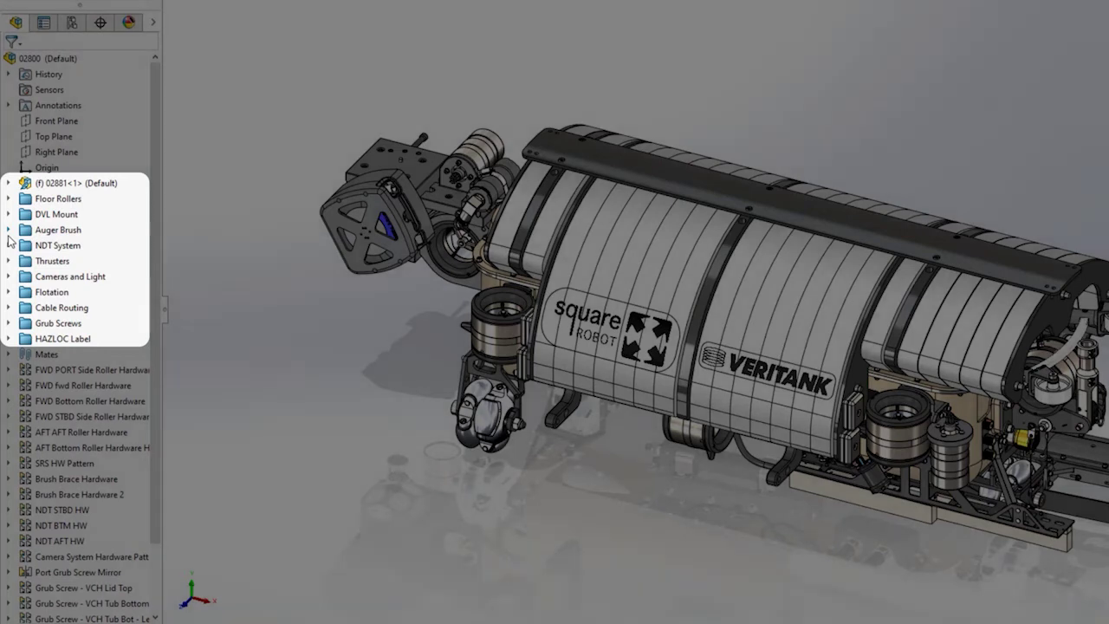
Examine the Auger Brush folder's 02856 subassembly down to the contents of 02756 in its Brushroll folder
{"action": "left_click", "coordinate": [8, 231]}
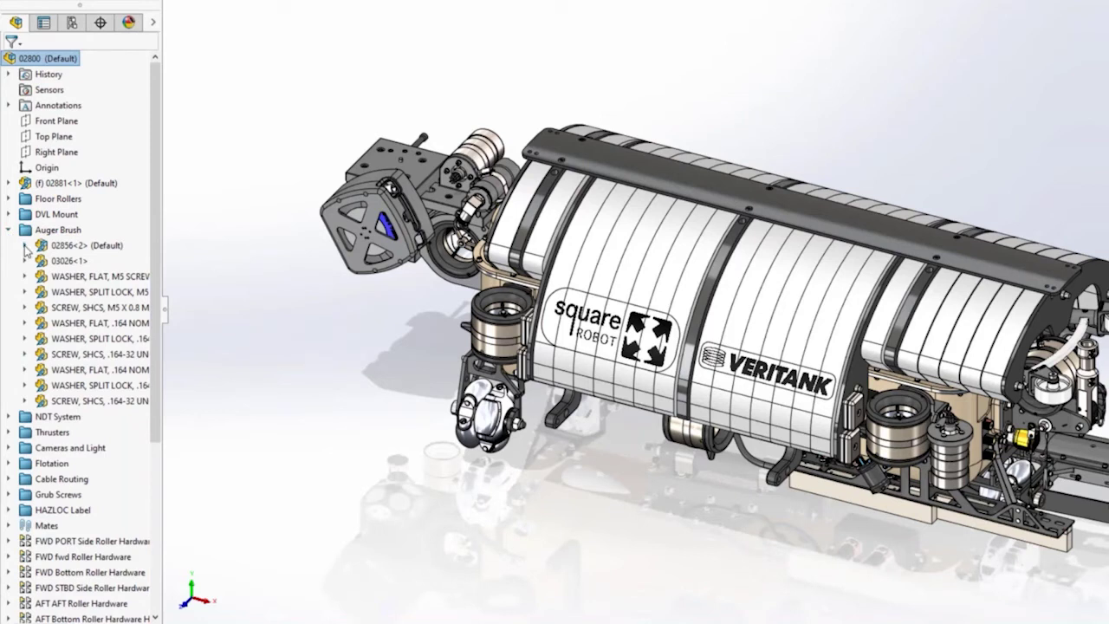
{"action": "left_click", "coordinate": [24, 246]}
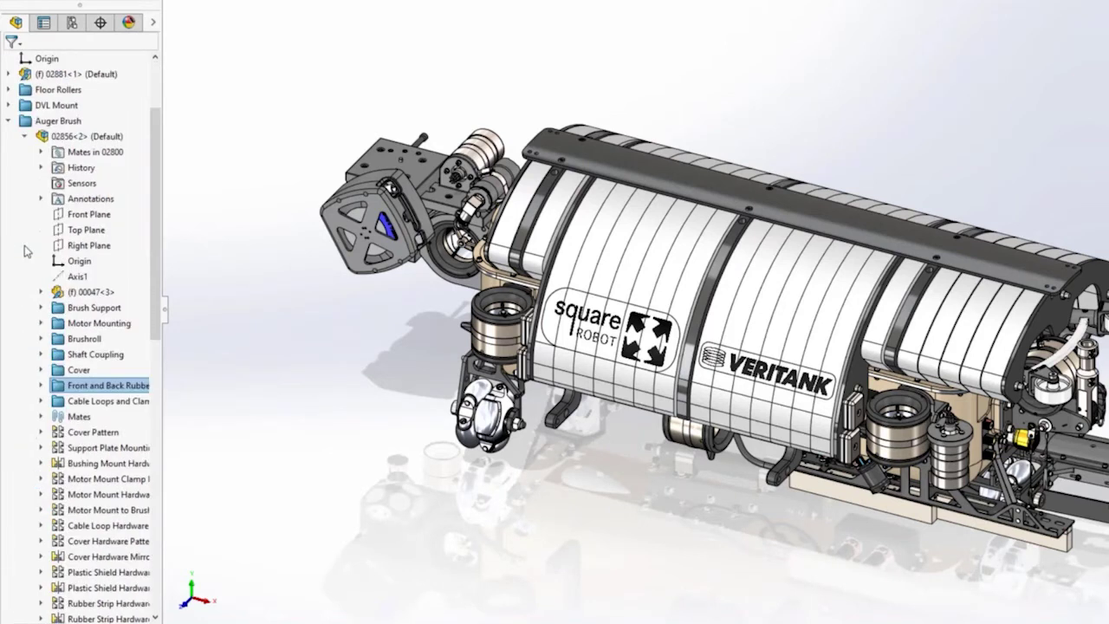
{"action": "left_click", "coordinate": [40, 338]}
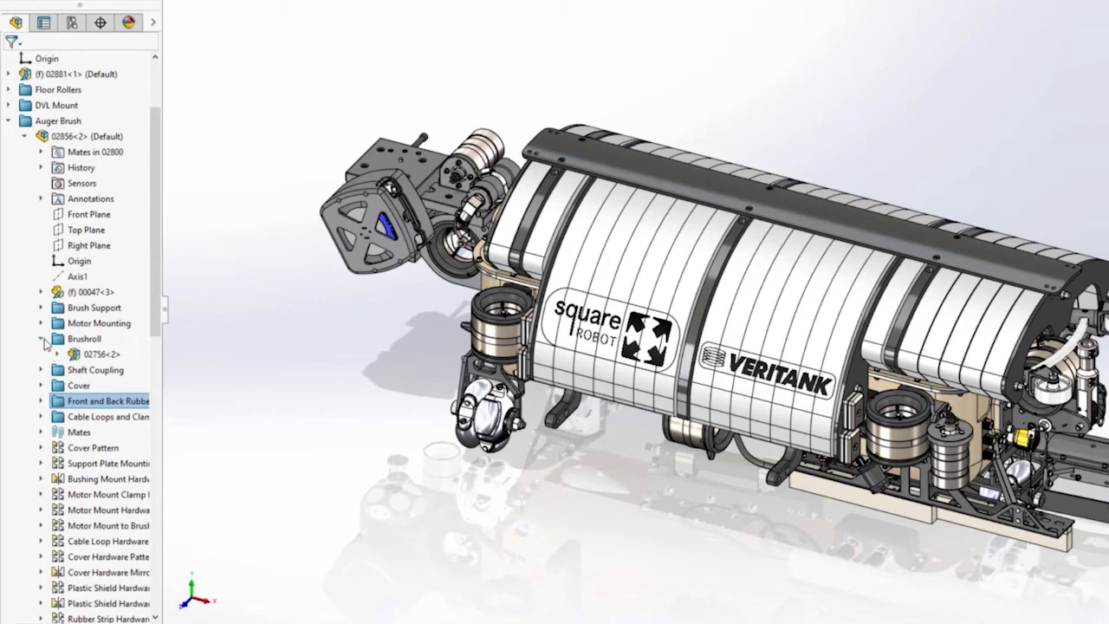
{"action": "left_click", "coordinate": [57, 355]}
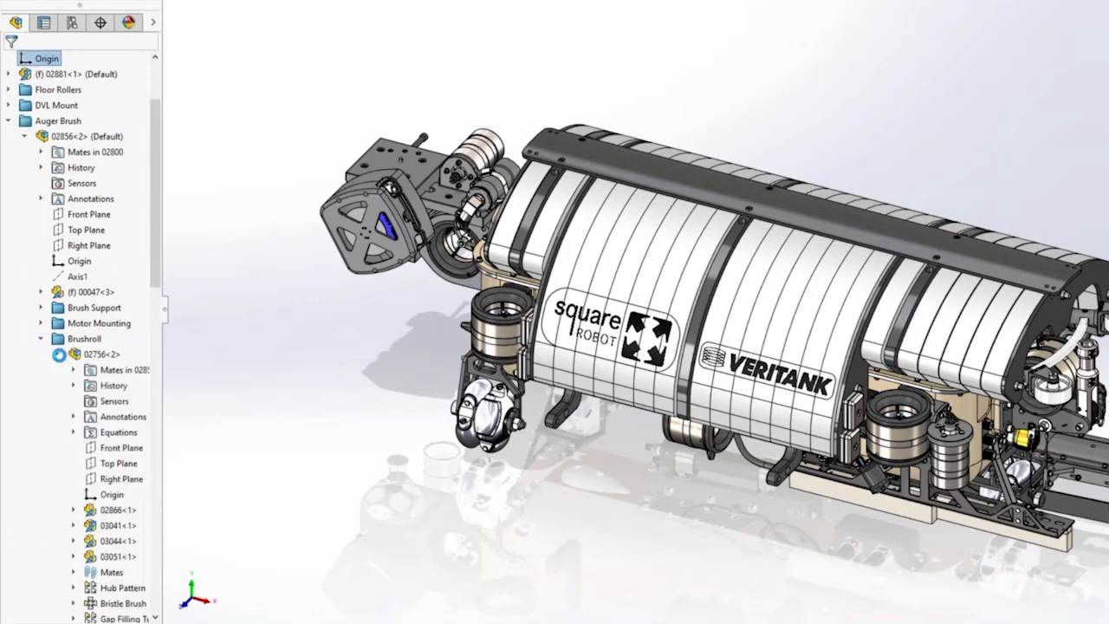
{"action": "left_click", "coordinate": [41, 339]}
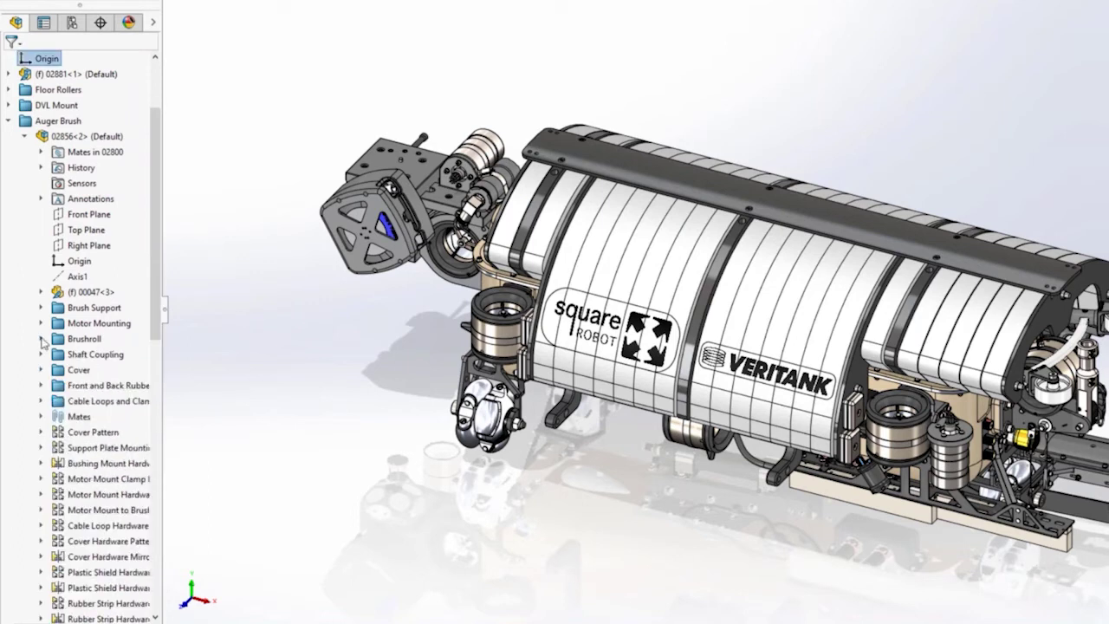
{"action": "left_click", "coordinate": [25, 136]}
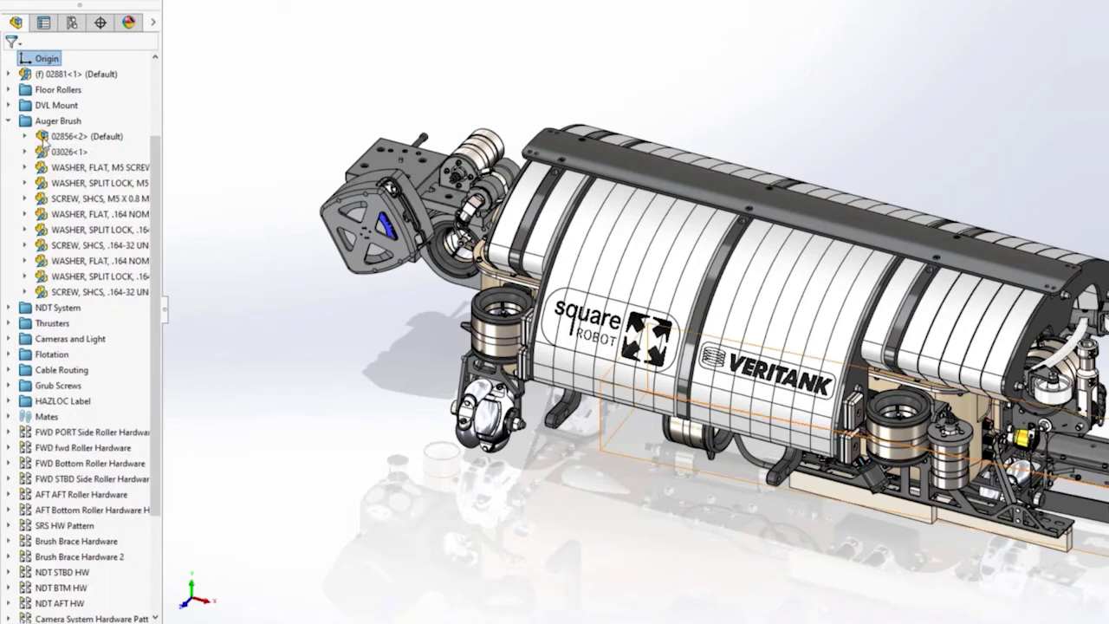
Open subassembly 02856 in its own window and inspect its Brushroll folder through 02756 down to 03041
{"action": "left_click", "coordinate": [48, 137]}
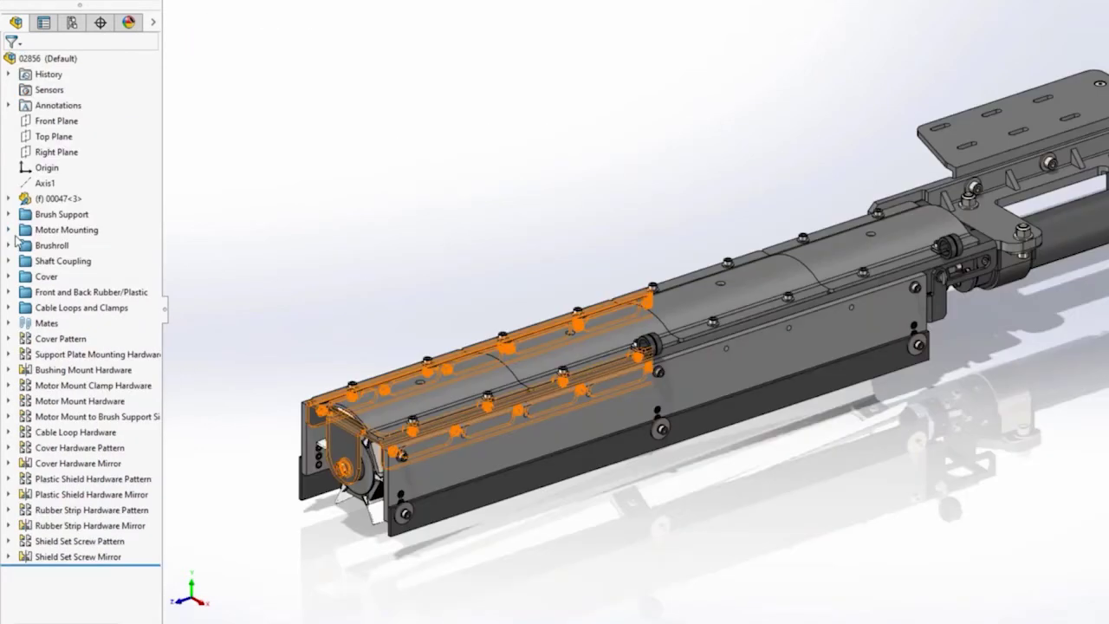
{"action": "left_click", "coordinate": [10, 245]}
{"action": "left_click", "coordinate": [25, 261]}
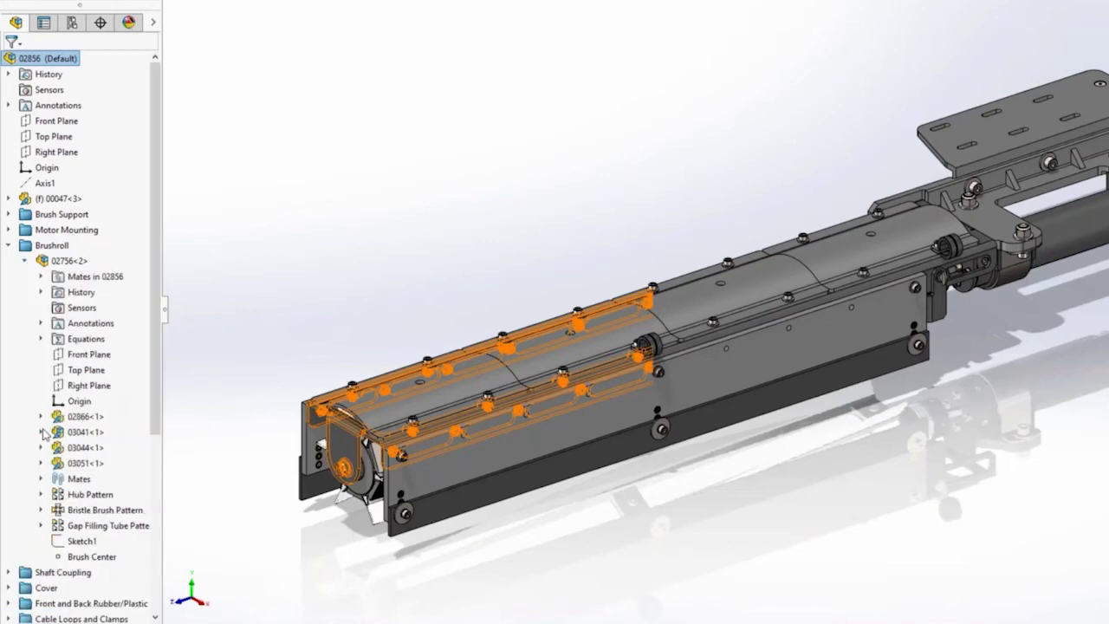
{"action": "left_click", "coordinate": [41, 431]}
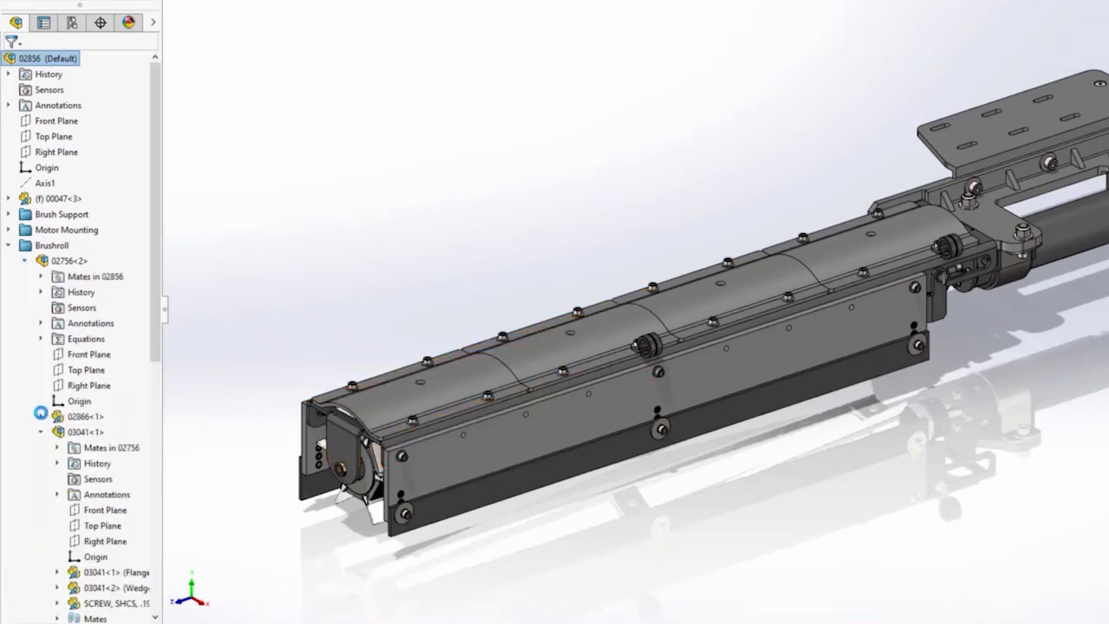
{"action": "left_click", "coordinate": [40, 416]}
{"action": "left_click", "coordinate": [41, 417]}
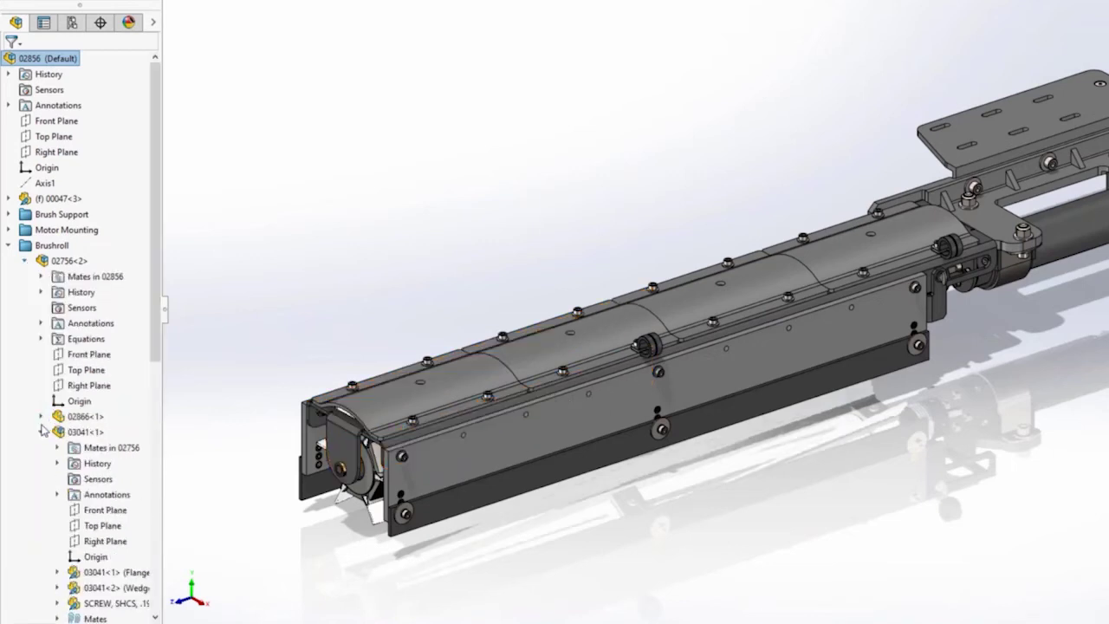
{"action": "left_click", "coordinate": [41, 431]}
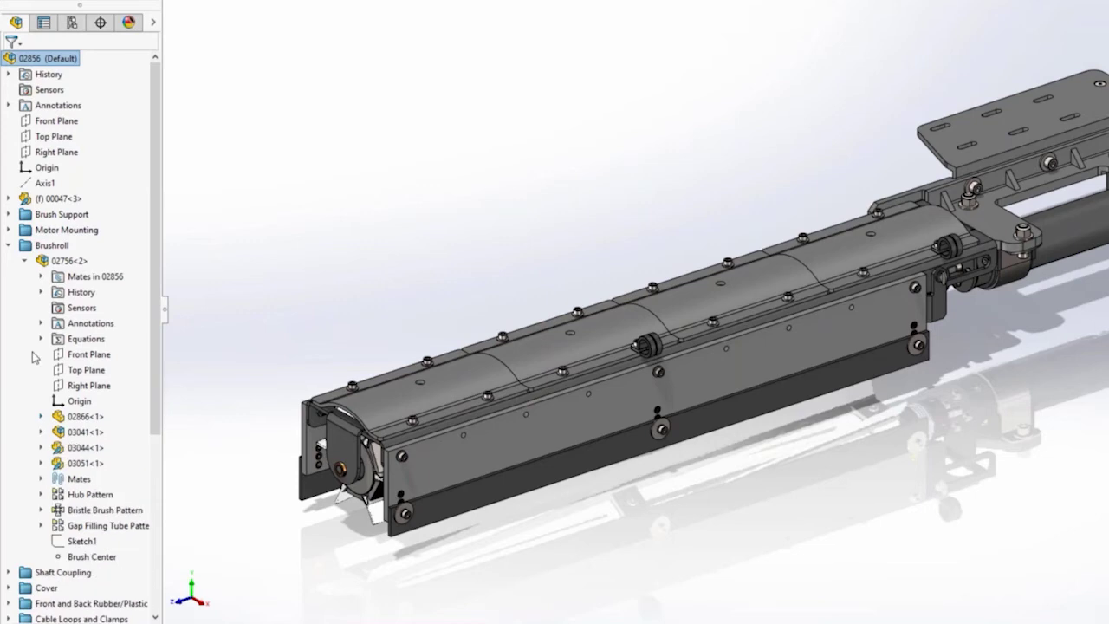
{"action": "left_click", "coordinate": [8, 245]}
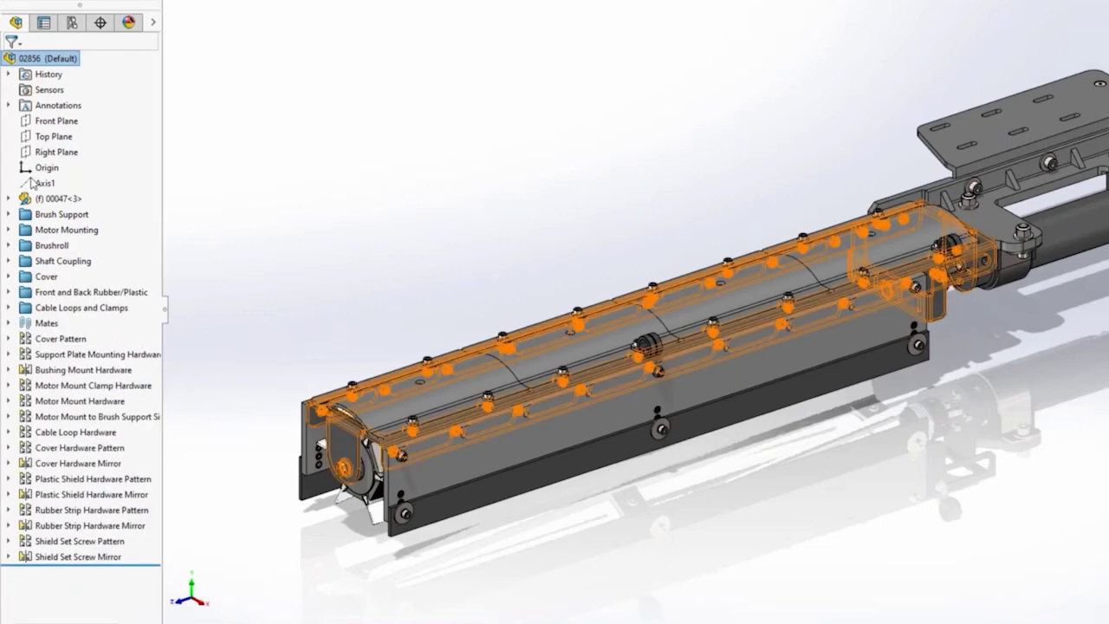
Activate the No Hardware configuration of 02856, then return to the Default configuration
{"action": "left_click", "coordinate": [72, 24]}
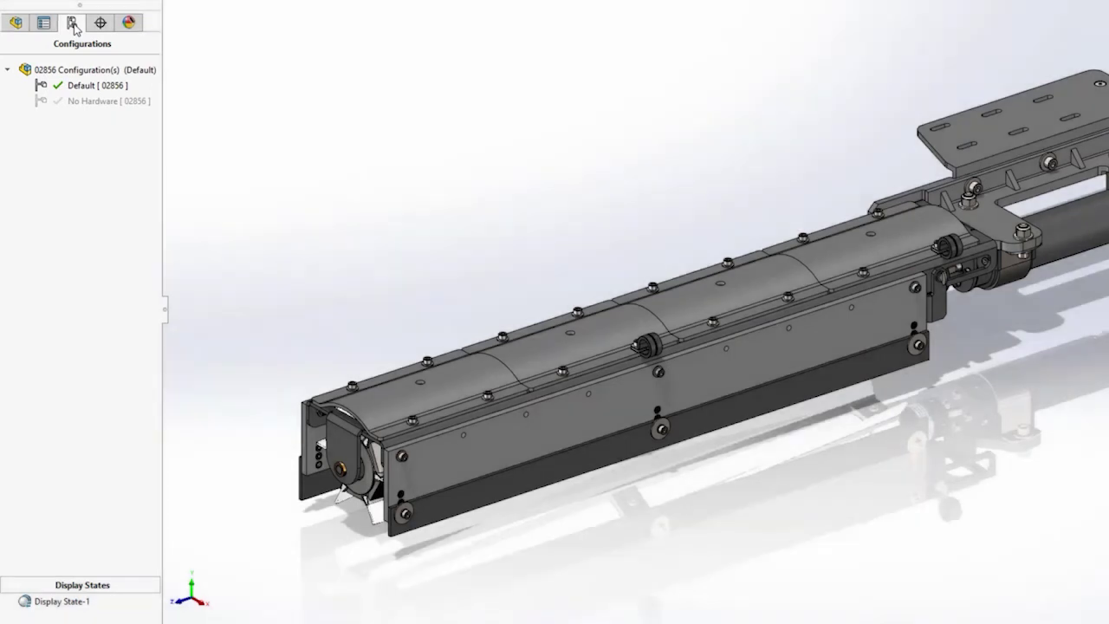
{"action": "double_click", "coordinate": [86, 99]}
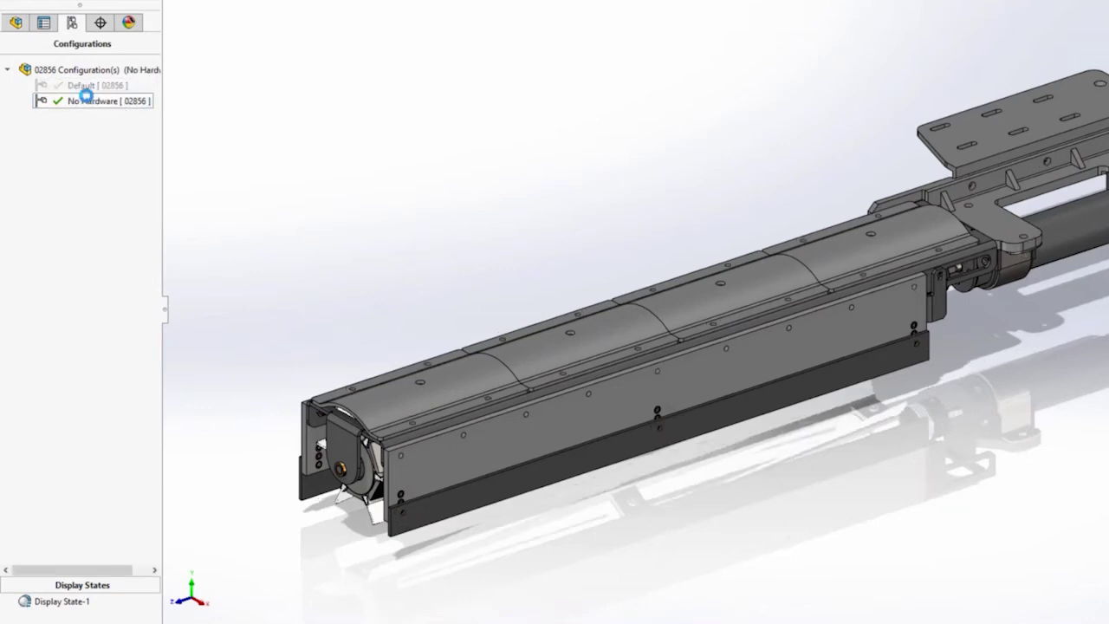
{"action": "left_click", "coordinate": [87, 86]}
{"action": "double_click", "coordinate": [87, 85]}
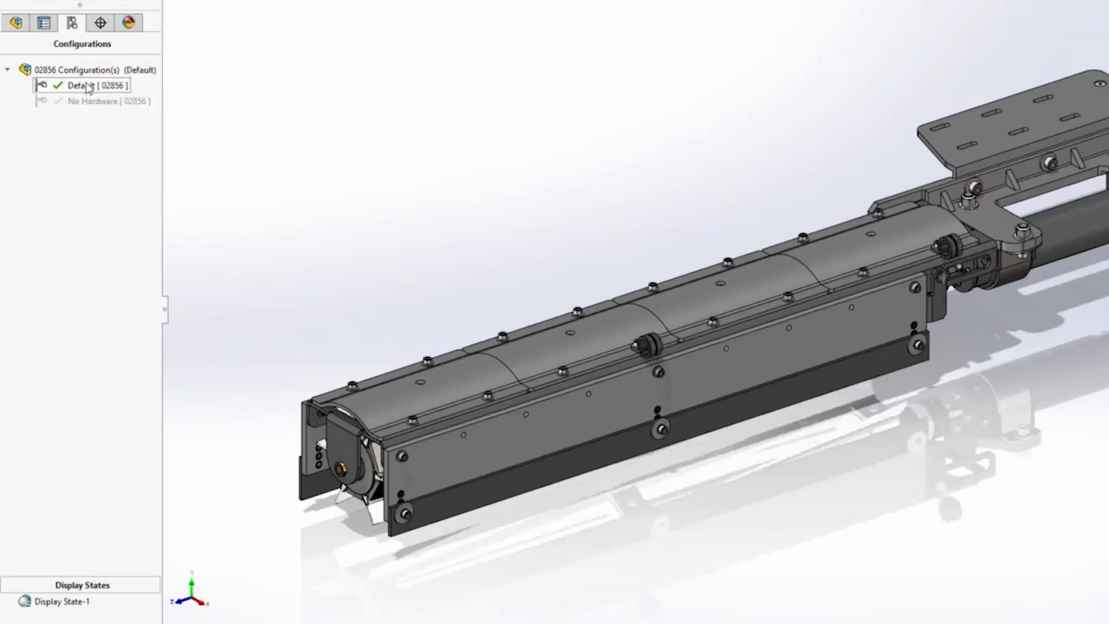
Resolve the lightweight components of the whole 02856 assembly
{"action": "left_click", "coordinate": [15, 22]}
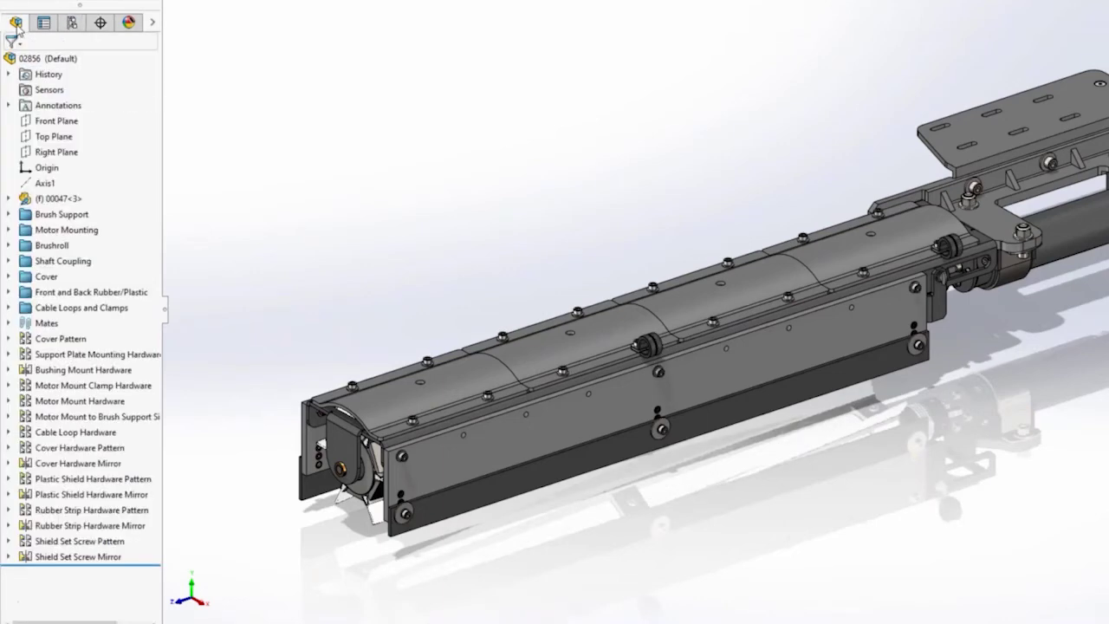
{"action": "right_click", "coordinate": [48, 61]}
{"action": "left_click", "coordinate": [124, 255]}
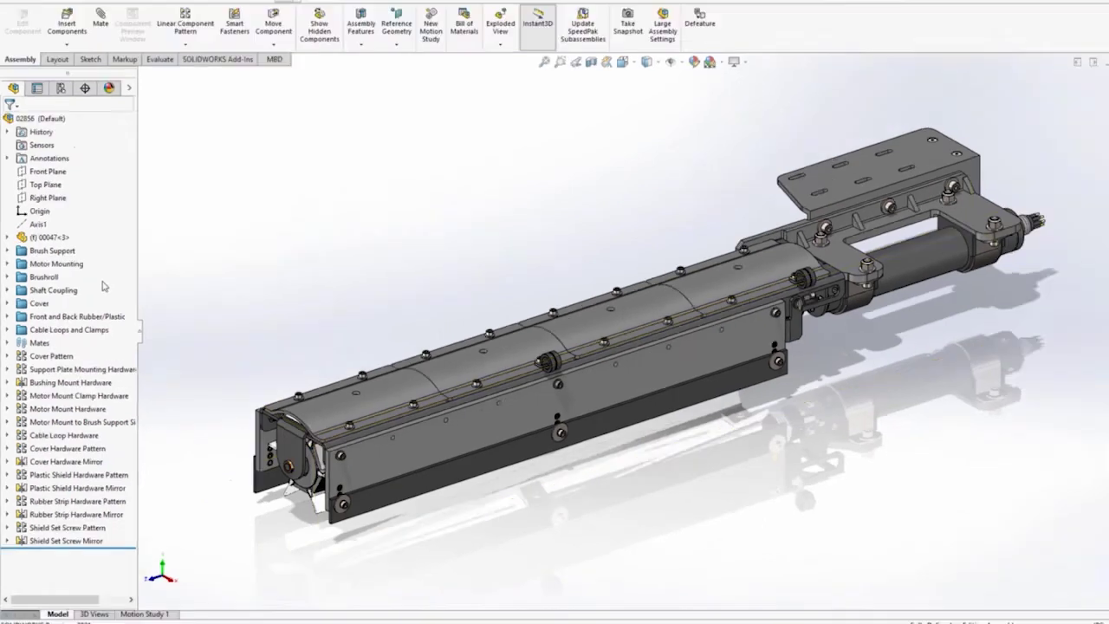
Run Performance Evaluation on 02856, collapse the Display Performance details and review the Rebuild Performance details
{"action": "left_click", "coordinate": [154, 74]}
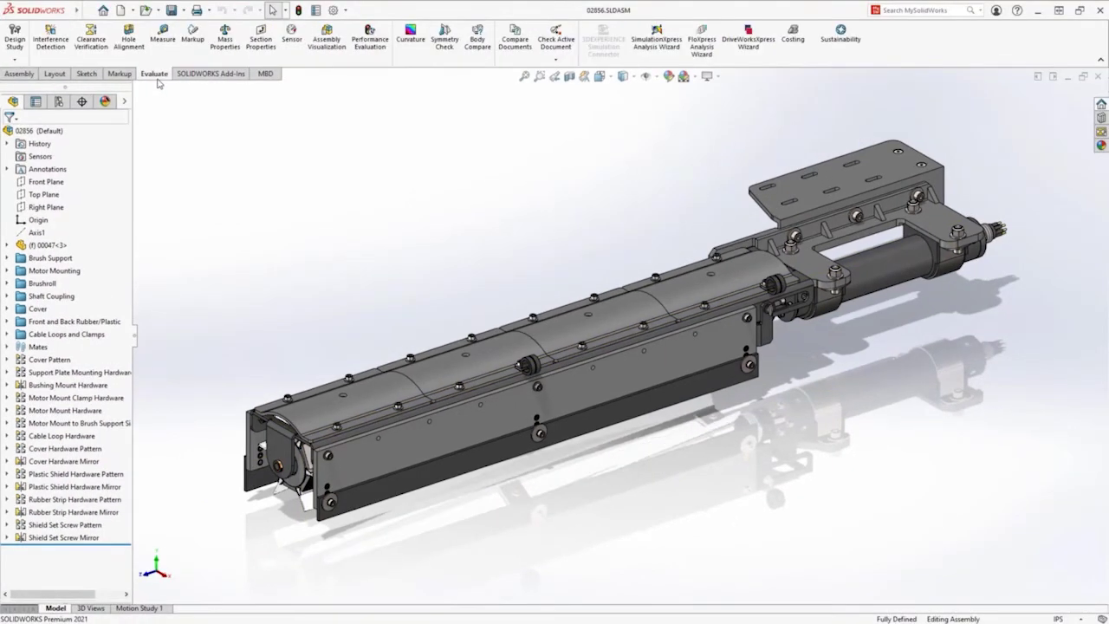
{"action": "left_click", "coordinate": [369, 39]}
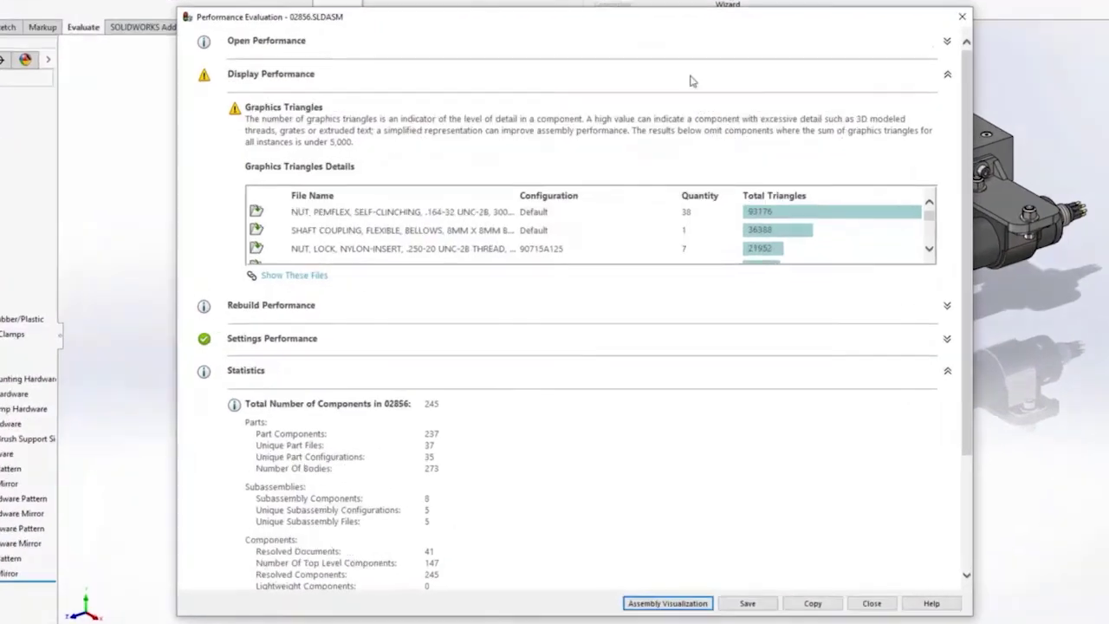
{"action": "left_click", "coordinate": [947, 75]}
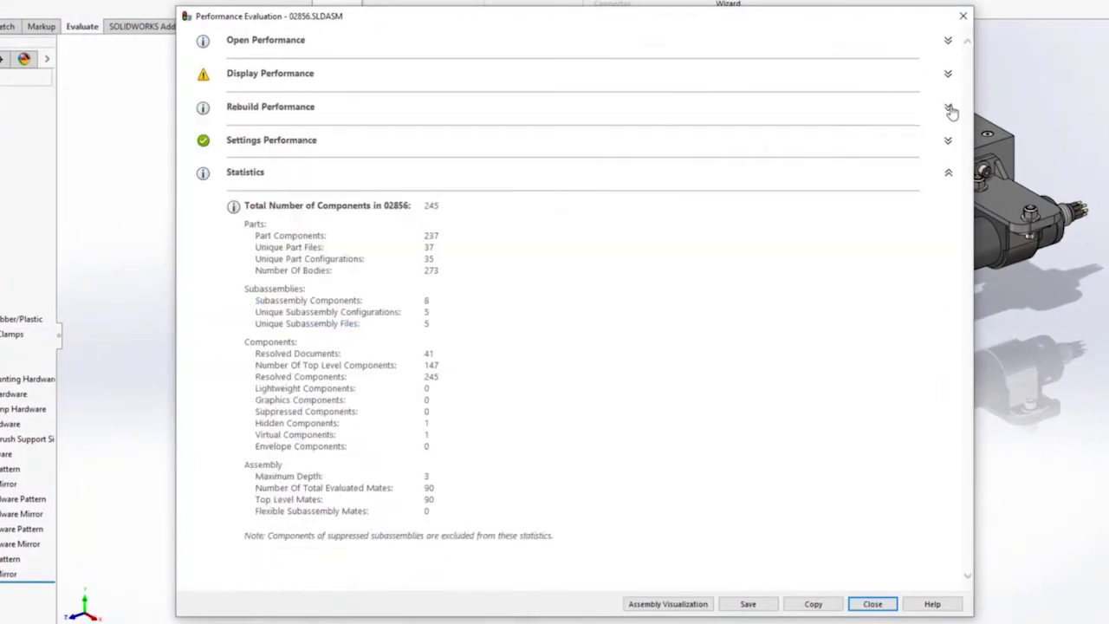
{"action": "left_click", "coordinate": [948, 109]}
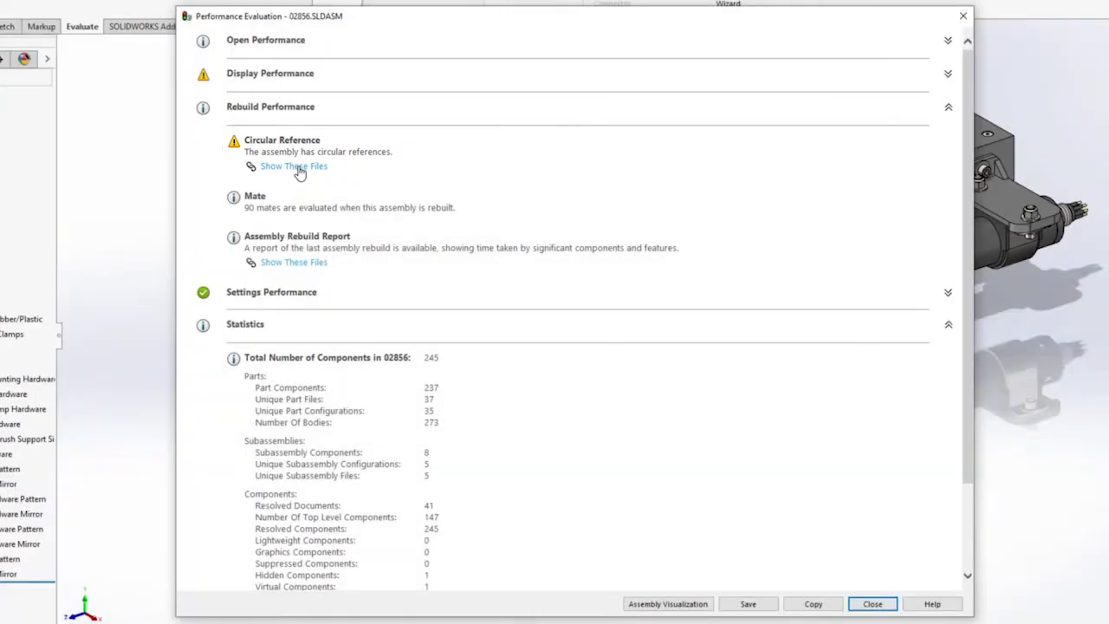
Review the circular reference list between the hole features of 02864 and 03024, then close the list and the Performance Evaluation
{"action": "left_click", "coordinate": [295, 166]}
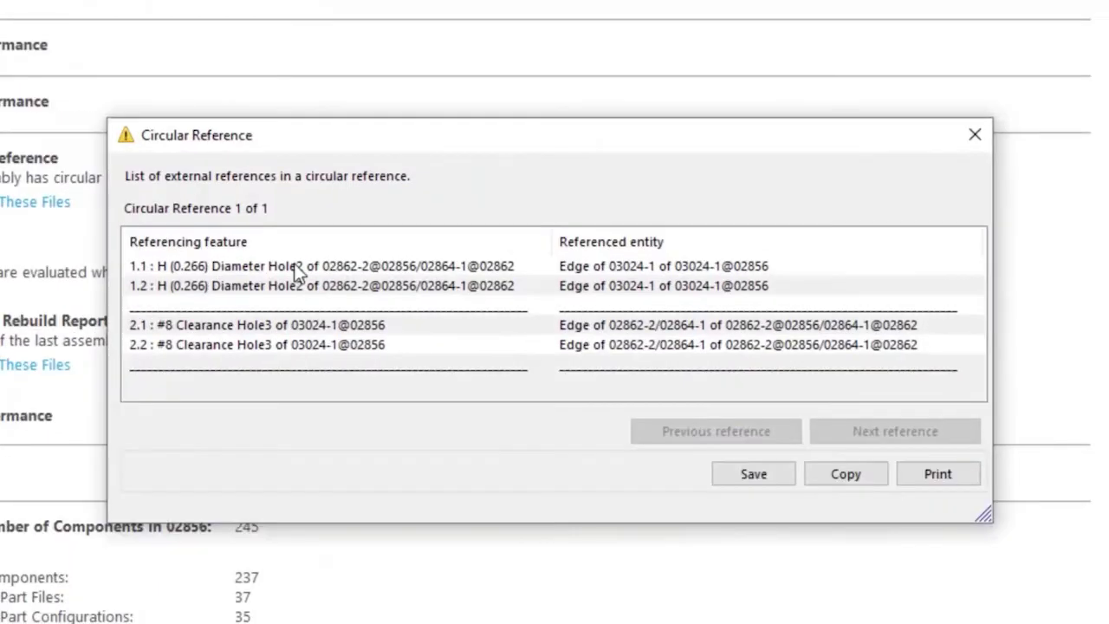
{"action": "left_click", "coordinate": [296, 285]}
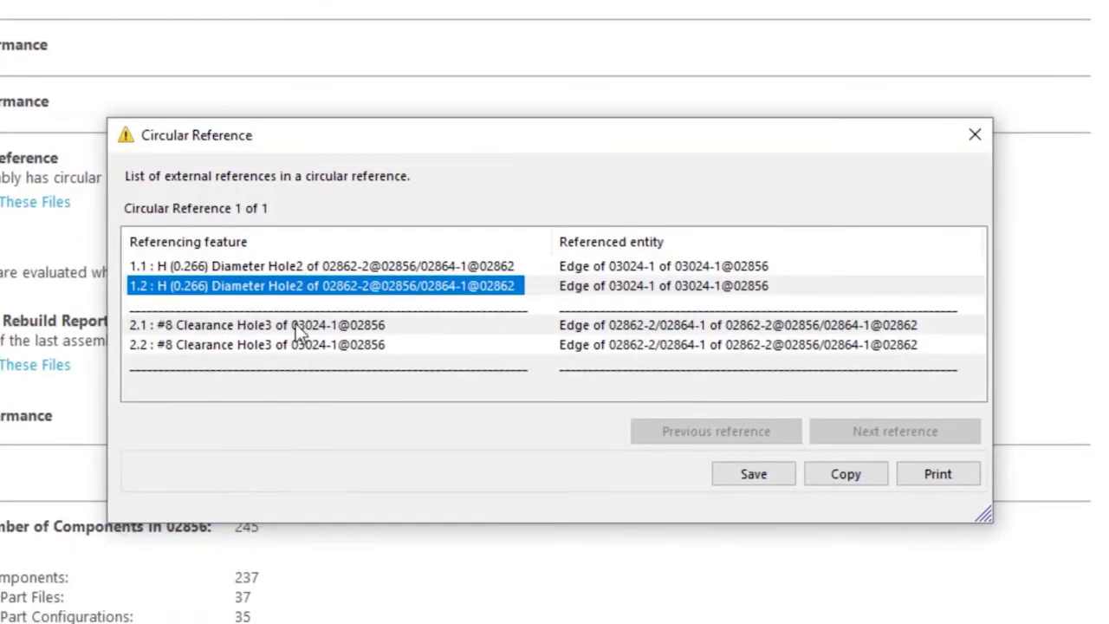
{"action": "left_click", "coordinate": [293, 346]}
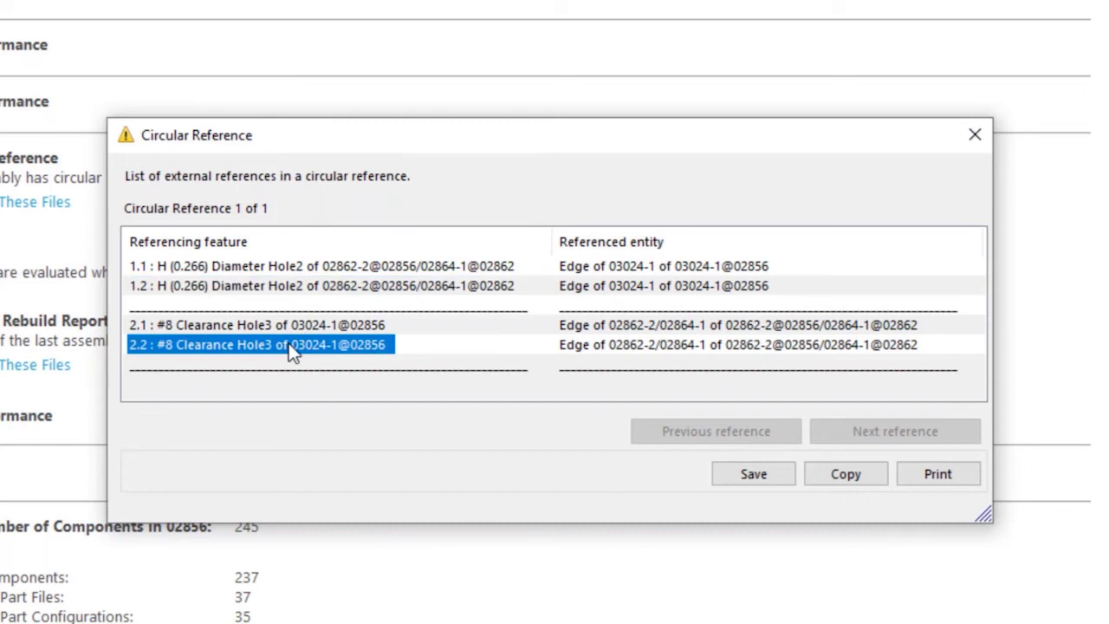
{"action": "left_click", "coordinate": [969, 141]}
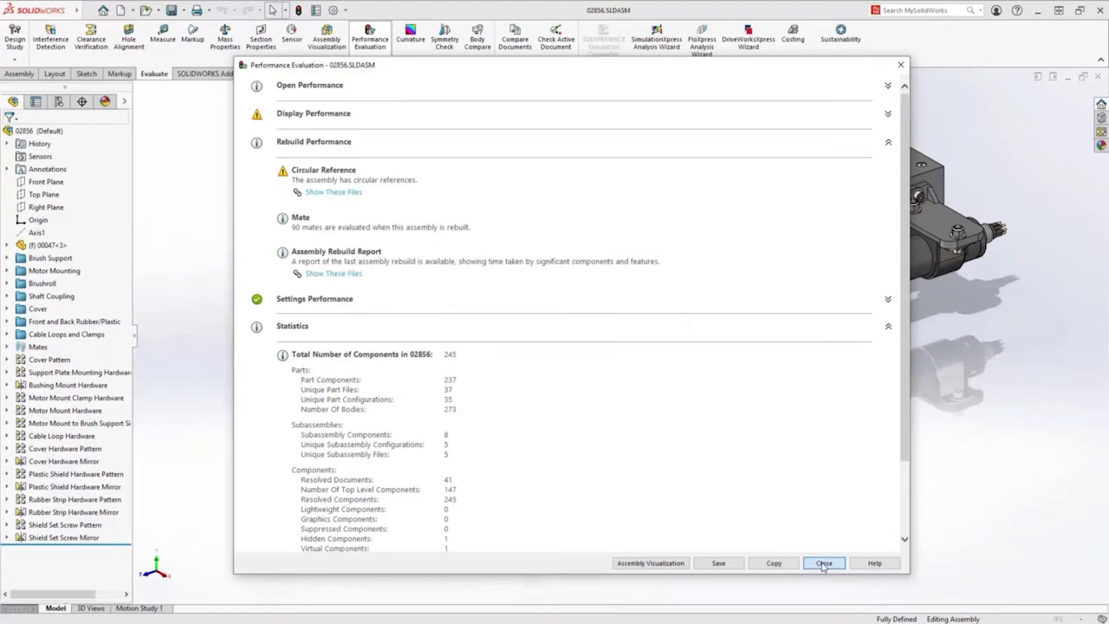
{"action": "left_click", "coordinate": [823, 563]}
Switch to the saved Circular Reference view and isolate parts 02864 and 03024
{"action": "left_click", "coordinate": [600, 76]}
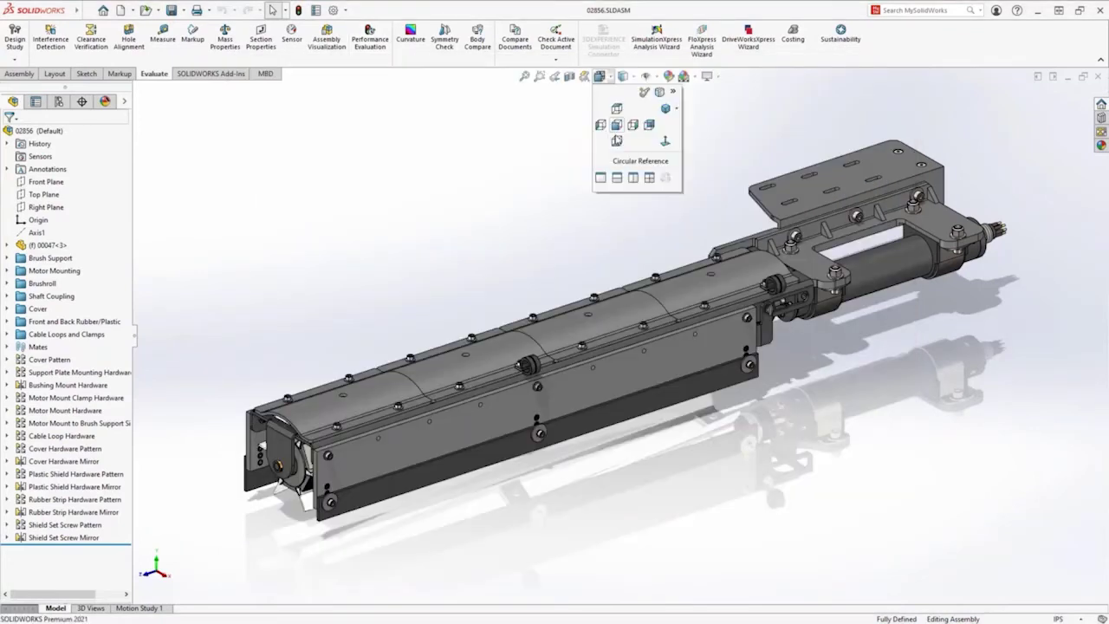
{"action": "left_click", "coordinate": [640, 160]}
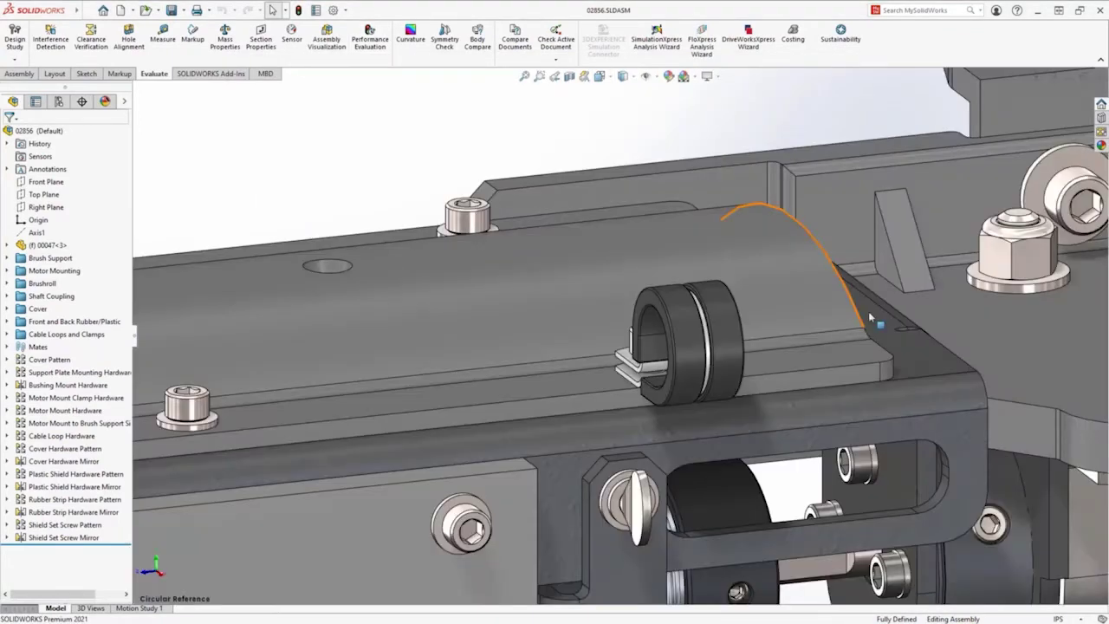
{"action": "left_click", "coordinate": [870, 317]}
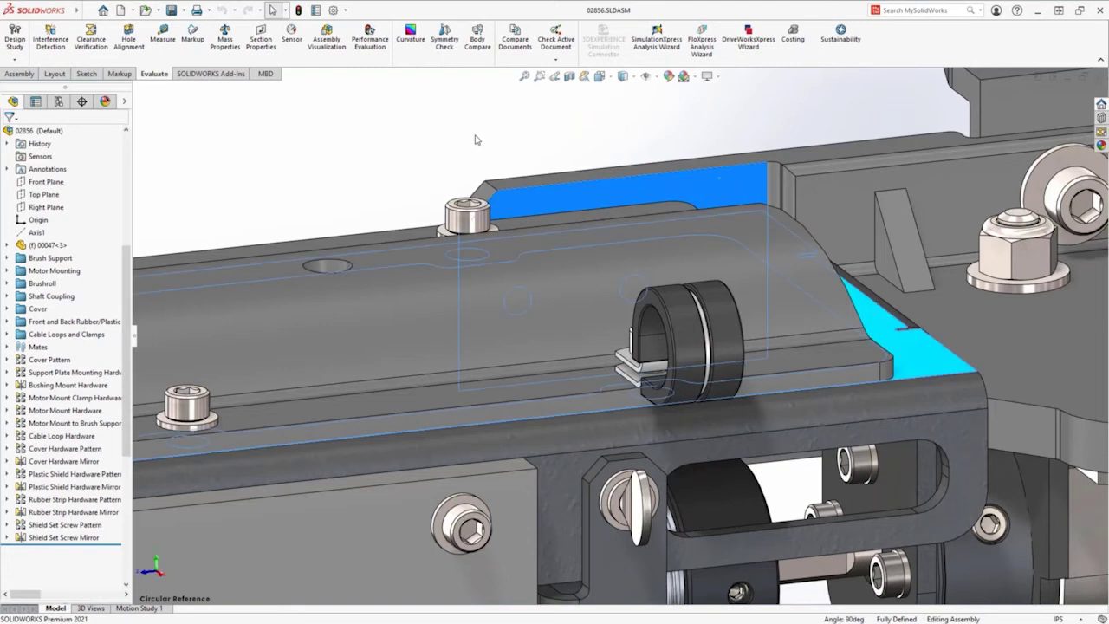
{"action": "left_click", "coordinate": [501, 227]}
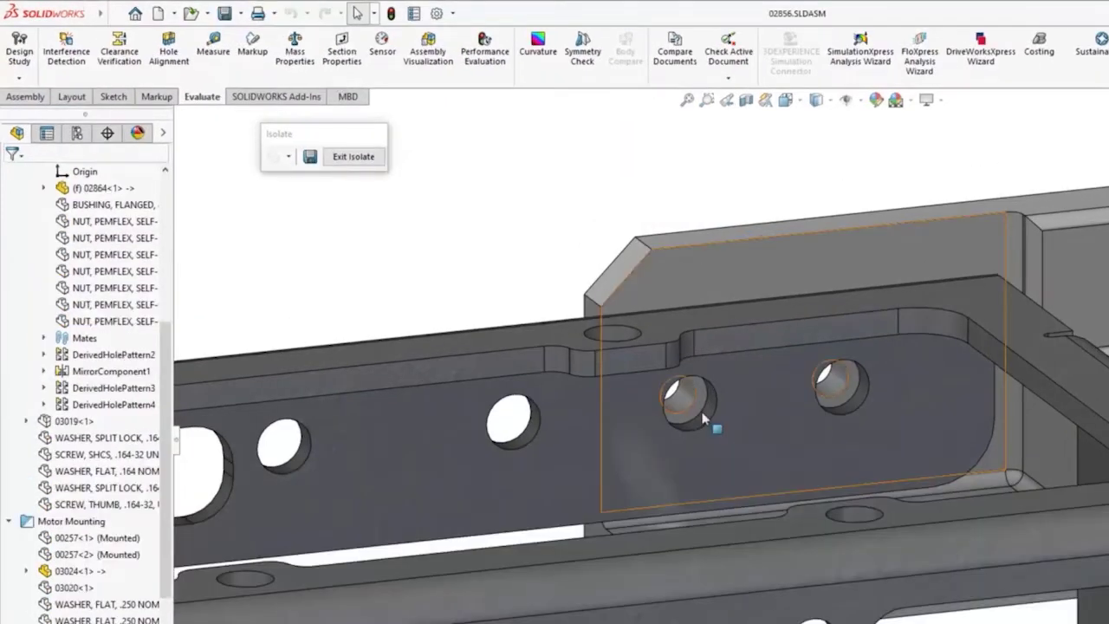
Open the H (0.266) Diameter Hole2 feature of 02864, inspect the external concentric relations in its position sketch, and cancel the edit
{"action": "left_click", "coordinate": [703, 418]}
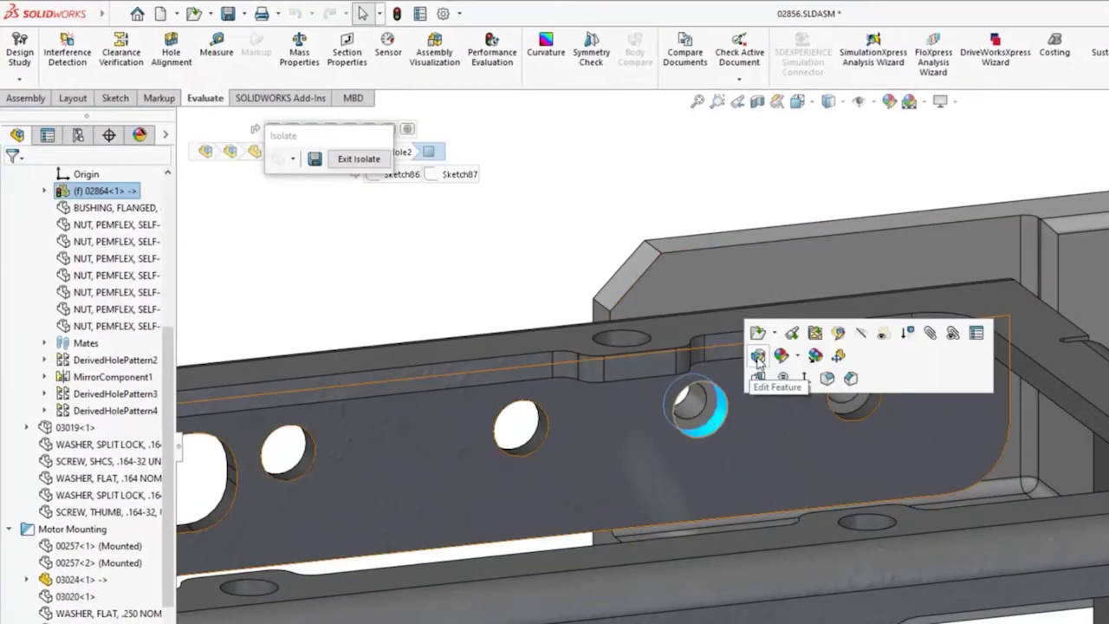
{"action": "left_click", "coordinate": [758, 357]}
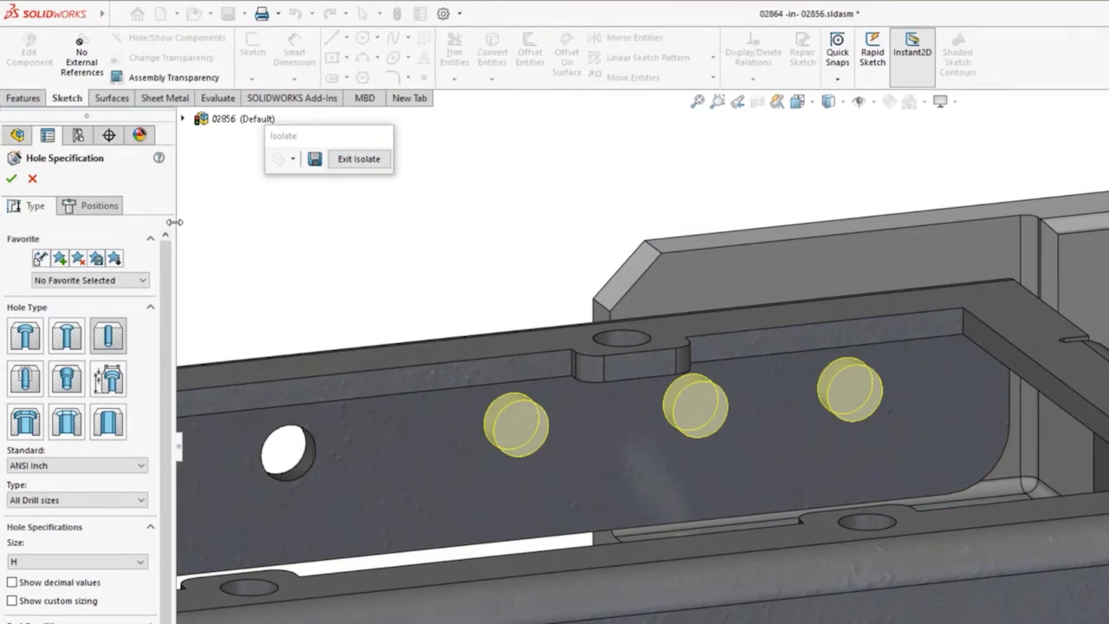
{"action": "left_click", "coordinate": [97, 207]}
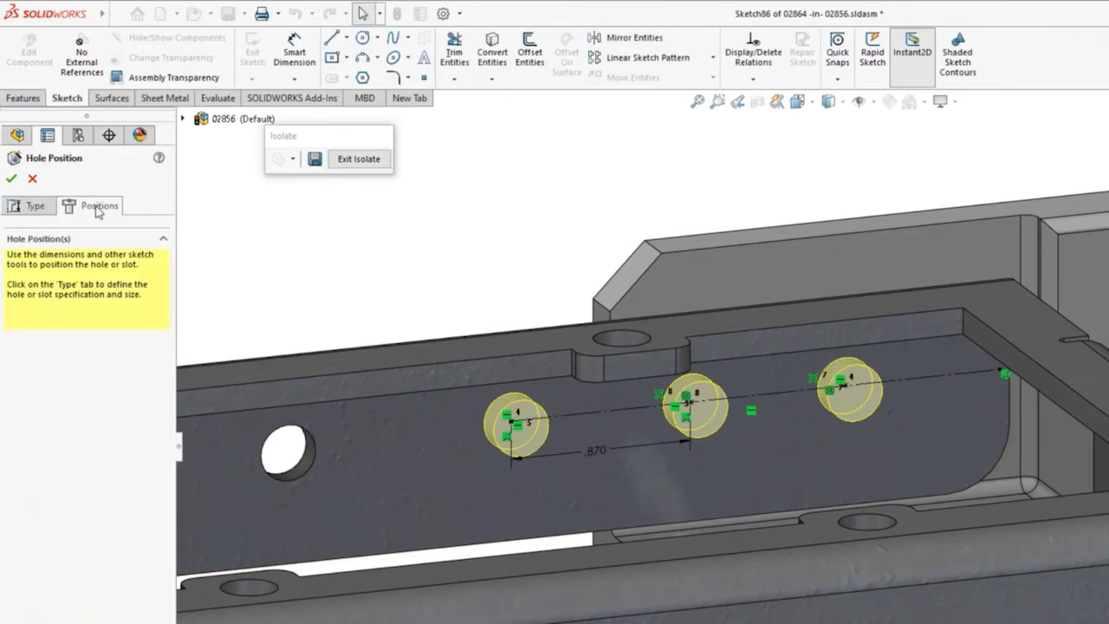
{"action": "left_click", "coordinate": [747, 59]}
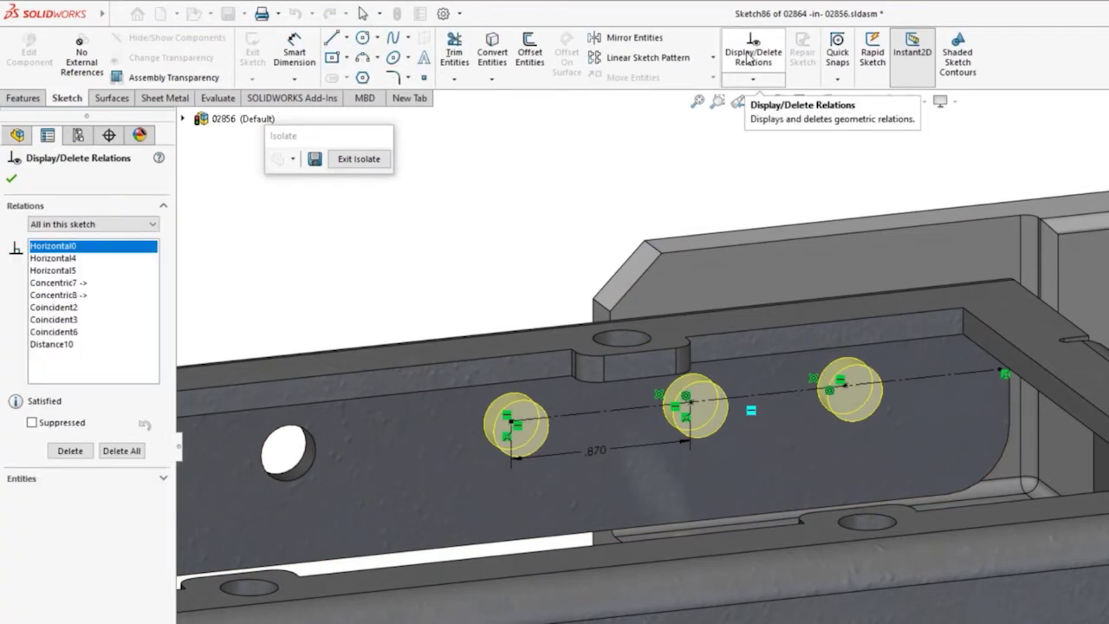
{"action": "left_click", "coordinate": [61, 282]}
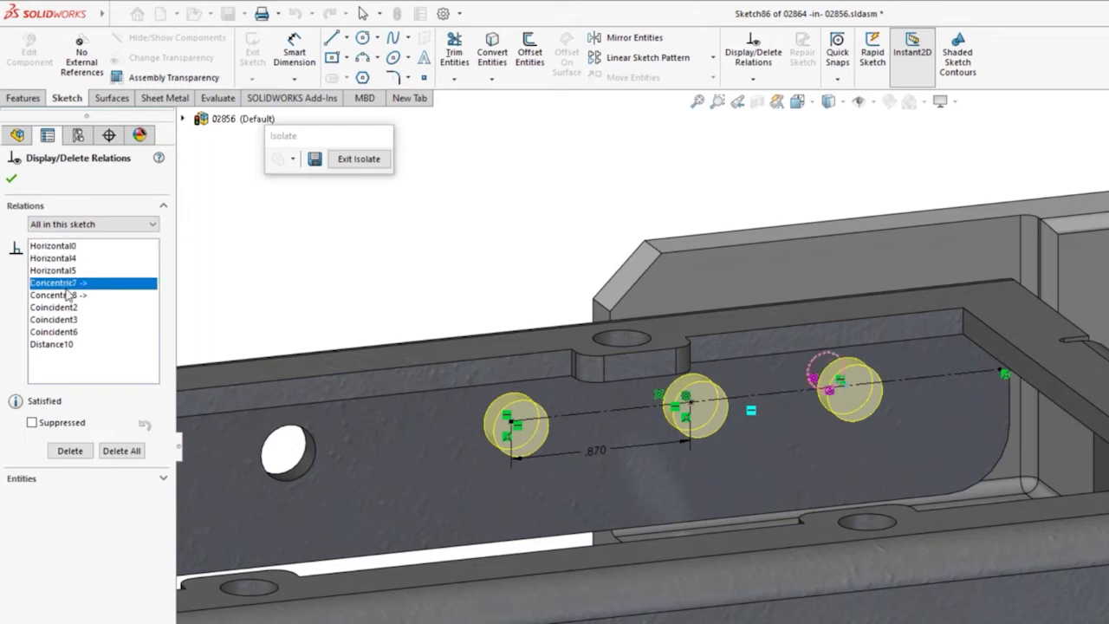
{"action": "left_click", "coordinate": [65, 295]}
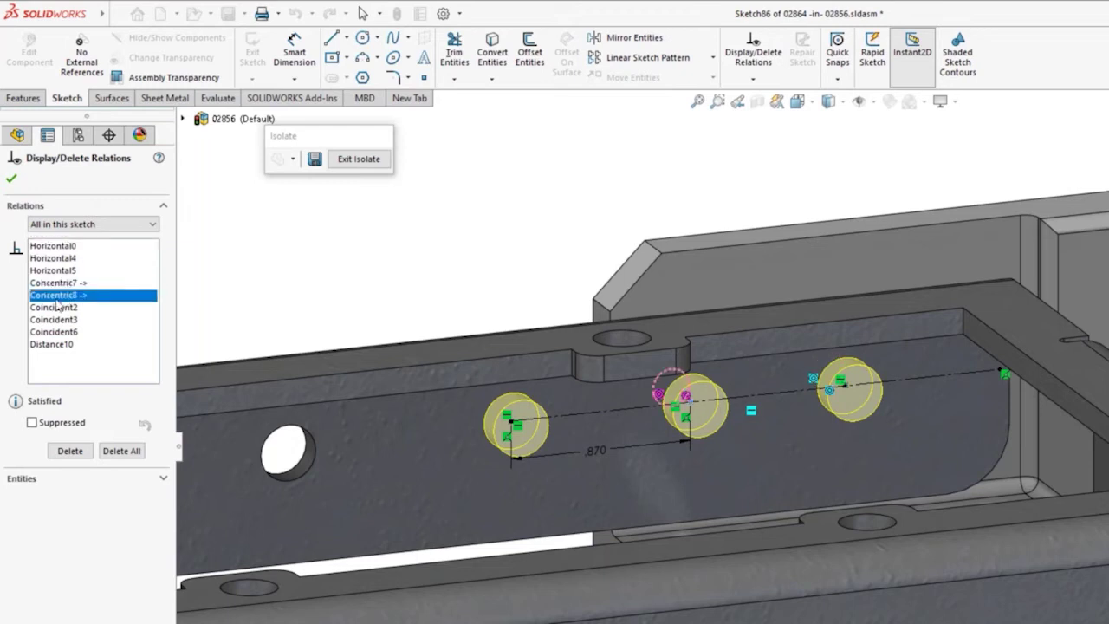
{"action": "left_click", "coordinate": [12, 179]}
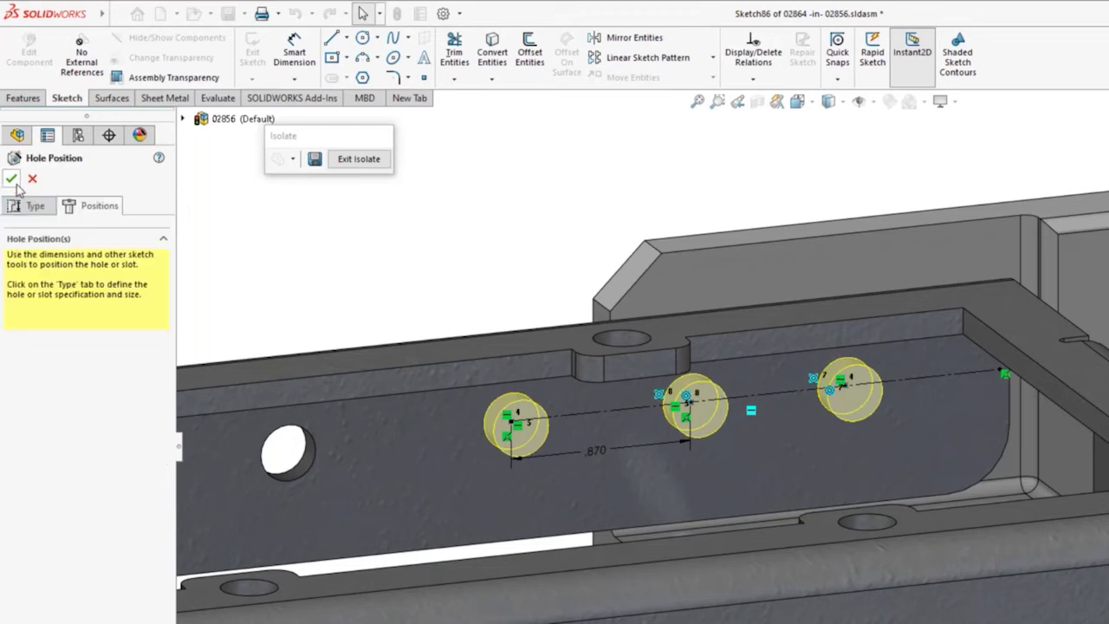
{"action": "left_click", "coordinate": [32, 179]}
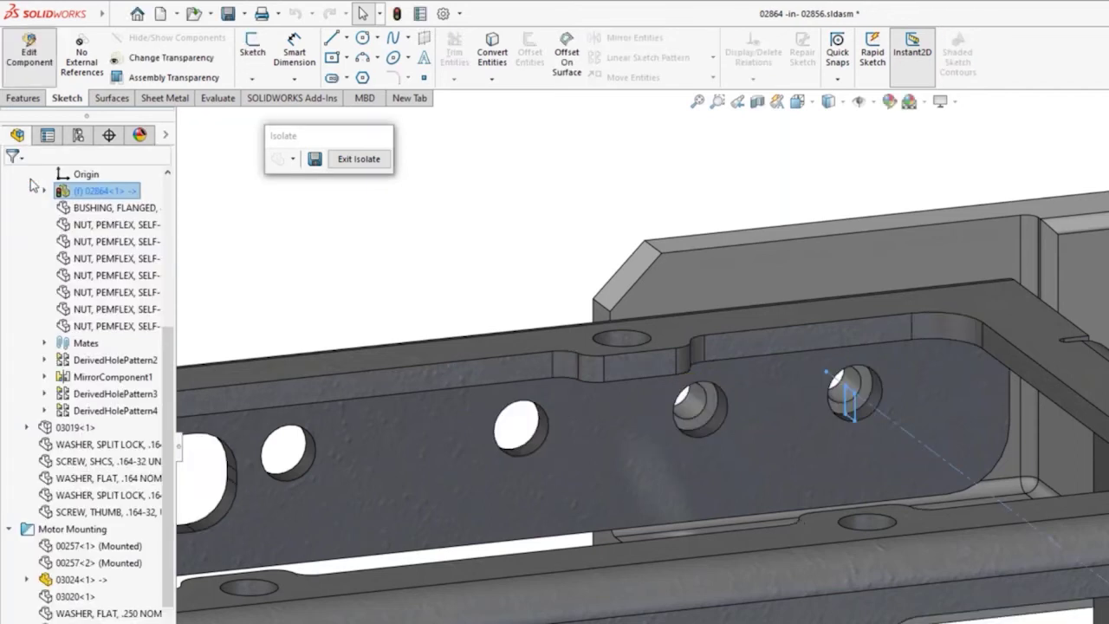
{"action": "left_click", "coordinate": [30, 180]}
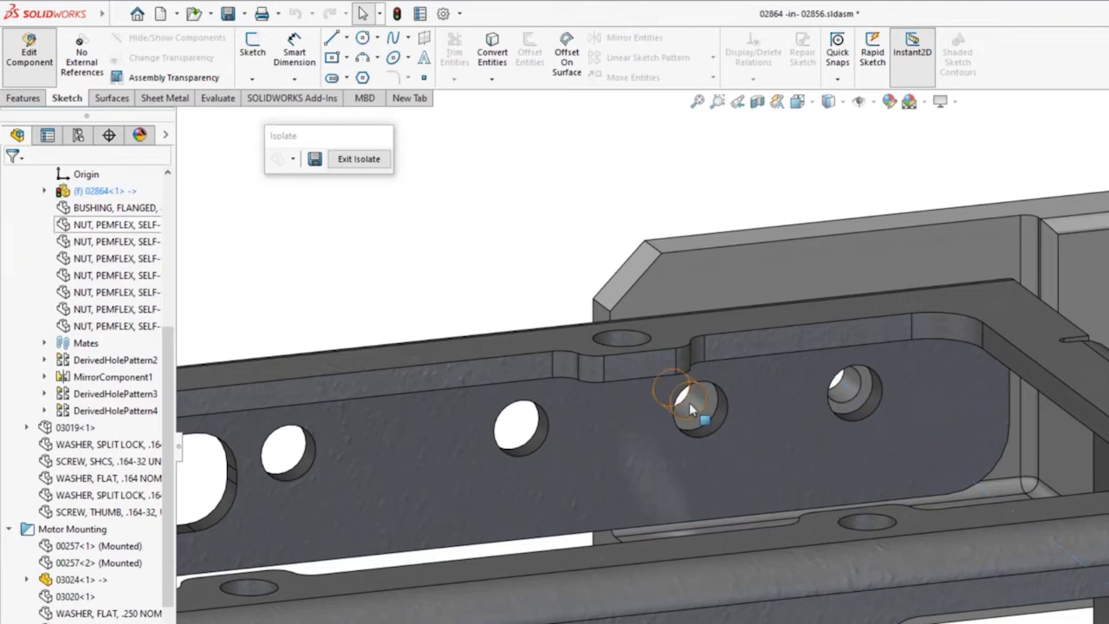
Edit the position sketch of #8 Clearance Hole3 in 03024 and delete both of its external concentric relations
{"action": "left_click", "coordinate": [689, 402]}
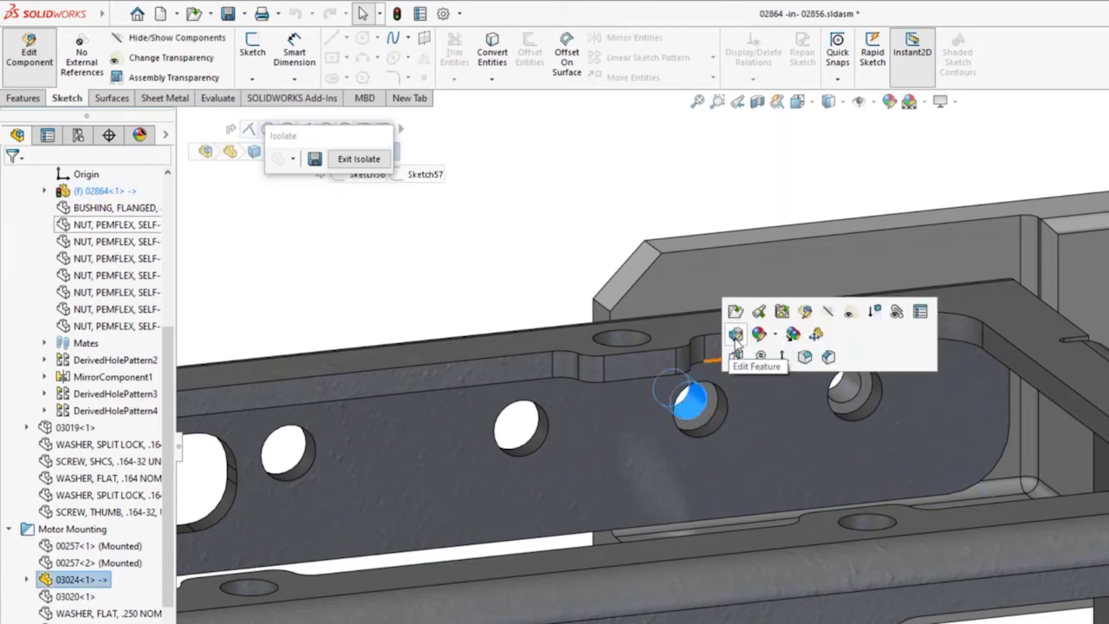
{"action": "left_click", "coordinate": [735, 336]}
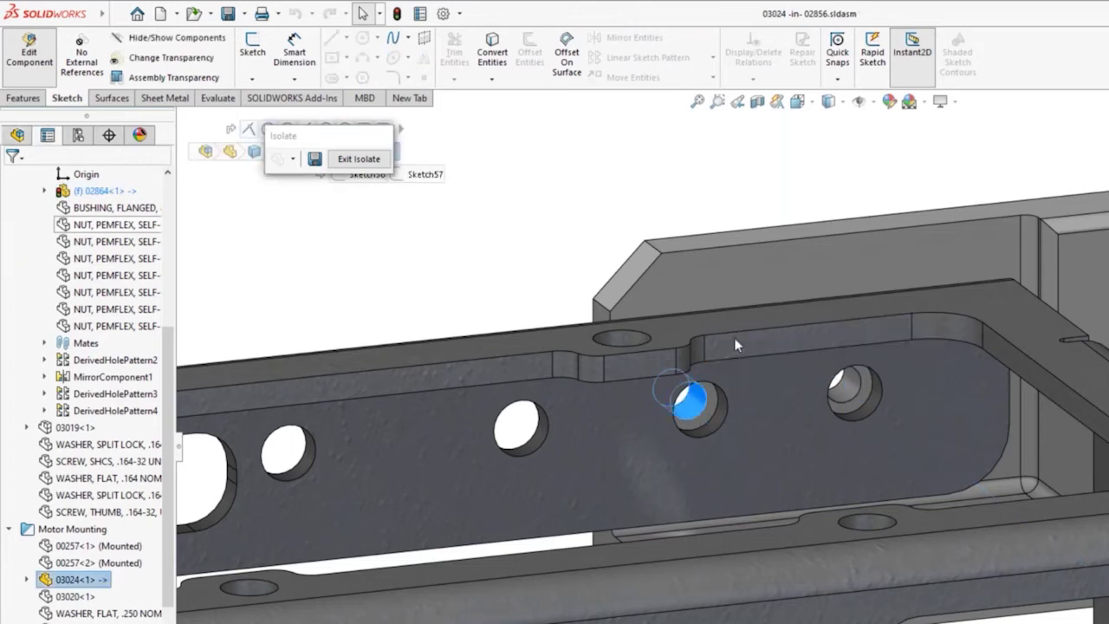
{"action": "left_click", "coordinate": [97, 206]}
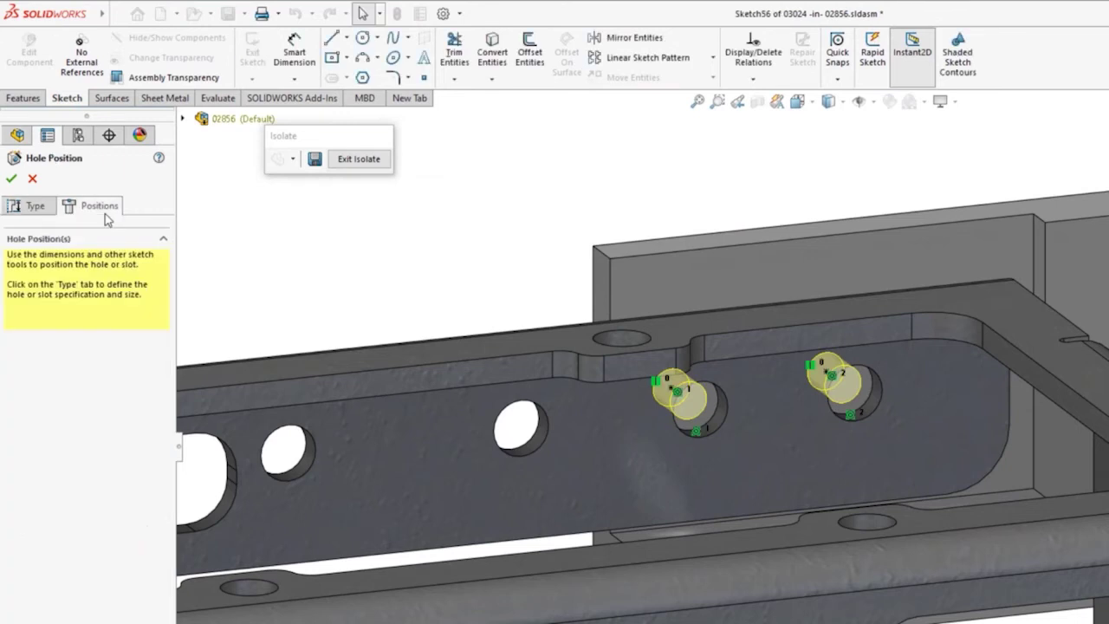
{"action": "left_click", "coordinate": [773, 68]}
{"action": "left_click", "coordinate": [72, 259]}
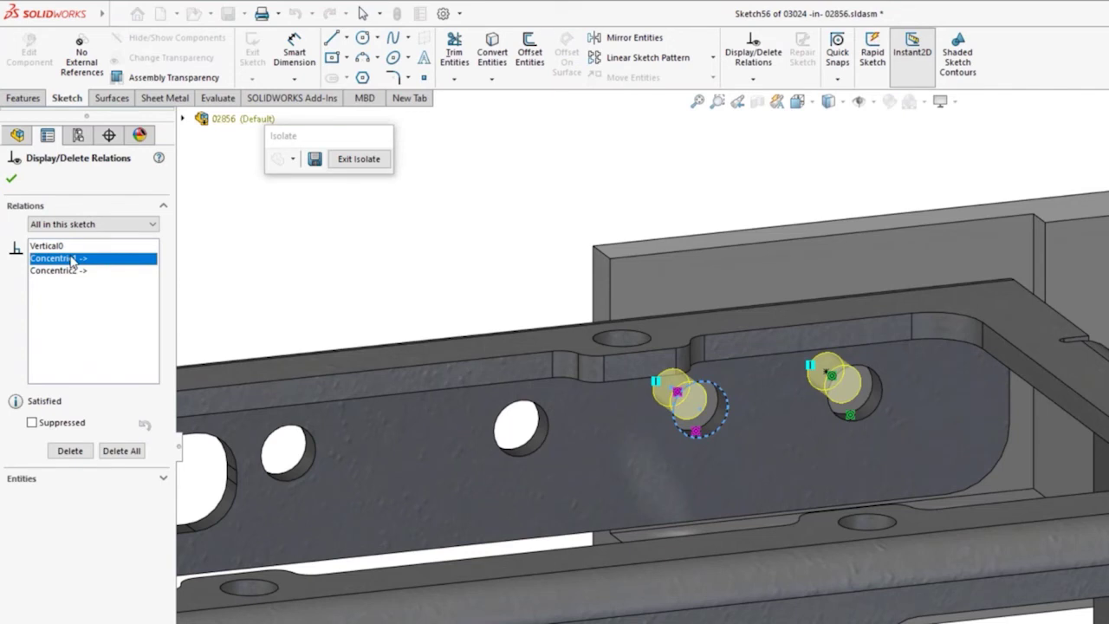
{"action": "left_click", "coordinate": [64, 271]}
{"action": "key", "text": "Delete"}
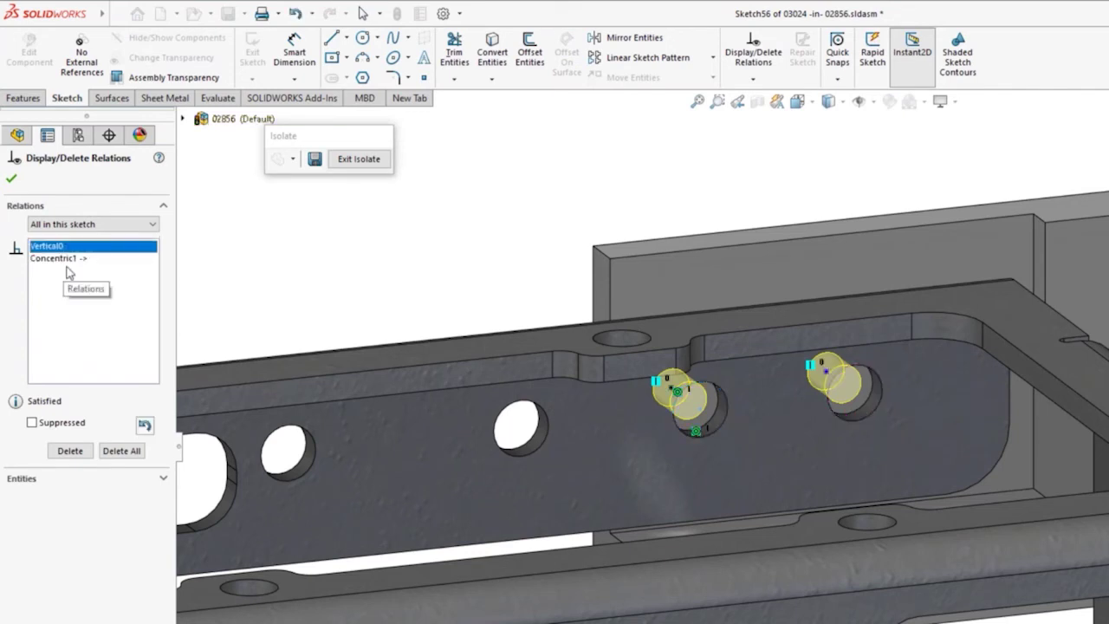
{"action": "left_click", "coordinate": [65, 258]}
{"action": "key", "text": "Delete"}
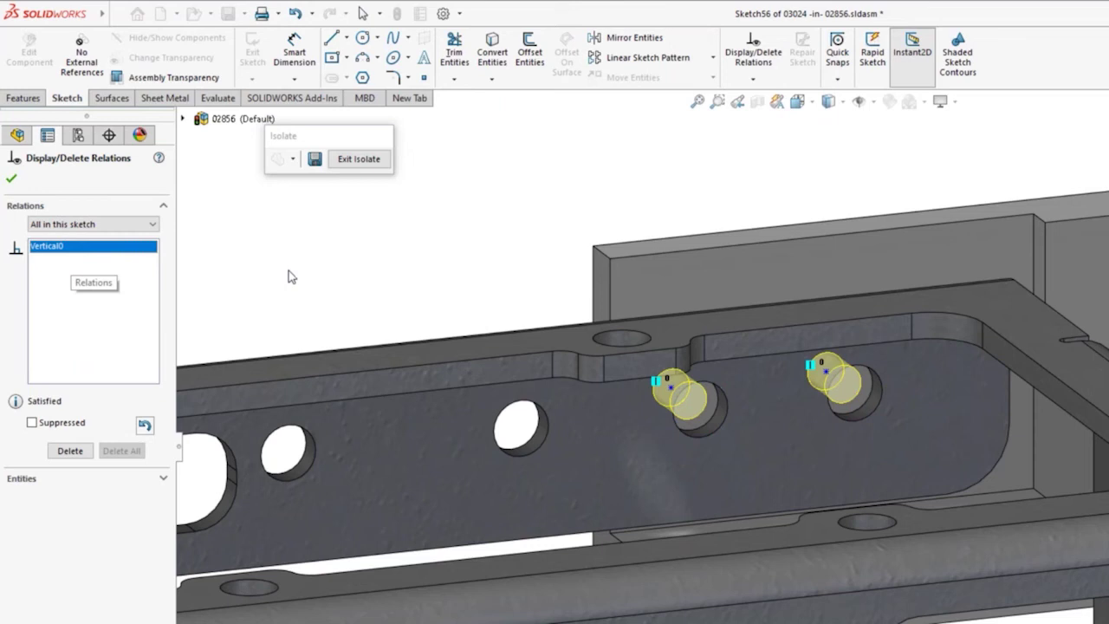
{"action": "key", "text": "Return"}
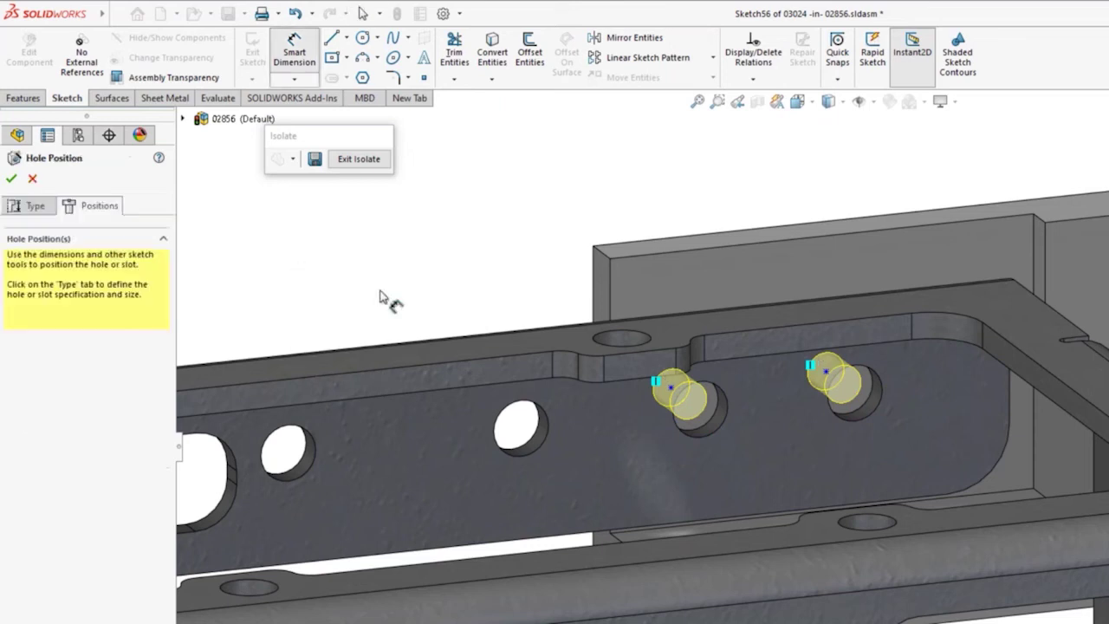
Dimension the first hole point horizontally from the end edge of 03024, and the second hole point from the first
{"action": "left_click", "coordinate": [669, 387]}
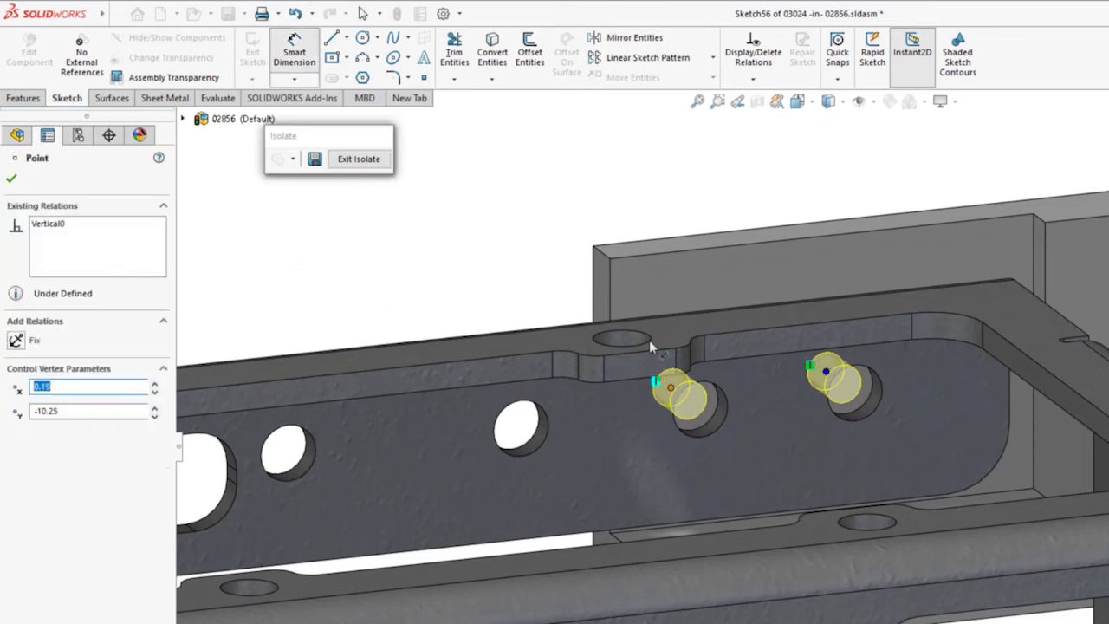
{"action": "left_click", "coordinate": [612, 299]}
{"action": "left_click", "coordinate": [633, 196]}
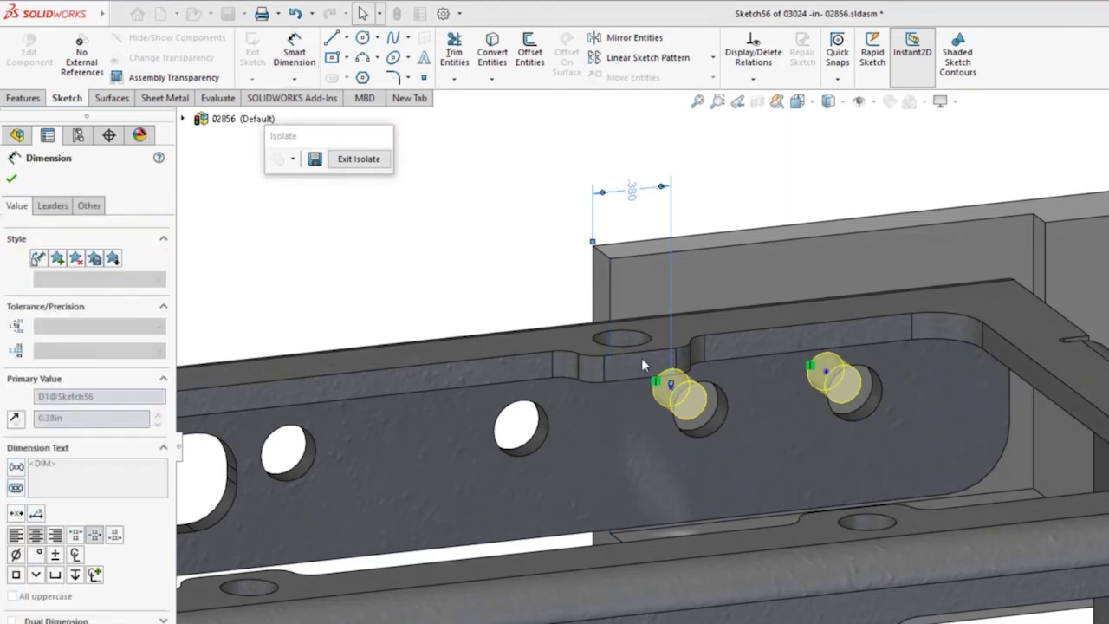
{"action": "left_click", "coordinate": [827, 374]}
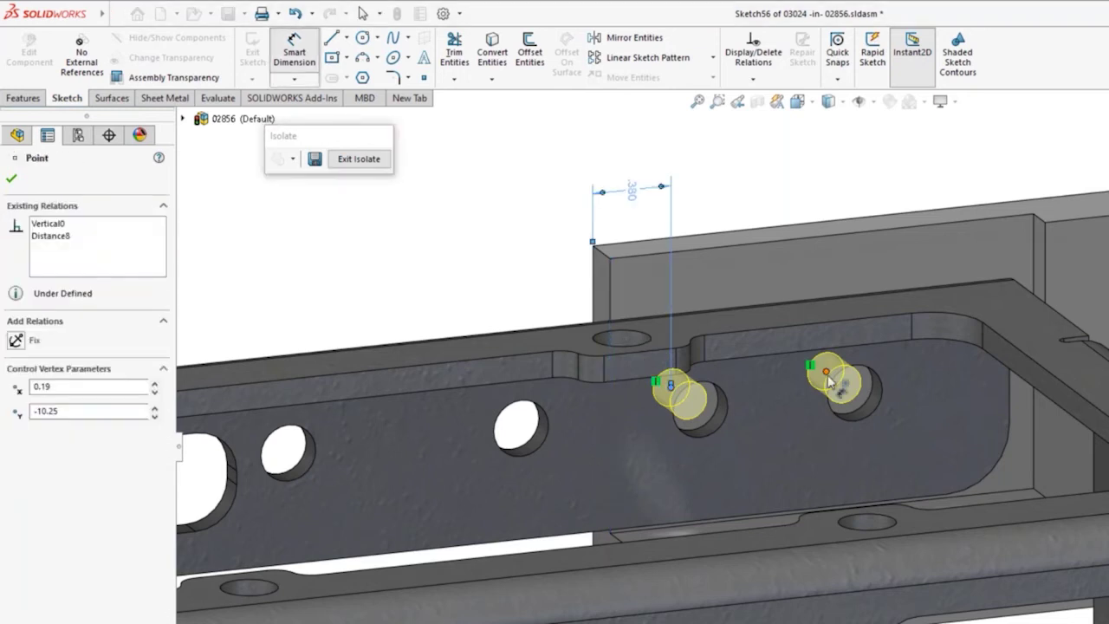
{"action": "left_click", "coordinate": [827, 374]}
{"action": "left_click", "coordinate": [739, 184]}
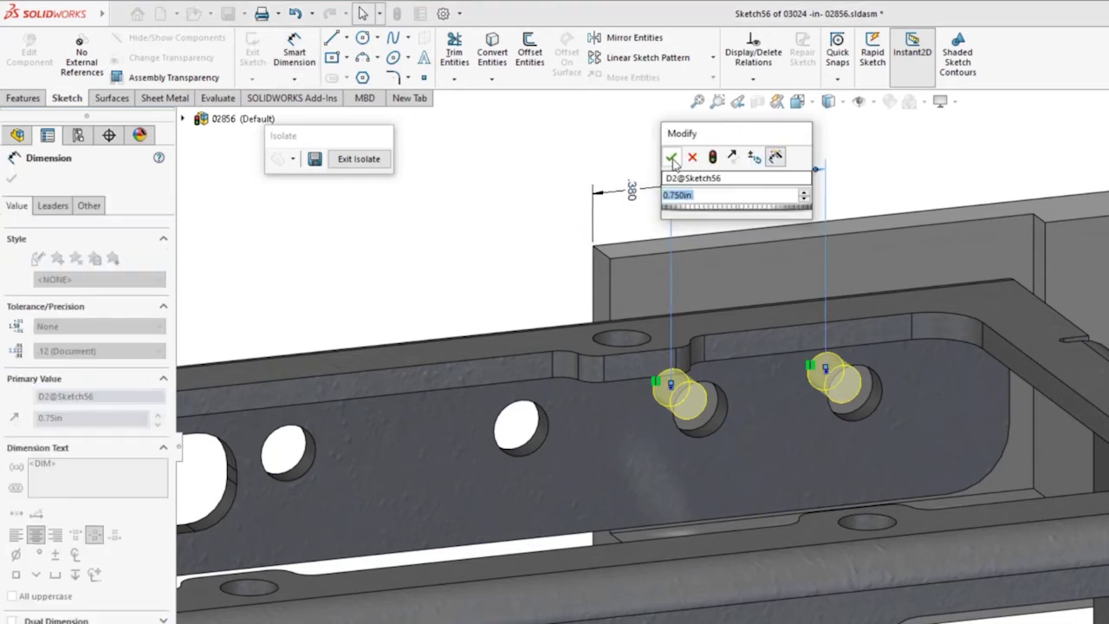
{"action": "left_click", "coordinate": [672, 158]}
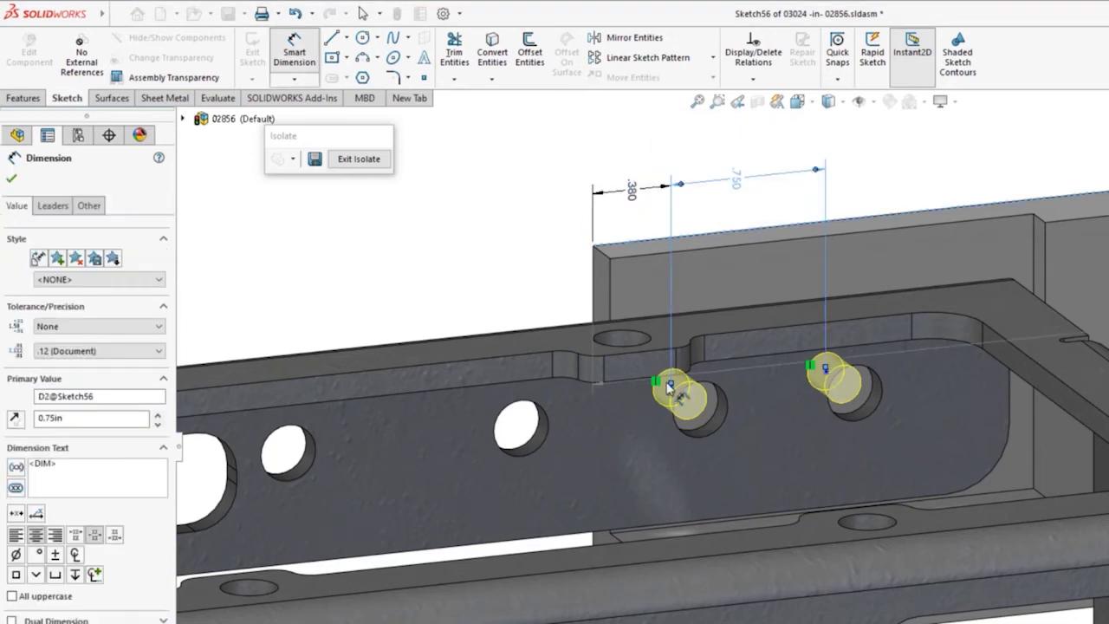
Dimension the first hole point's vertical distance from the upper edge of 03024
{"action": "left_click", "coordinate": [671, 385]}
{"action": "left_click", "coordinate": [511, 303]}
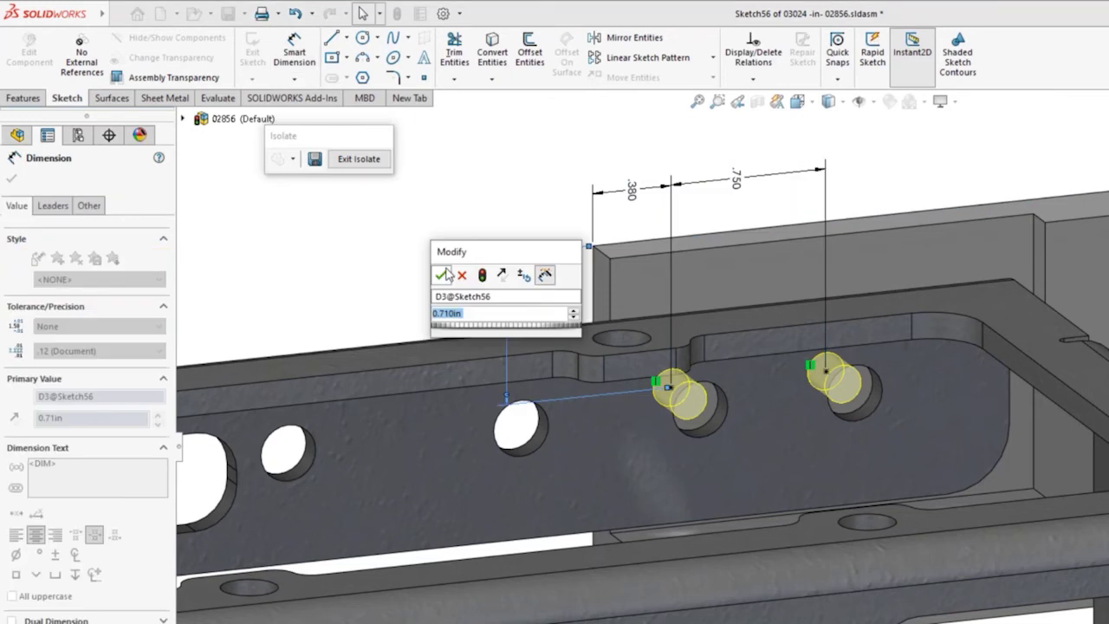
{"action": "left_click", "coordinate": [441, 273]}
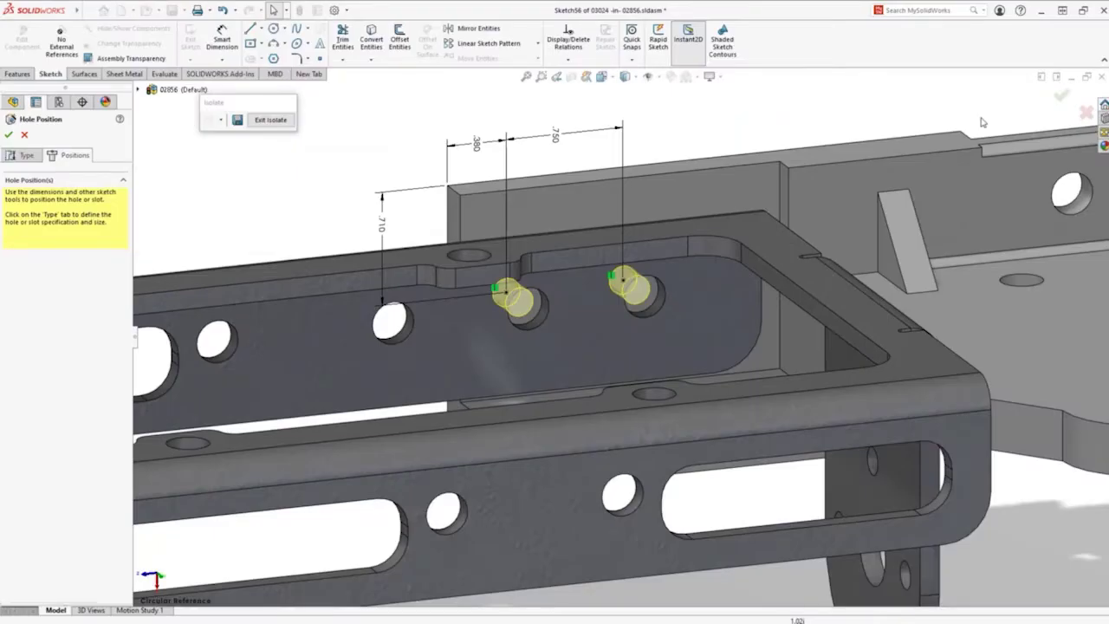
Accept the clearance hole edit, return from part 03024 to the assembly, and exit the isolated display
{"action": "left_click", "coordinate": [1060, 95]}
{"action": "left_click", "coordinate": [1072, 101]}
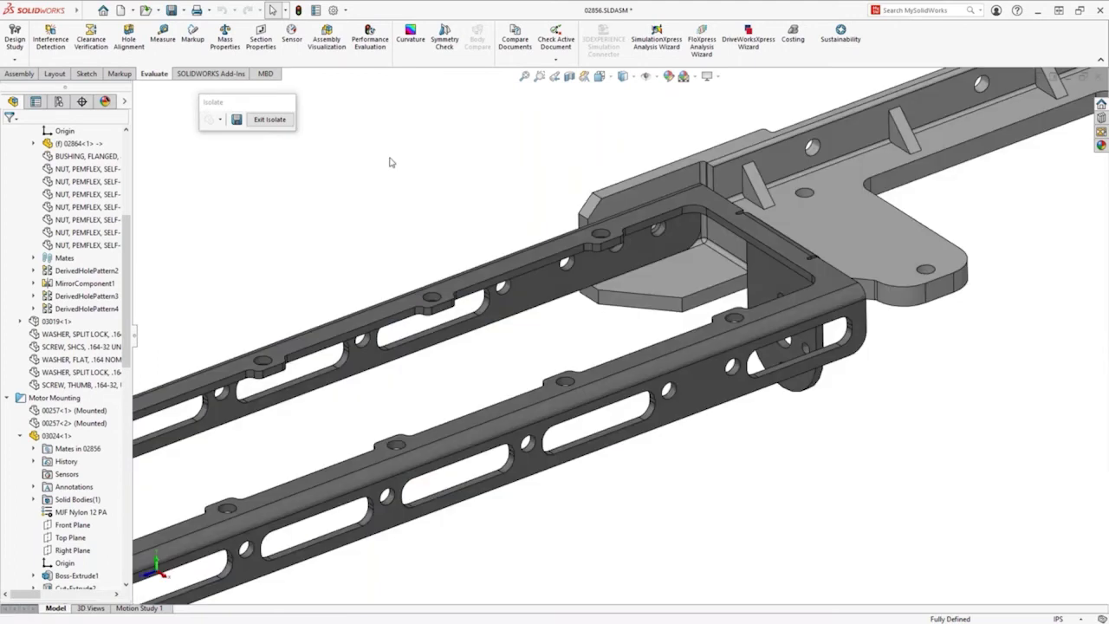
{"action": "left_click", "coordinate": [269, 120]}
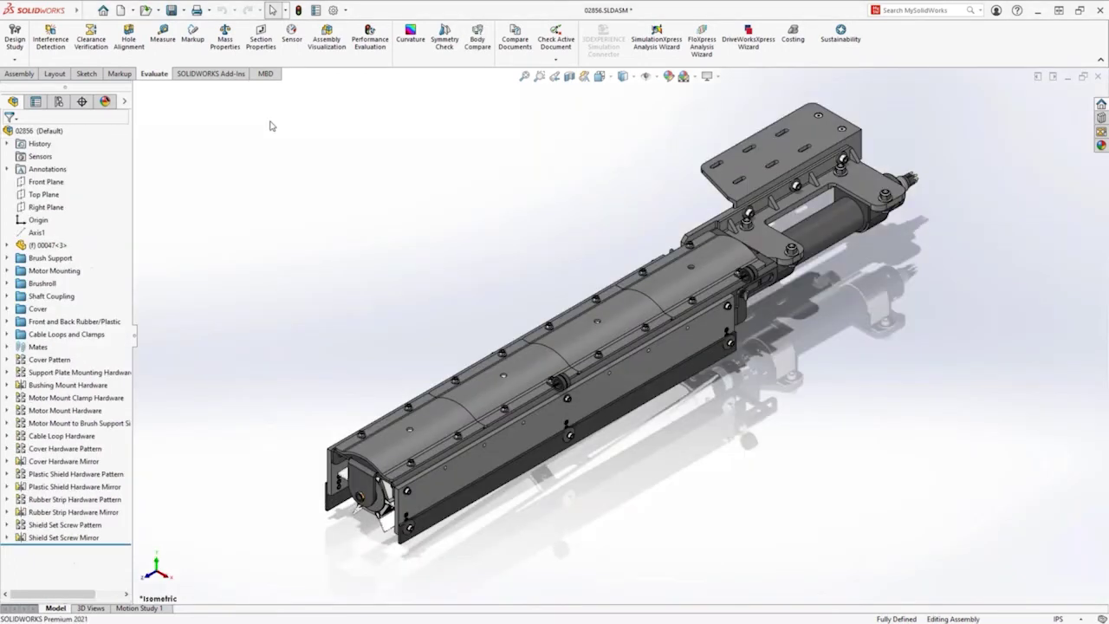
Start Defeature with the Silhouette method and add a Bounding Box group containing the long side plates and strips on both sides of the brush
{"action": "left_click", "coordinate": [19, 73]}
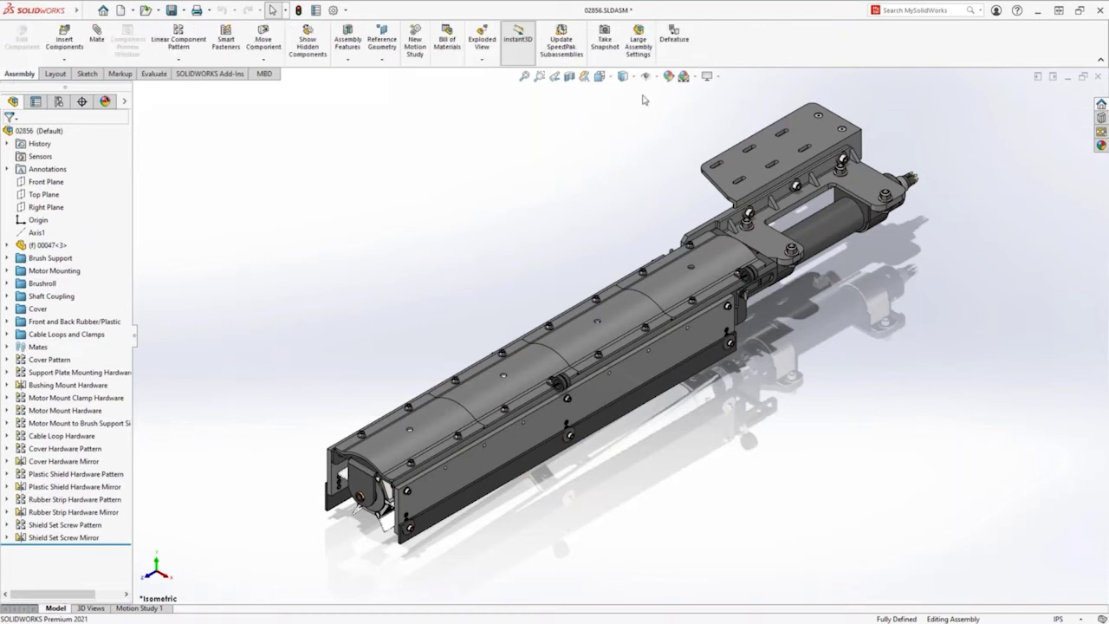
{"action": "left_click", "coordinate": [673, 39]}
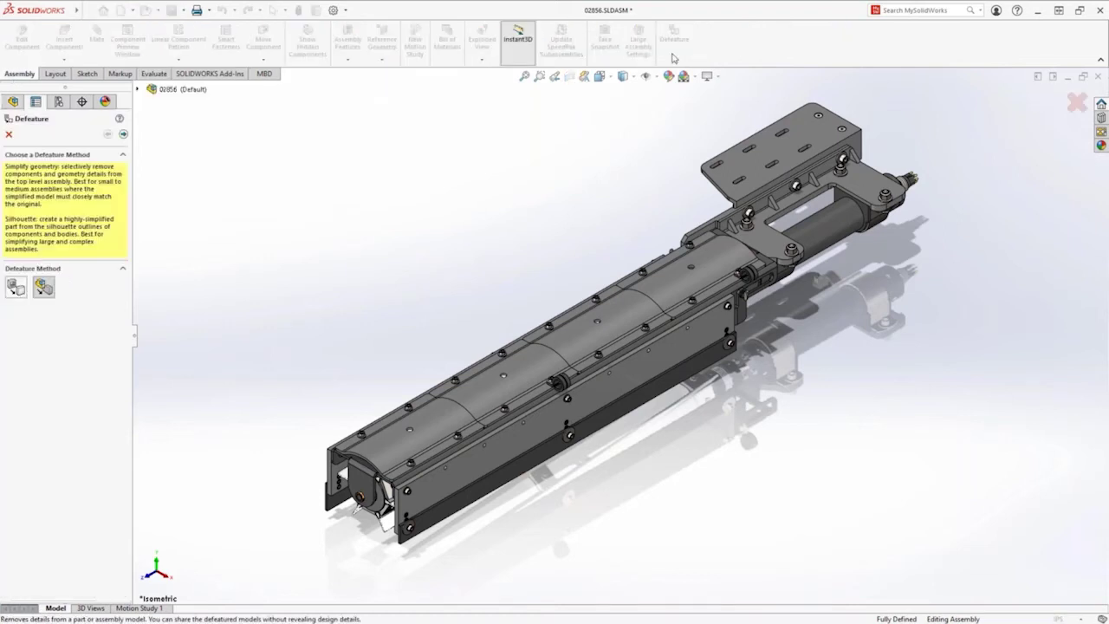
{"action": "left_click", "coordinate": [125, 136]}
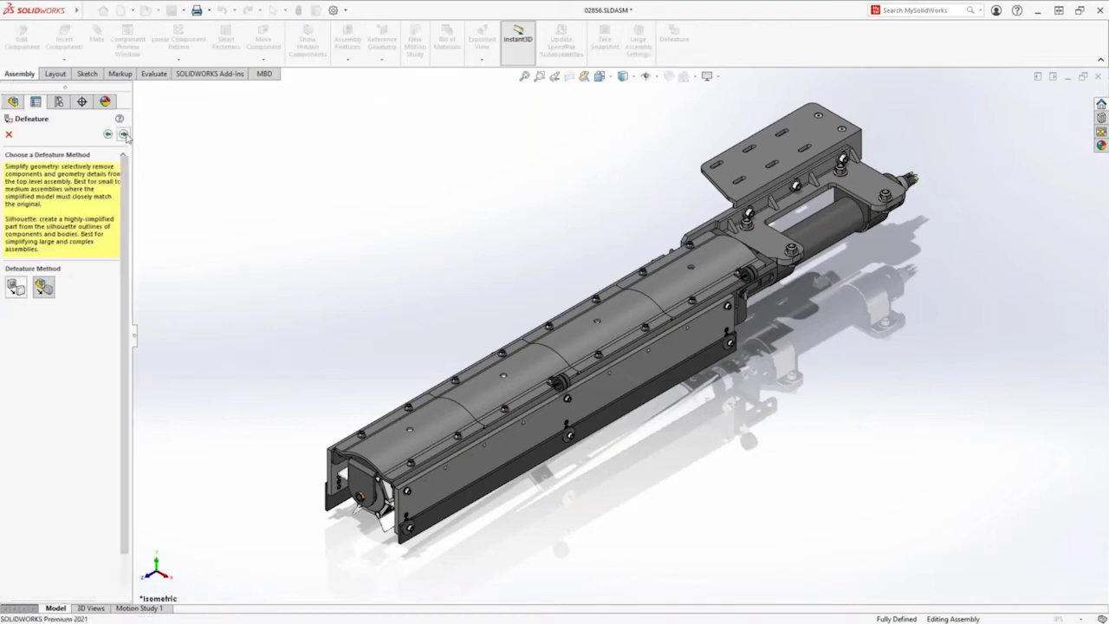
{"action": "left_click", "coordinate": [125, 135]}
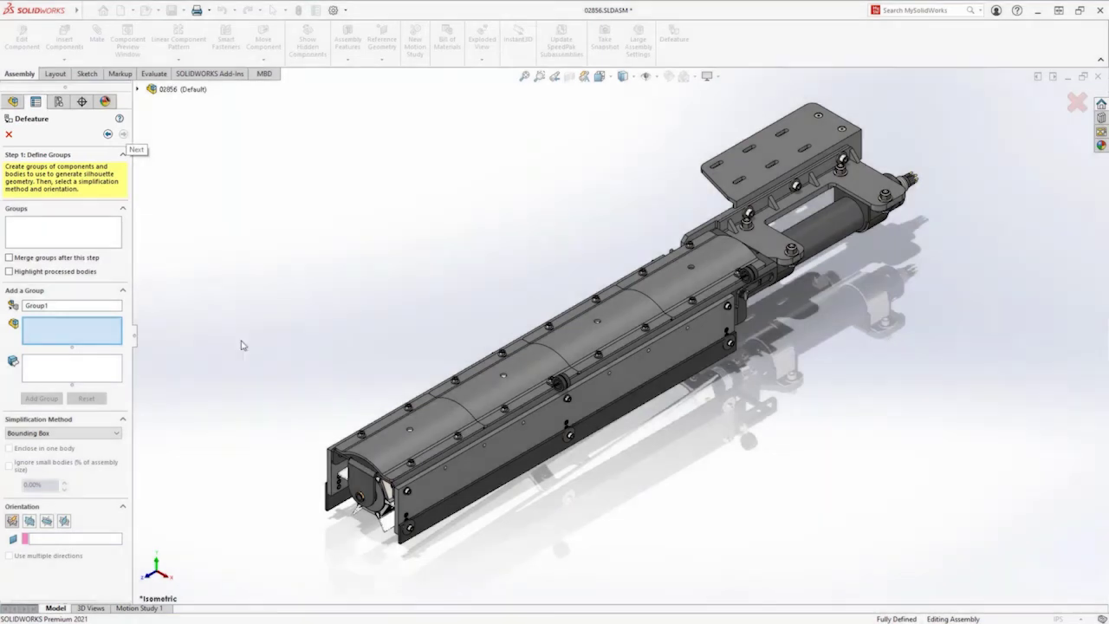
{"action": "left_click", "coordinate": [342, 507]}
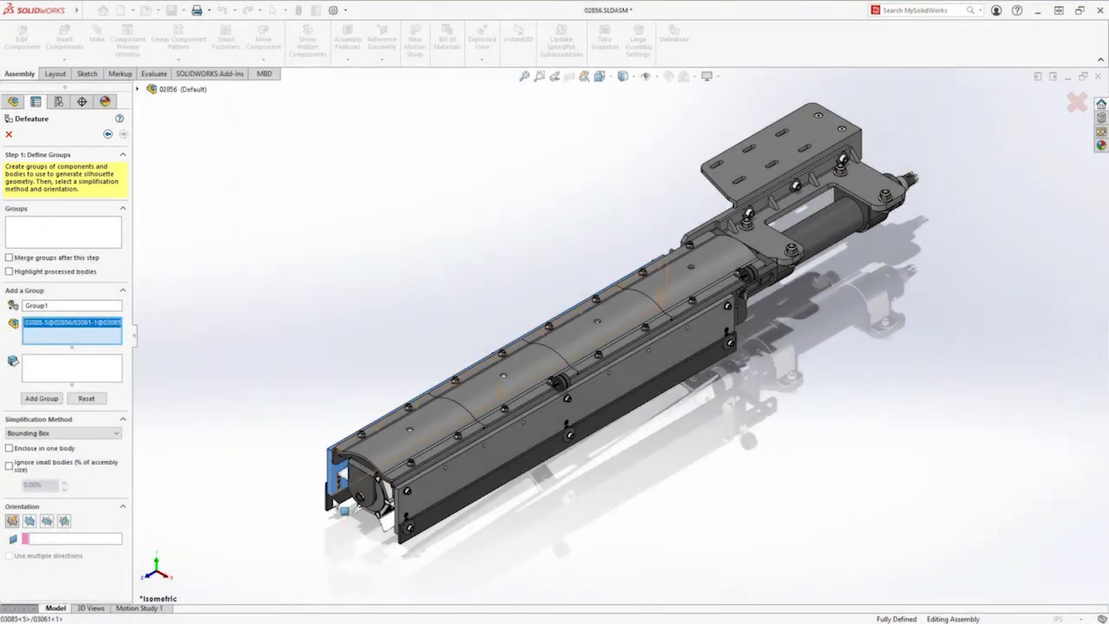
{"action": "left_click", "coordinate": [439, 518]}
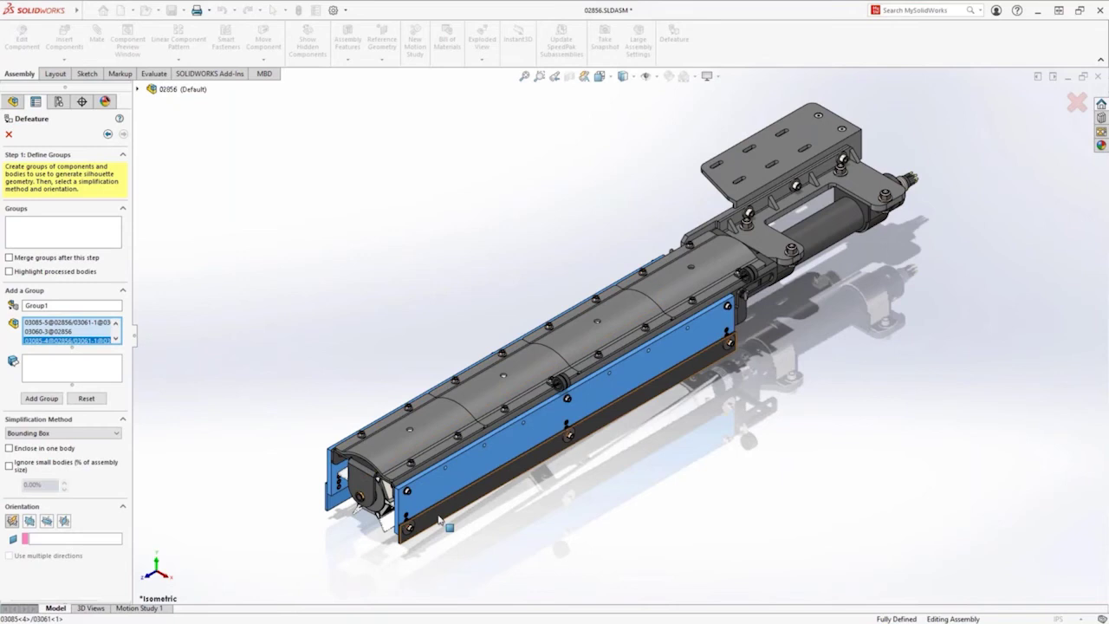
{"action": "left_click", "coordinate": [439, 518]}
{"action": "left_click", "coordinate": [52, 404]}
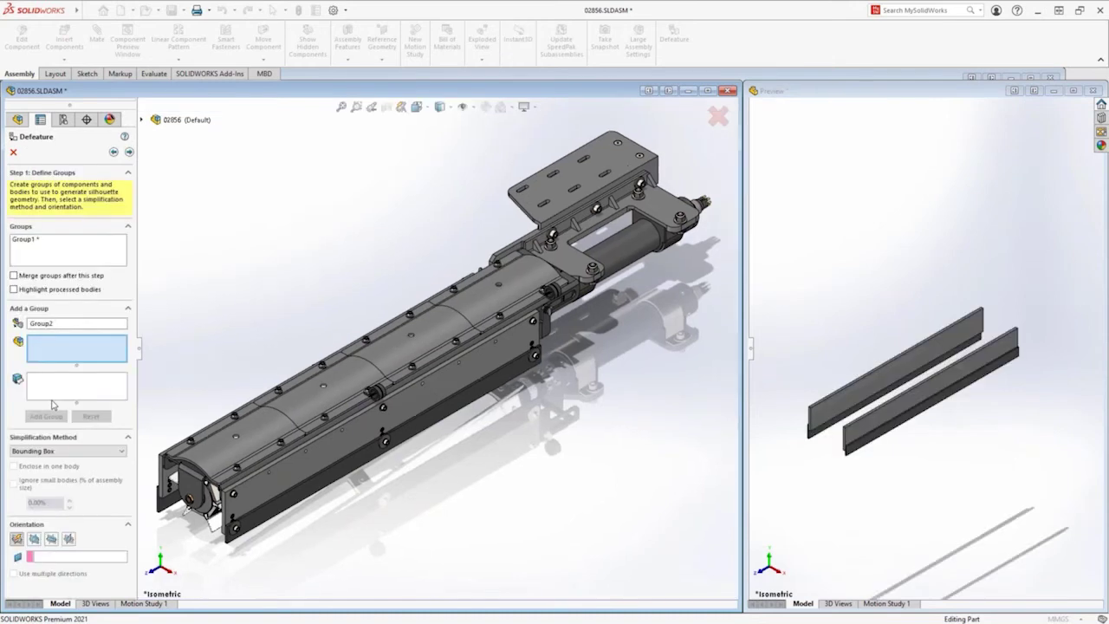
Add a second Defeature group containing motor 00047, simplified with the Cylinder method
{"action": "left_click", "coordinate": [635, 252]}
{"action": "left_click", "coordinate": [98, 451]}
{"action": "left_click", "coordinate": [52, 464]}
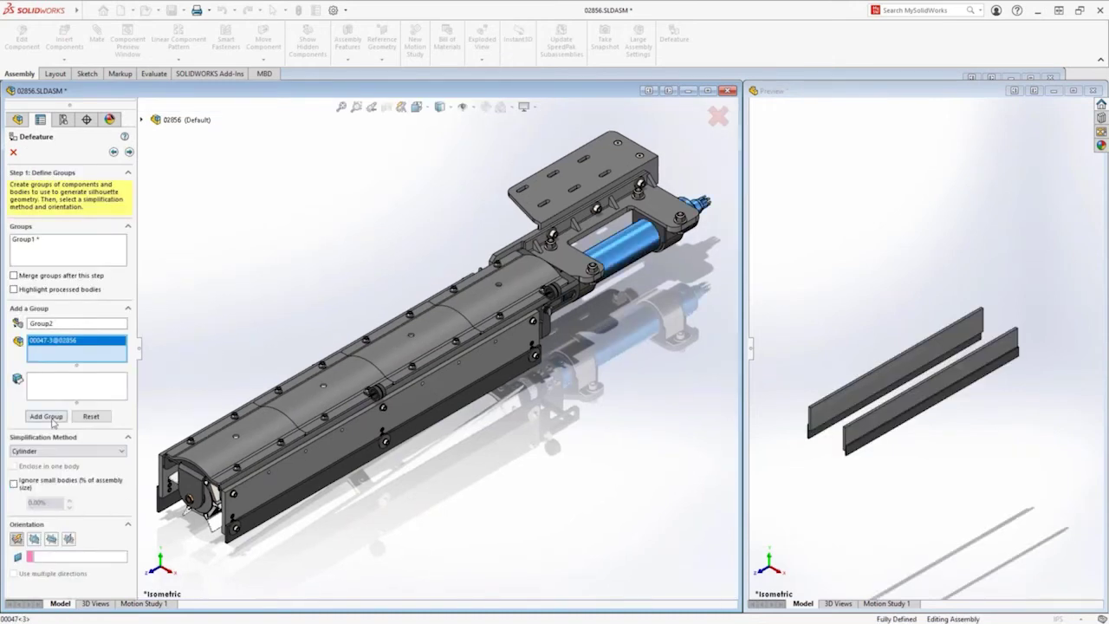
{"action": "left_click", "coordinate": [47, 417]}
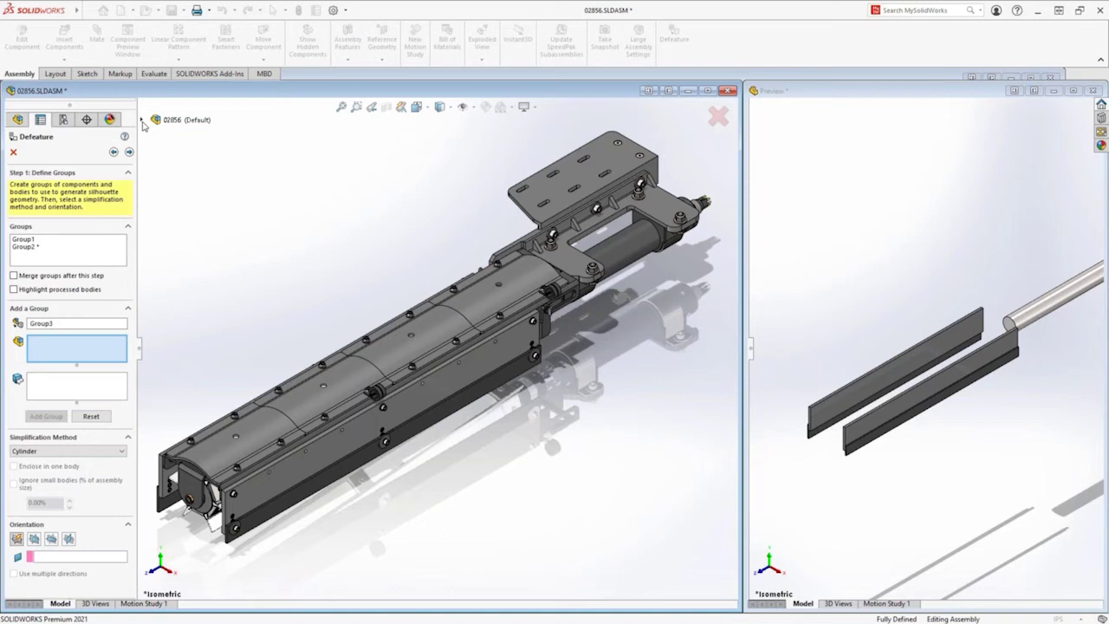
Add a group for brushroll 02756 using Polygon Outline, enclosed in one body and oriented to the Front Plane
{"action": "left_click", "coordinate": [142, 121]}
{"action": "left_click", "coordinate": [155, 272]}
{"action": "left_click", "coordinate": [183, 284]}
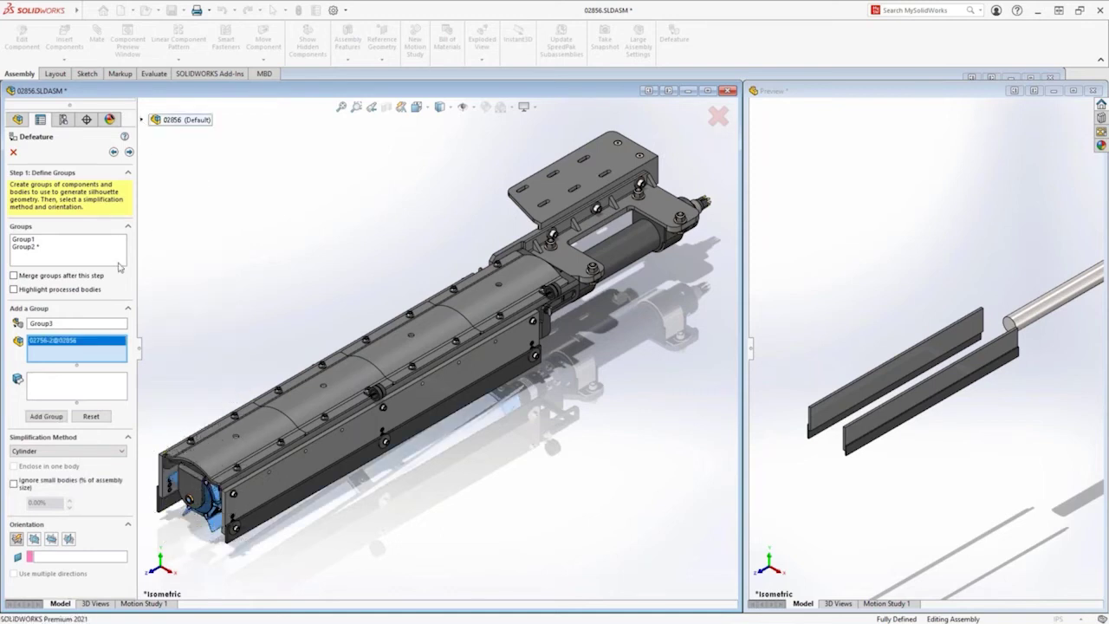
{"action": "left_click", "coordinate": [62, 451]}
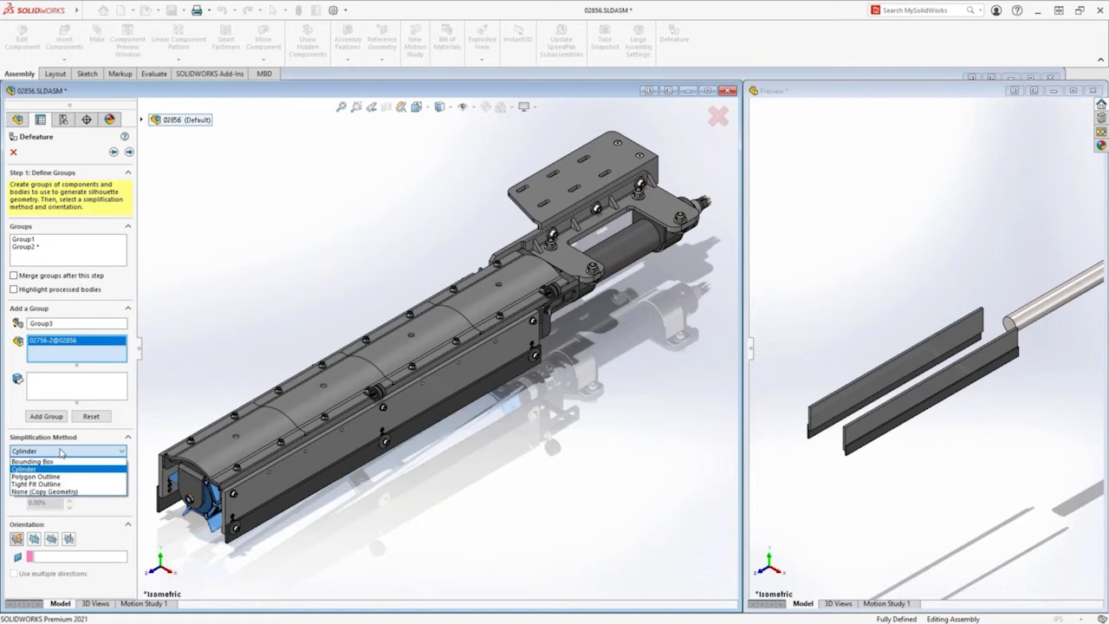
{"action": "left_click", "coordinate": [37, 476]}
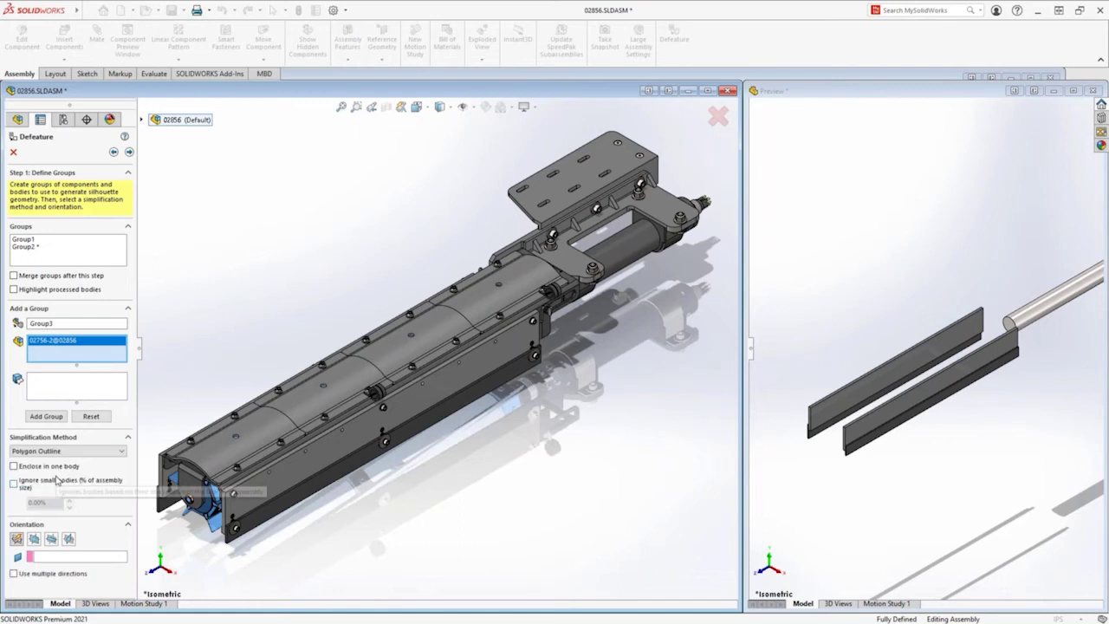
{"action": "left_click", "coordinate": [35, 541]}
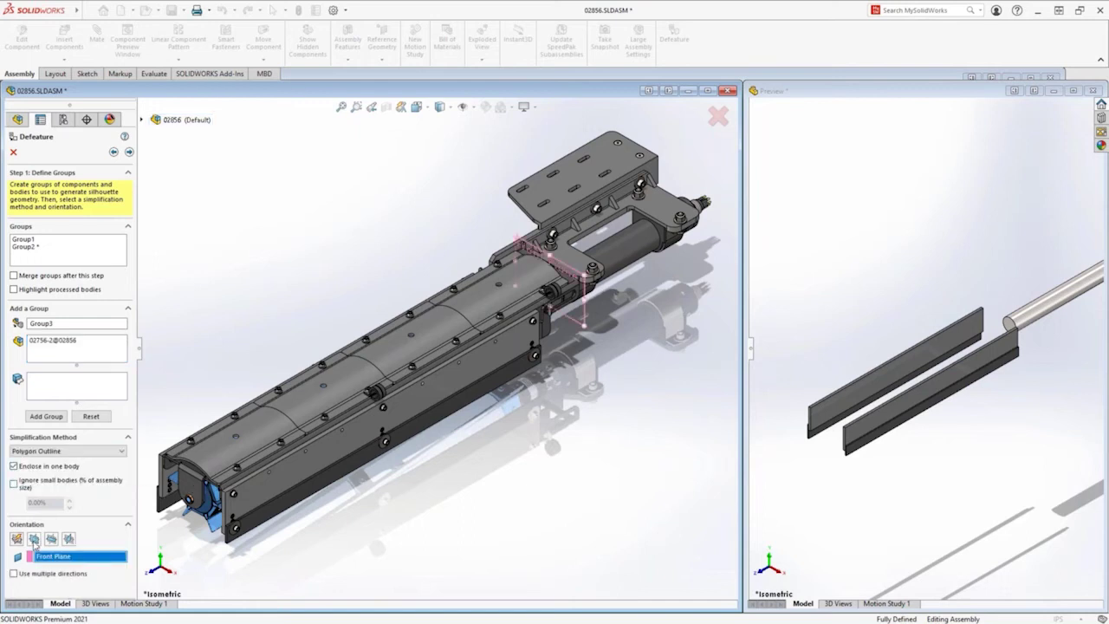
{"action": "left_click", "coordinate": [46, 416]}
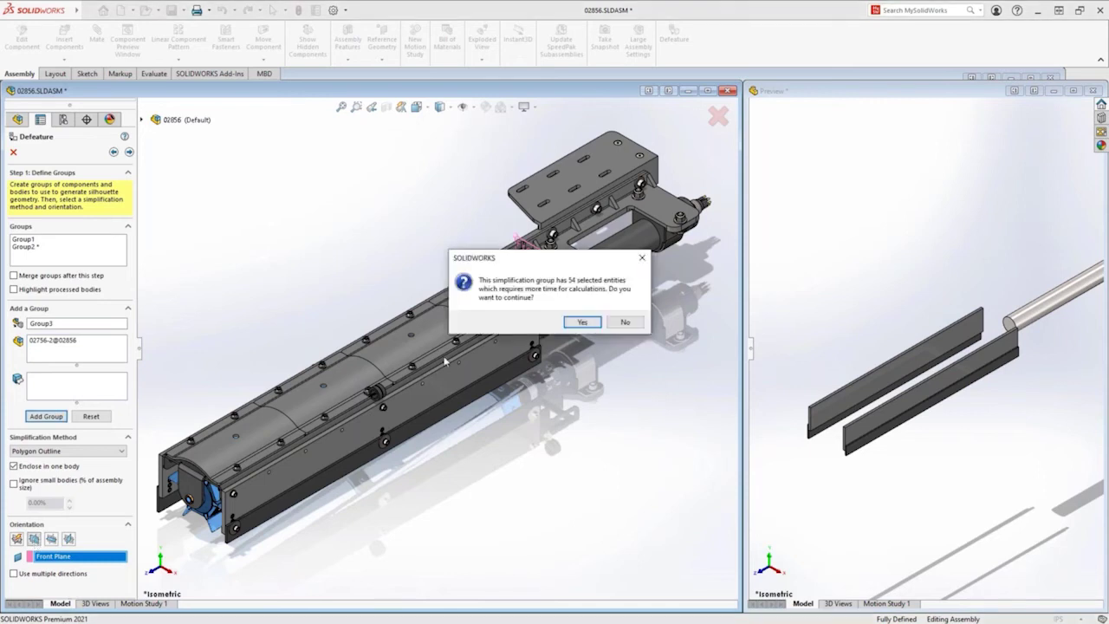
{"action": "left_click", "coordinate": [583, 322]}
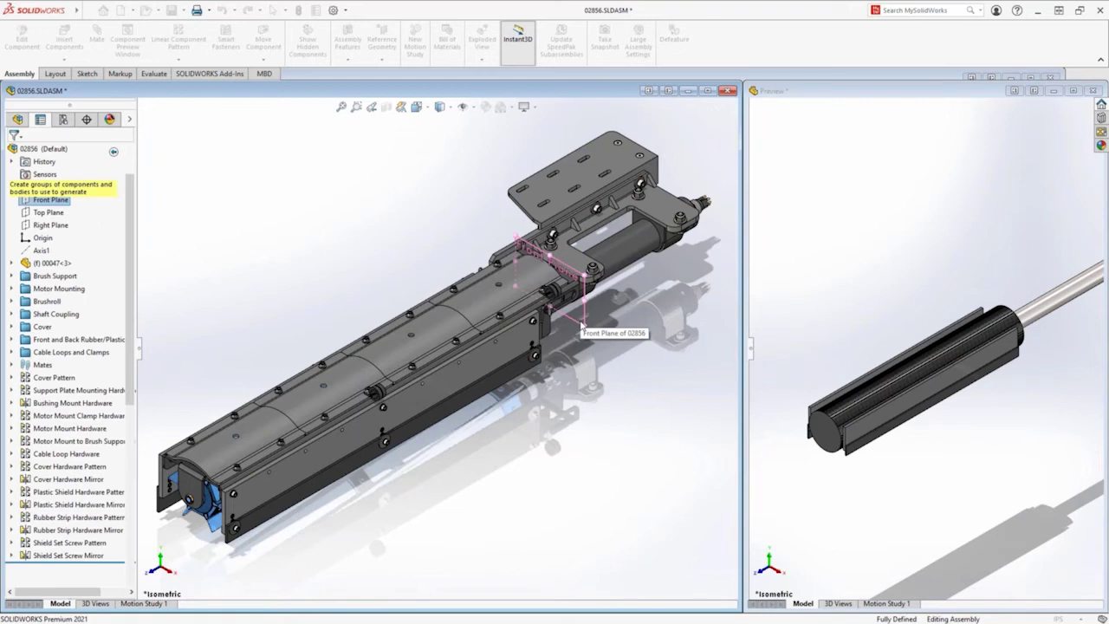
Add a group of the 03037 curved covers using Tight Fit Outline, enclosed in one body and oriented to the Front Plane
{"action": "left_click", "coordinate": [289, 412]}
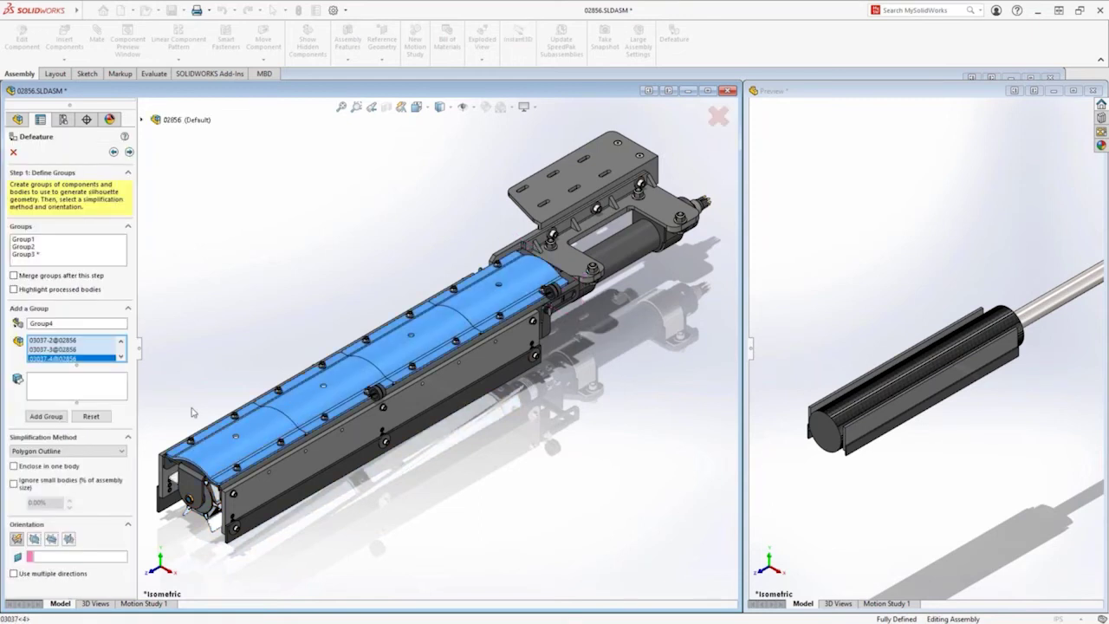
{"action": "left_click", "coordinate": [84, 453]}
{"action": "left_click", "coordinate": [62, 485]}
{"action": "left_click", "coordinate": [49, 476]}
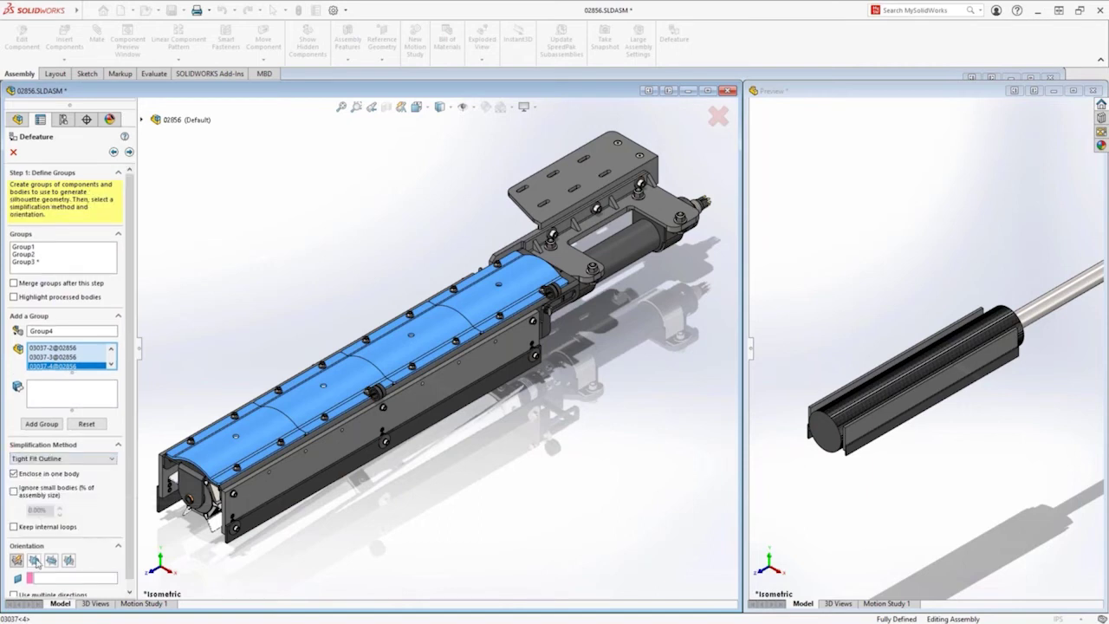
{"action": "left_click", "coordinate": [34, 560]}
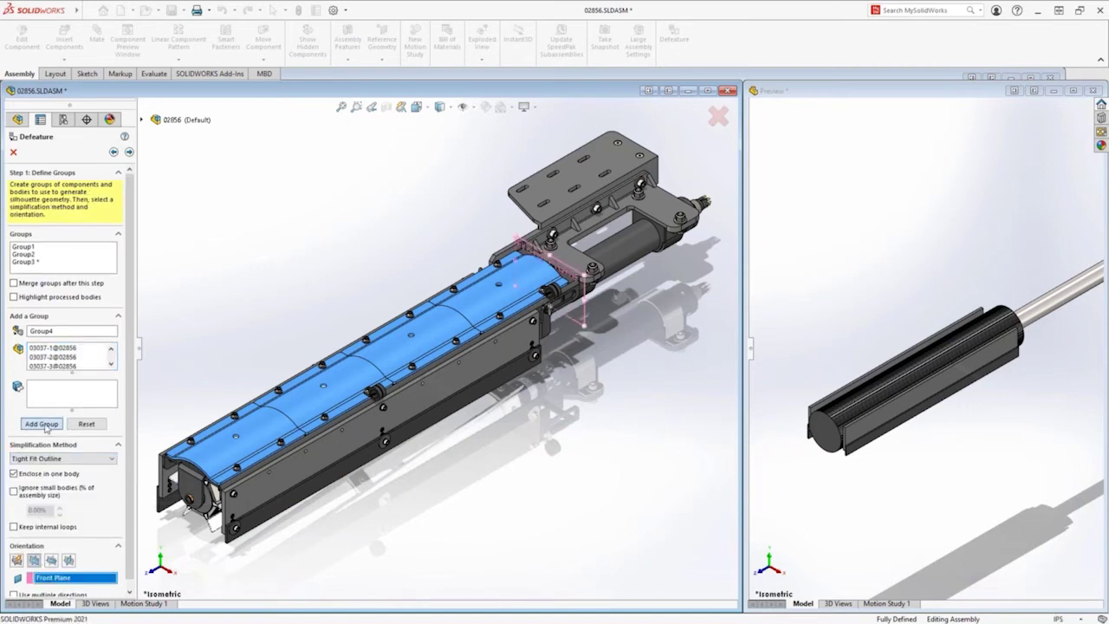
{"action": "left_click", "coordinate": [46, 424]}
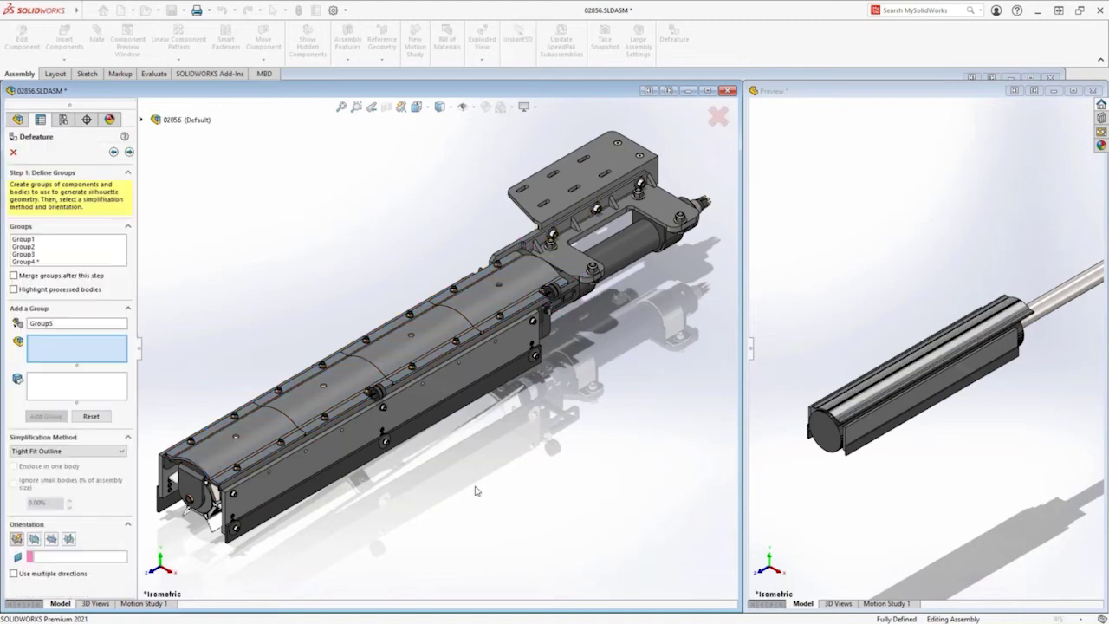
Add a group of both 00257 motor clamps using Tight Fit Outline, oriented to the Front Plane
{"action": "middle_click_drag", "start_coordinate": [475, 491], "coordinate": [378, 471]}
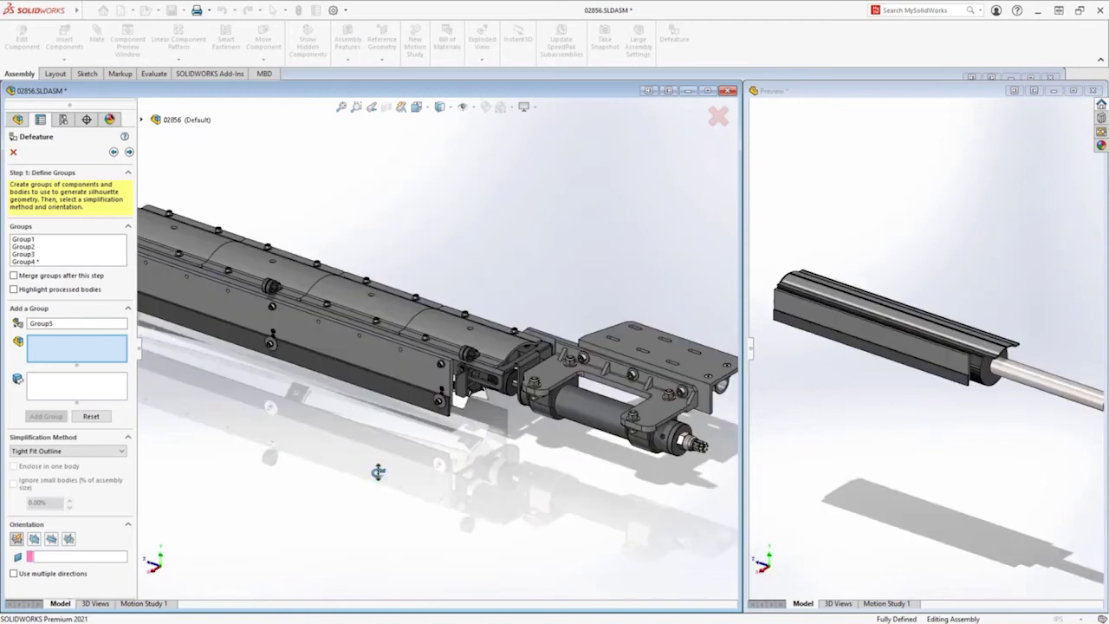
{"action": "left_click", "coordinate": [623, 449]}
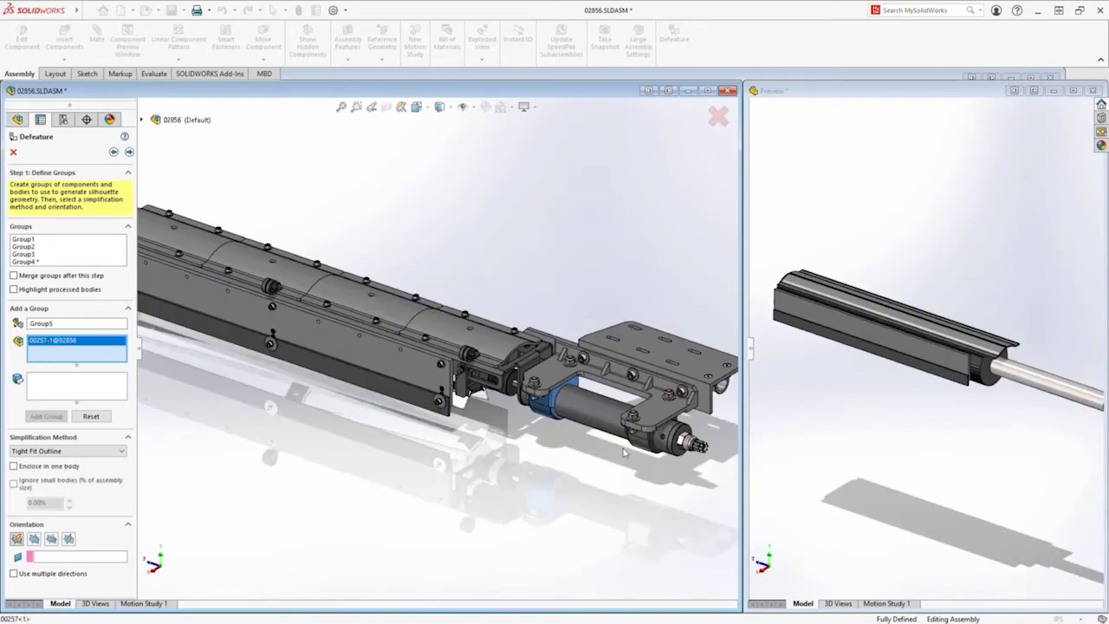
{"action": "left_click", "coordinate": [642, 440]}
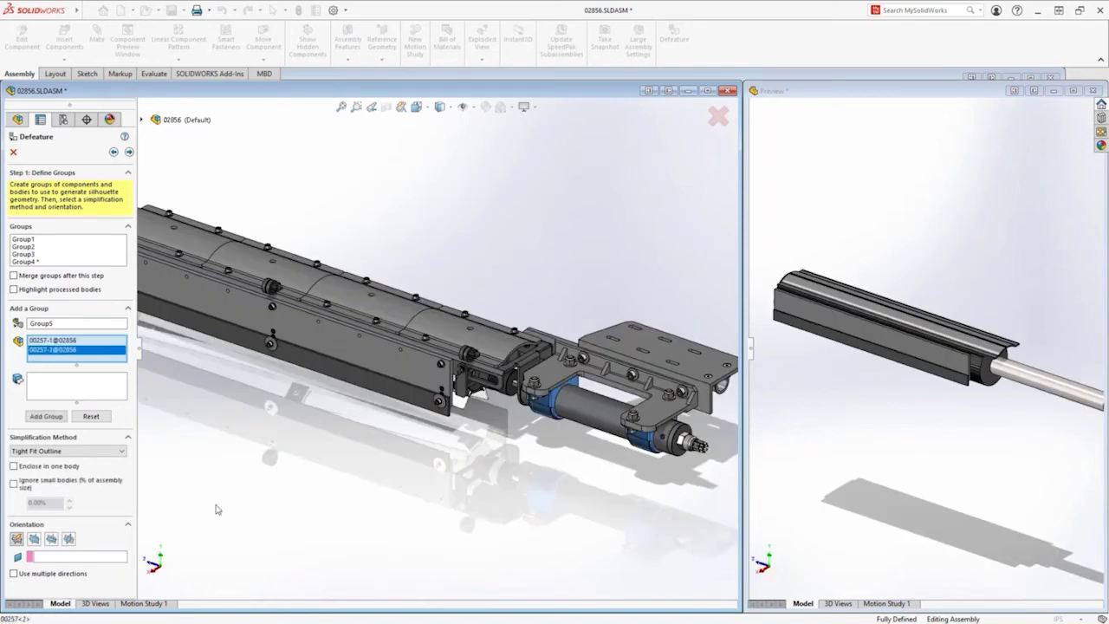
{"action": "left_click", "coordinate": [34, 539]}
{"action": "left_click", "coordinate": [57, 421]}
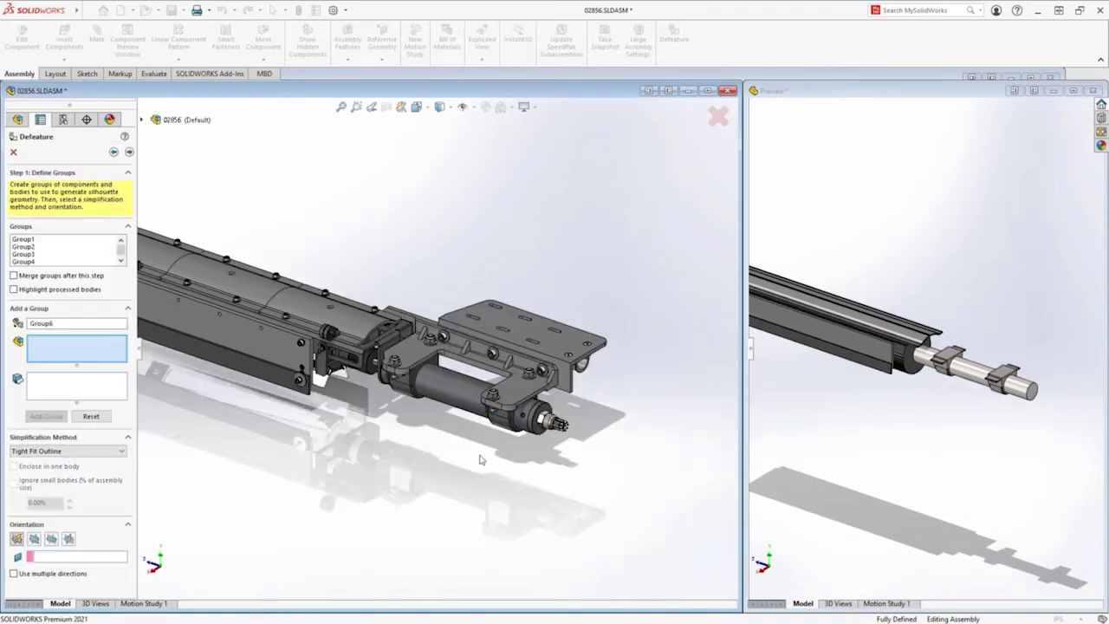
Add a group of bracket 03024 and mounting plate 03020 with the simplification method None (Copy Geometry)
{"action": "left_click", "coordinate": [442, 377]}
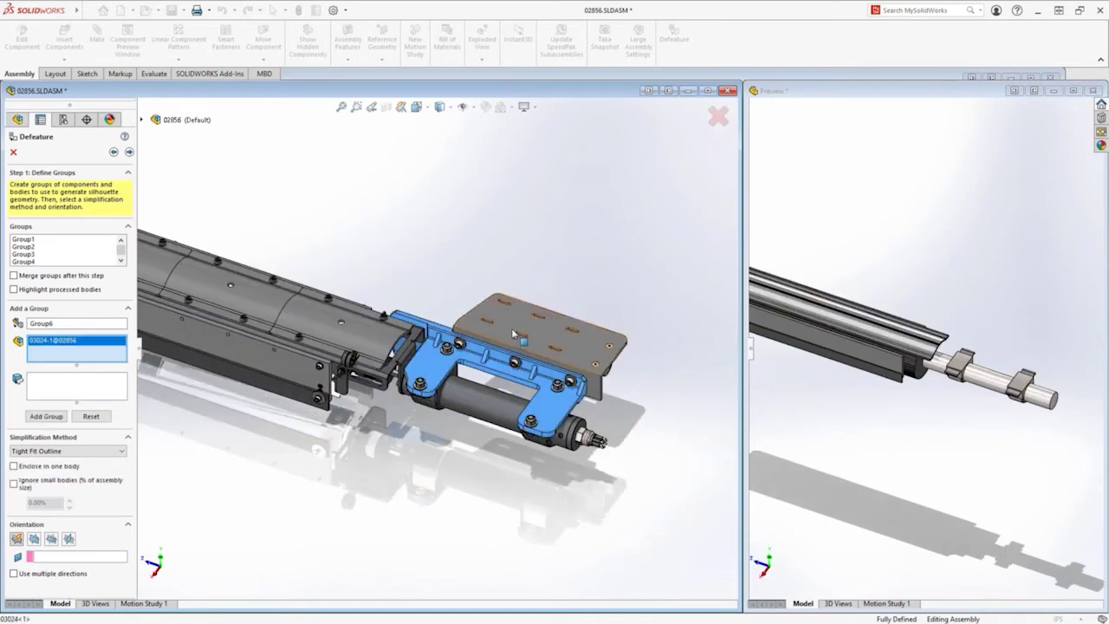
{"action": "left_click", "coordinate": [513, 333]}
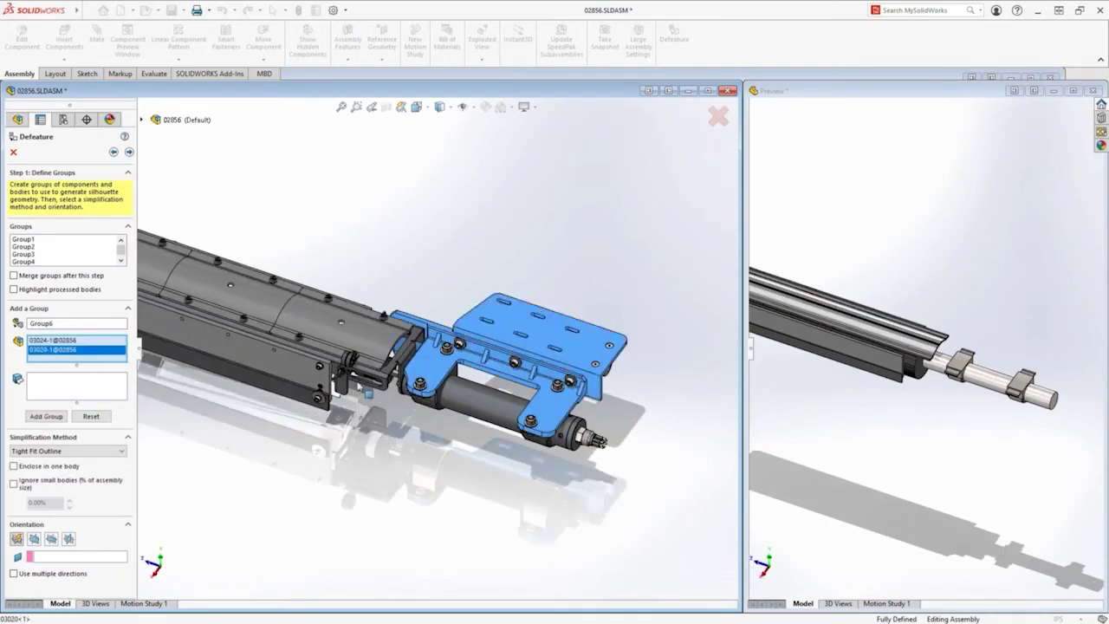
{"action": "left_click", "coordinate": [69, 451]}
{"action": "left_click", "coordinate": [52, 491]}
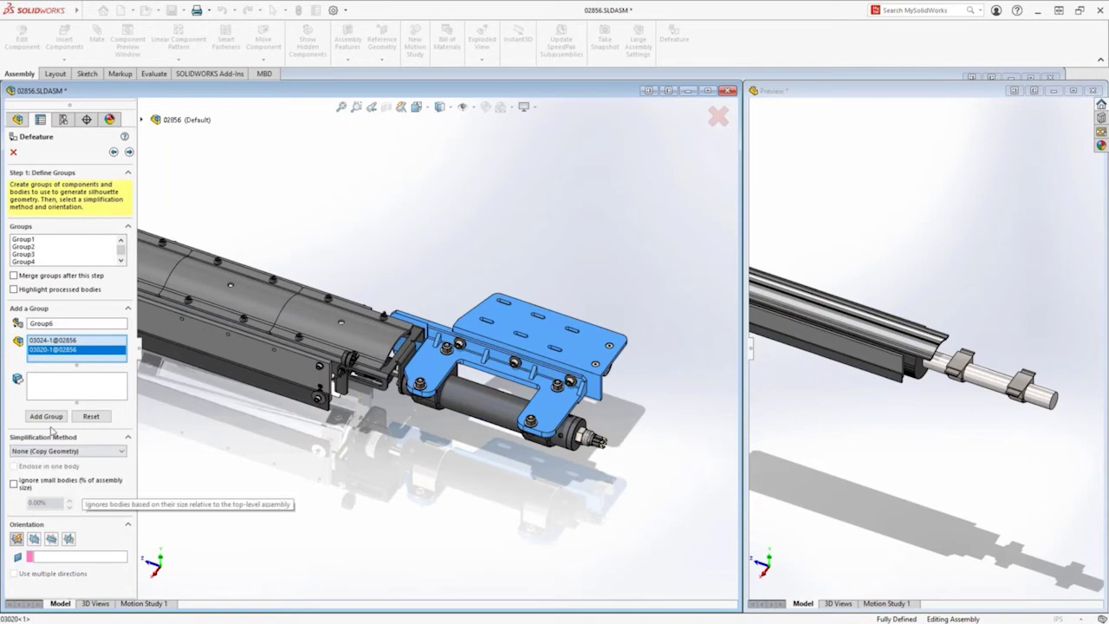
{"action": "left_click", "coordinate": [47, 418]}
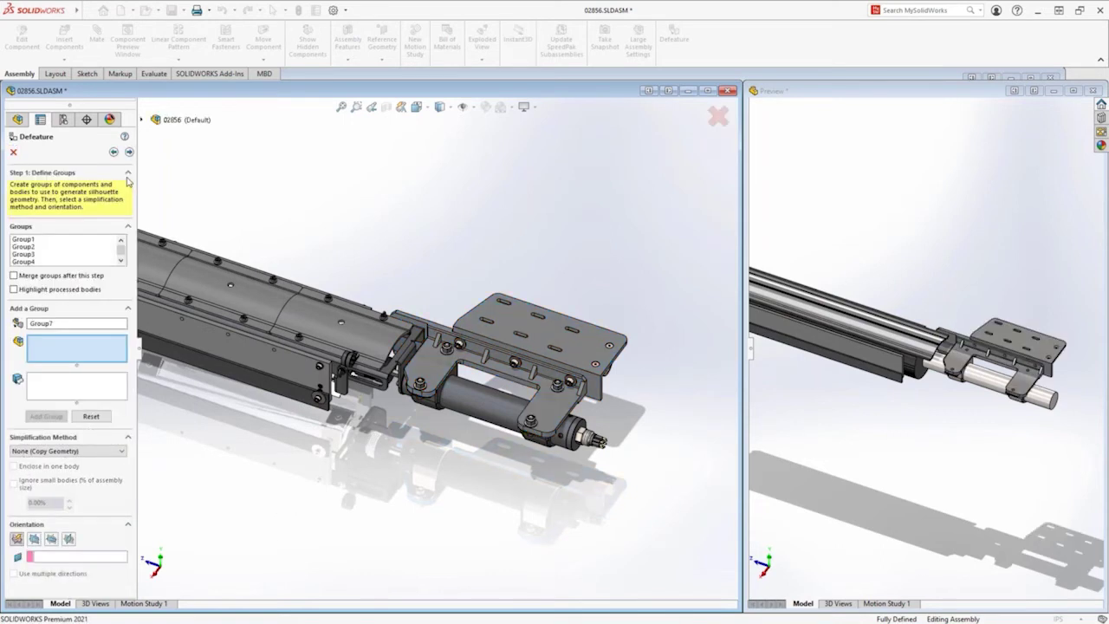
Finish the Defeature operation and create its result as a new configuration of the assembly
{"action": "left_click", "coordinate": [129, 151]}
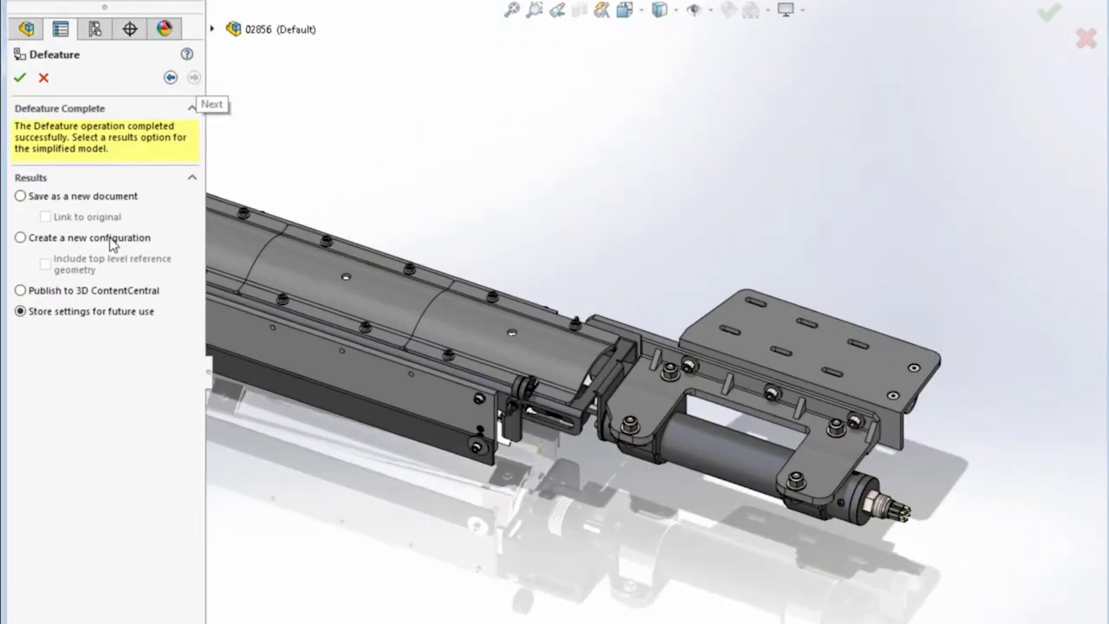
{"action": "left_click", "coordinate": [110, 245]}
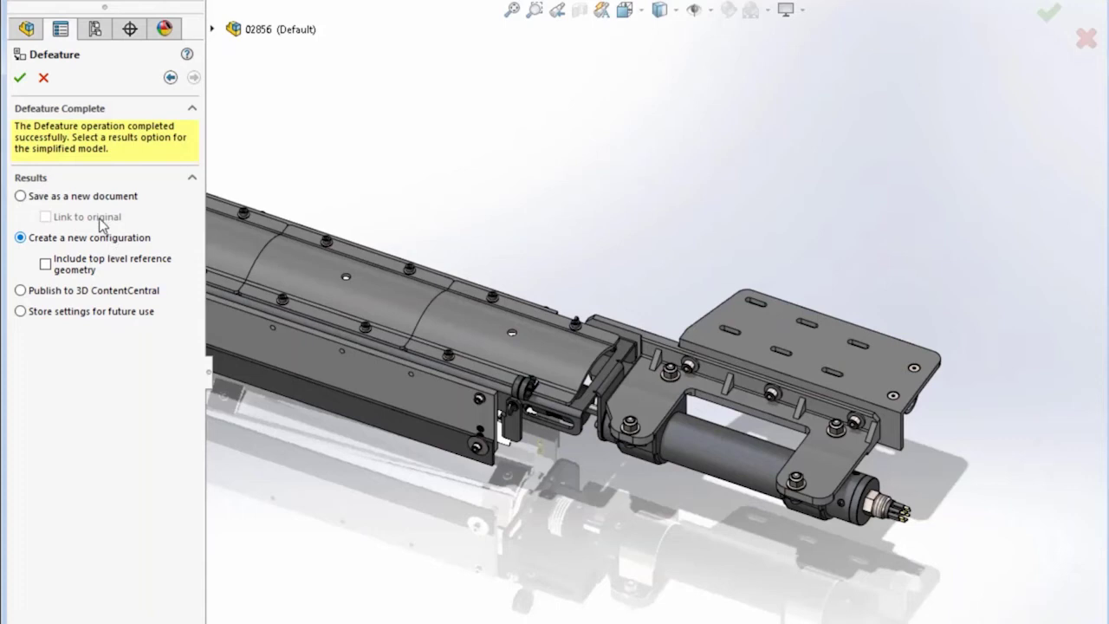
{"action": "left_click", "coordinate": [20, 79]}
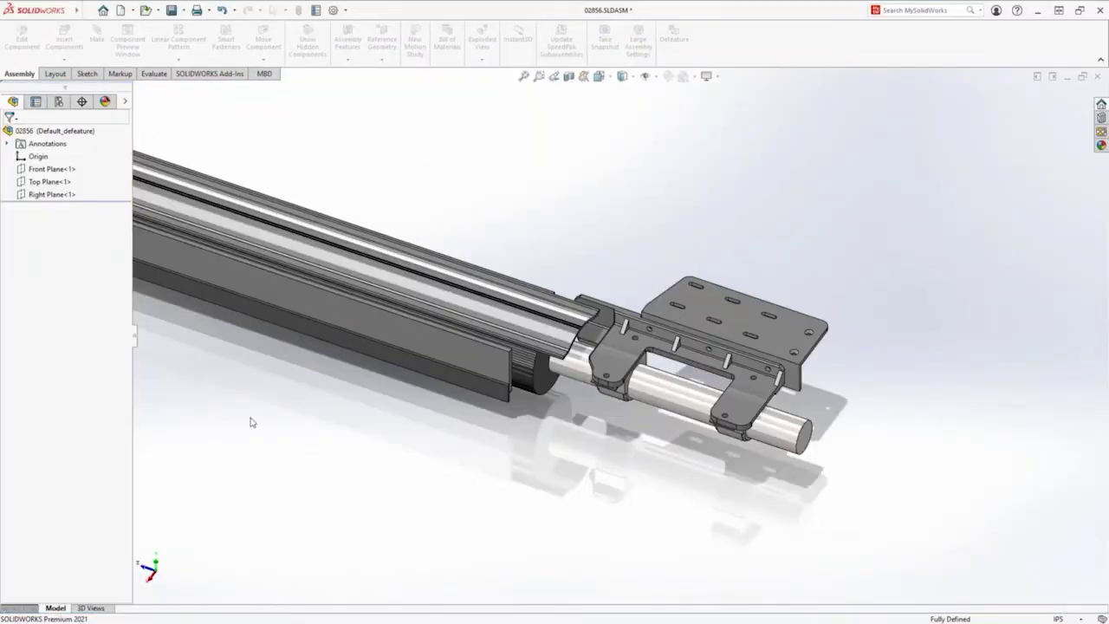
Reactivate the Default configuration of 02856 and switch to the 02800 assembly
{"action": "middle_click_drag", "start_coordinate": [251, 418], "coordinate": [304, 392]}
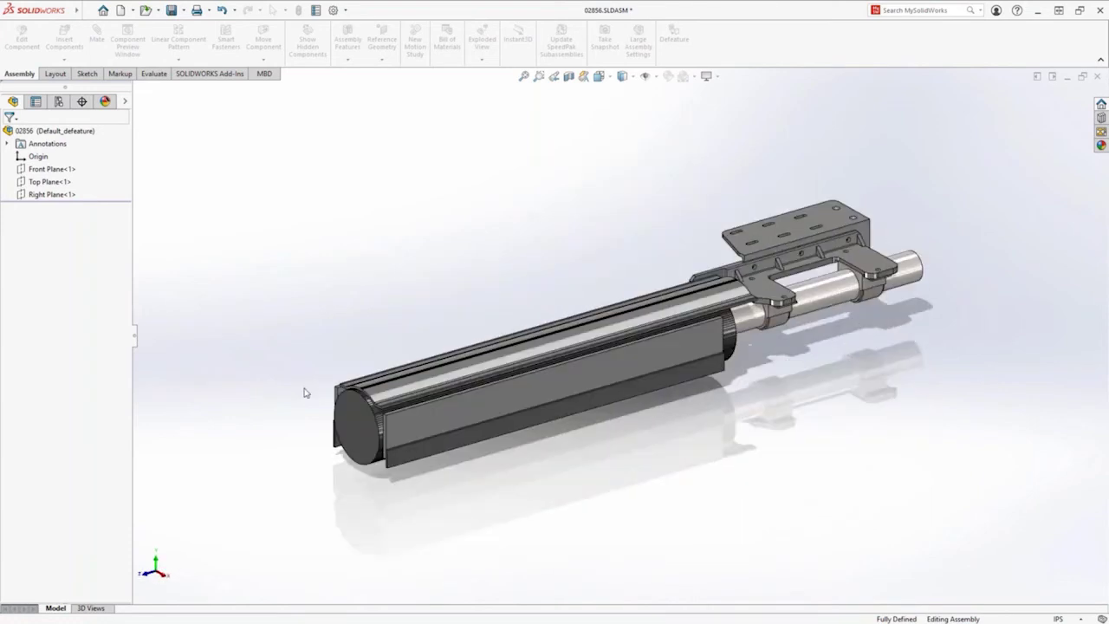
{"action": "left_click", "coordinate": [58, 101]}
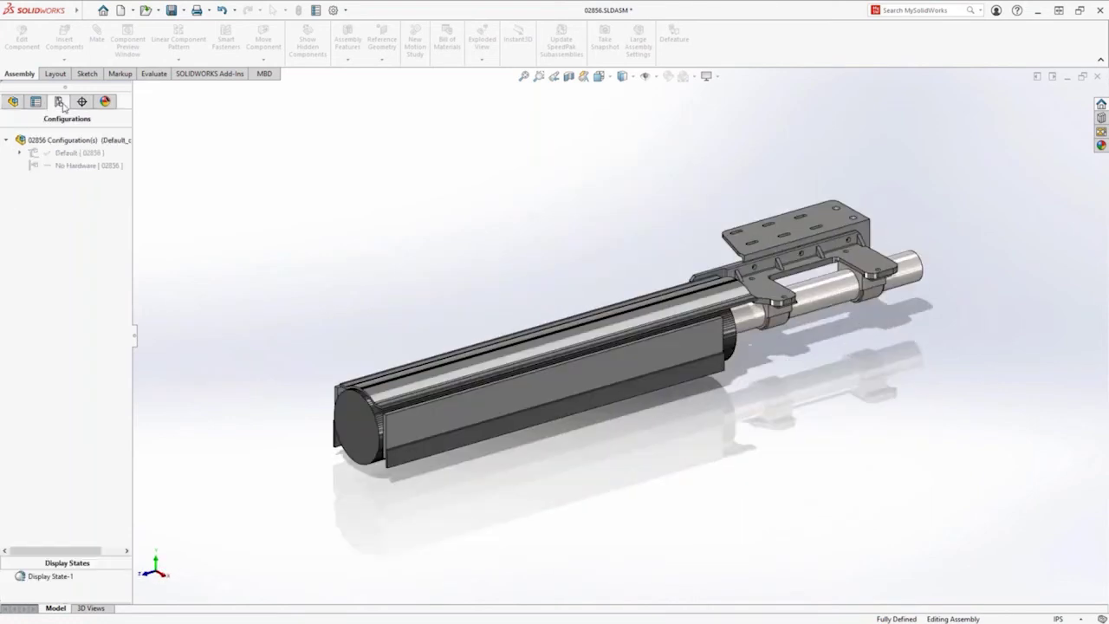
{"action": "left_click", "coordinate": [20, 154]}
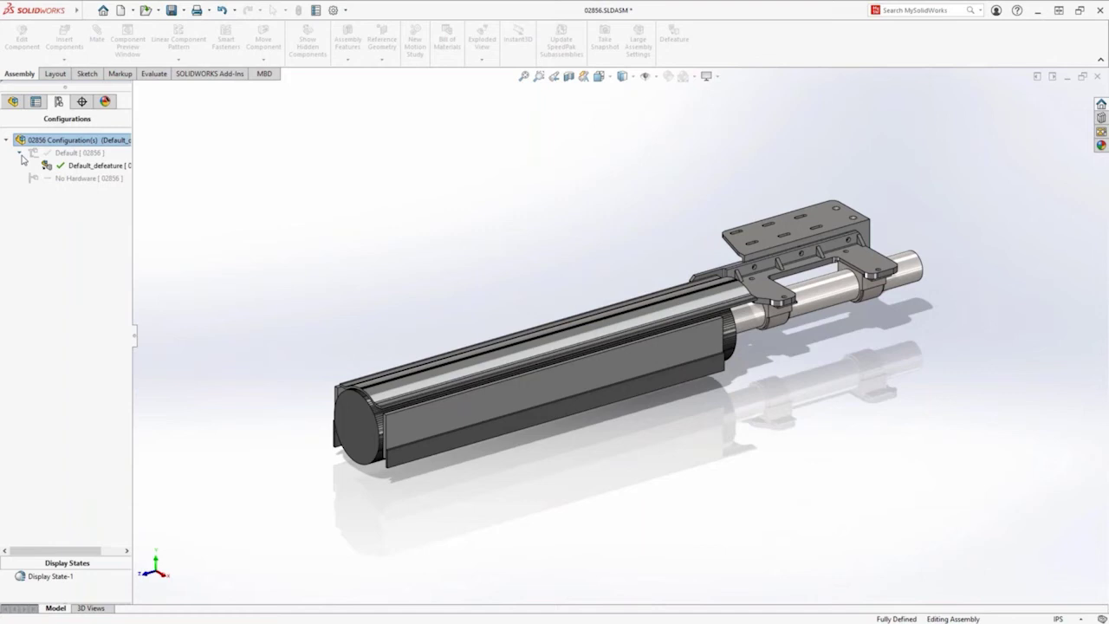
{"action": "left_click", "coordinate": [65, 154]}
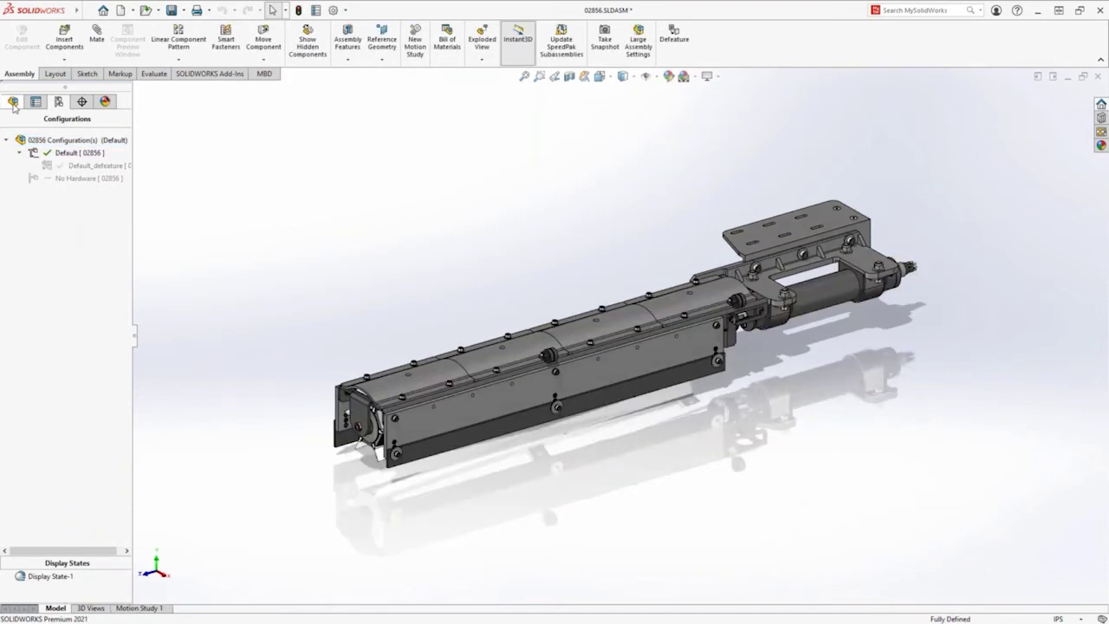
{"action": "left_click", "coordinate": [12, 101]}
{"action": "key", "text": "ctrl+Tab"}
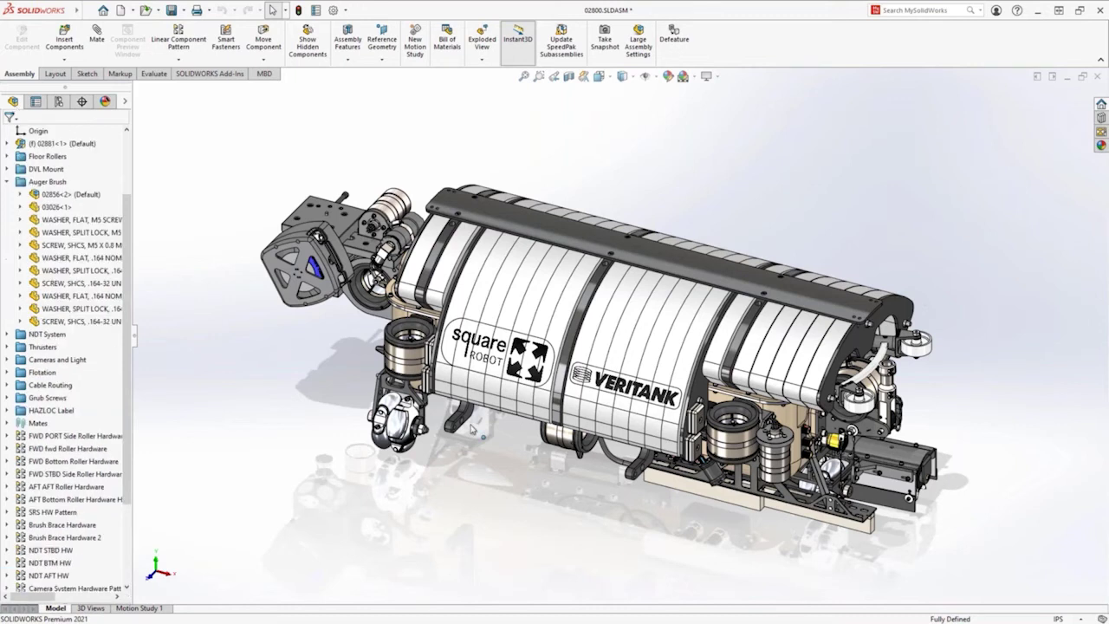
Use the defeatured configuration for the 02856 component inside the Auger Brush folder
{"action": "middle_click_drag", "start_coordinate": [472, 428], "coordinate": [419, 320]}
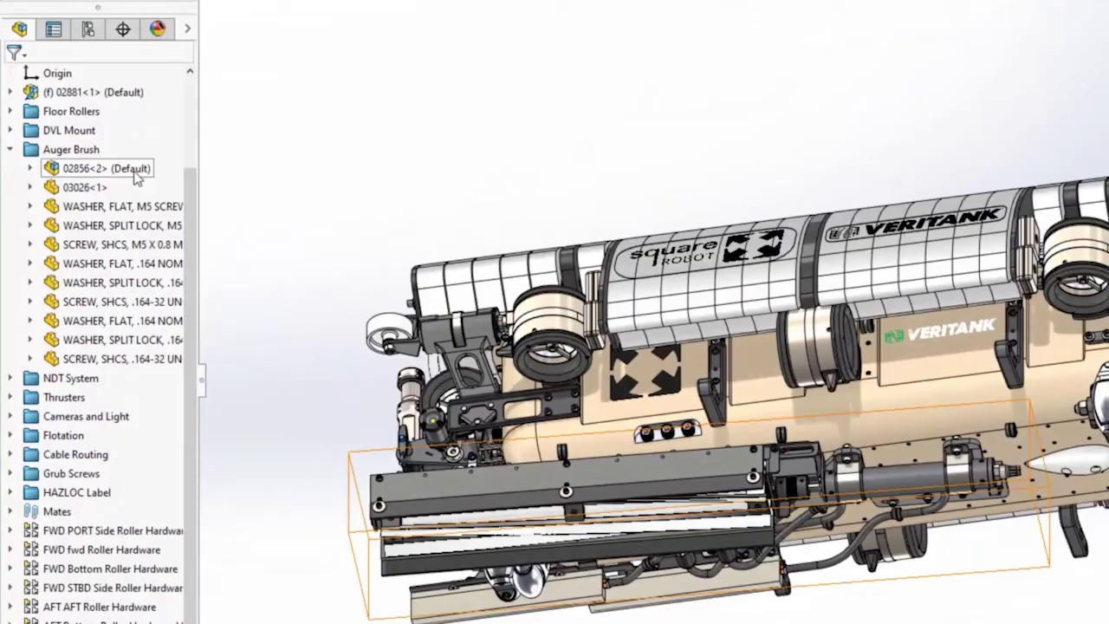
{"action": "right_click", "coordinate": [135, 176]}
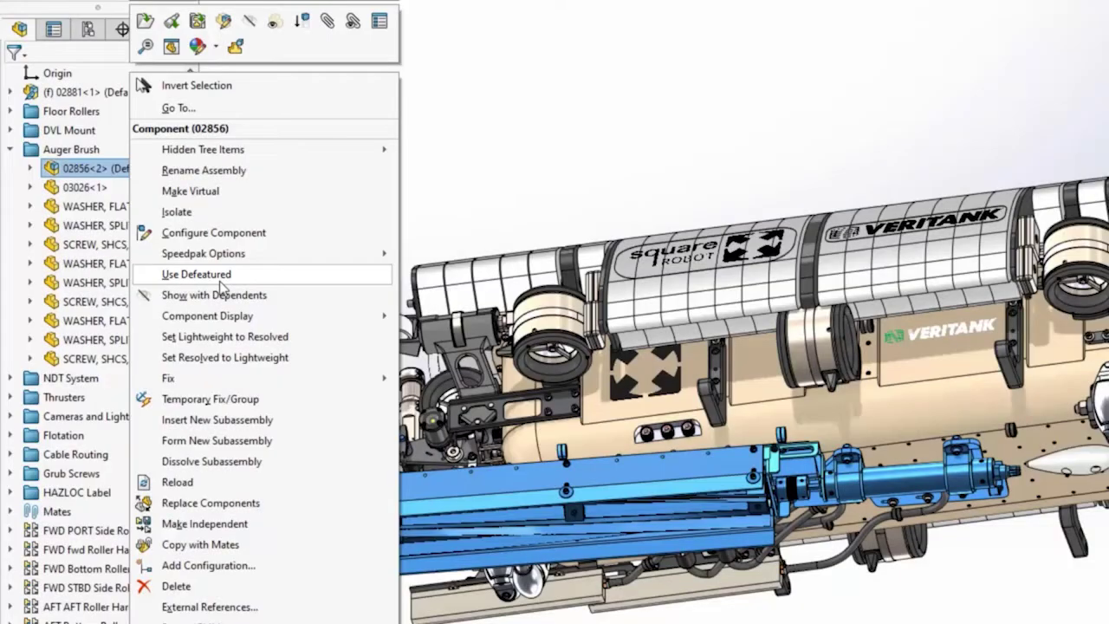
{"action": "left_click", "coordinate": [220, 279]}
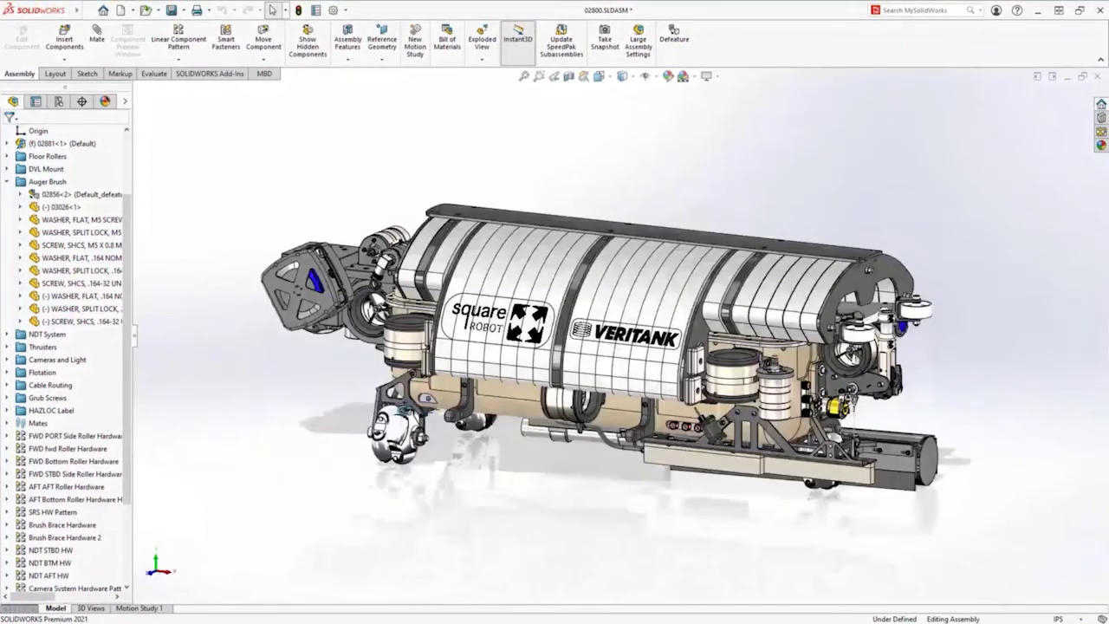
{"action": "middle_click_drag", "start_coordinate": [403, 410], "coordinate": [358, 454]}
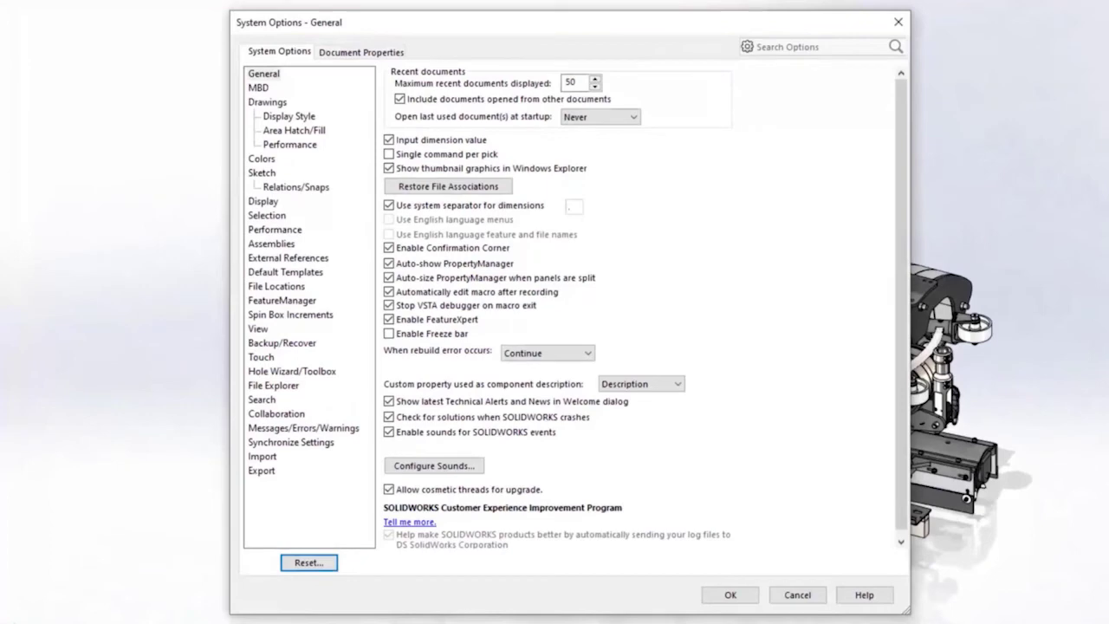
Show the Performance page of the system options
{"action": "left_click", "coordinate": [272, 231]}
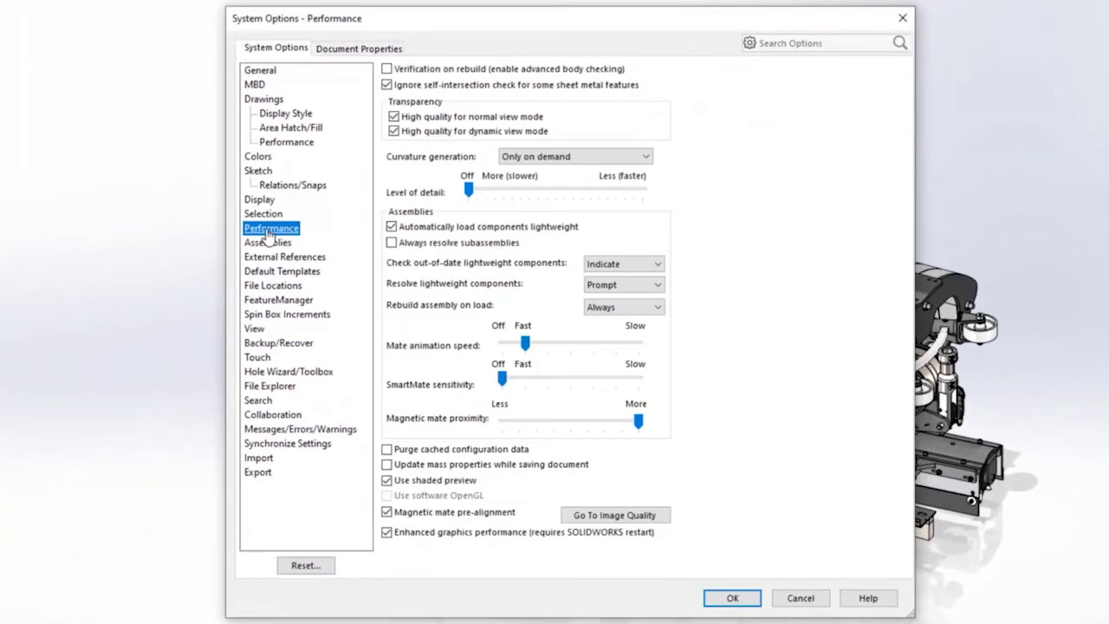
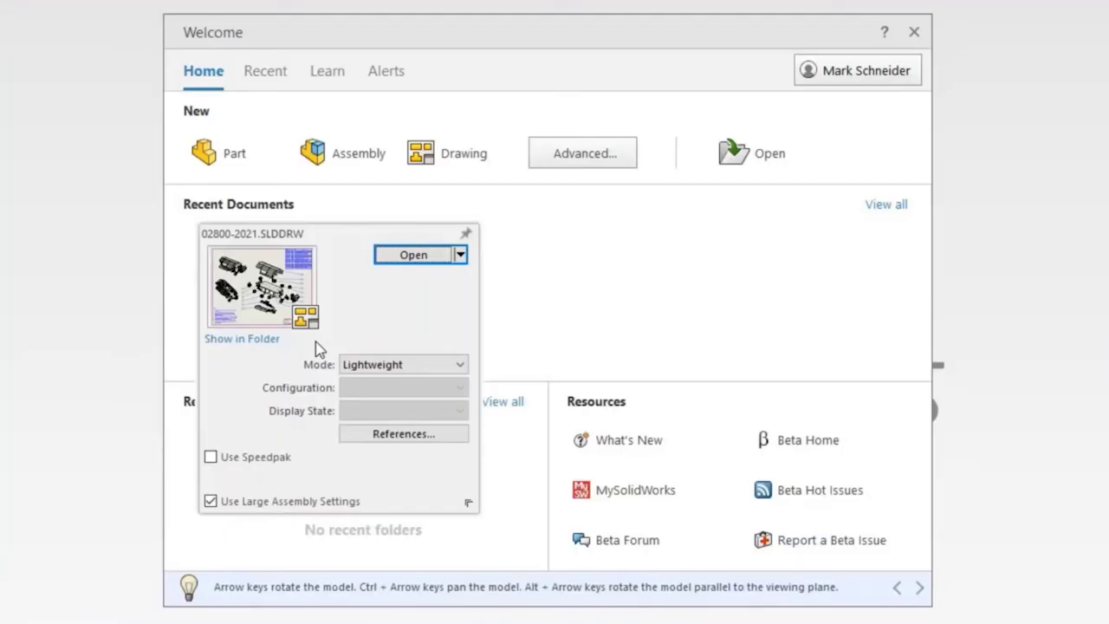
Set the opening mode of the recent drawing 02800-2021 to Detailing
{"action": "left_click", "coordinate": [394, 364]}
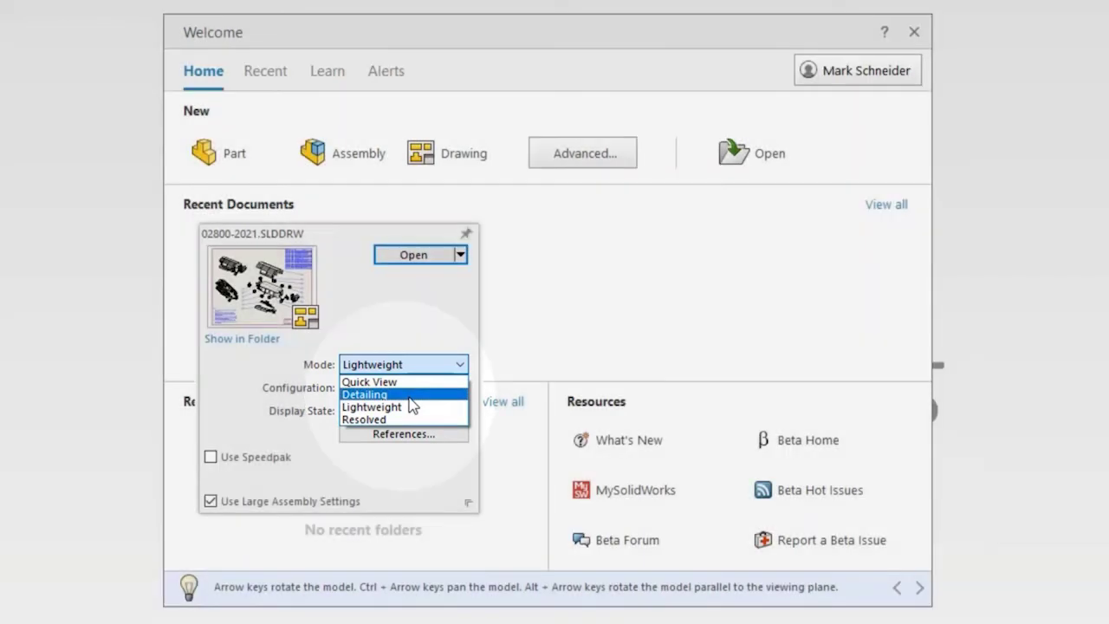
{"action": "left_click", "coordinate": [408, 397]}
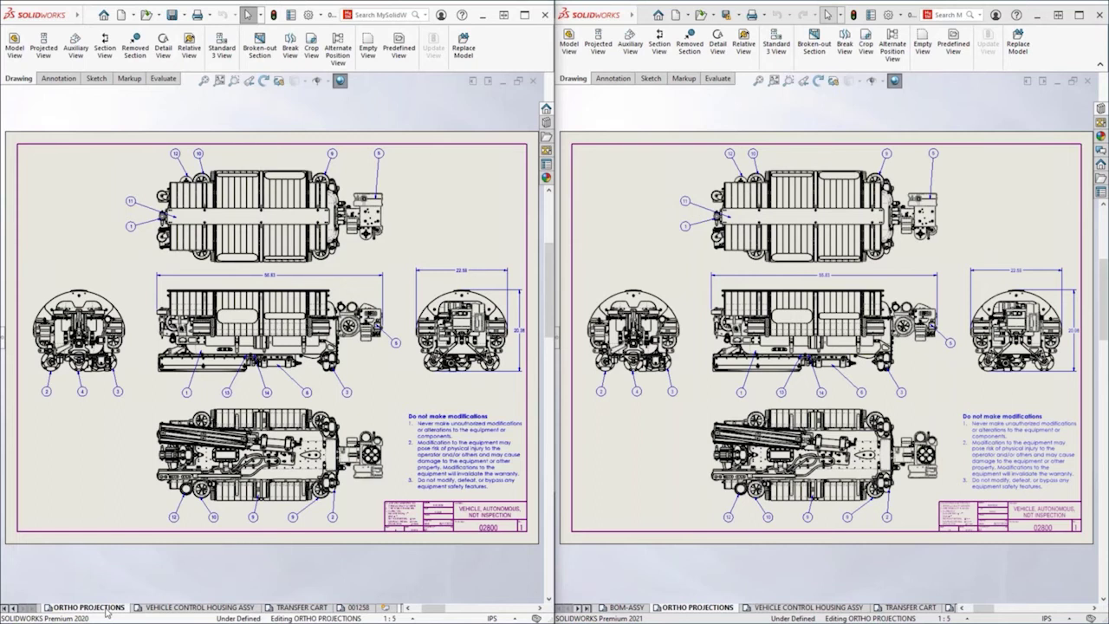
Compare panning and zooming on the ORTHO PROJECTIONS sheet in the SOLIDWORKS 2020 and 2021 windows
{"action": "middle_click_drag", "start_coordinate": [289, 331], "coordinate": [298, 293]}
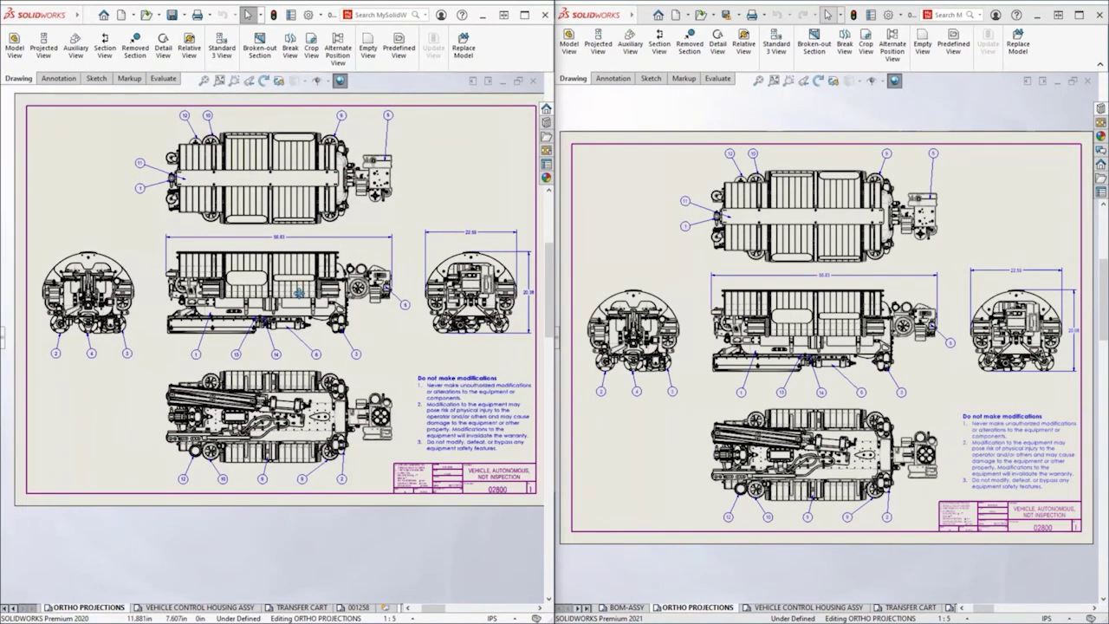
{"action": "middle_click_drag", "start_coordinate": [294, 356], "coordinate": [285, 426]}
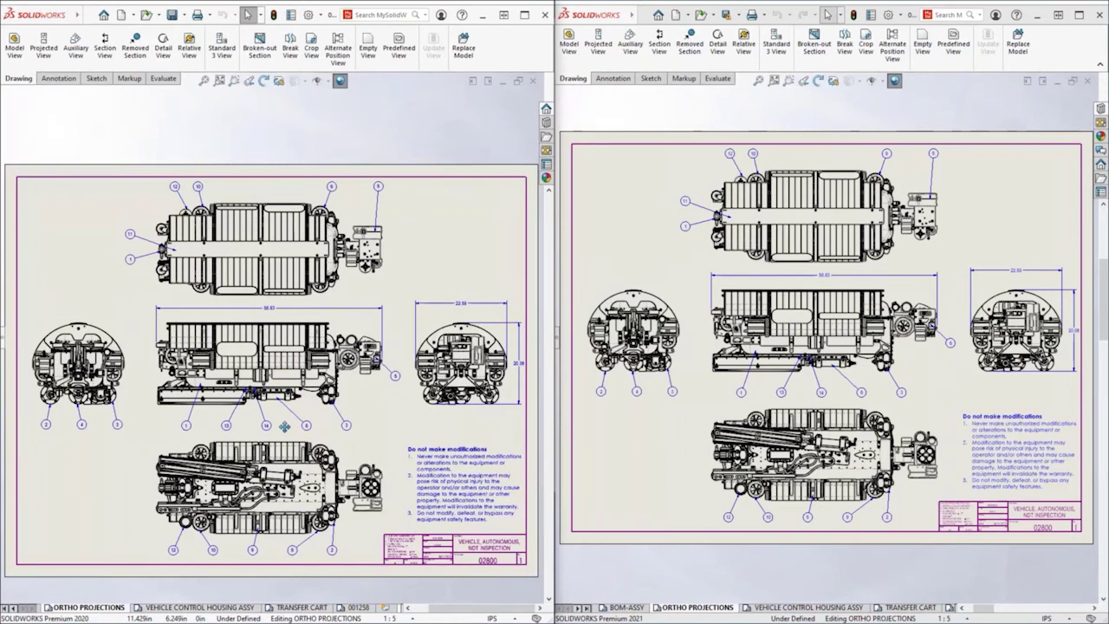
{"action": "scroll", "coordinate": [285, 427], "scroll_direction": "down", "scroll_amount": 5}
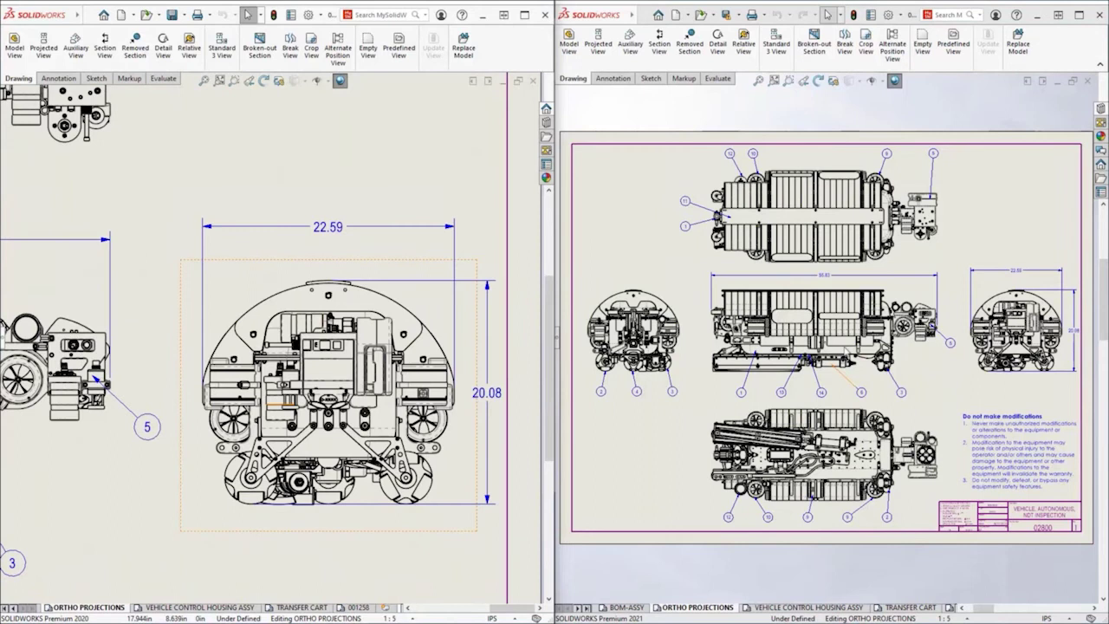
{"action": "middle_click_drag", "start_coordinate": [862, 358], "coordinate": [864, 425]}
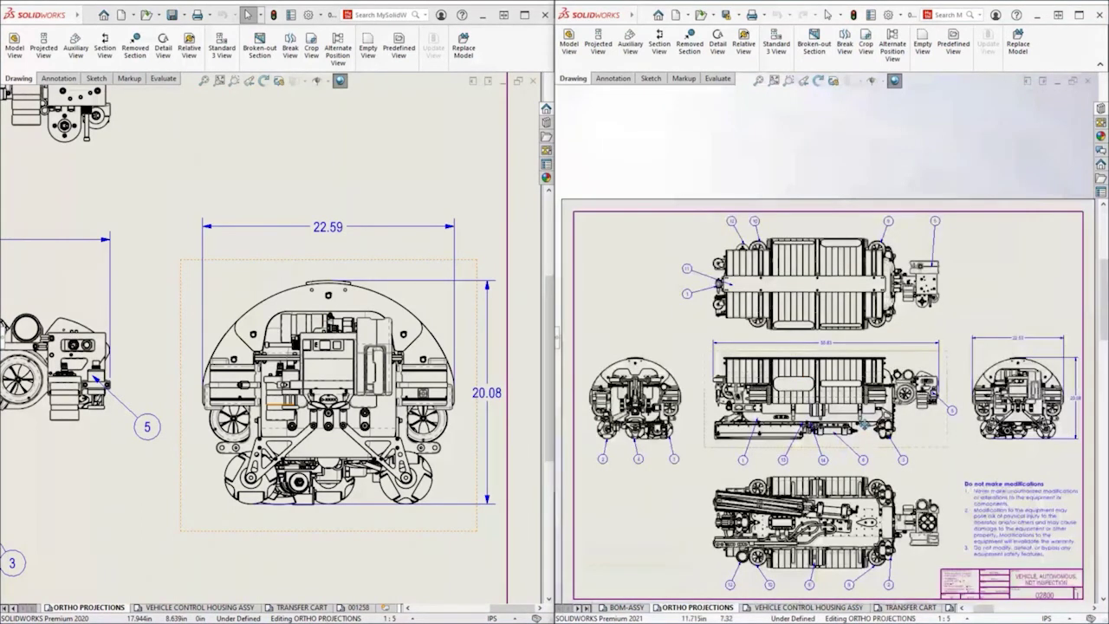
{"action": "scroll", "coordinate": [863, 424], "scroll_direction": "down", "scroll_amount": 5}
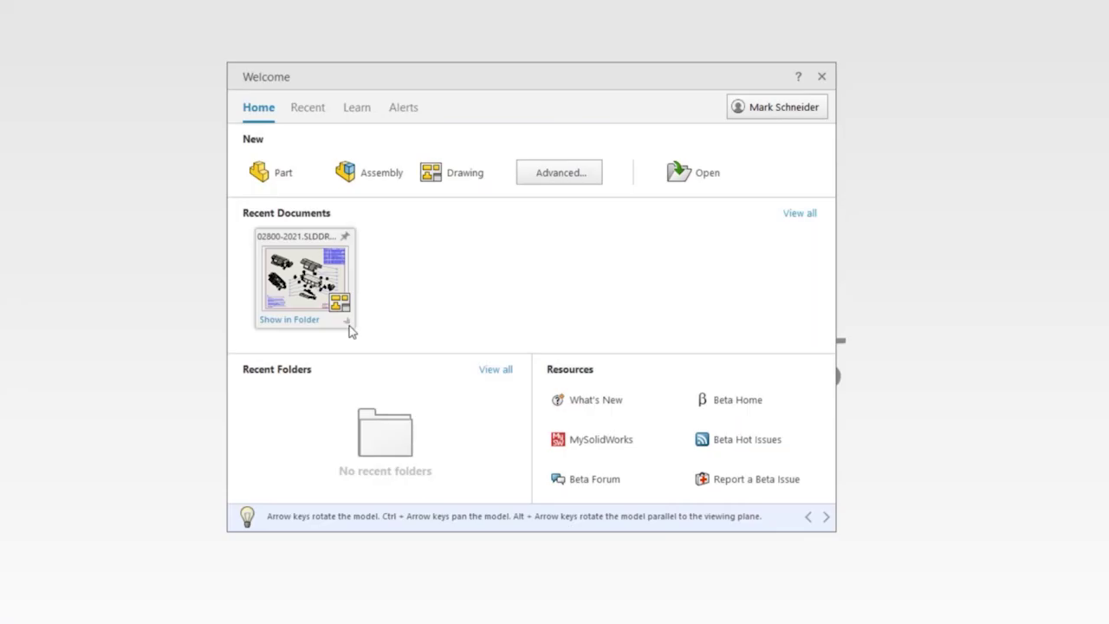
Open the recent drawing 02800-2021 in Detailing mode
{"action": "mouse_move", "coordinate": [347, 326]}
{"action": "left_click", "coordinate": [405, 339]}
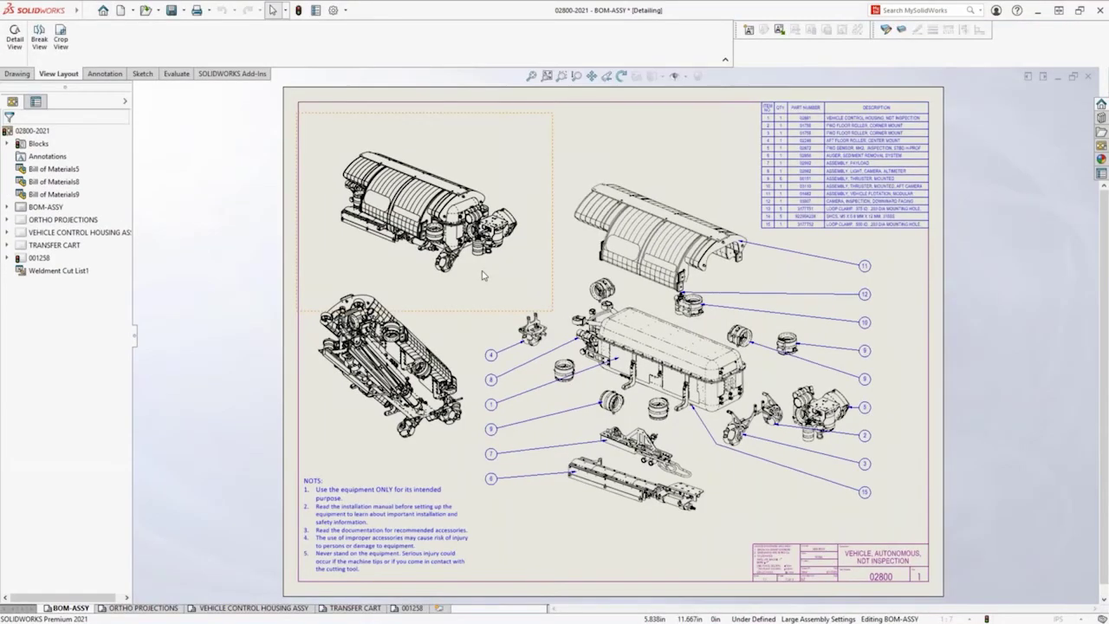
Move the magnetic line holding balloons 4, 8, 1, 9, 7 and 6 slightly away from the exploded view on the BOM-ASSY sheet
{"action": "scroll", "coordinate": [585, 322], "scroll_direction": "down", "scroll_amount": 1}
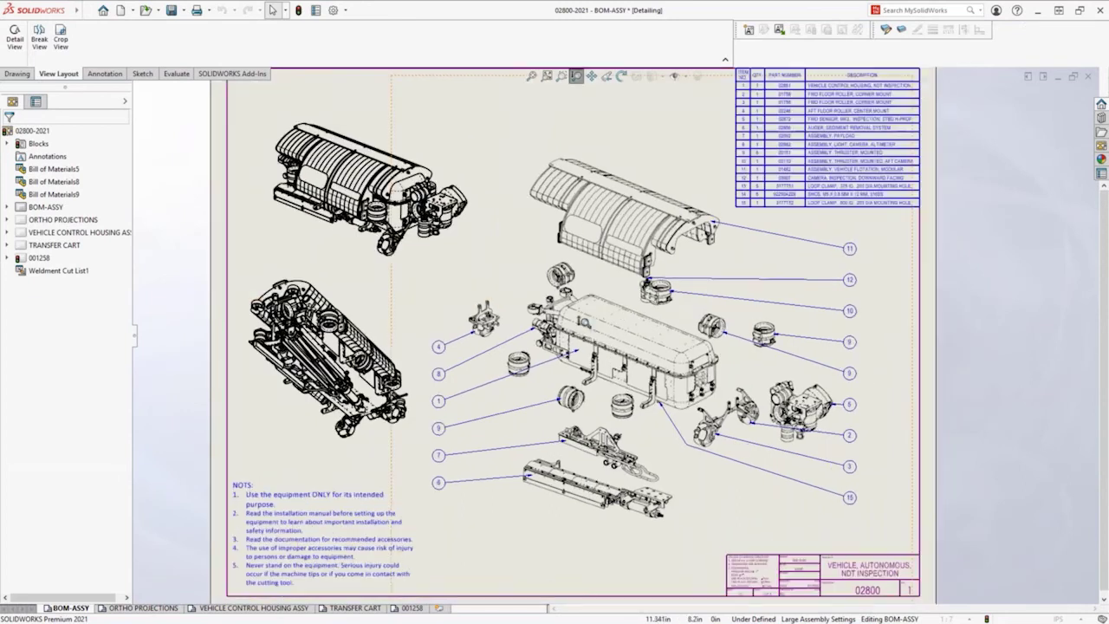
{"action": "scroll", "coordinate": [492, 431], "scroll_direction": "down", "scroll_amount": 5}
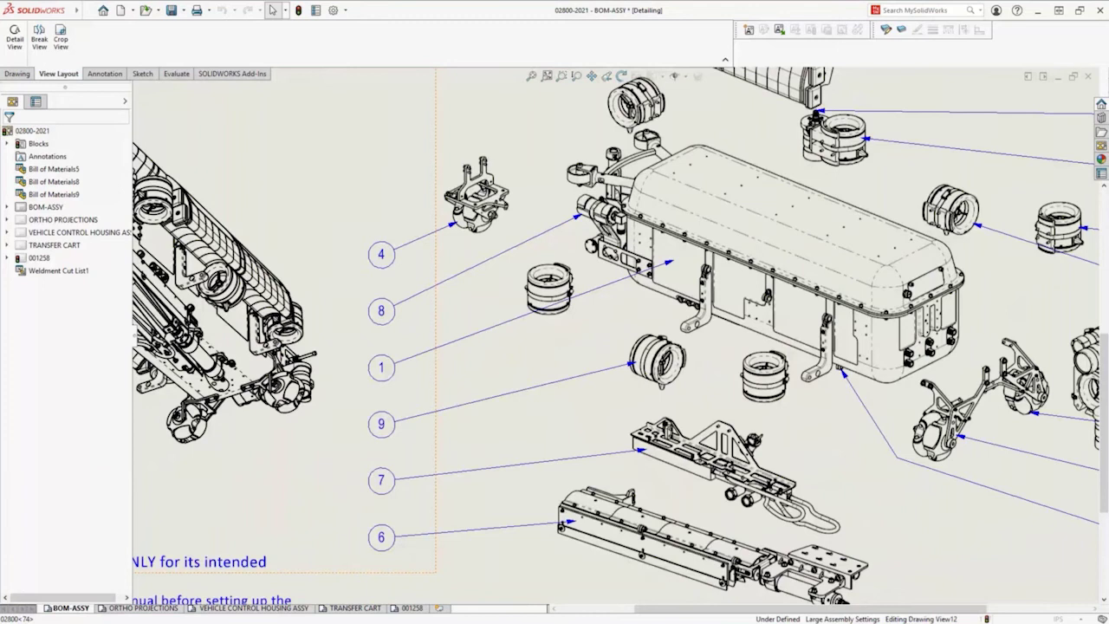
{"action": "left_click_drag", "start_coordinate": [382, 364], "coordinate": [378, 365]}
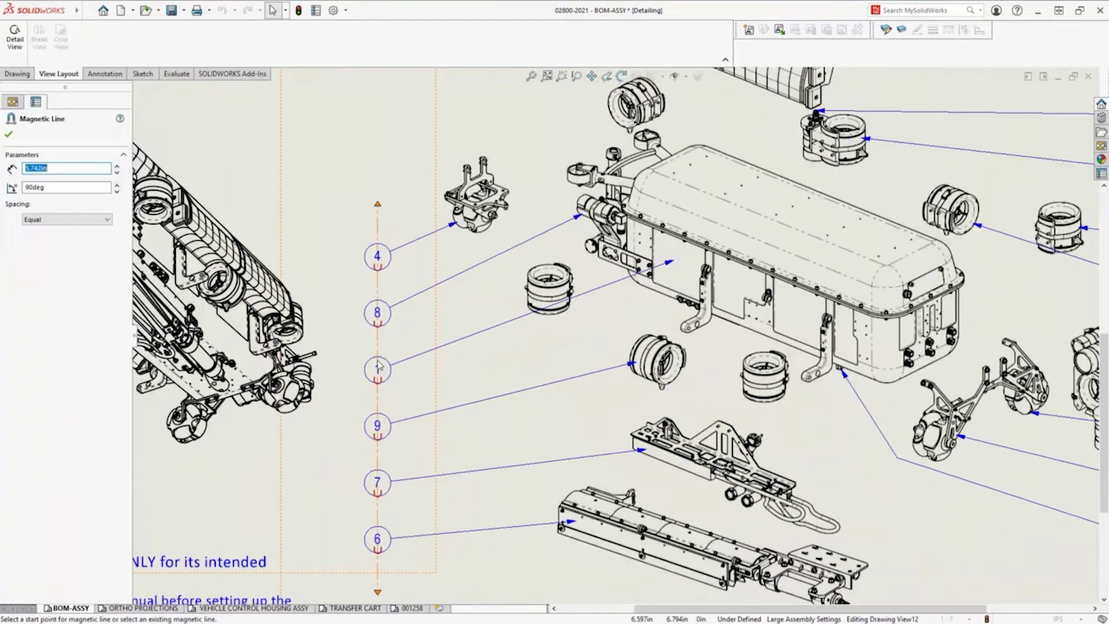
{"action": "middle_click_drag", "start_coordinate": [379, 365], "coordinate": [434, 305]}
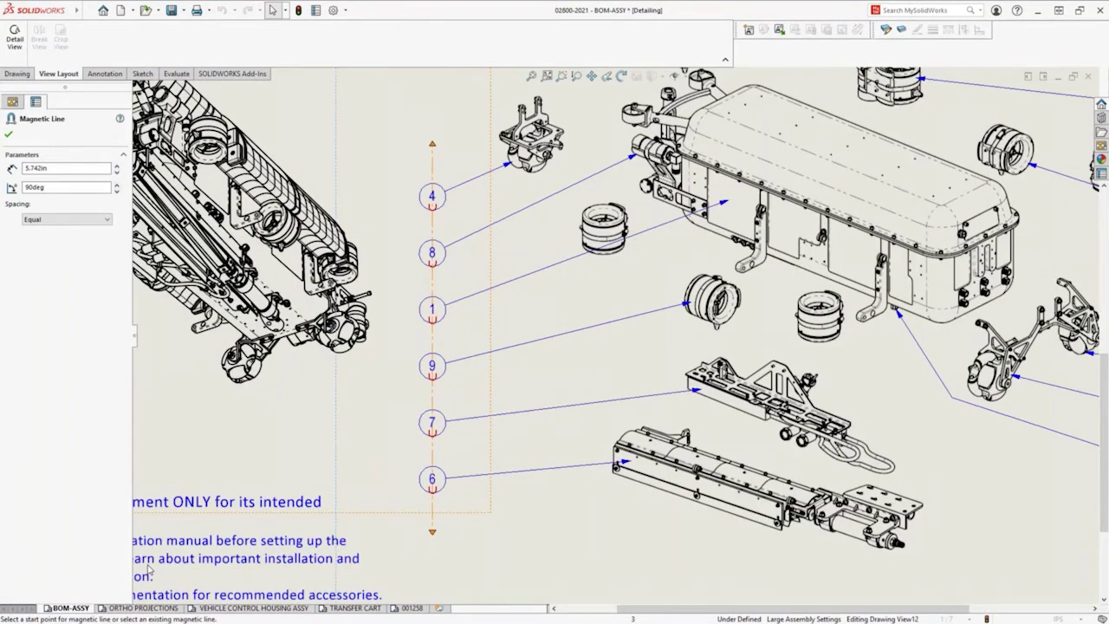
Look through the ORTHO PROJECTIONS and VEHICLE CONTROL HOUSING ASSY sheets and activate sheet 001258
{"action": "left_click", "coordinate": [143, 608]}
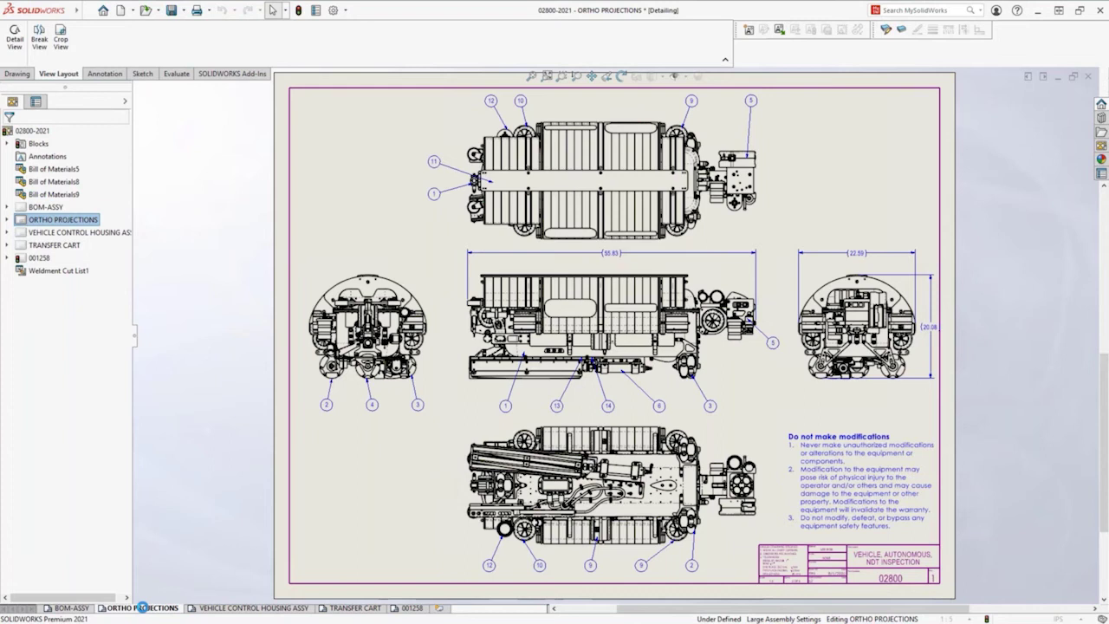
{"action": "mouse_move", "coordinate": [237, 609]}
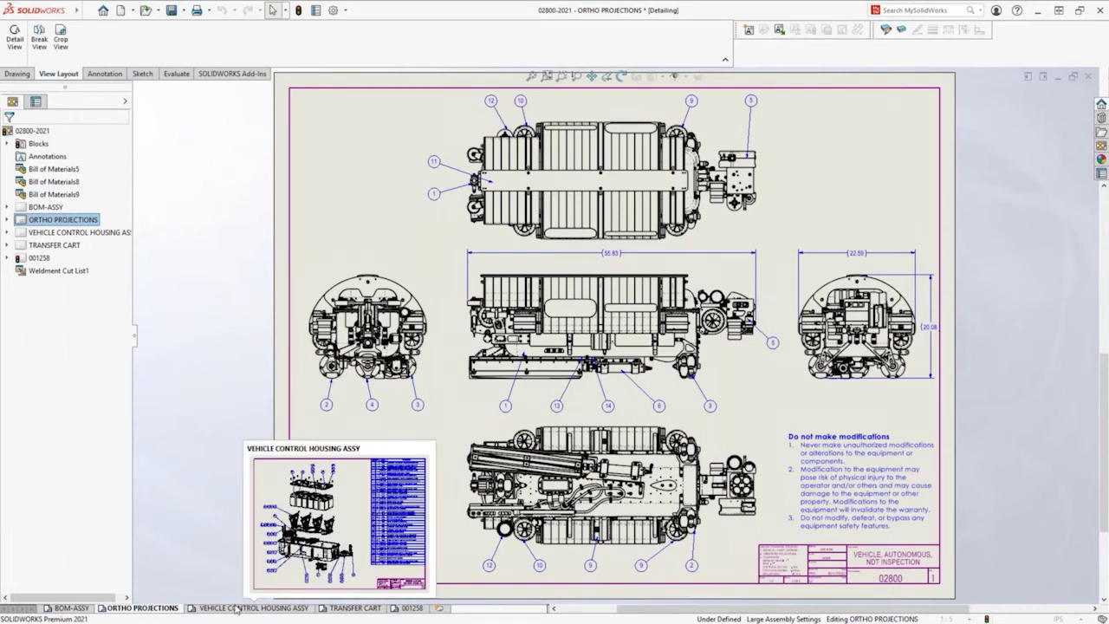
{"action": "left_click", "coordinate": [242, 608]}
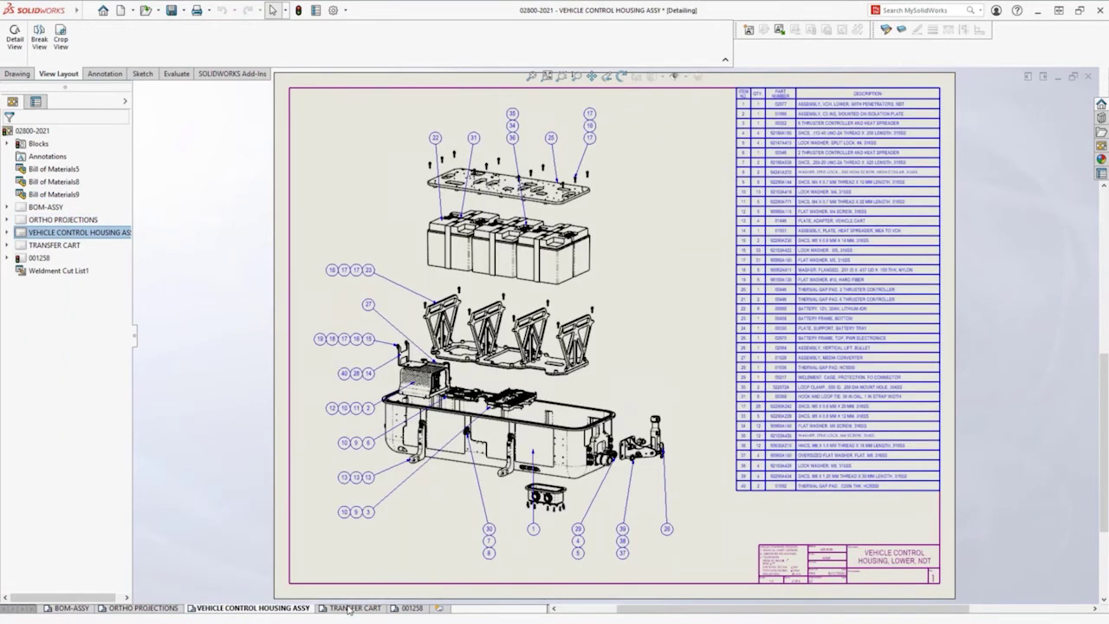
{"action": "left_click", "coordinate": [416, 609]}
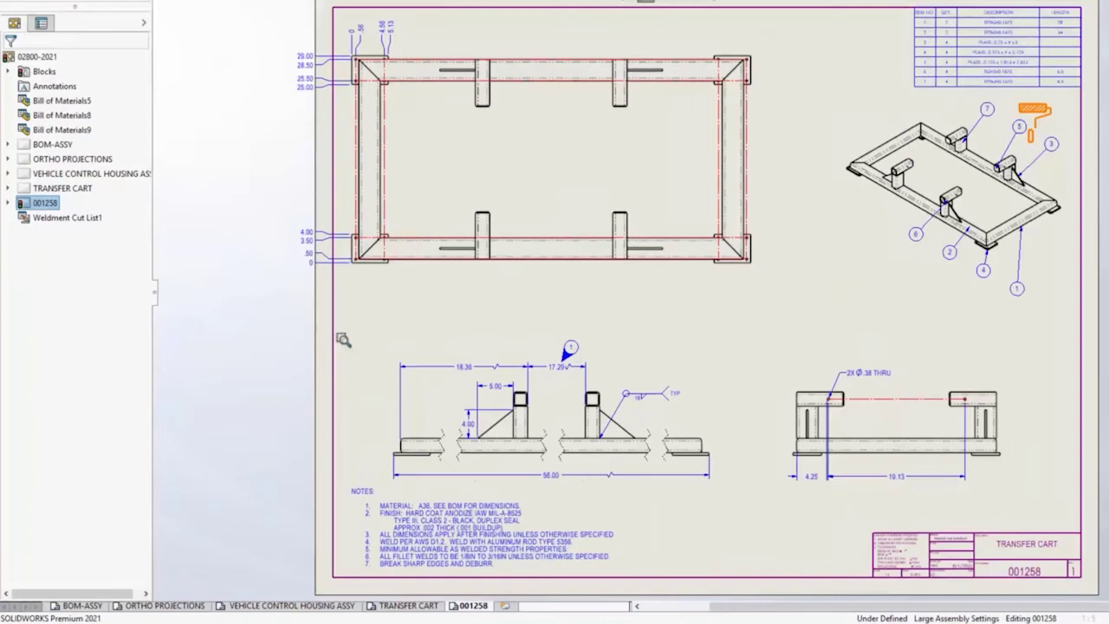
Replace the word BOM with CUTLIST in item 1 of the drawing's general notes
{"action": "left_click_drag", "start_coordinate": [300, 273], "coordinate": [796, 596]}
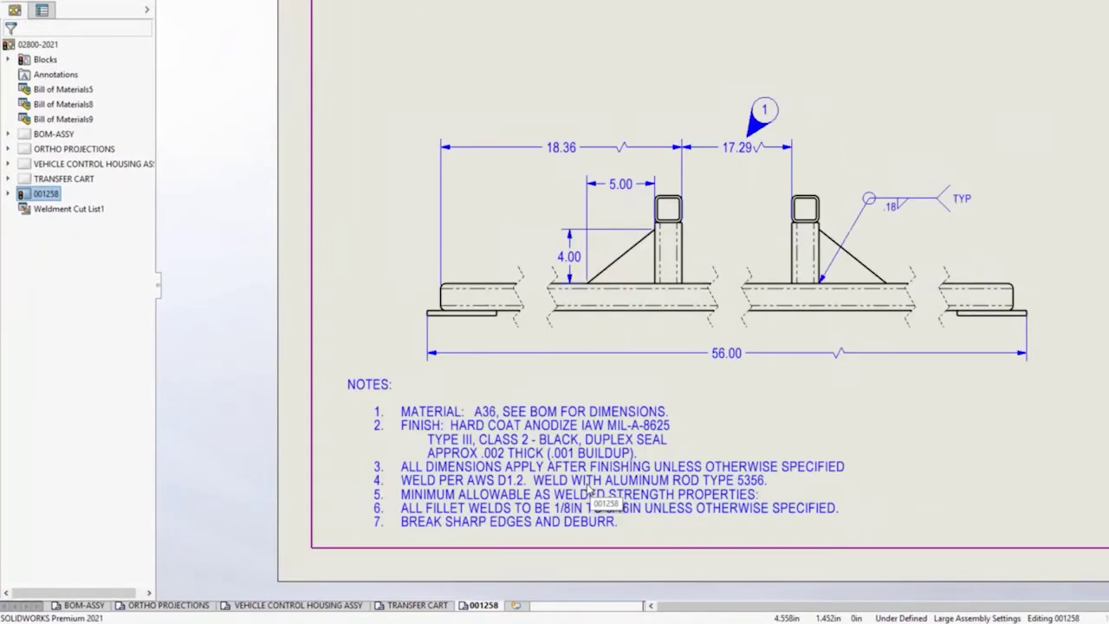
{"action": "left_click", "coordinate": [588, 489]}
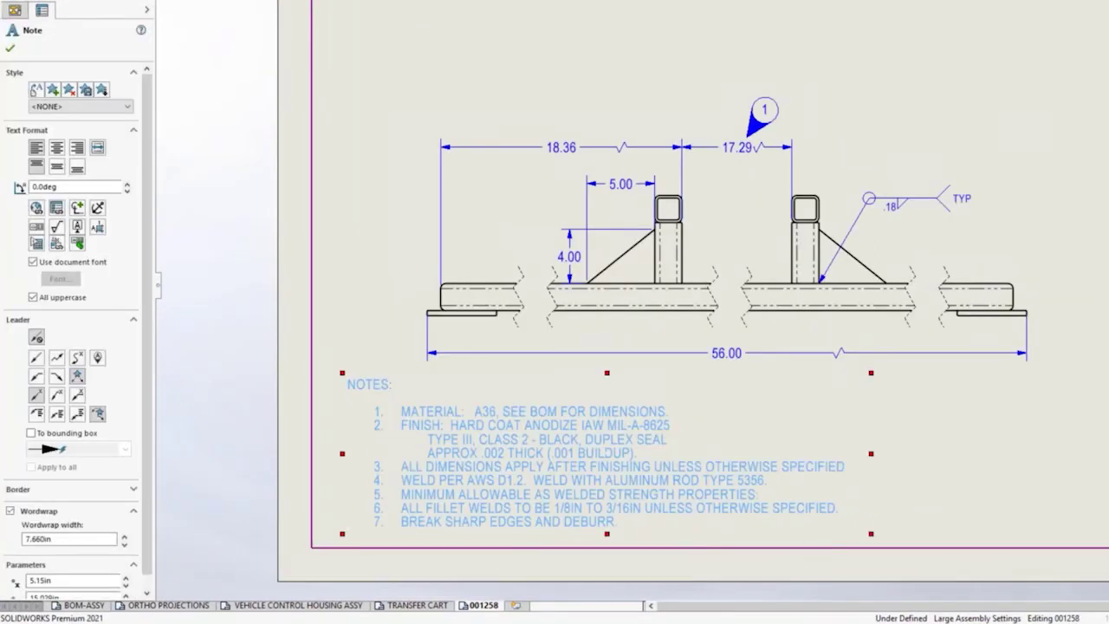
{"action": "double_click", "coordinate": [542, 416]}
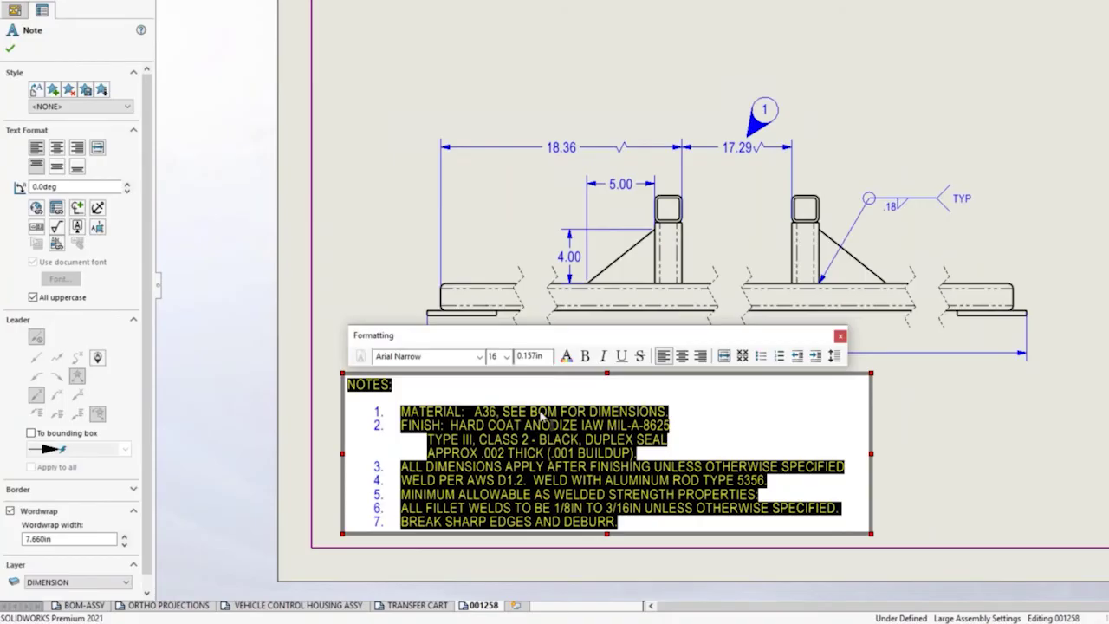
{"action": "double_click", "coordinate": [543, 412]}
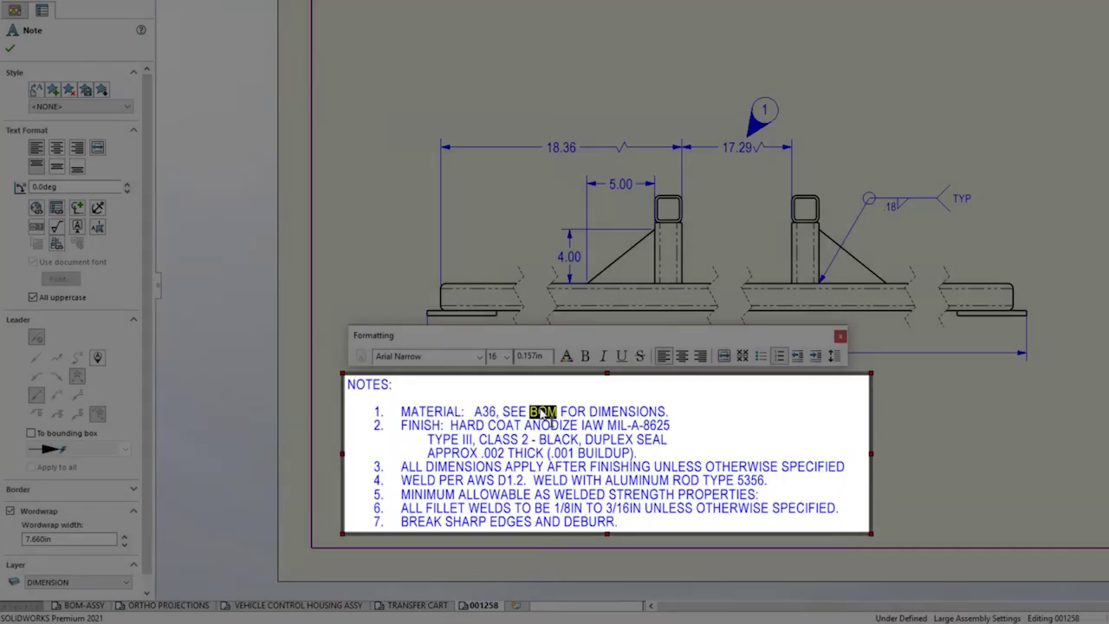
{"action": "type", "text": "CNT"}
{"action": "type", "text": "LIST"}
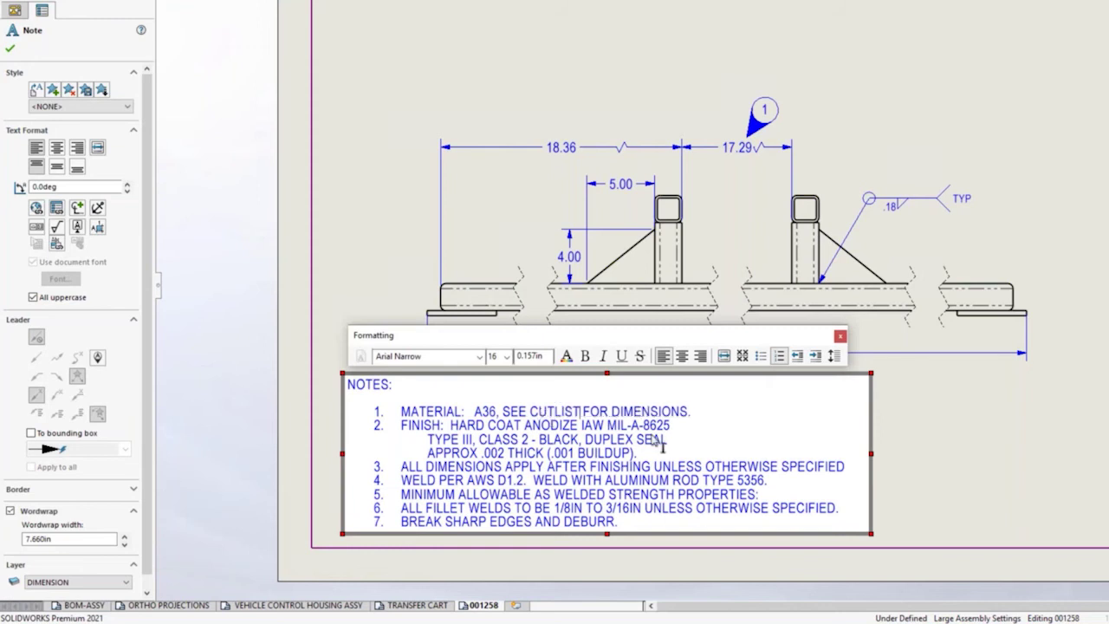
Delete the TYPE III and APPROX lines under the FINISH item of the notes and finish the note edit
{"action": "triple_click", "coordinate": [663, 442]}
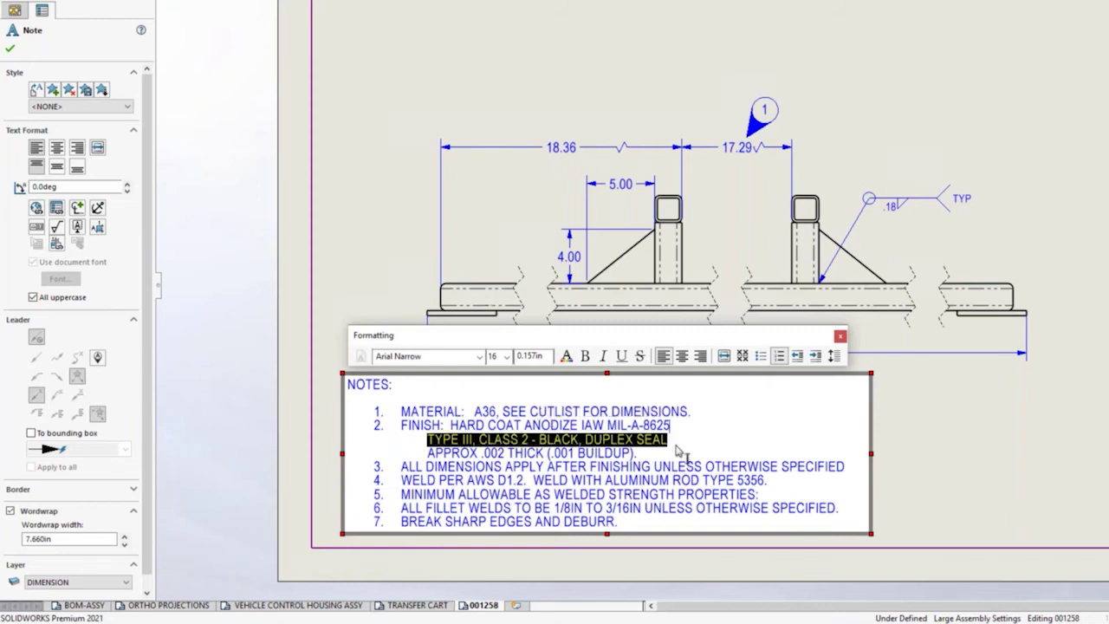
{"action": "key", "text": "Delete"}
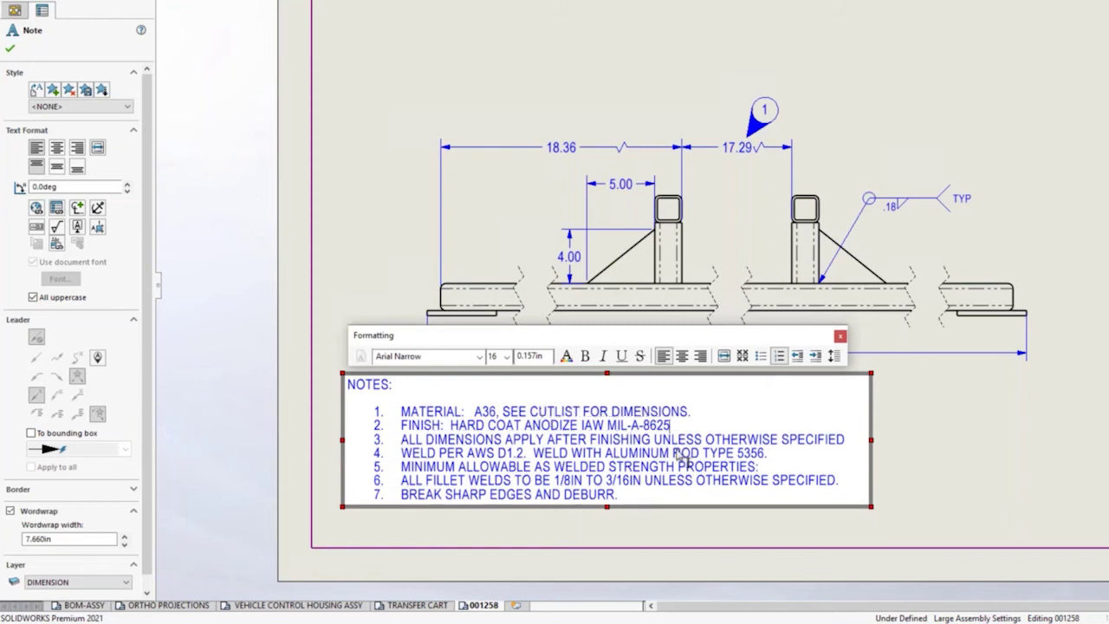
{"action": "left_click", "coordinate": [672, 523]}
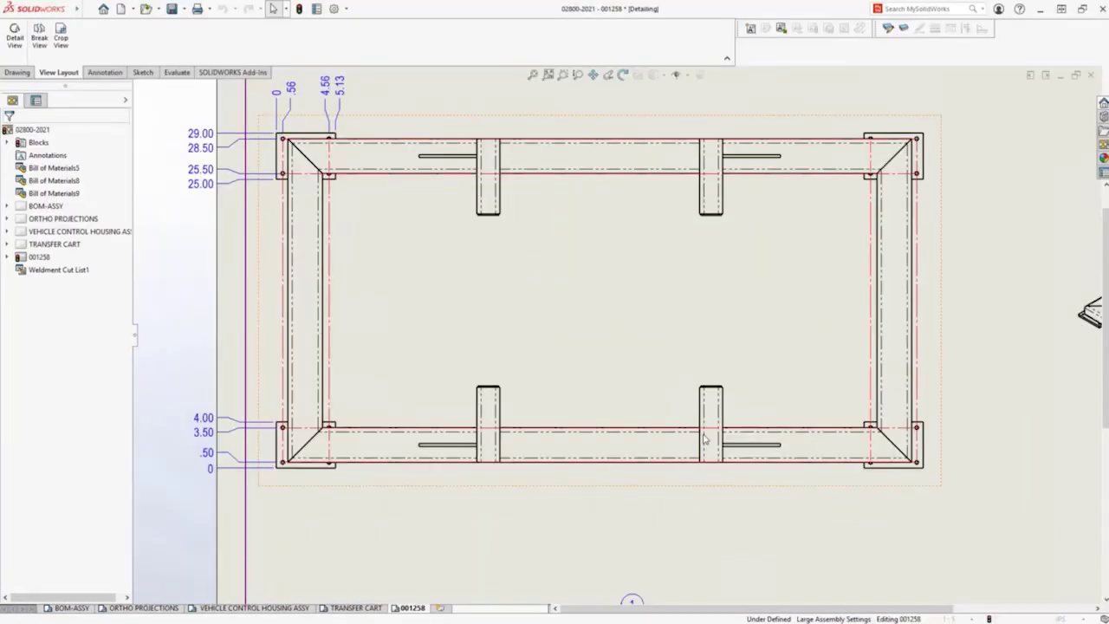
Break the frame's plan view with three vertical cuts: one between the two bracket pairs and one between each pair and its adjacent corner plates
{"action": "middle_click_drag", "start_coordinate": [705, 439], "coordinate": [706, 479]}
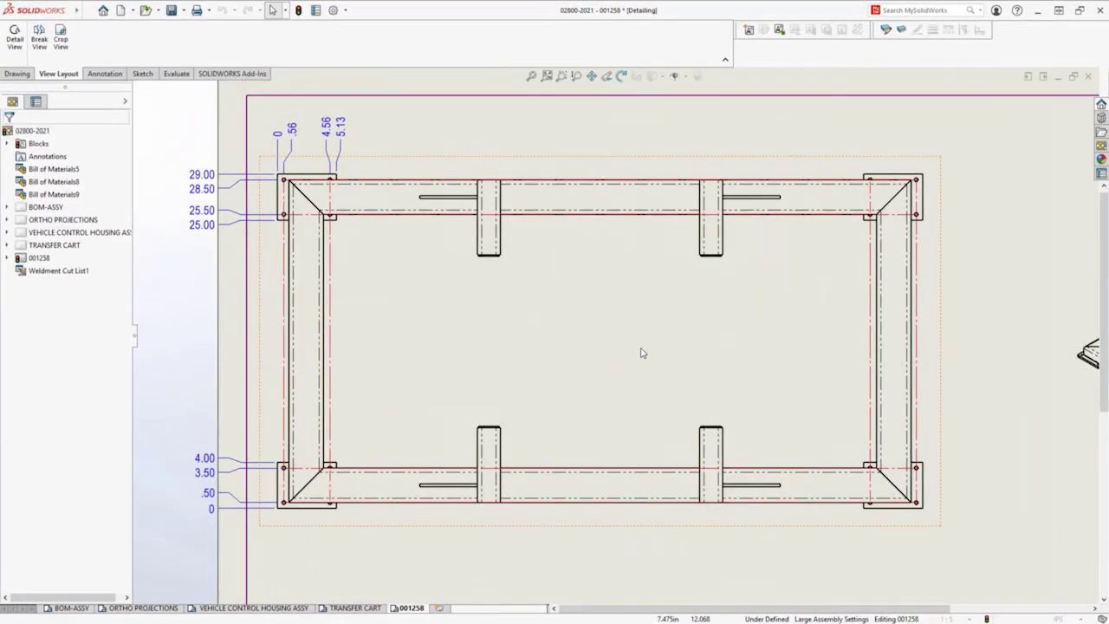
{"action": "left_click", "coordinate": [642, 353]}
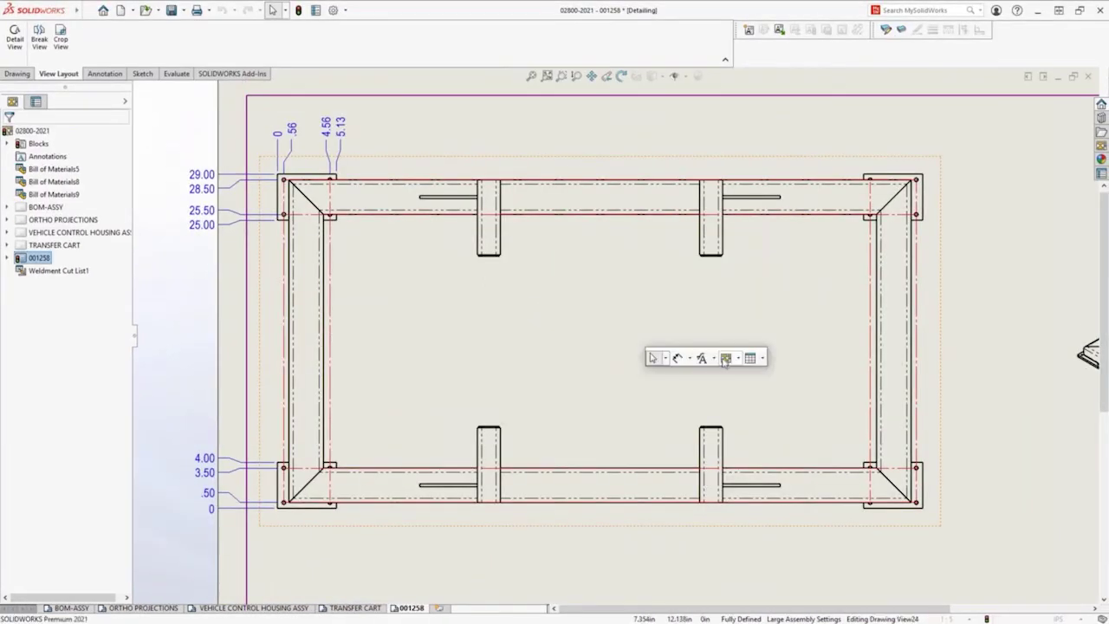
{"action": "left_click", "coordinate": [725, 358]}
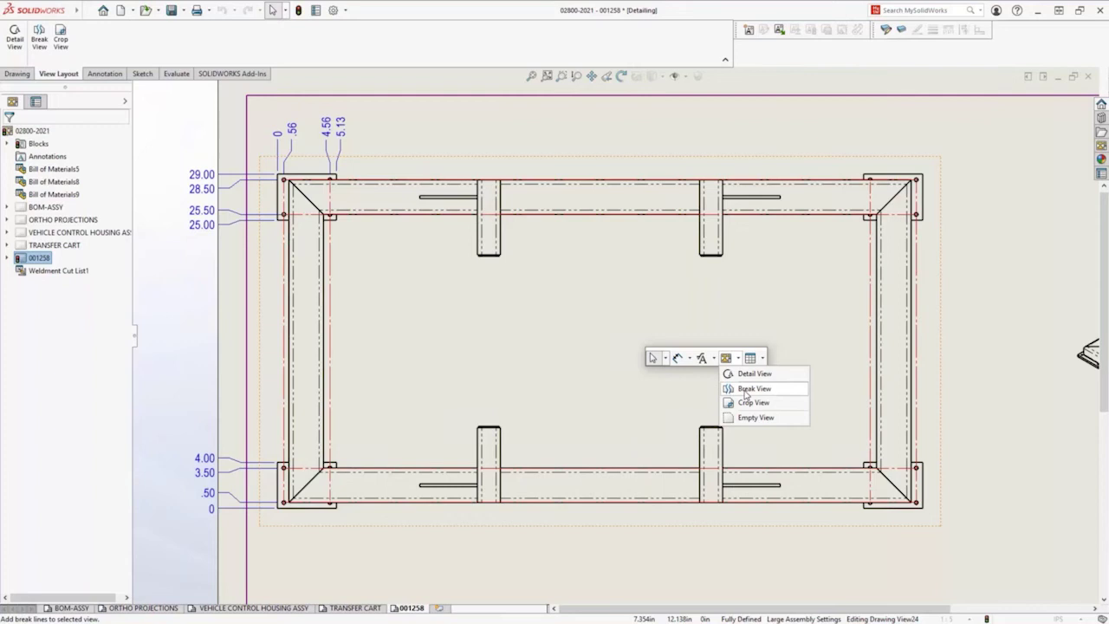
{"action": "left_click", "coordinate": [745, 391]}
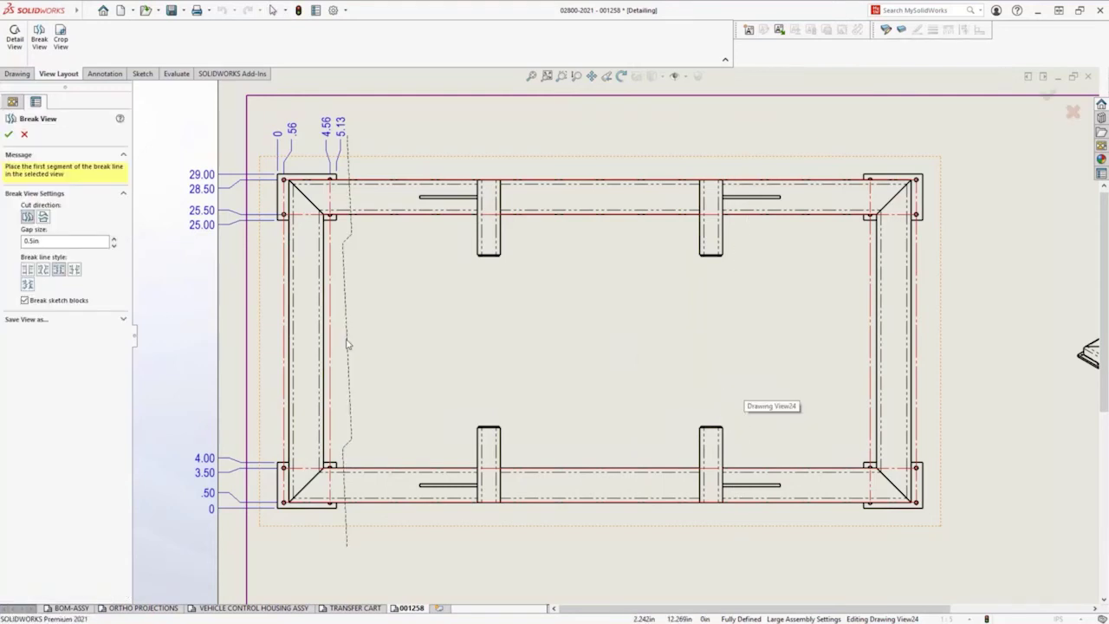
{"action": "left_click", "coordinate": [347, 345]}
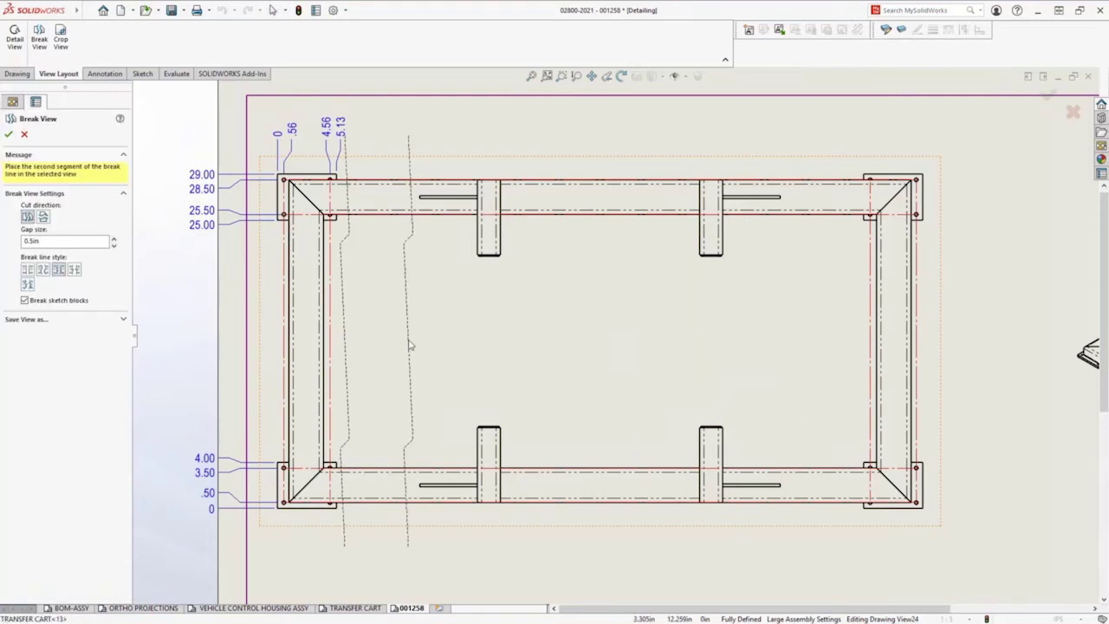
{"action": "left_click", "coordinate": [411, 345]}
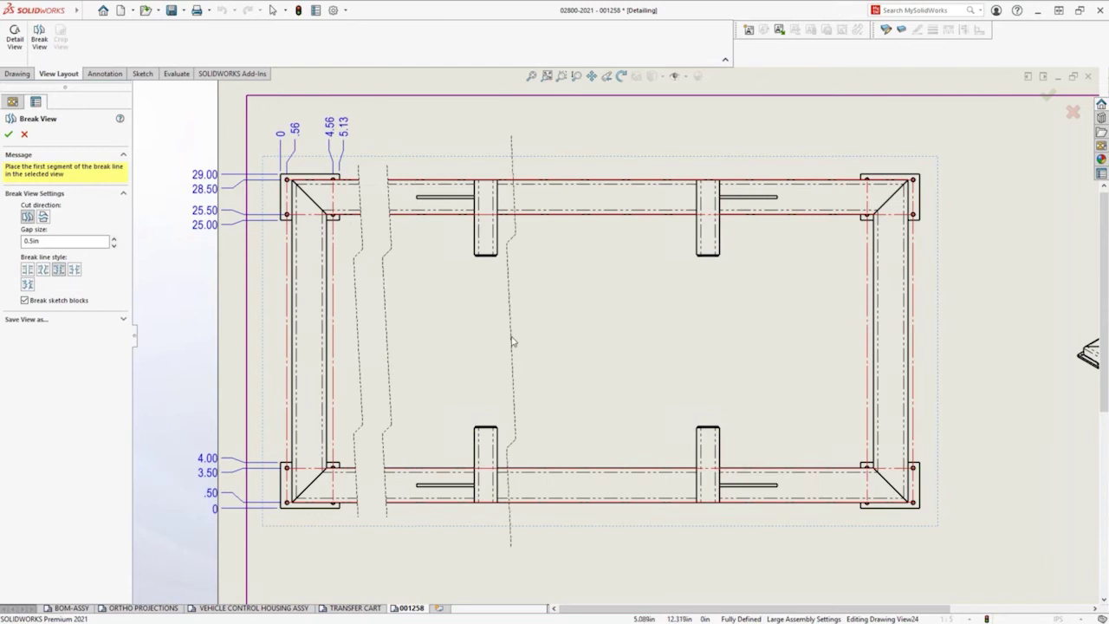
{"action": "left_click", "coordinate": [512, 342]}
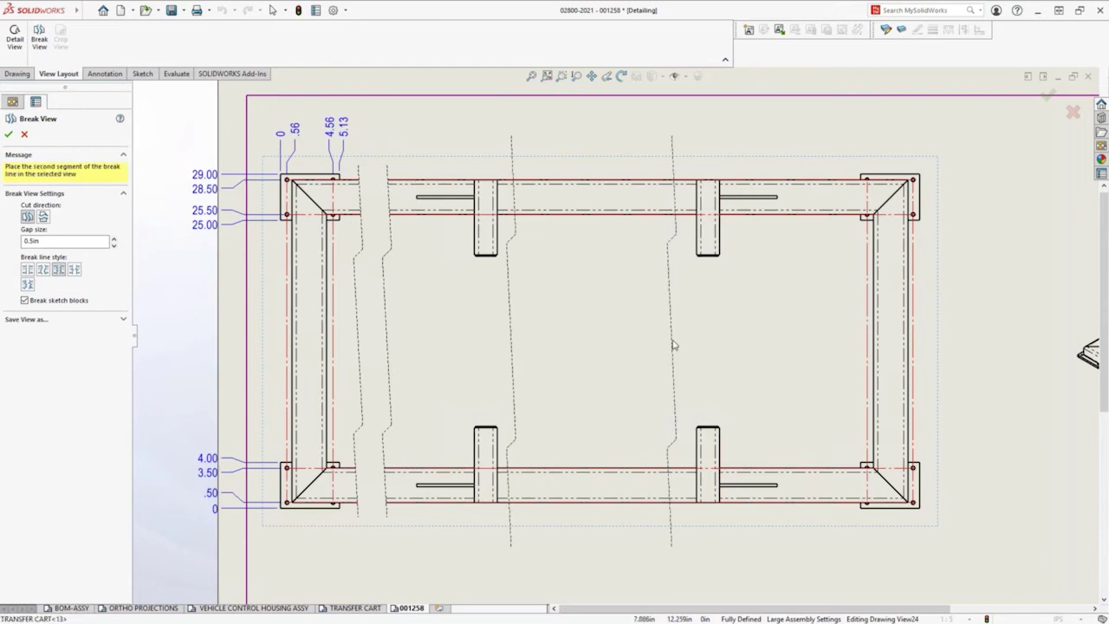
{"action": "left_click", "coordinate": [673, 345]}
{"action": "left_click", "coordinate": [741, 345]}
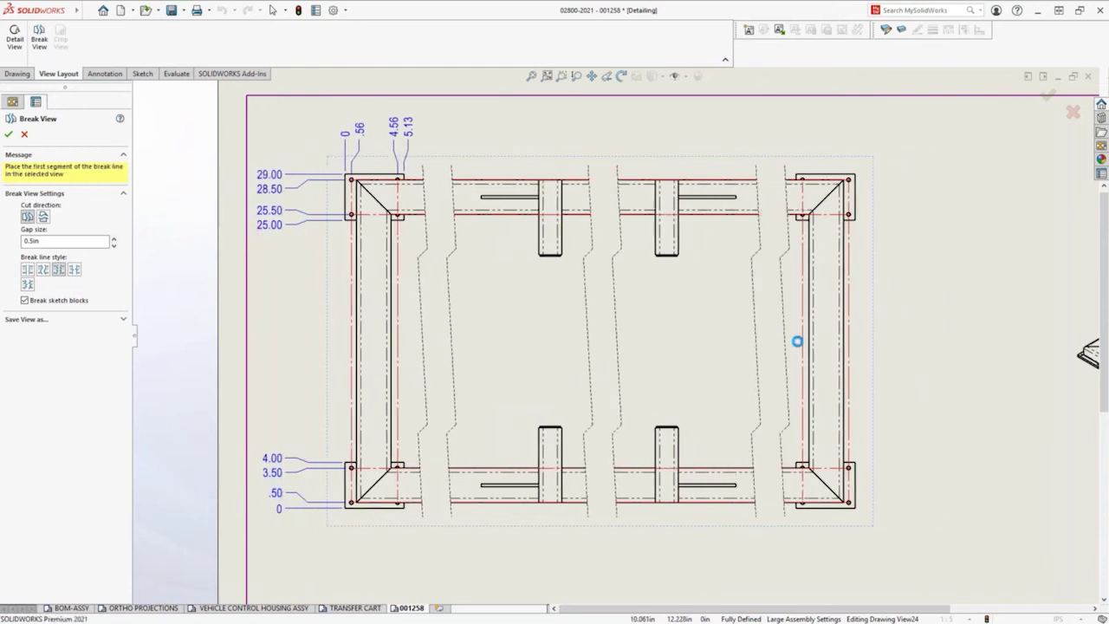
Try the curved break line style, switch the breaks to the small zigzag style, and accept the break view
{"action": "left_click", "coordinate": [52, 250]}
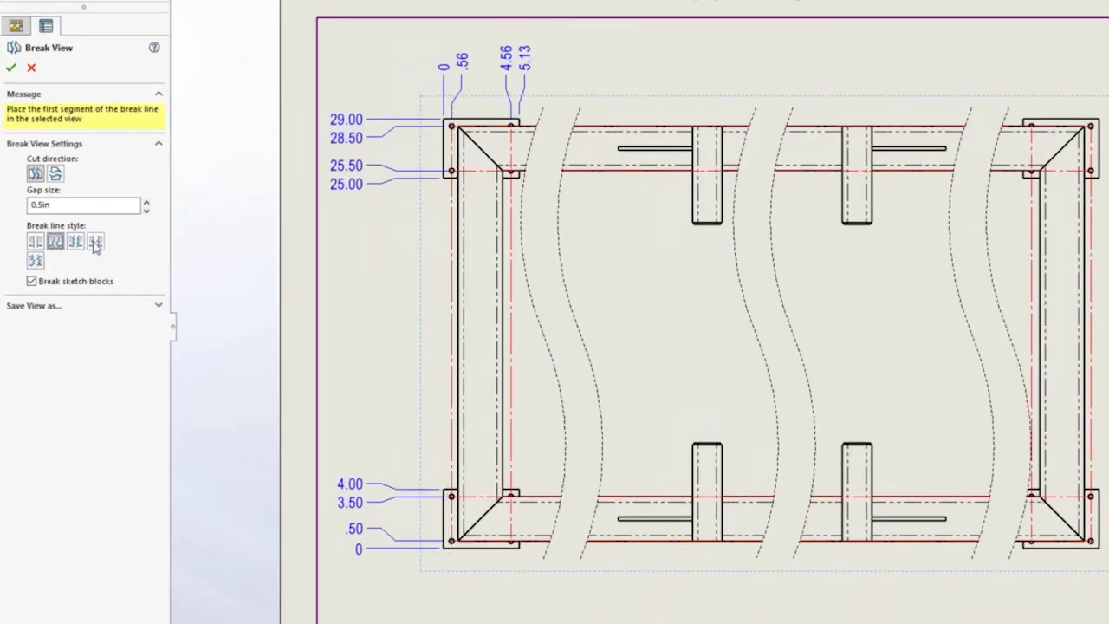
{"action": "left_click", "coordinate": [95, 244]}
{"action": "left_click", "coordinate": [11, 67]}
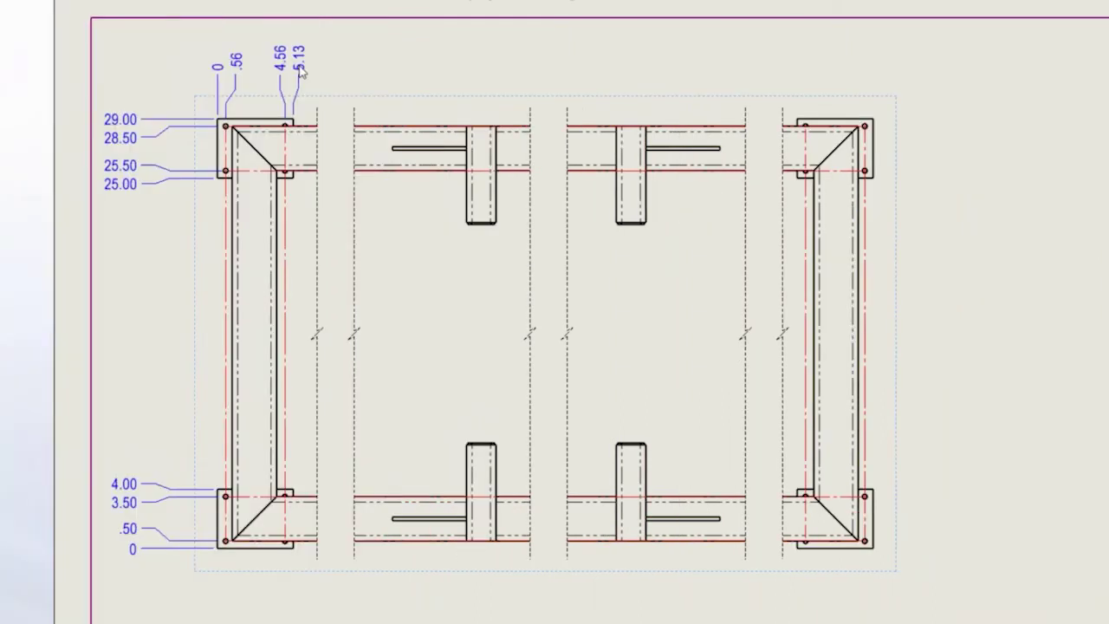
Extend the horizontal ordinate dimension set to the upper-right corner plate's left edge, both hole positions and right edge
{"action": "right_click", "coordinate": [301, 72]}
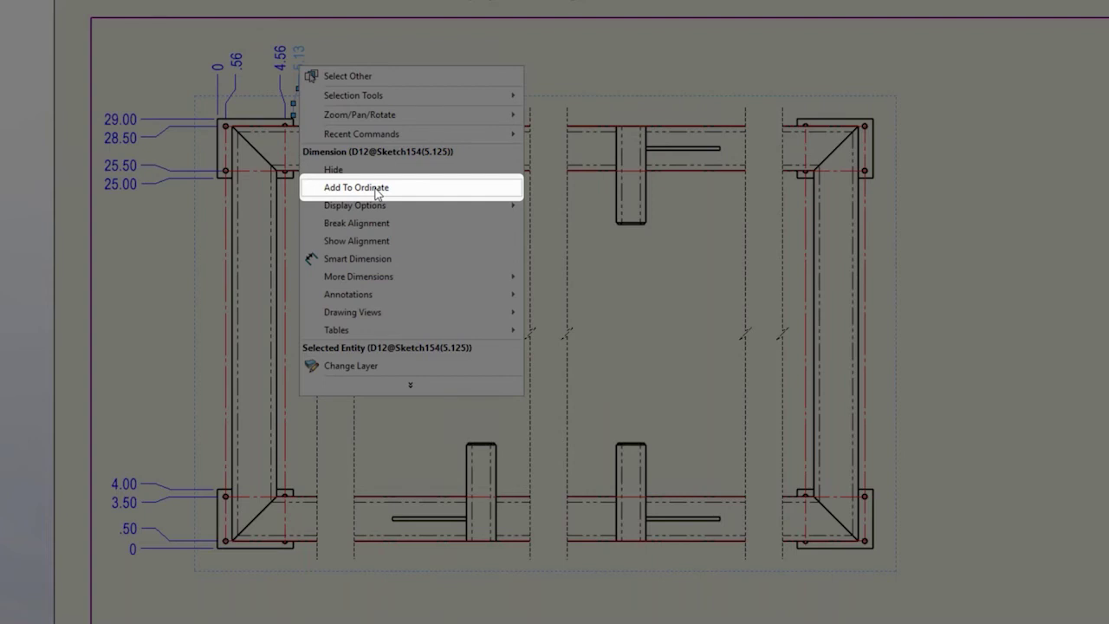
{"action": "left_click", "coordinate": [377, 189]}
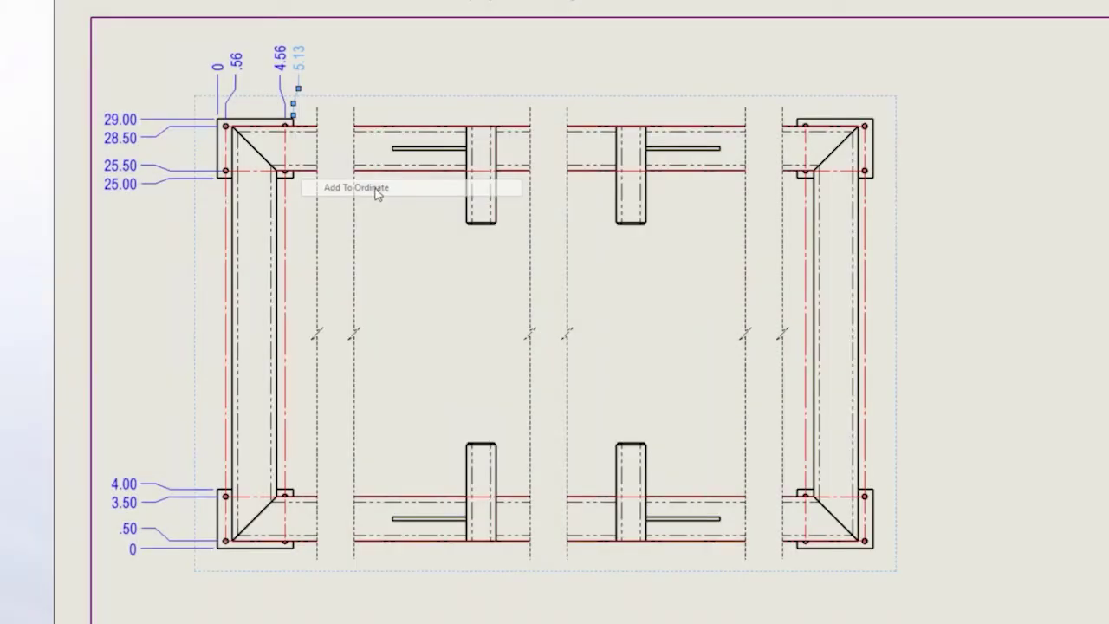
{"action": "left_click", "coordinate": [797, 128]}
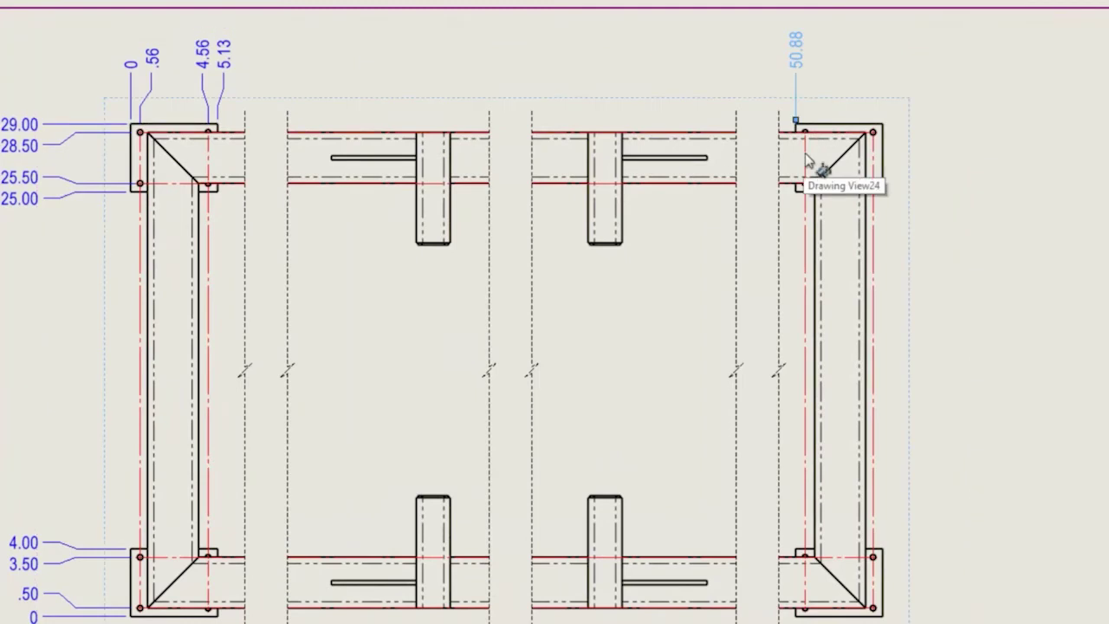
{"action": "left_click", "coordinate": [805, 154]}
{"action": "left_click", "coordinate": [875, 167]}
{"action": "left_click", "coordinate": [882, 168]}
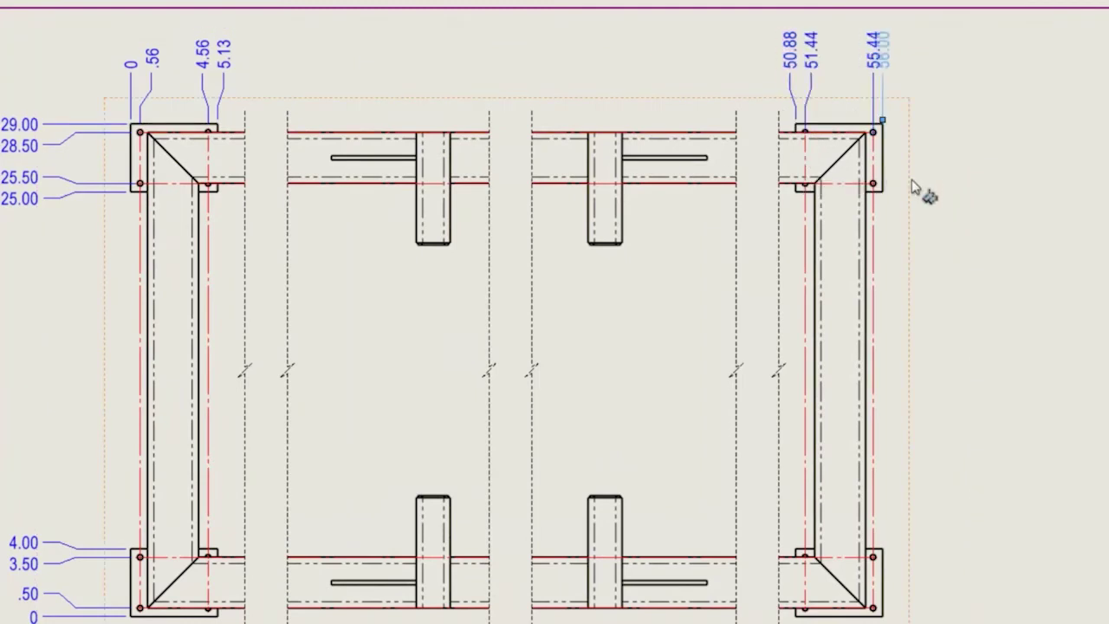
{"action": "key", "text": "Escape"}
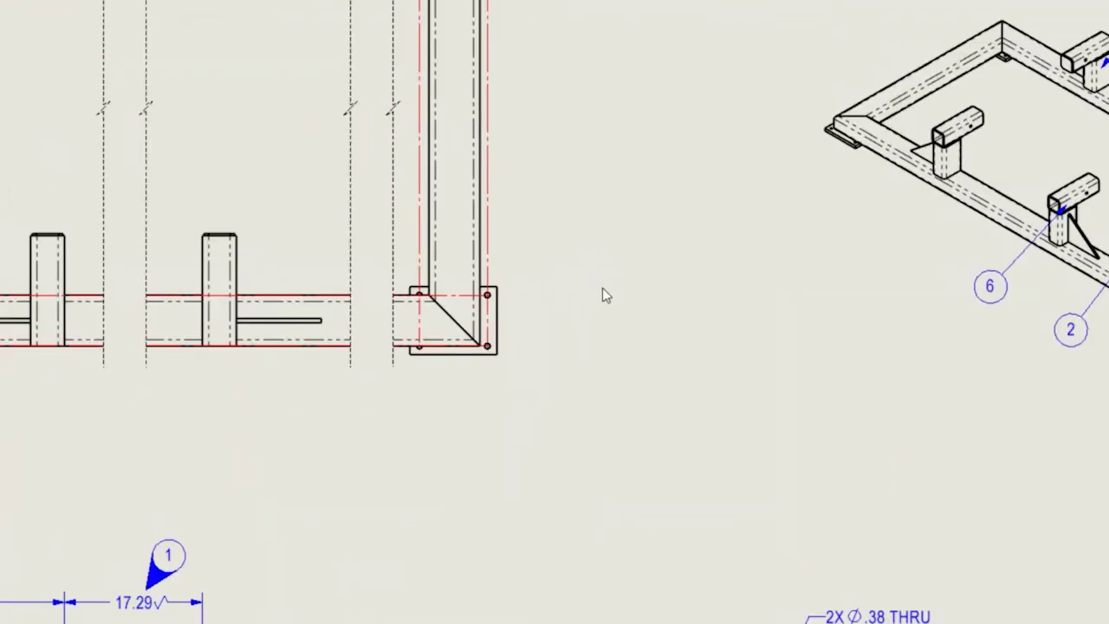
Create a circular detail view of the frame's lower-right corner plate and place it between the broken view and the isometric view
{"action": "key", "text": "s"}
{"action": "left_click", "coordinate": [742, 303]}
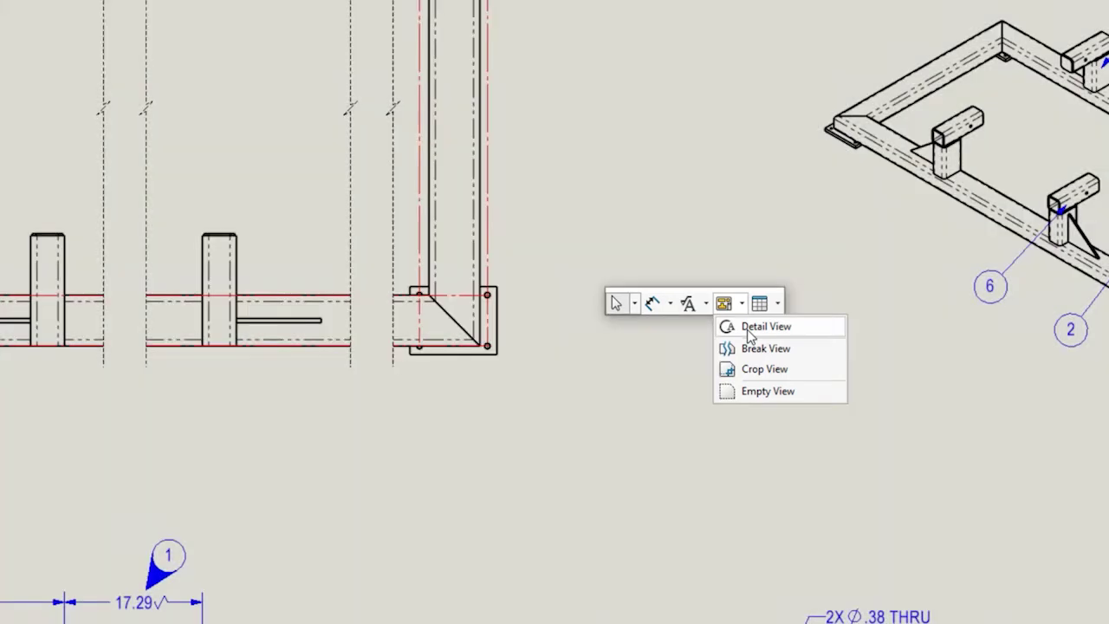
{"action": "left_click", "coordinate": [750, 335]}
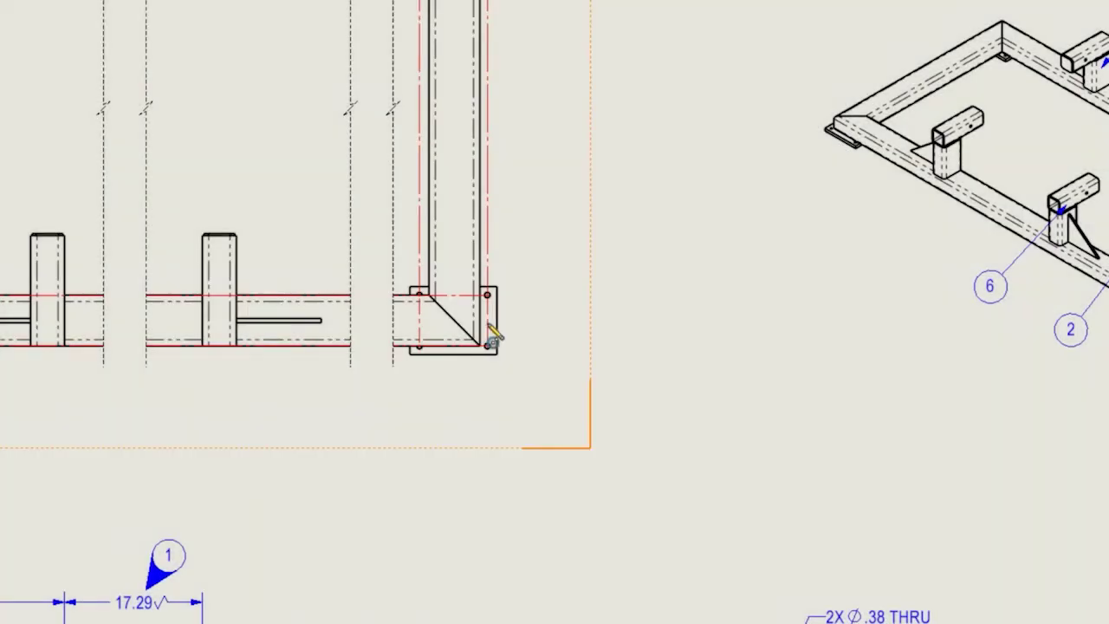
{"action": "left_click", "coordinate": [451, 321]}
{"action": "left_click", "coordinate": [516, 305]}
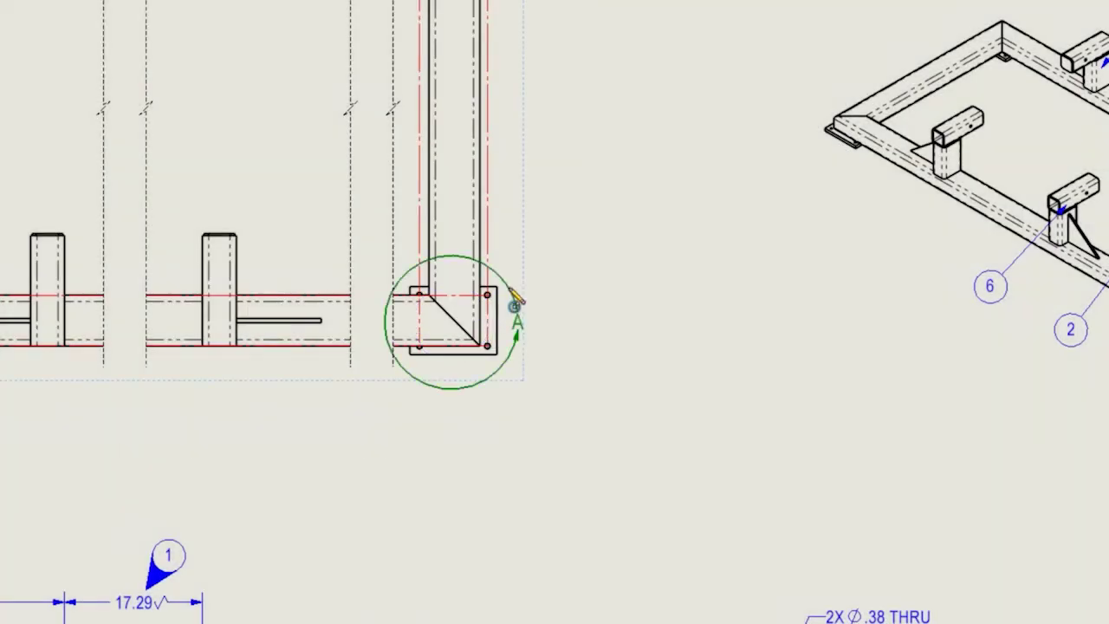
{"action": "left_click", "coordinate": [670, 359]}
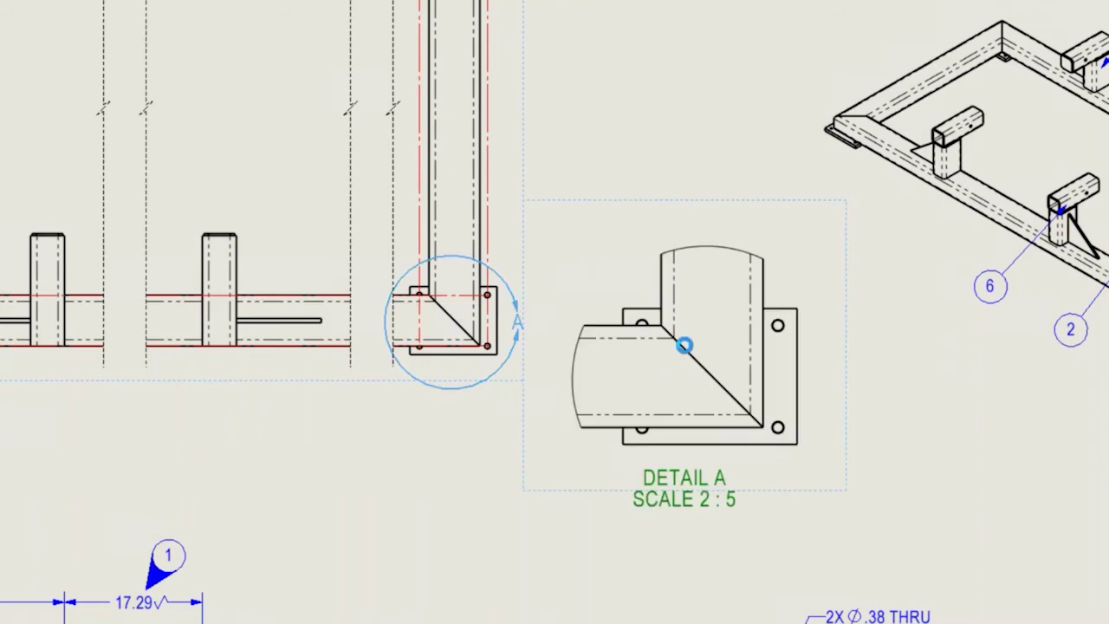
Add a hole callout to the lower-right hole in Detail A and place it below and right of the plate
{"action": "key", "text": "s"}
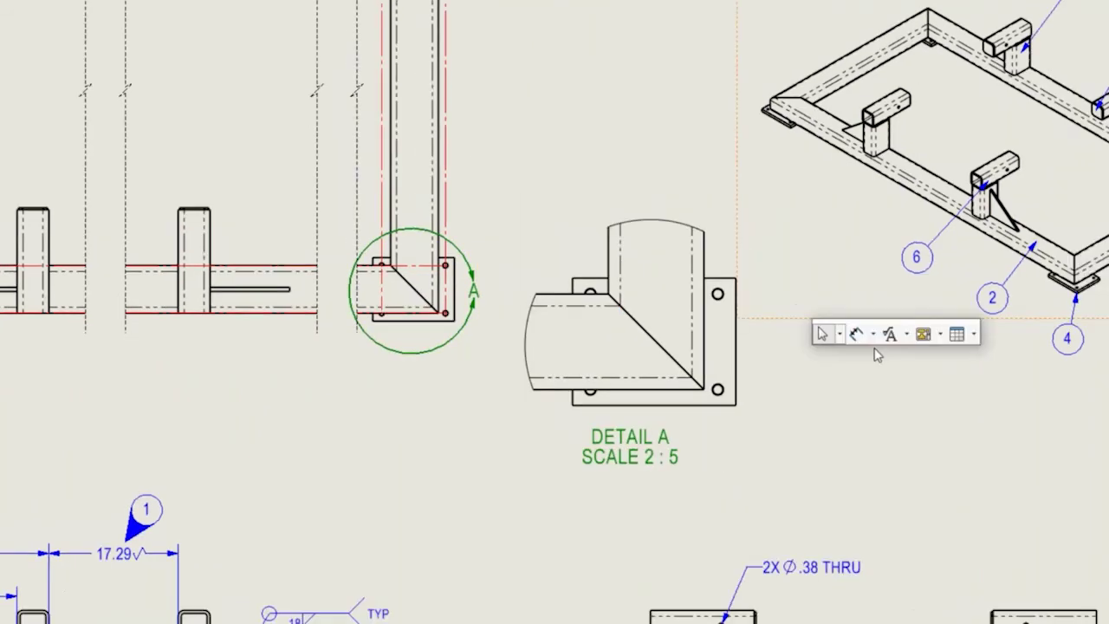
{"action": "left_click", "coordinate": [860, 313]}
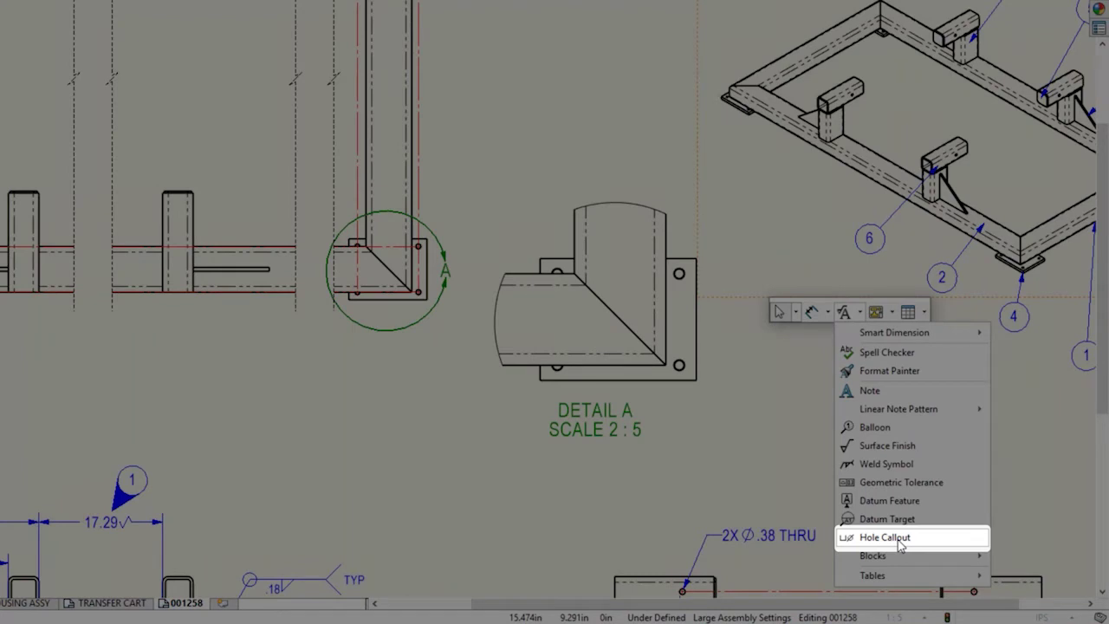
{"action": "left_click", "coordinate": [893, 538]}
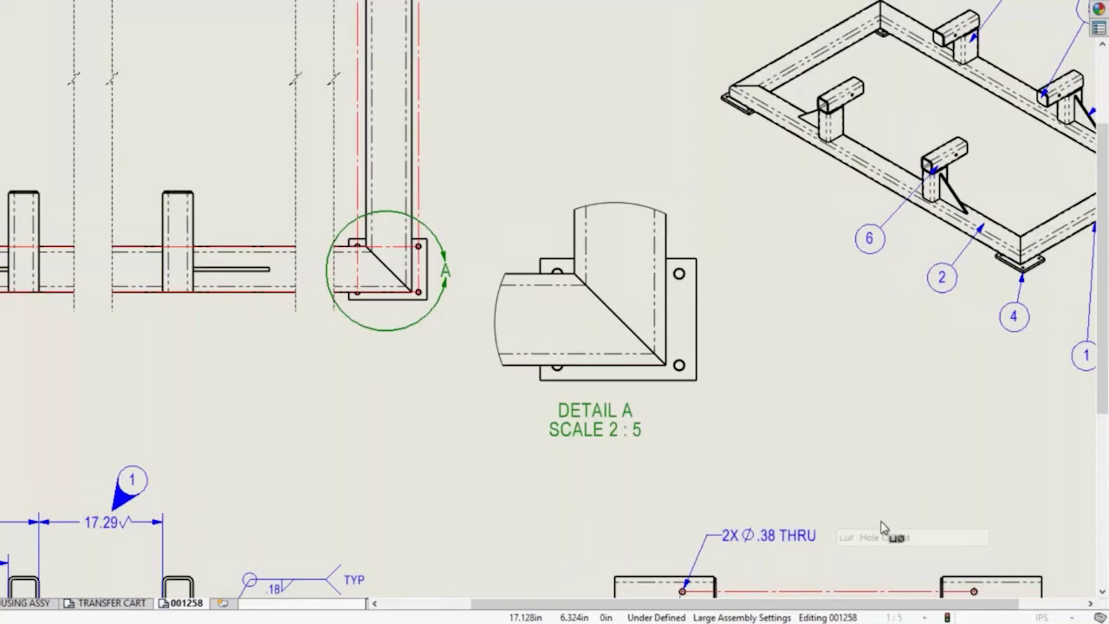
{"action": "left_click", "coordinate": [680, 370]}
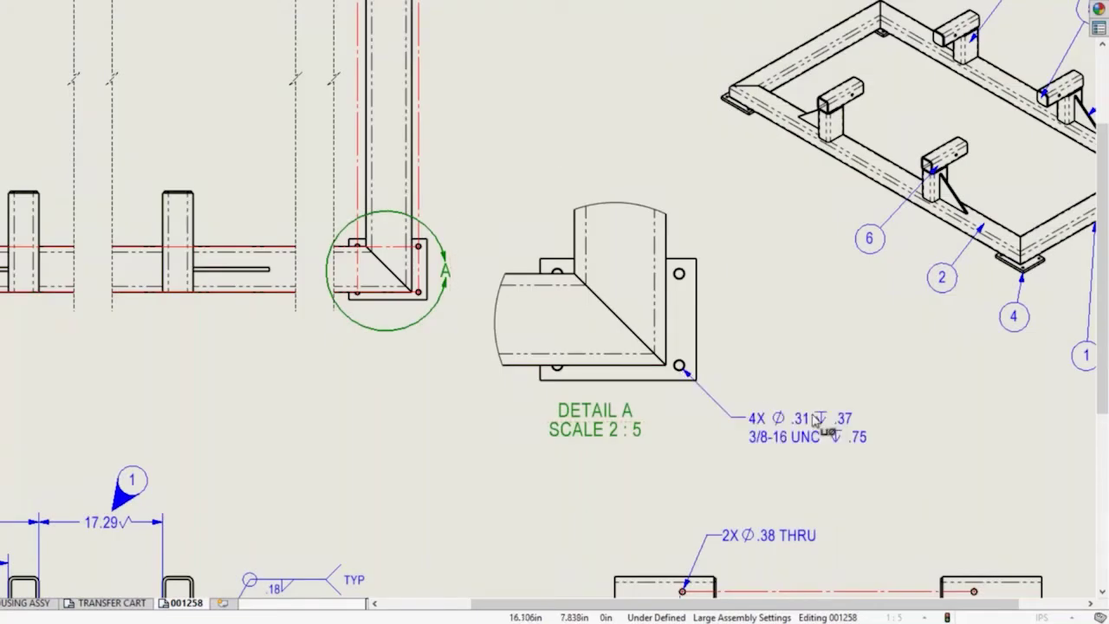
{"action": "left_click", "coordinate": [815, 420]}
Dimension the outer vertical and horizontal tube edges in Detail A, and move the detail label below the horizontal dimension
{"action": "right_click_drag", "start_coordinate": [782, 357], "coordinate": [784, 312]}
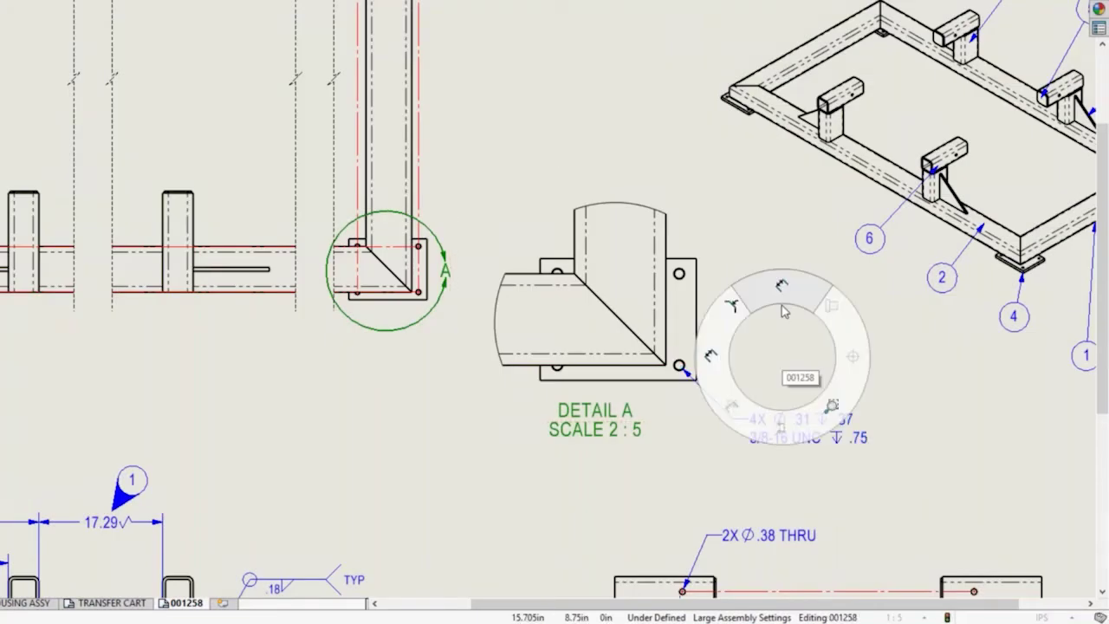
{"action": "left_click", "coordinate": [663, 251]}
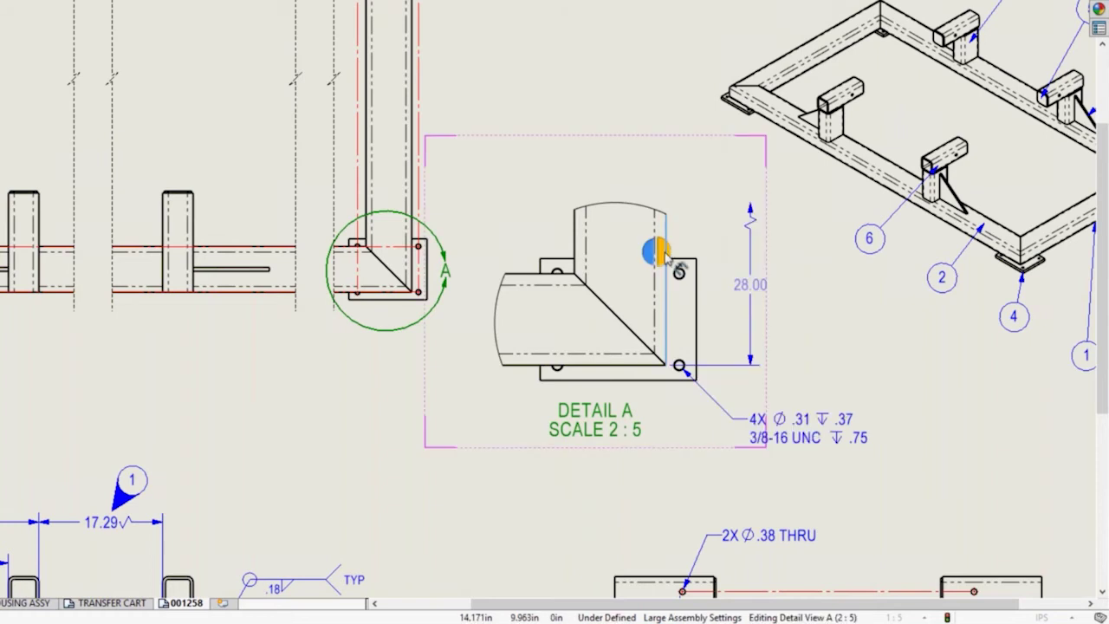
{"action": "left_click", "coordinate": [606, 368]}
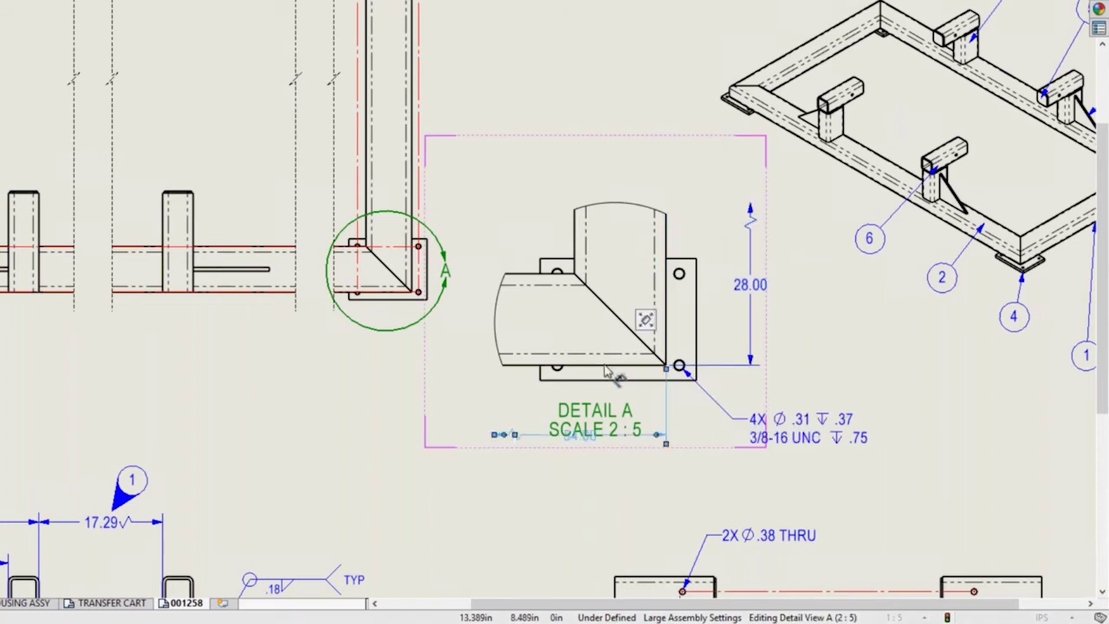
{"action": "left_click", "coordinate": [628, 435]}
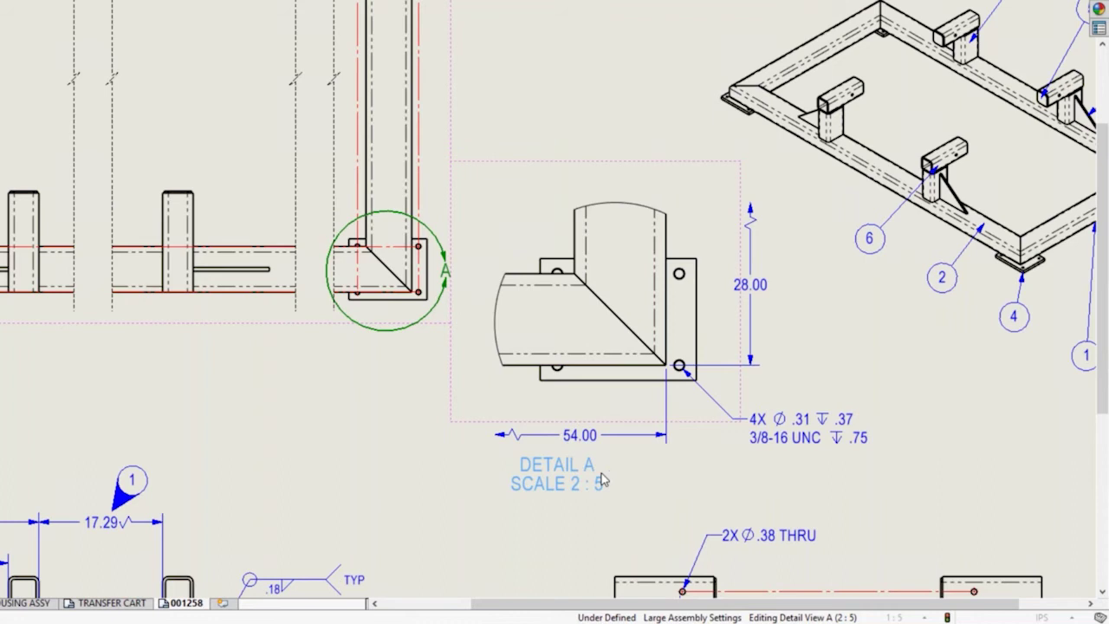
{"action": "left_click", "coordinate": [856, 452]}
Give the hole-spacing dimension in the end view a symmetric tolerance of .01 in and a precision of .123
{"action": "middle_click_drag", "start_coordinate": [859, 450], "coordinate": [685, 139]}
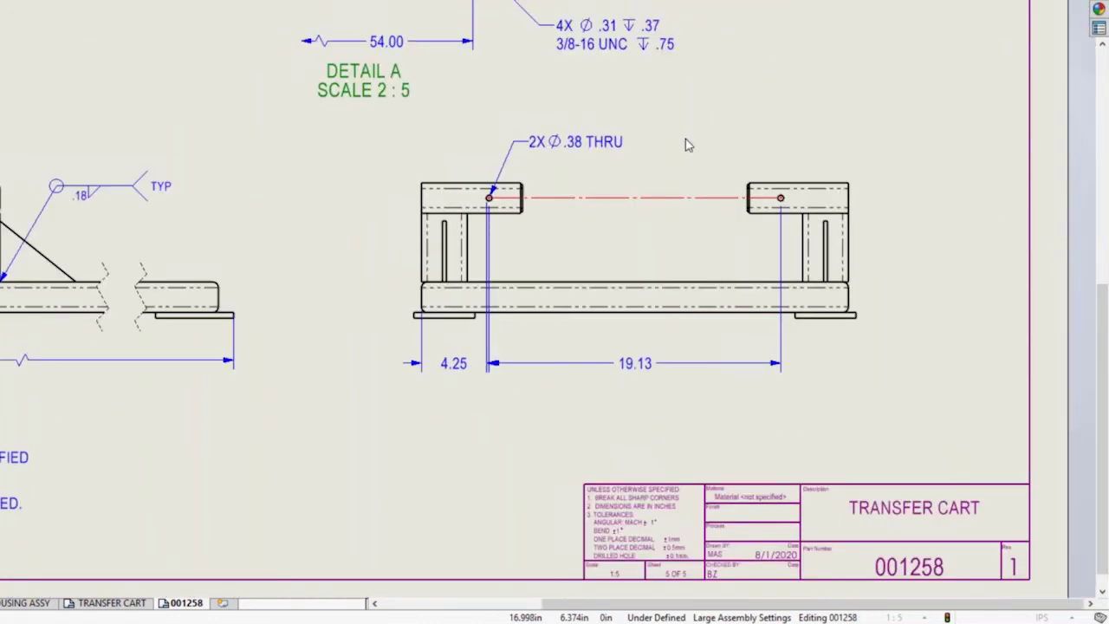
{"action": "left_click", "coordinate": [650, 366]}
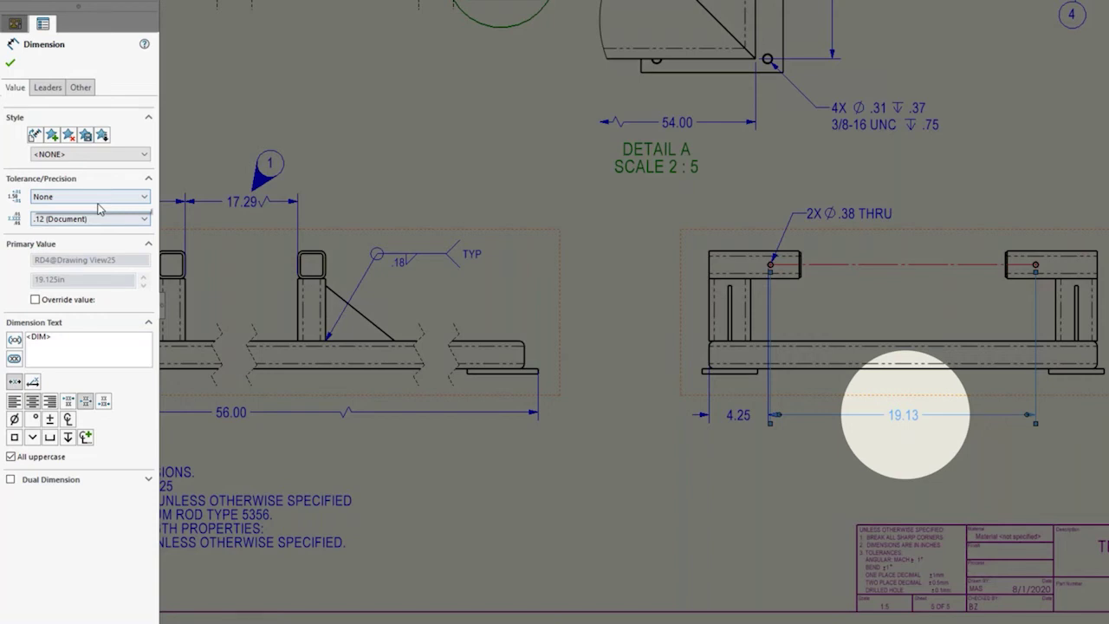
{"action": "left_click", "coordinate": [99, 207]}
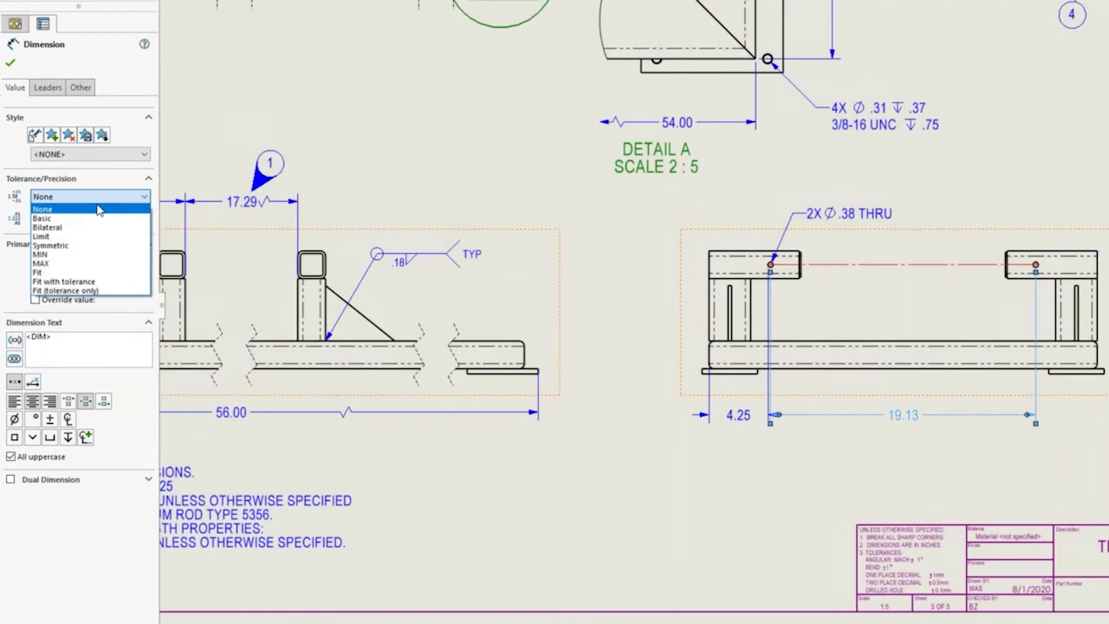
{"action": "left_click", "coordinate": [94, 248]}
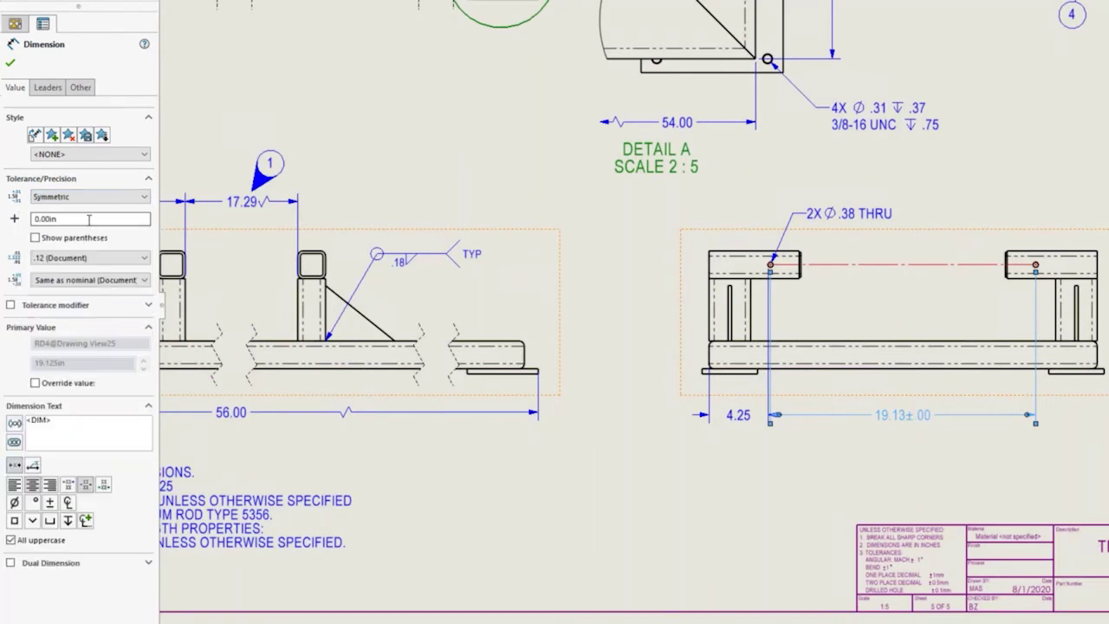
{"action": "double_click", "coordinate": [89, 220]}
{"action": "type", "text": ".01"}
{"action": "key", "text": "Return"}
{"action": "left_click", "coordinate": [90, 258]}
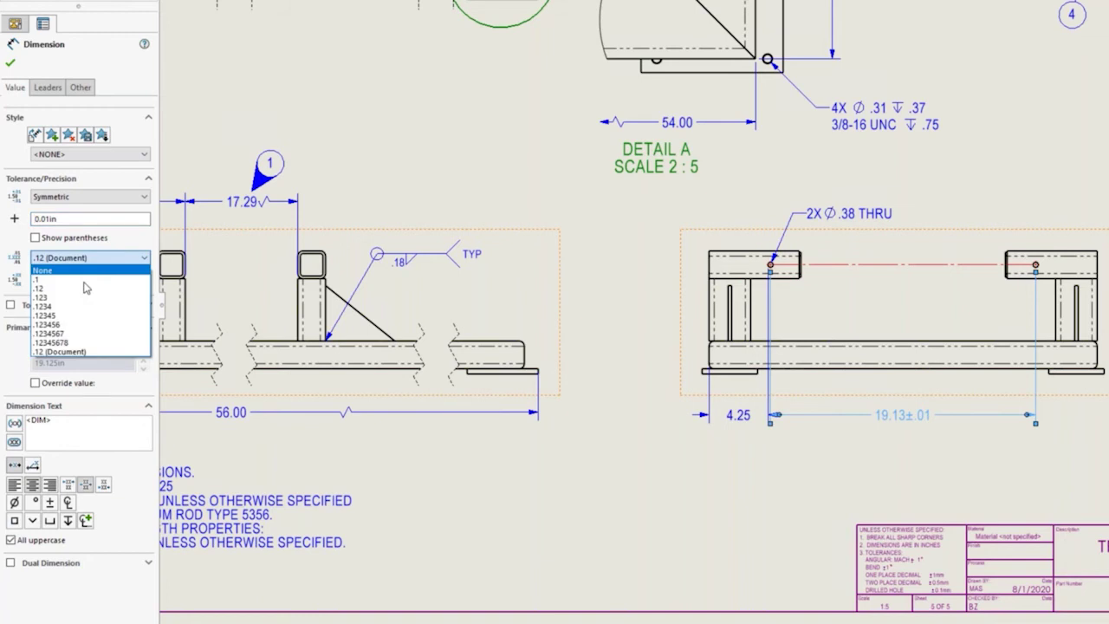
{"action": "left_click", "coordinate": [84, 298]}
{"action": "key", "text": "Return"}
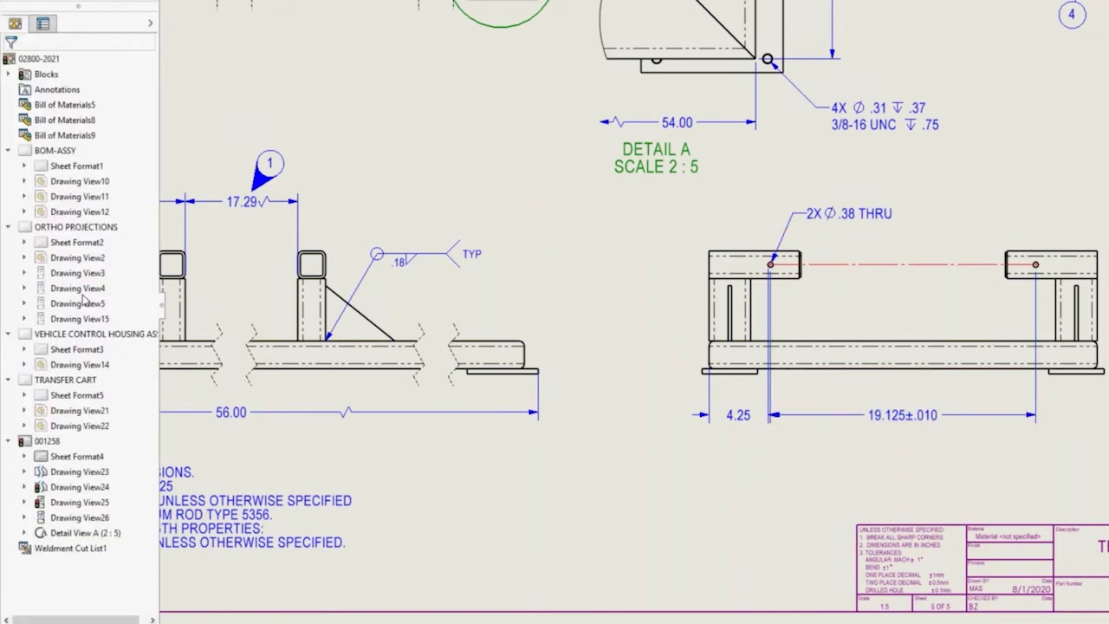
Set the first arc condition to Center for the end view's horizontal dimension from the outer tube edge to the hole
{"action": "left_click", "coordinate": [735, 417]}
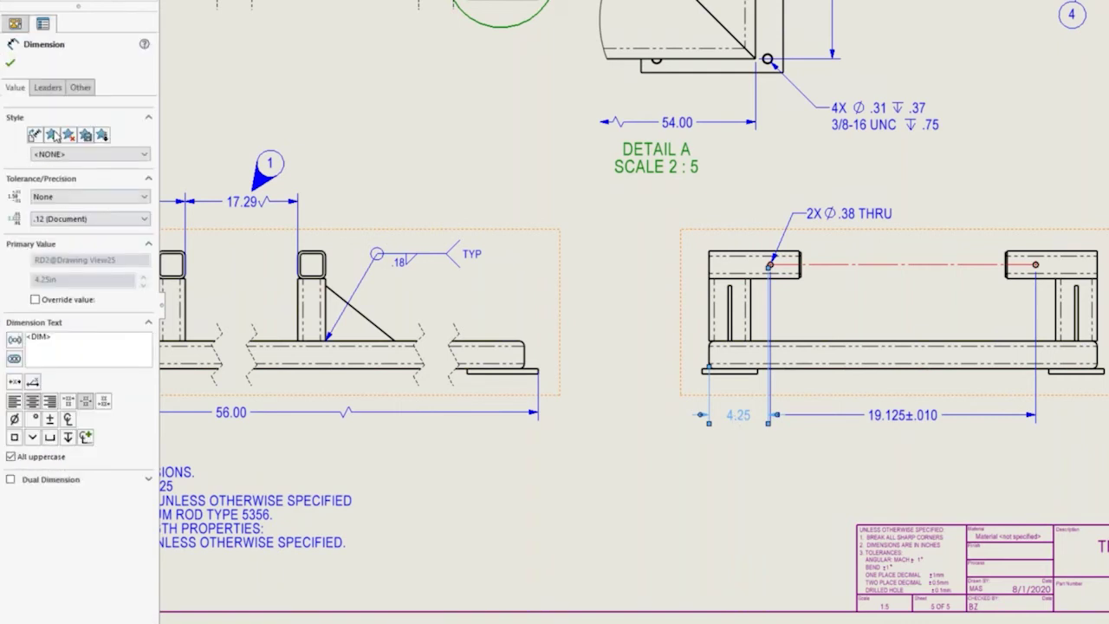
{"action": "left_click", "coordinate": [48, 87]}
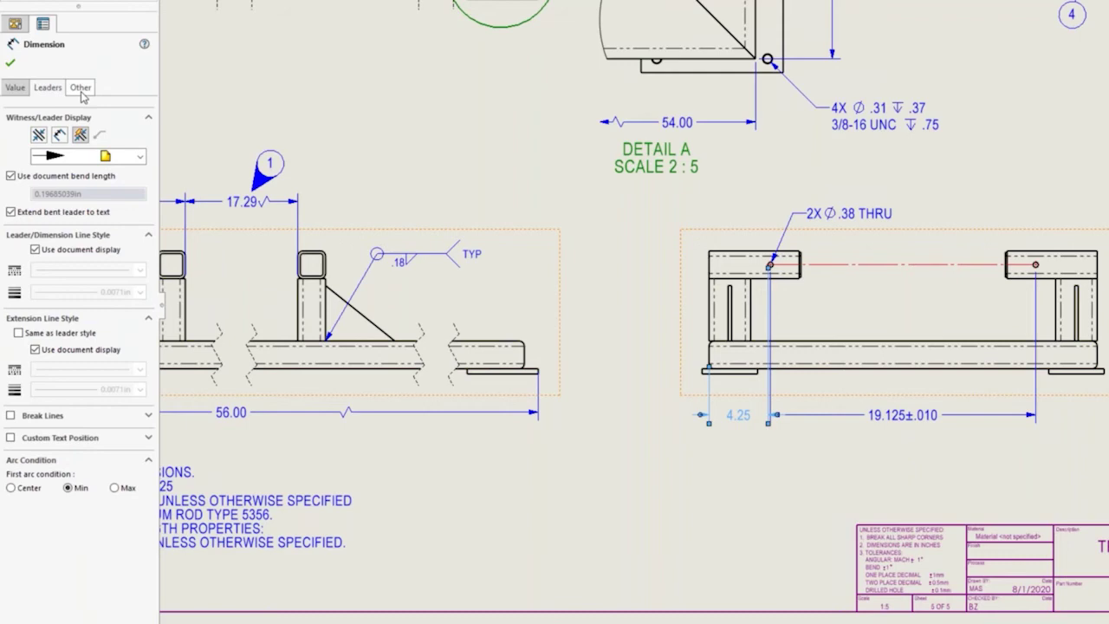
{"action": "left_click", "coordinate": [81, 87]}
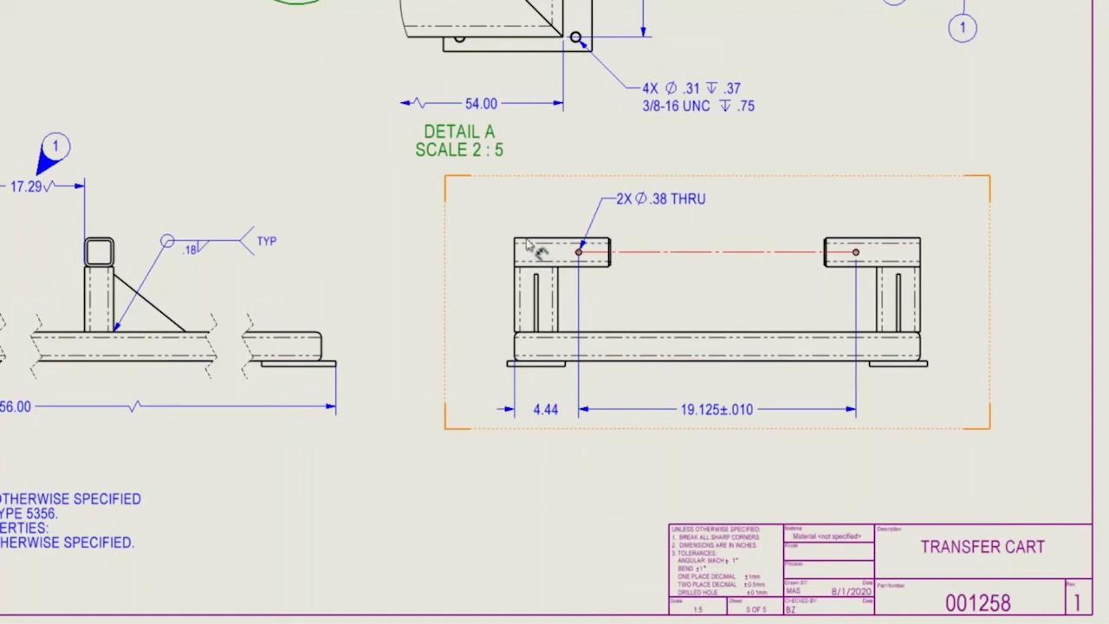
Dimension the end view's overall height and the base tube's full width, and move the width dimension farther below the hole-spacing dimension
{"action": "left_click", "coordinate": [526, 240]}
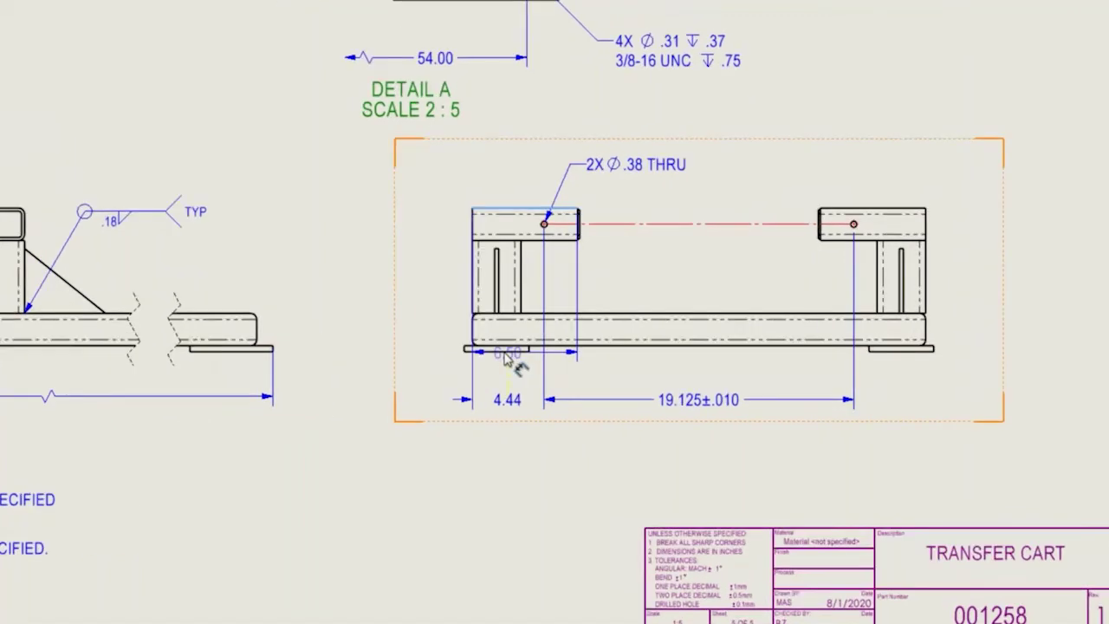
{"action": "left_click", "coordinate": [505, 351]}
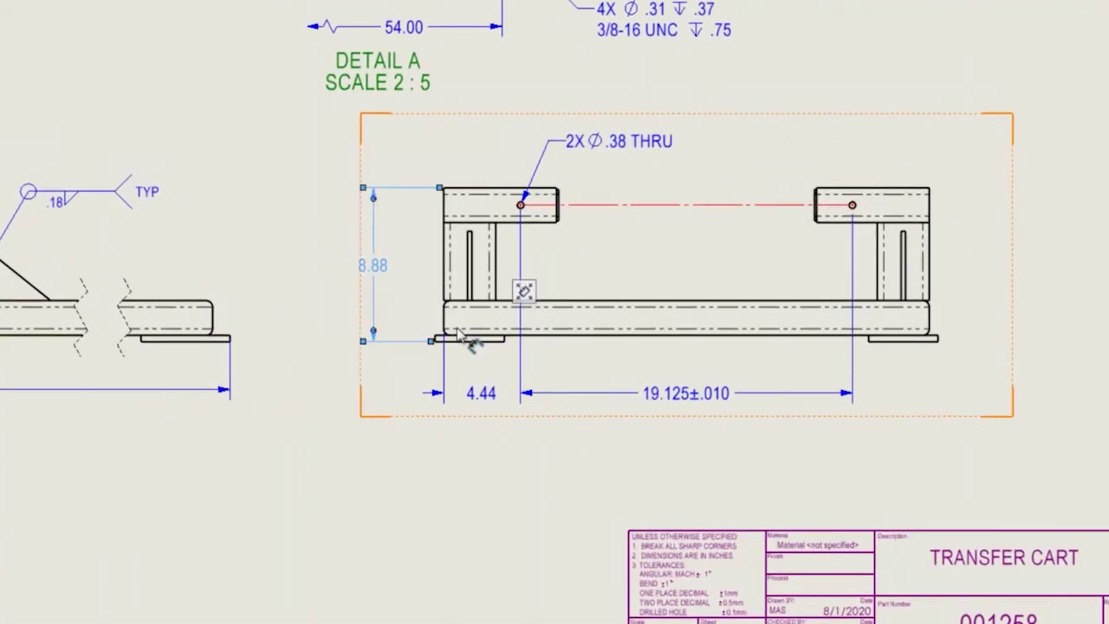
{"action": "left_click", "coordinate": [451, 319]}
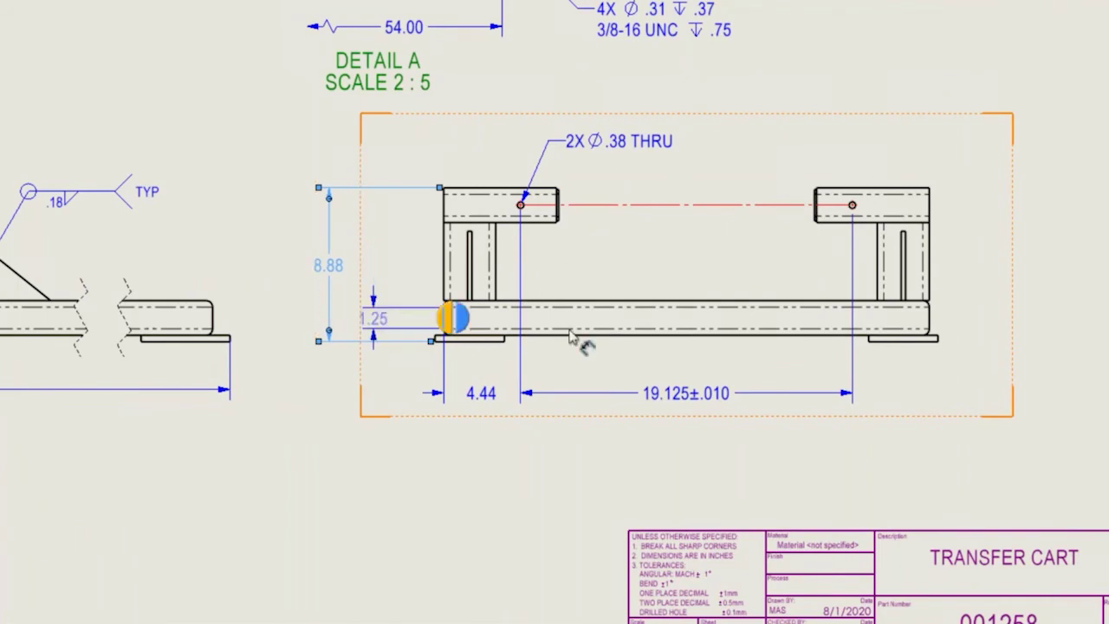
{"action": "left_click", "coordinate": [941, 329]}
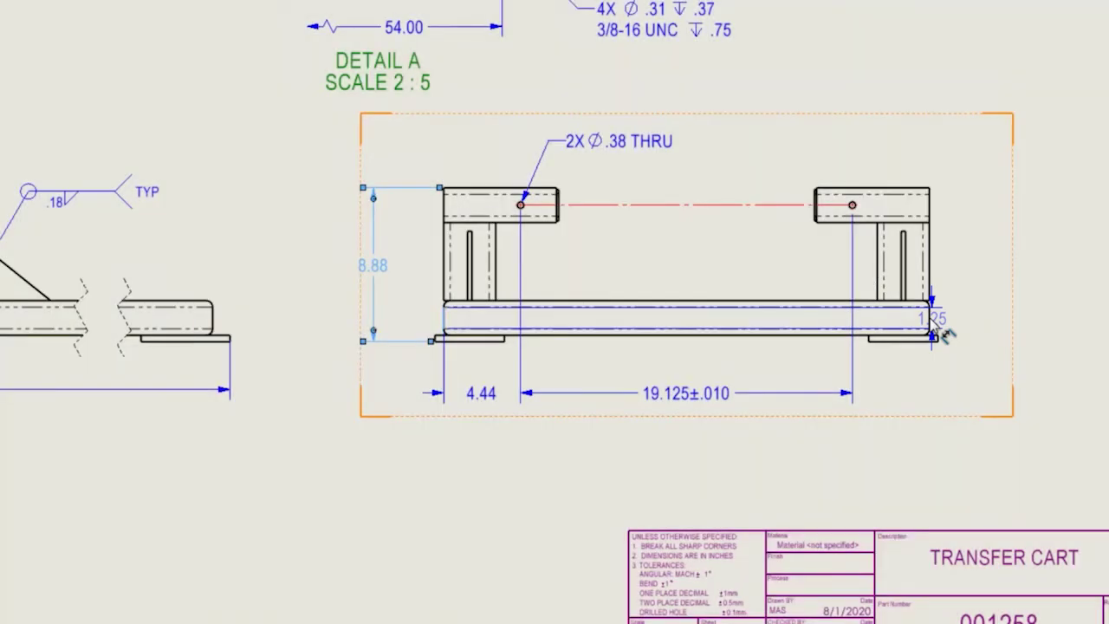
{"action": "left_click", "coordinate": [930, 319]}
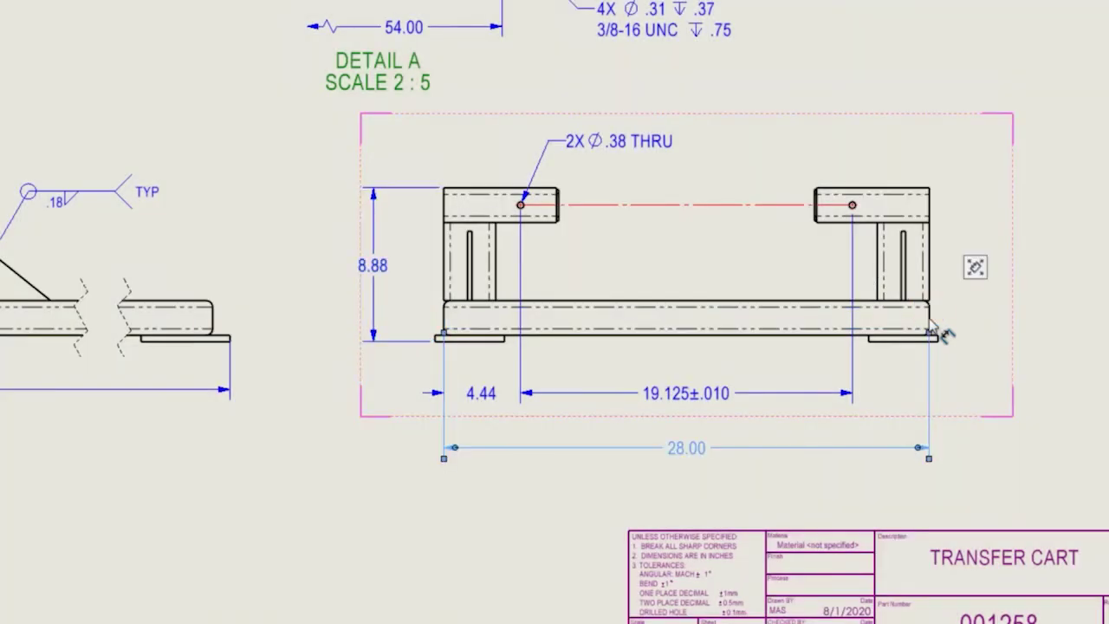
{"action": "left_click", "coordinate": [712, 500]}
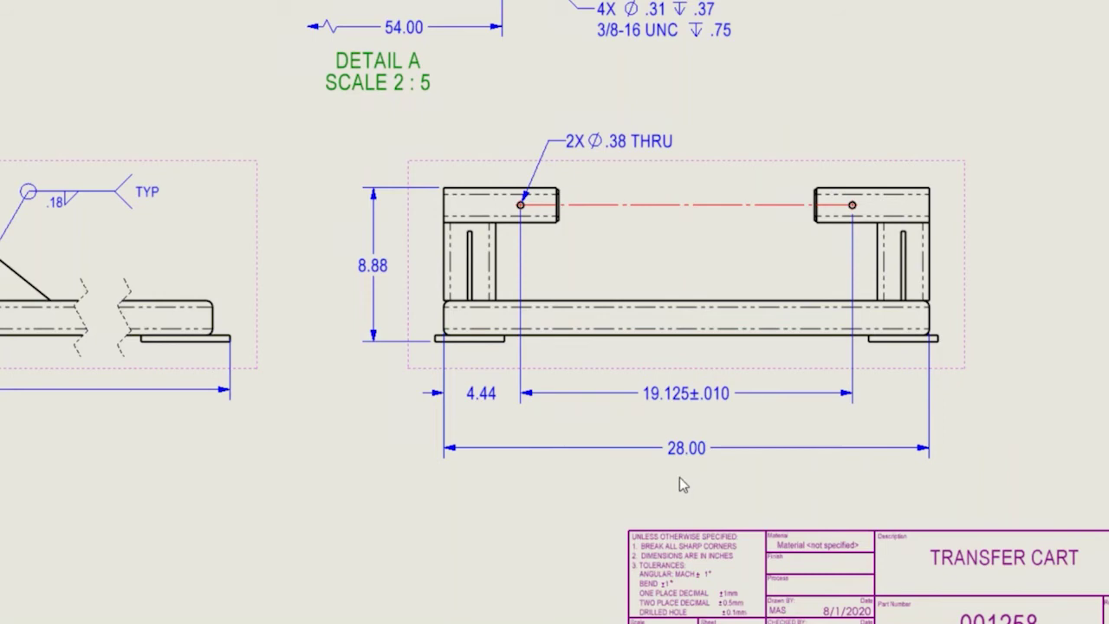
{"action": "left_click_drag", "start_coordinate": [685, 450], "coordinate": [685, 496]}
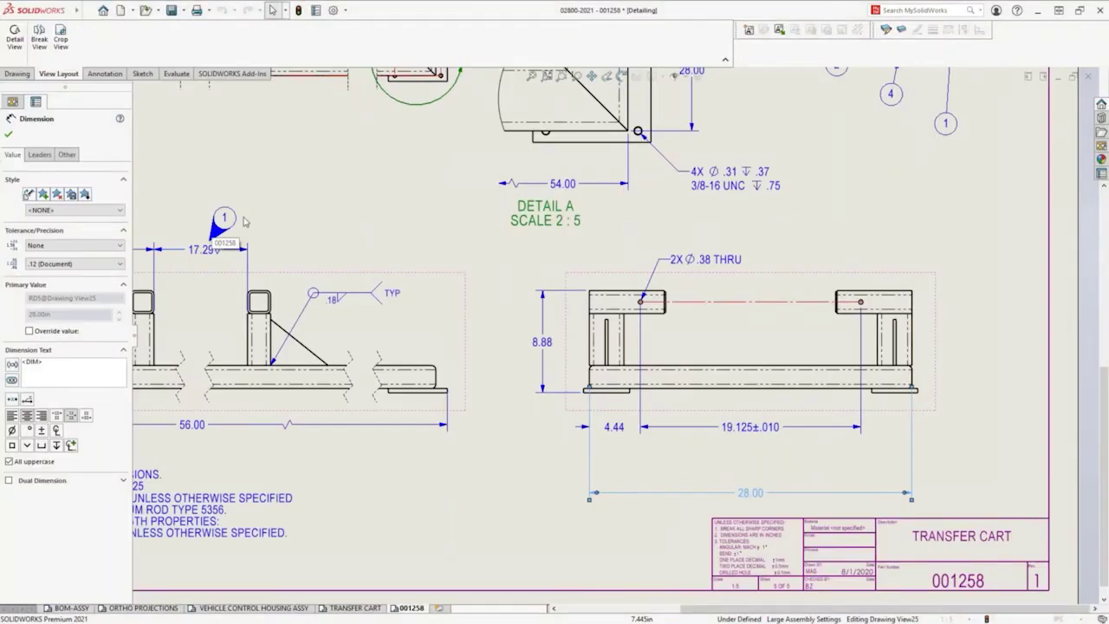
Place a circular balloon with the custom text 2 between the end view's hole-spacing and overall width dimensions
{"action": "left_click", "coordinate": [103, 73]}
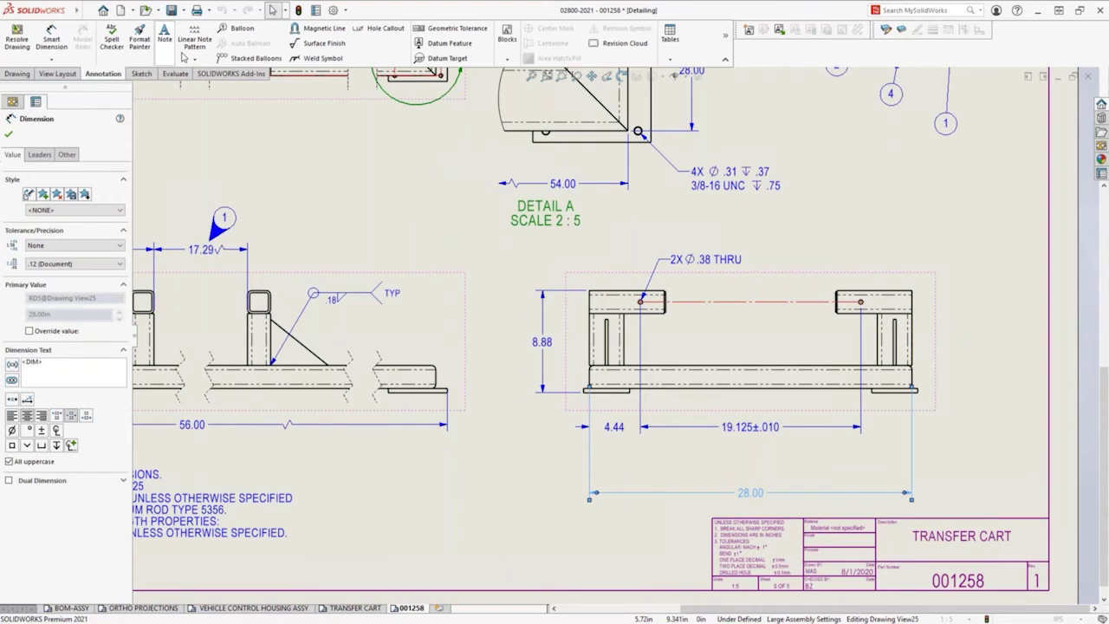
{"action": "left_click", "coordinate": [236, 28]}
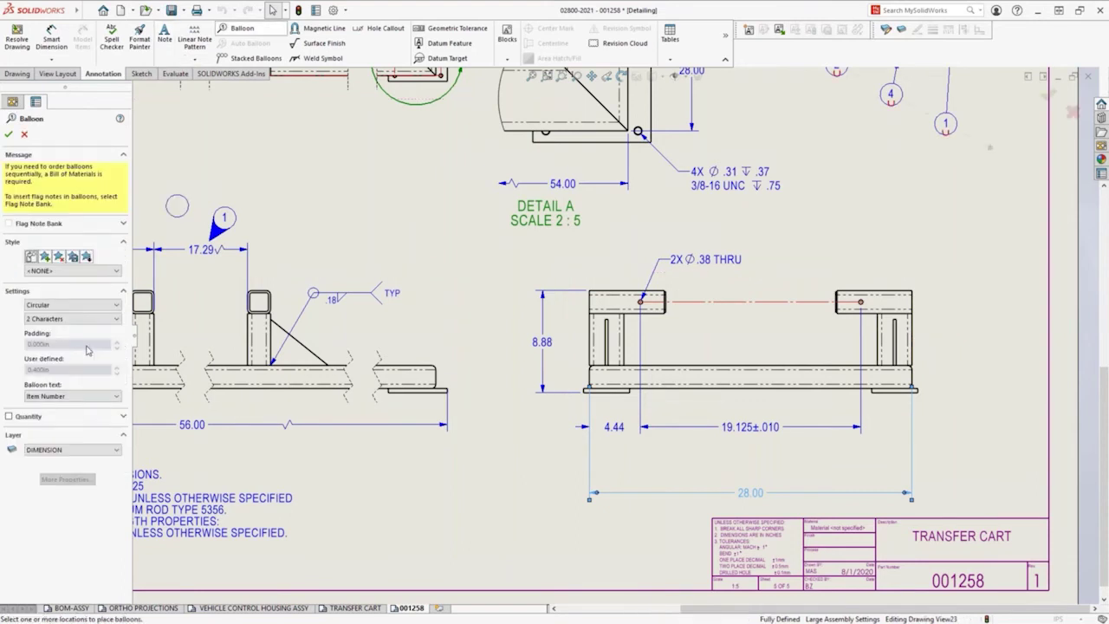
{"action": "left_click", "coordinate": [72, 396]}
{"action": "left_click", "coordinate": [72, 408]}
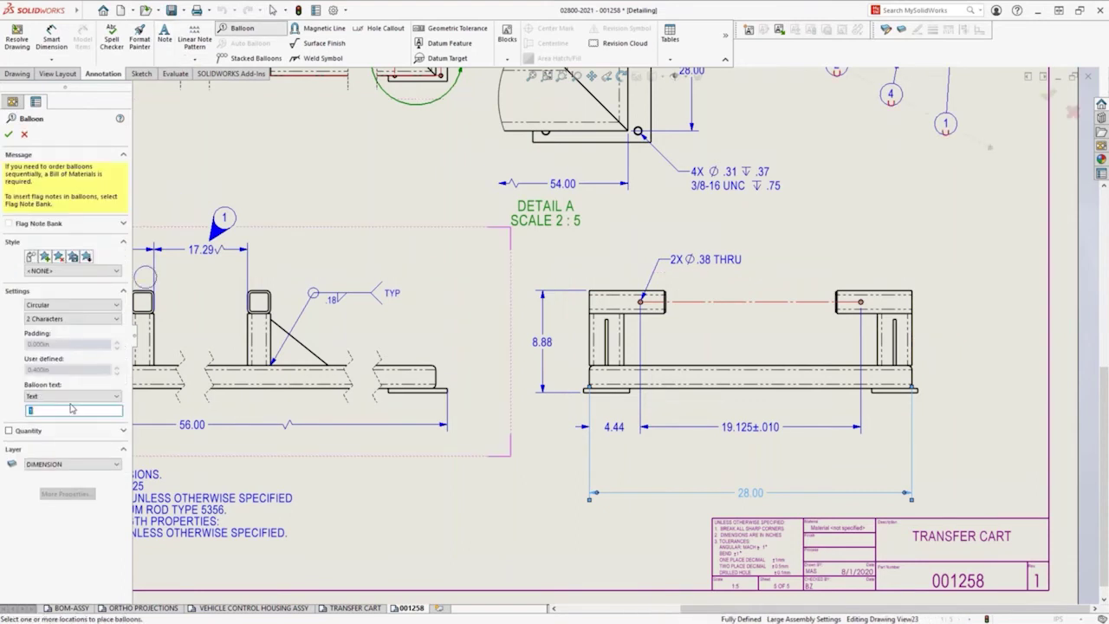
{"action": "type", "text": "2"}
{"action": "key", "text": "Escape"}
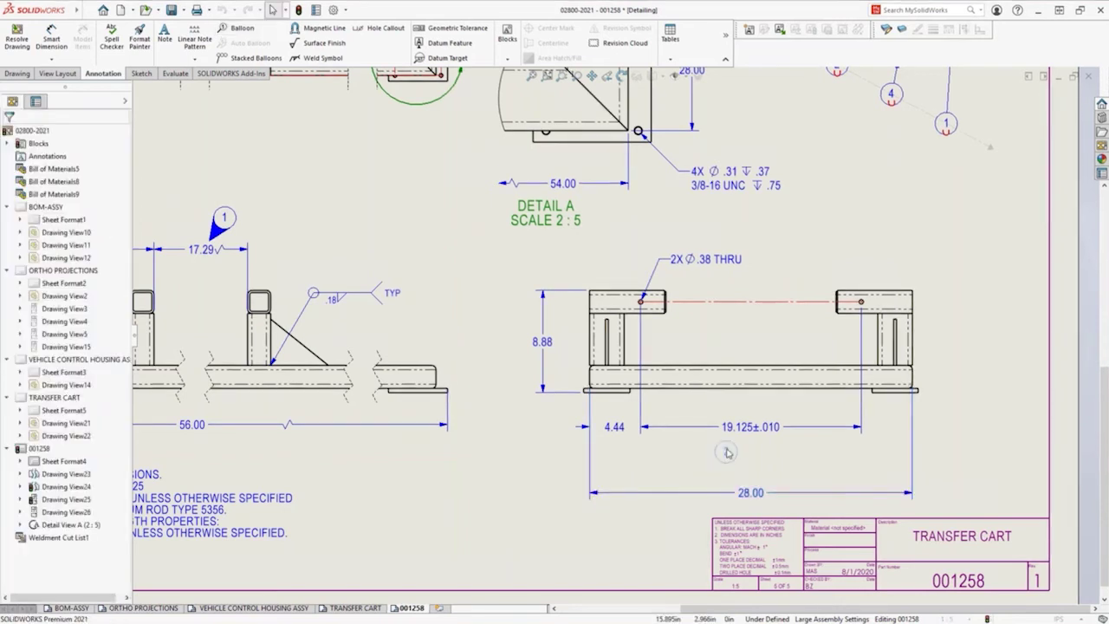
Give balloon 2 a short leader with a large solid arrowhead like balloon 1's, and reposition it to point at the hole-spacing dimension
{"action": "left_click", "coordinate": [726, 452]}
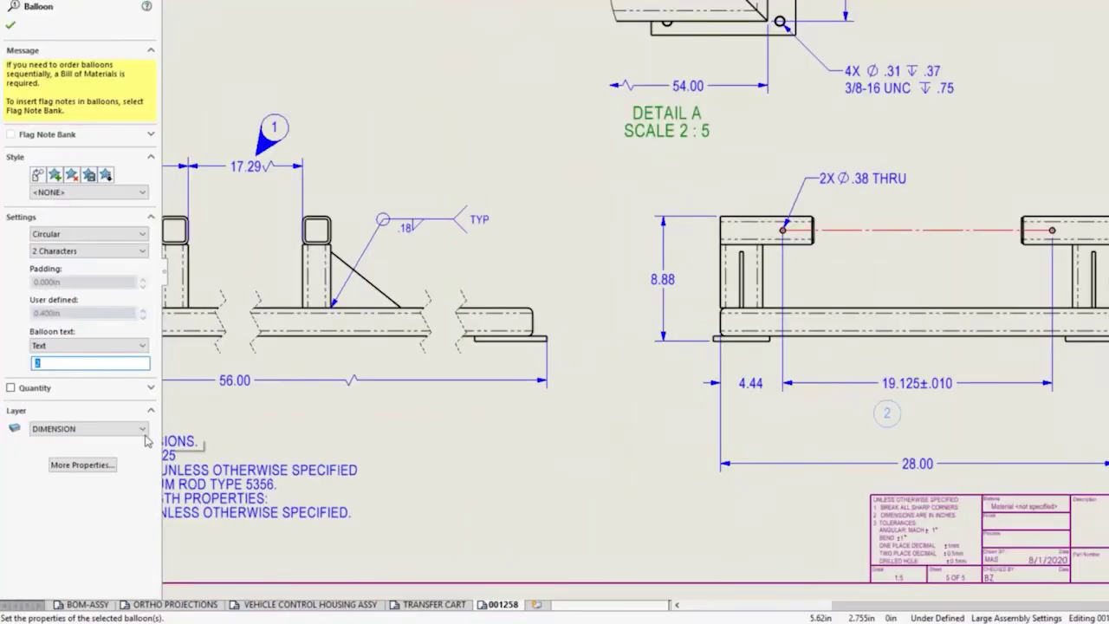
{"action": "left_click", "coordinate": [82, 465]}
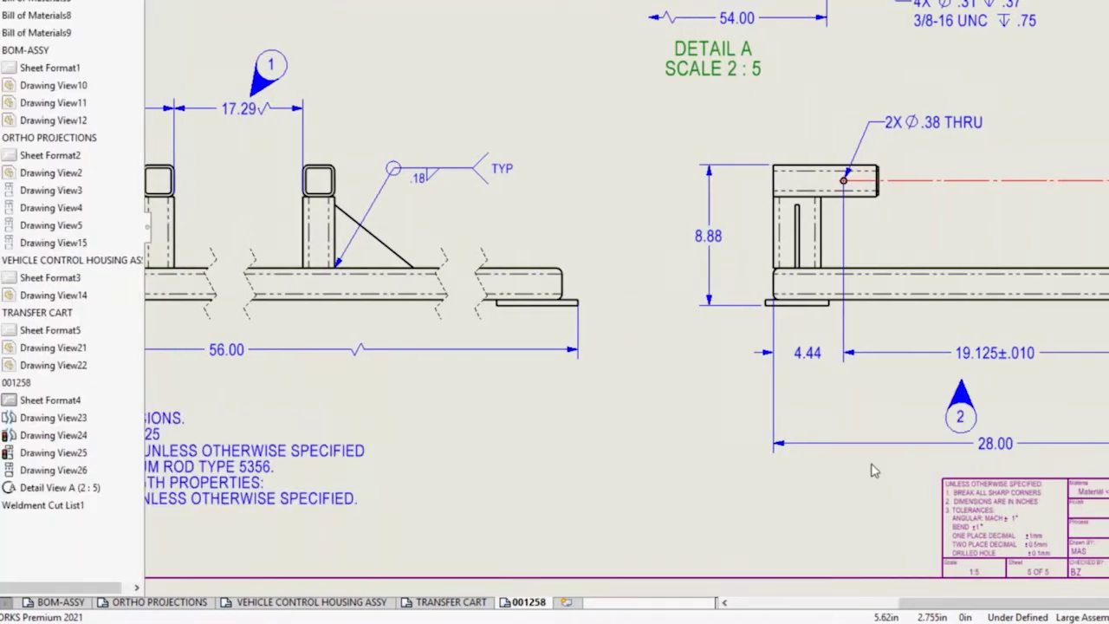
{"action": "mouse_move", "coordinate": [710, 379]}
{"action": "left_mouse_down"}
{"action": "mouse_move", "coordinate": [726, 364]}
{"action": "mouse_move", "coordinate": [709, 363]}
{"action": "left_mouse_up"}
{"action": "left_click_drag", "start_coordinate": [693, 405], "coordinate": [666, 394]}
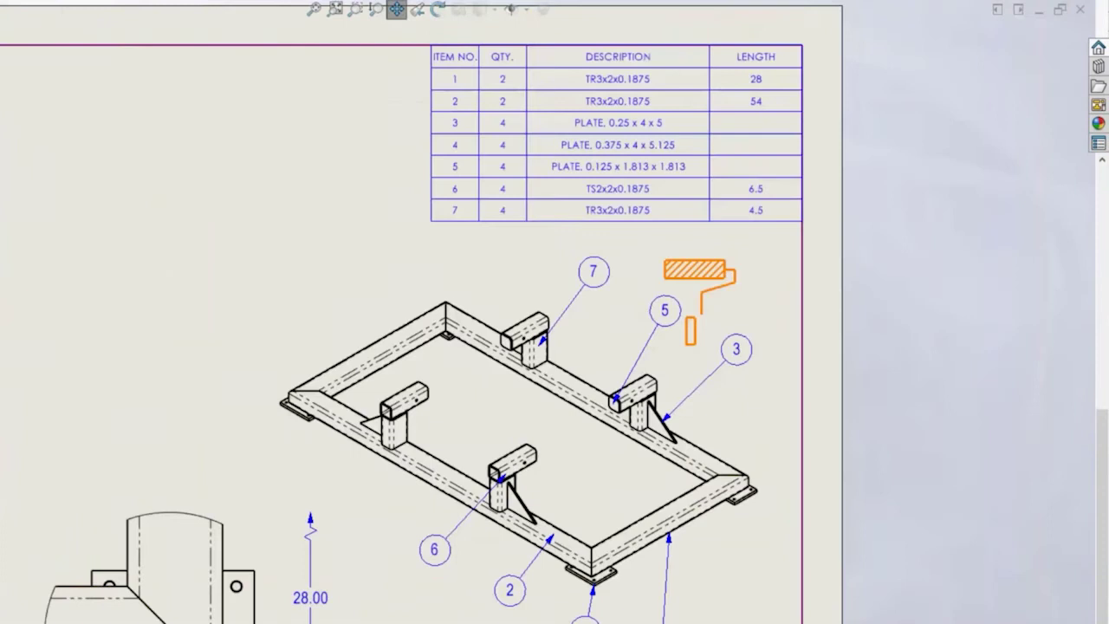
In the paint roller sketch beside the isometric view, make the midpoint of the roller's lower edge coincident with the vertical rod line
{"action": "middle_click_drag", "start_coordinate": [696, 290], "coordinate": [703, 319]}
{"action": "scroll", "coordinate": [704, 324], "scroll_direction": "down", "scroll_amount": 5}
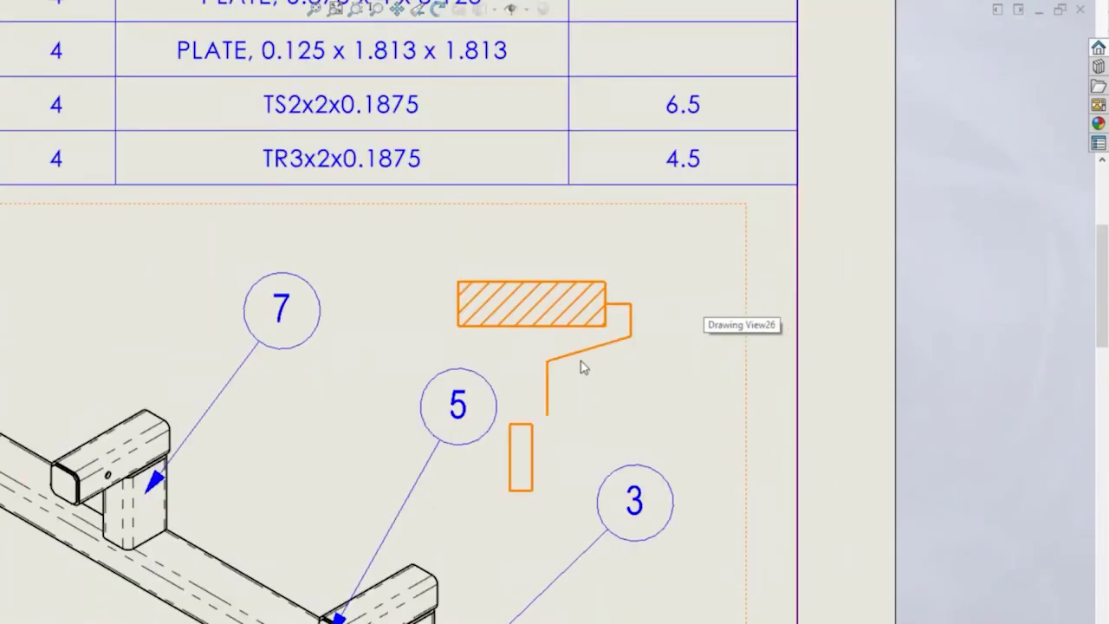
{"action": "left_click", "coordinate": [577, 357]}
{"action": "mouse_move", "coordinate": [546, 360]}
{"action": "left_mouse_down"}
{"action": "mouse_move", "coordinate": [582, 363]}
{"action": "mouse_move", "coordinate": [551, 364]}
{"action": "left_mouse_up"}
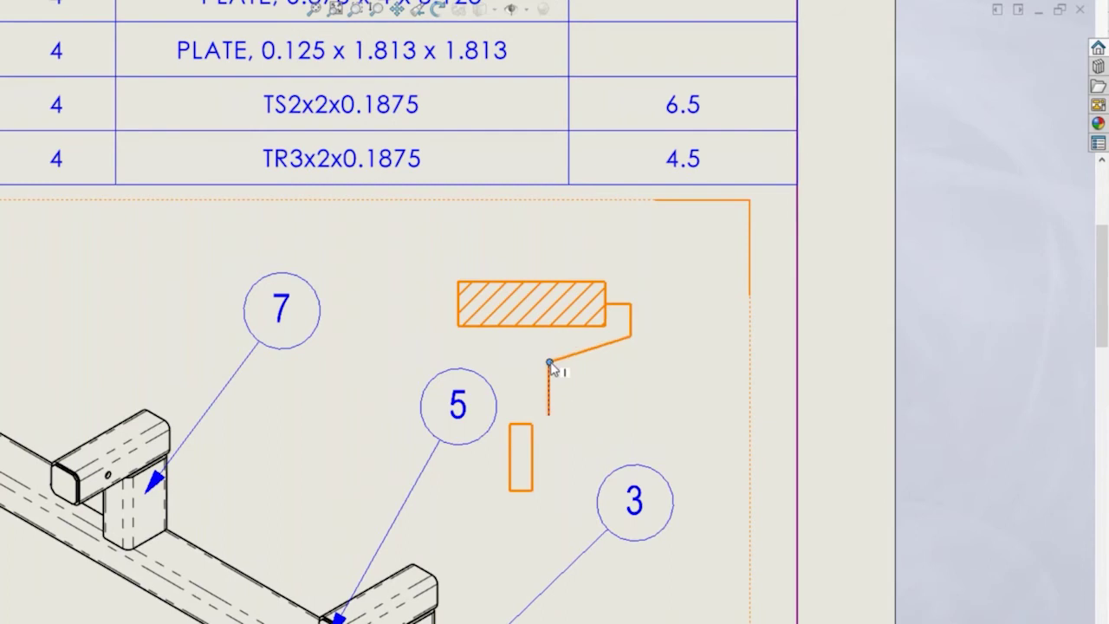
{"action": "right_click", "coordinate": [533, 327]}
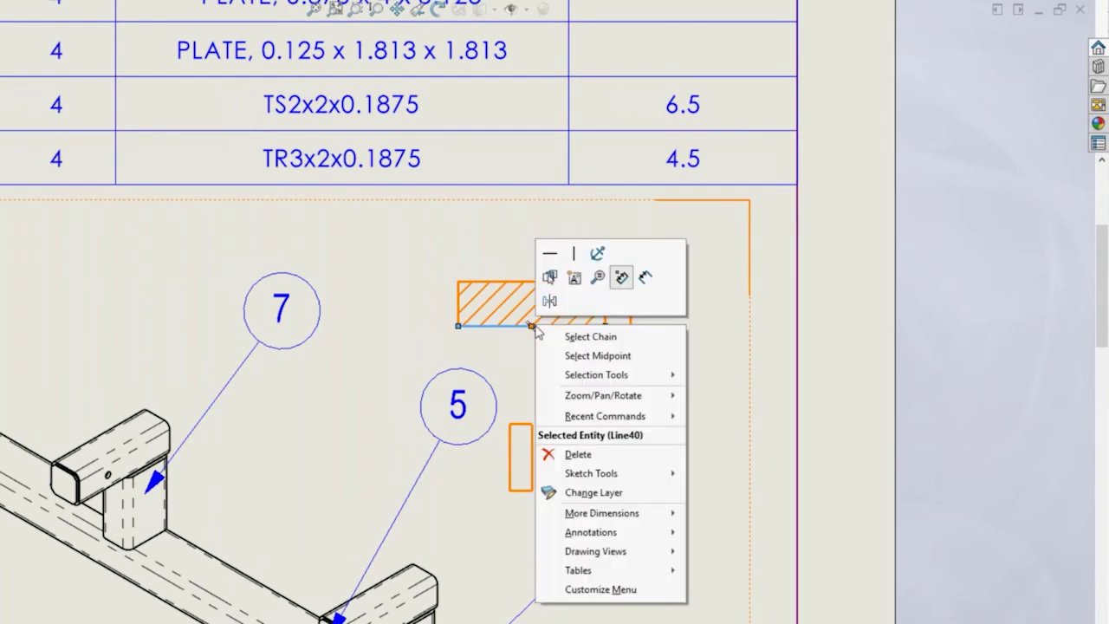
{"action": "left_click", "coordinate": [592, 356]}
{"action": "left_click", "coordinate": [548, 386], "text": "ctrl"}
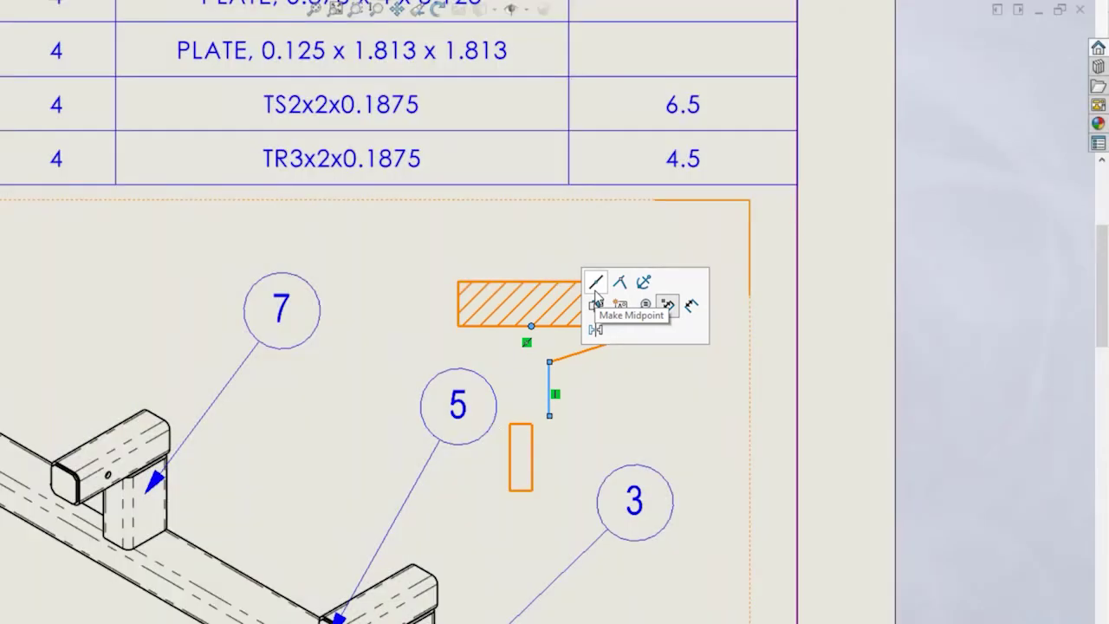
{"action": "left_click", "coordinate": [620, 294]}
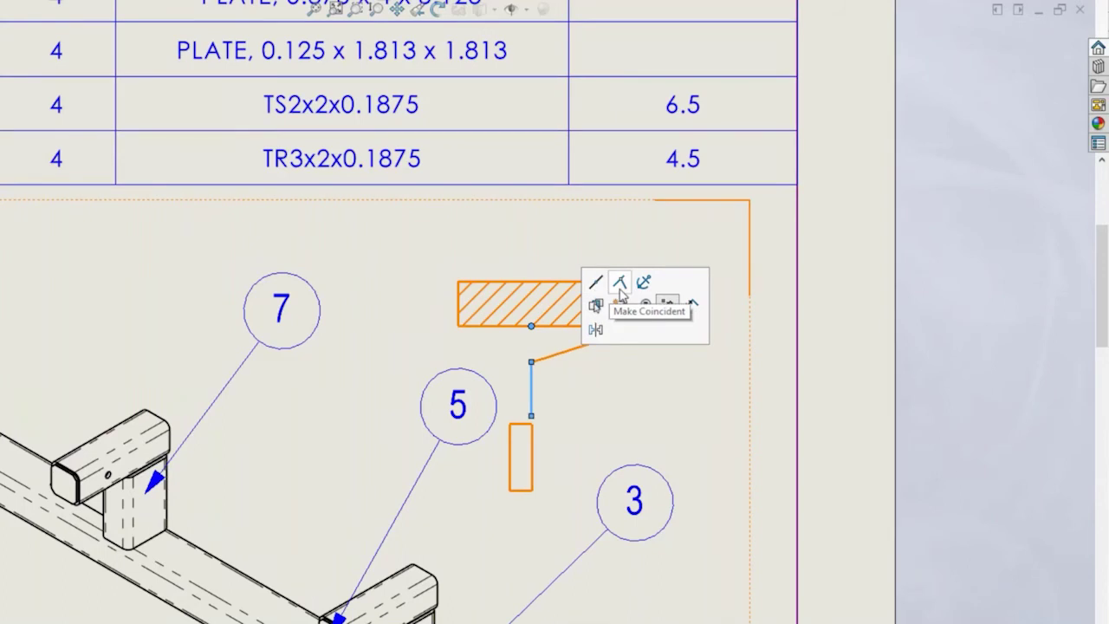
Add a midpoint relation between the rod's lower end and the top edge of the paint roller's handle, and narrow the handle
{"action": "left_click", "coordinate": [526, 425]}
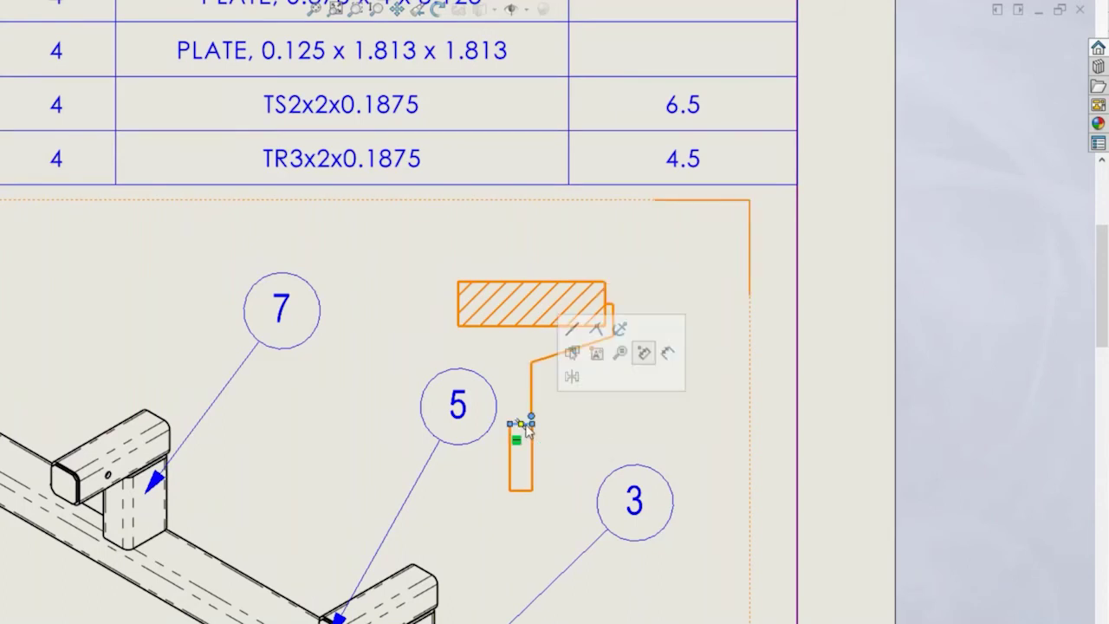
{"action": "left_click", "coordinate": [572, 331]}
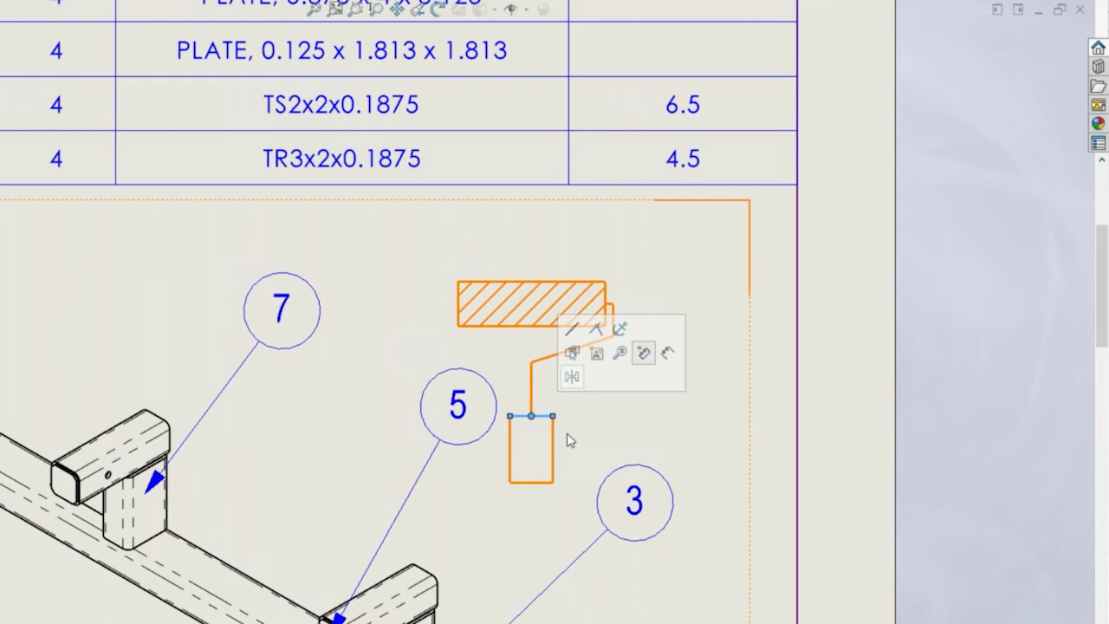
{"action": "left_click_drag", "start_coordinate": [553, 442], "coordinate": [542, 457]}
{"action": "left_click", "coordinate": [751, 472]}
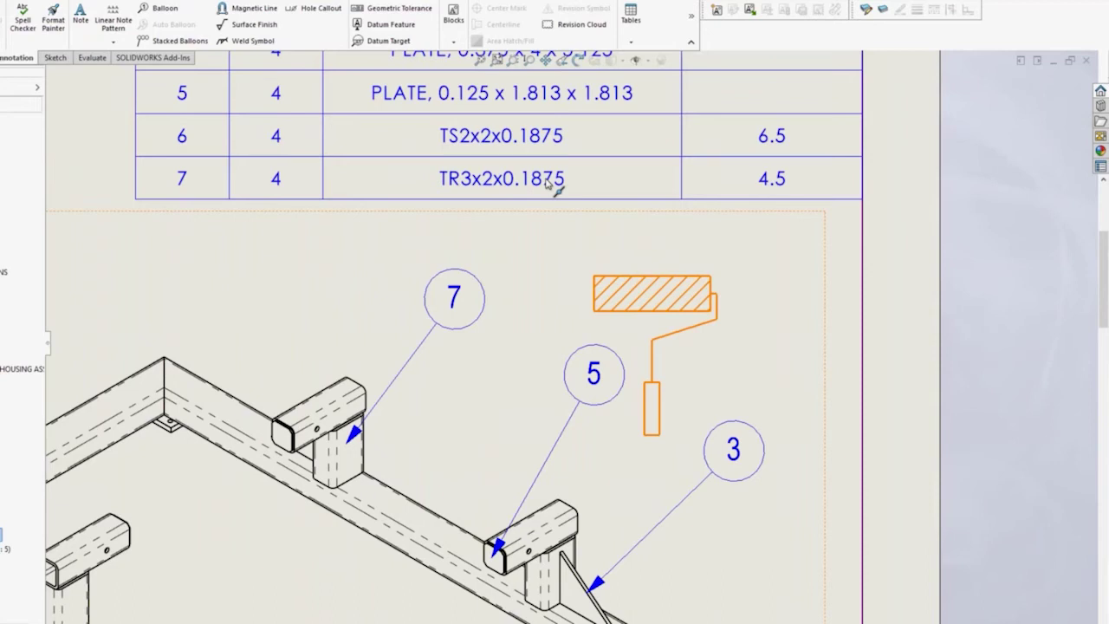
{"action": "left_click", "coordinate": [494, 62]}
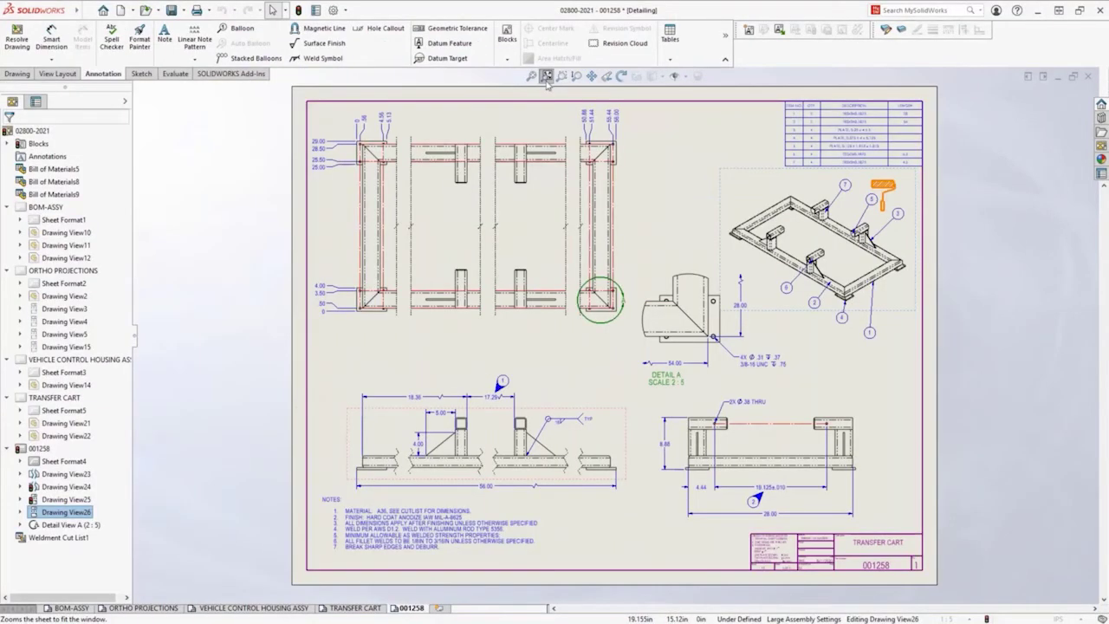